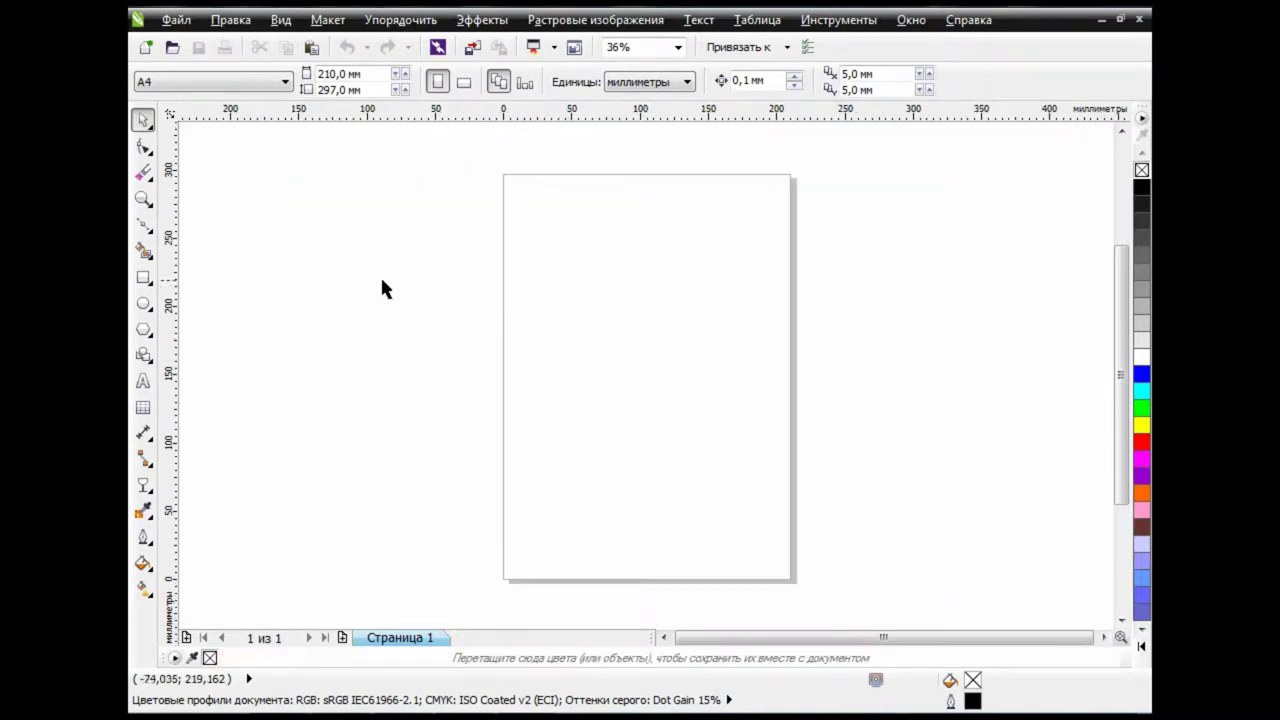
Draw a wide ellipse across the page and flatten it to about half its height
{"action": "left_click", "coordinate": [145, 306]}
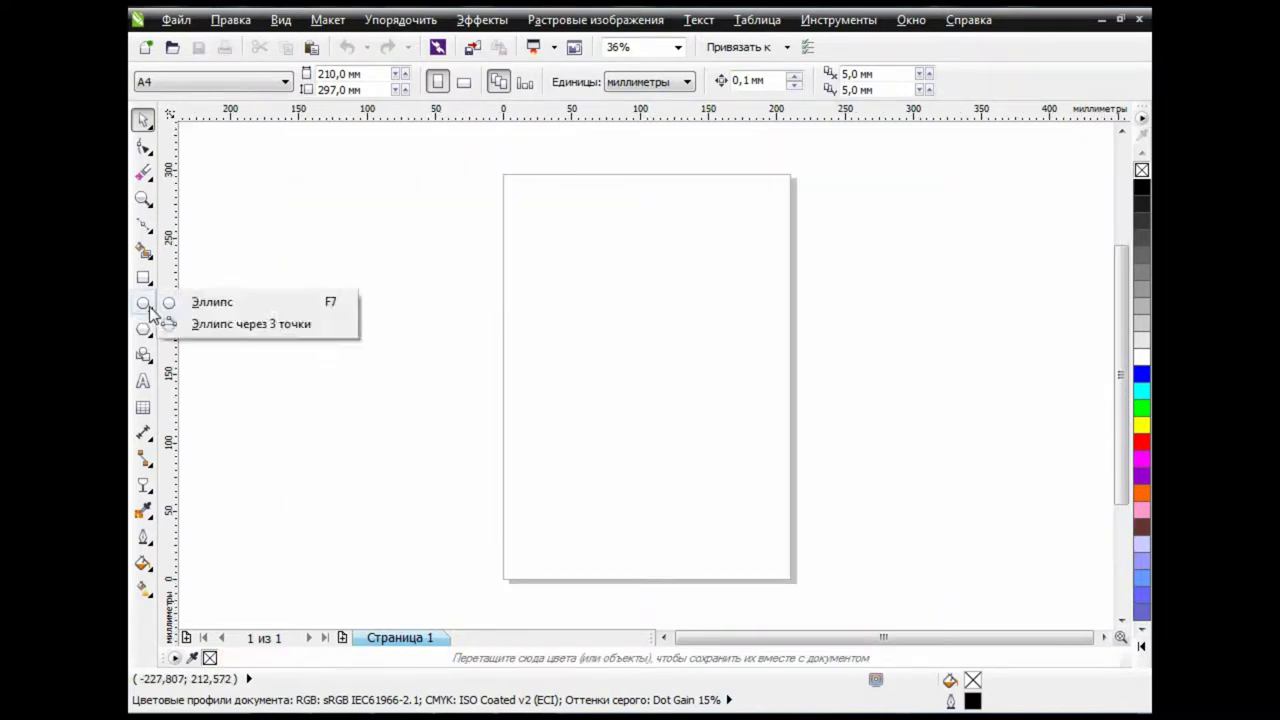
{"action": "left_click", "coordinate": [276, 304]}
{"action": "mouse_move", "coordinate": [443, 292]}
{"action": "left_mouse_down"}
{"action": "mouse_move", "coordinate": [863, 455]}
{"action": "mouse_move", "coordinate": [834, 447]}
{"action": "left_mouse_up"}
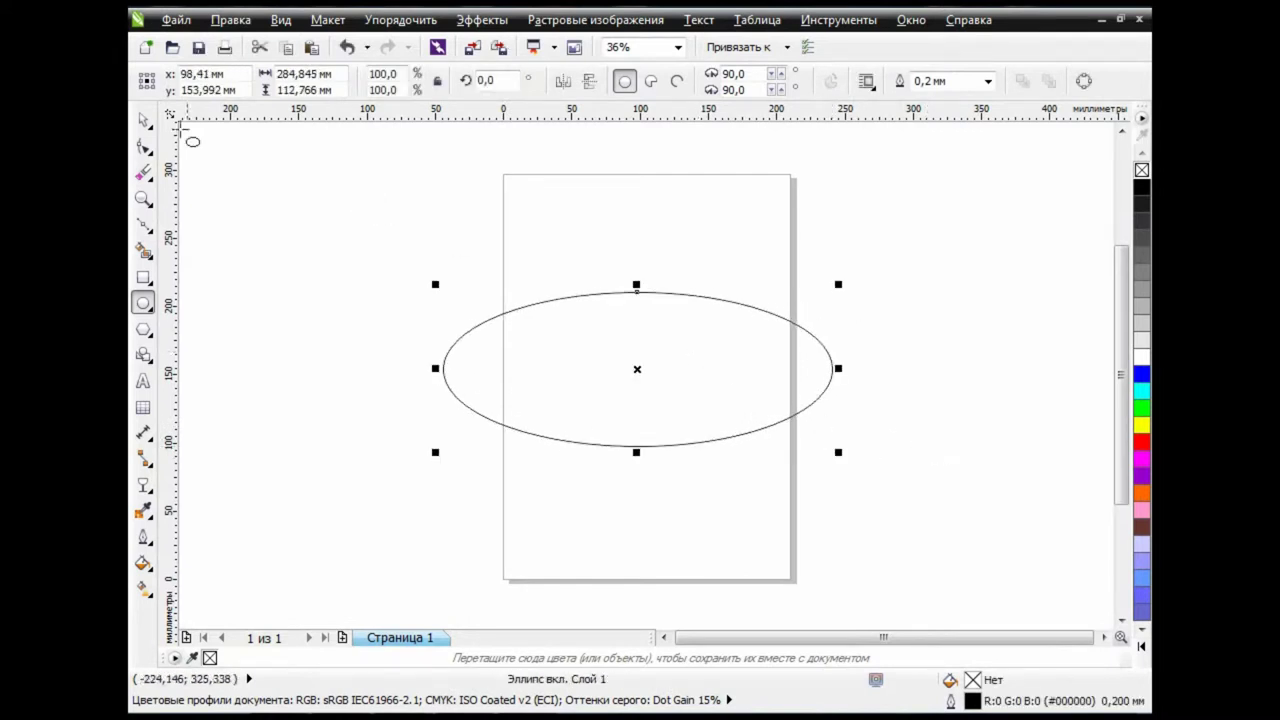
{"action": "left_click", "coordinate": [143, 119]}
{"action": "left_click", "coordinate": [336, 370]}
{"action": "left_click", "coordinate": [489, 420]}
{"action": "left_click_drag", "start_coordinate": [637, 452], "coordinate": [637, 374]}
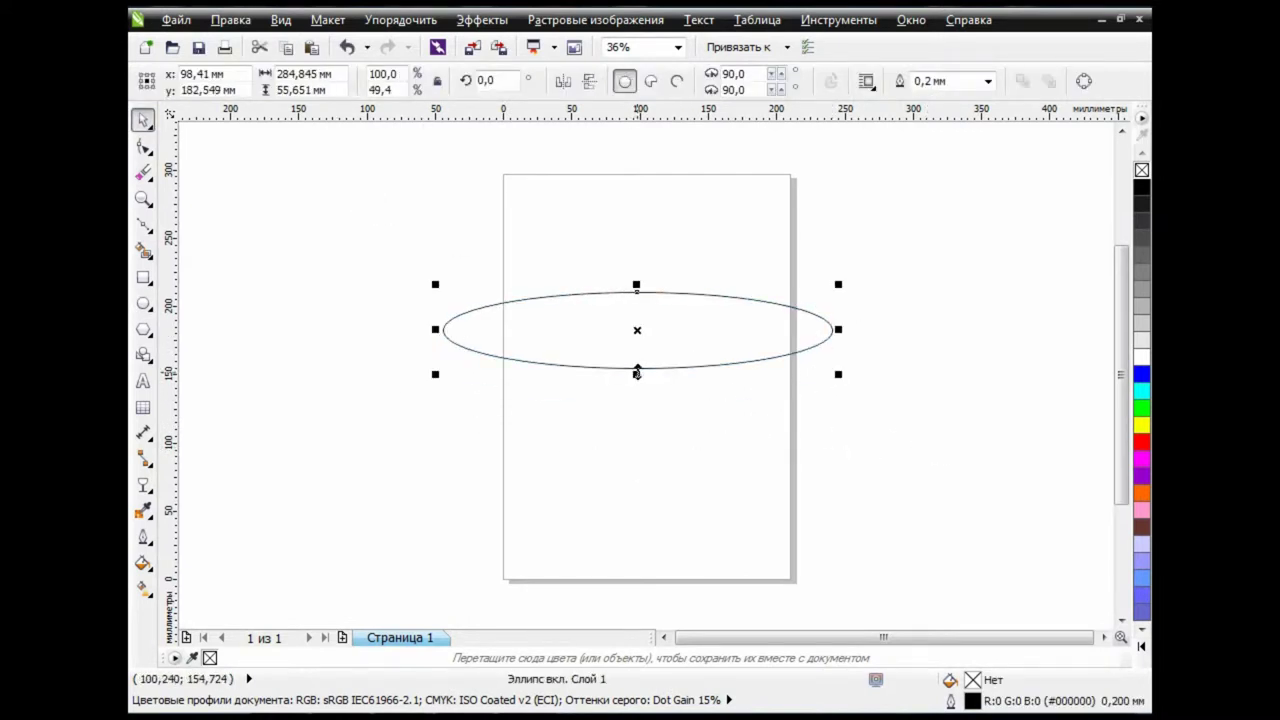
Paste a copy of the ellipse and shrink it to about 93% inside the original
{"action": "left_click", "coordinate": [290, 48]}
{"action": "left_click", "coordinate": [311, 47]}
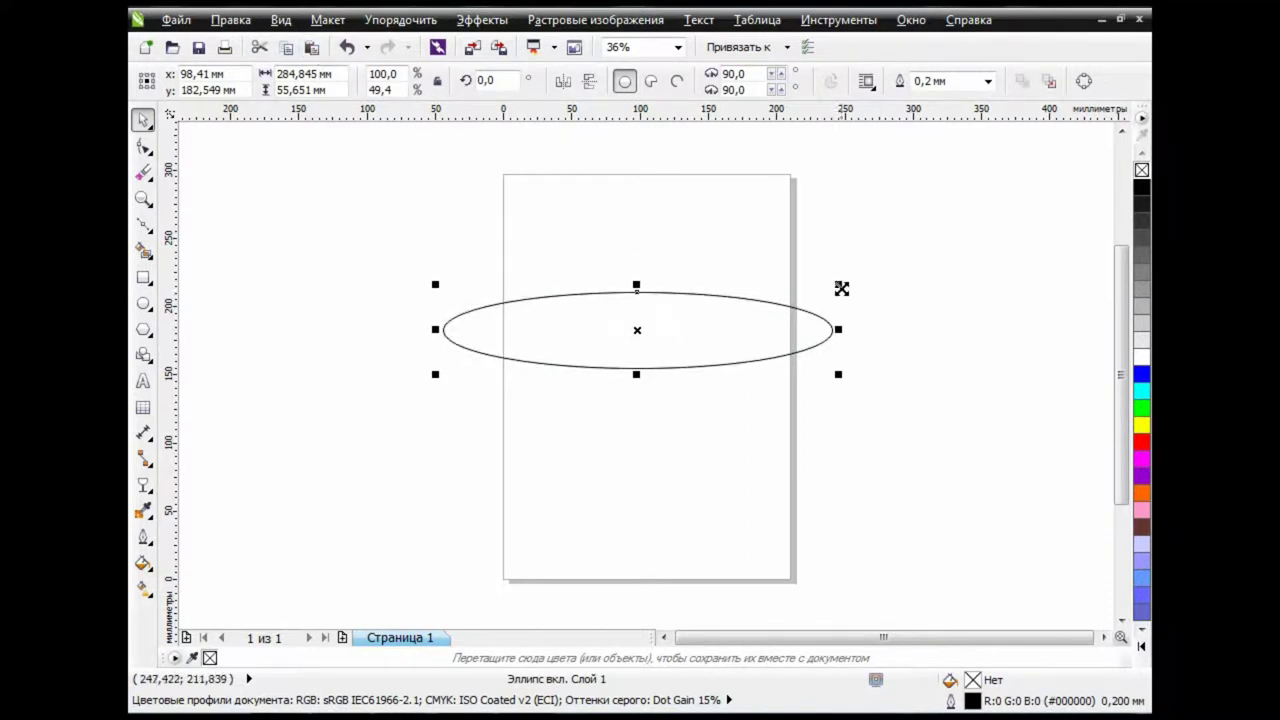
{"action": "left_click_drag", "start_coordinate": [838, 284], "coordinate": [828, 285]}
{"action": "left_click_drag", "start_coordinate": [638, 290], "coordinate": [637, 293]}
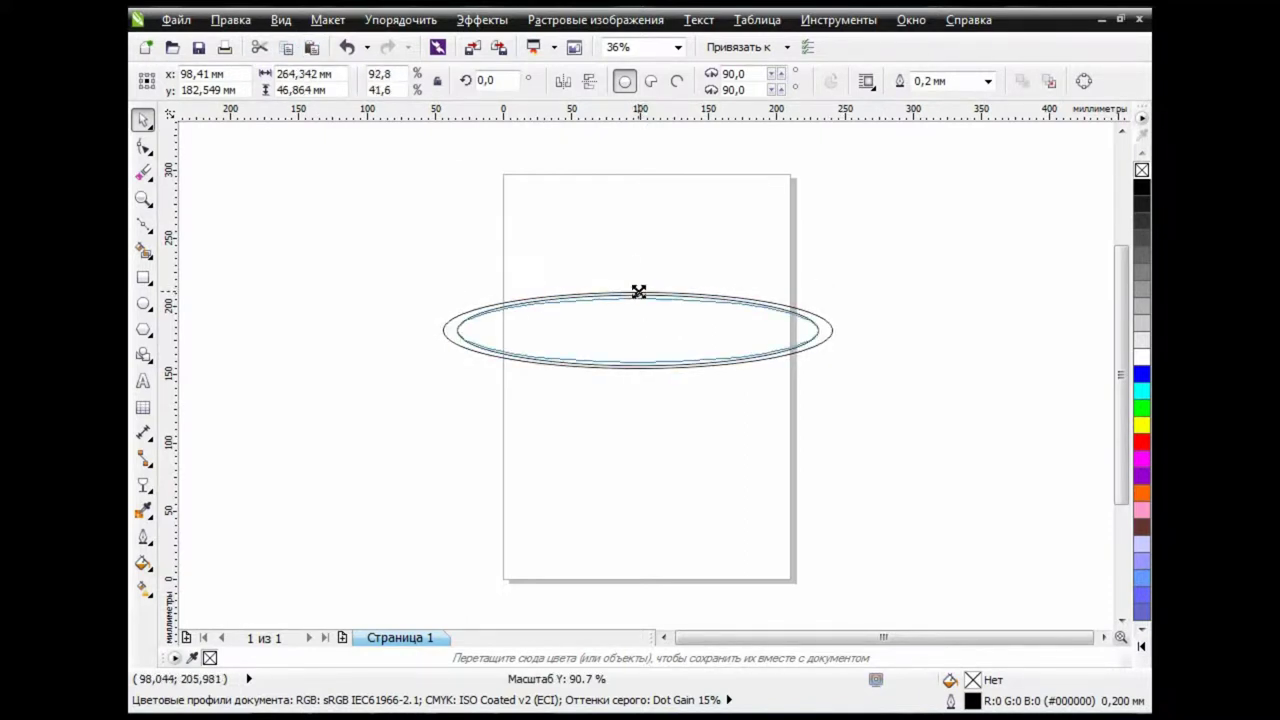
Move both ellipses down near the page bottom and duplicate the outer ellipse
{"action": "left_click", "coordinate": [390, 250]}
{"action": "left_click_drag", "start_coordinate": [420, 250], "coordinate": [850, 390]}
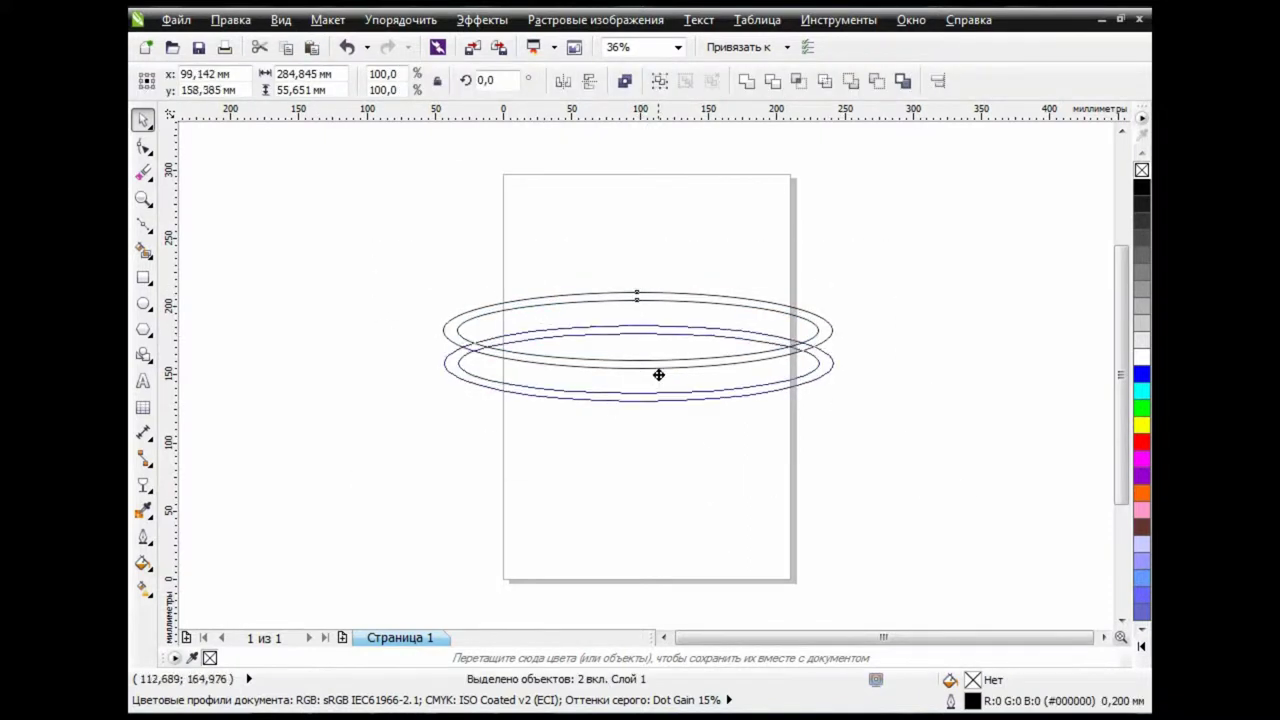
{"action": "left_click_drag", "start_coordinate": [580, 358], "coordinate": [580, 512]}
{"action": "left_click", "coordinate": [862, 418]}
{"action": "left_click", "coordinate": [832, 485]}
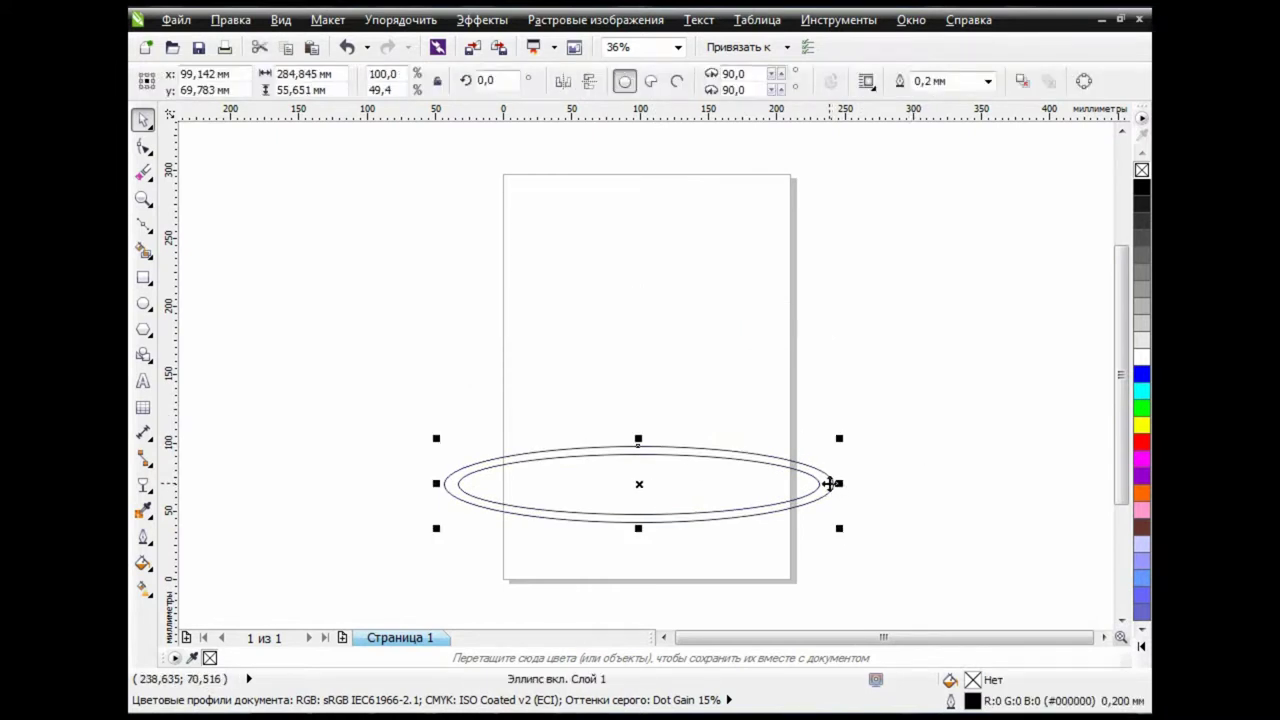
{"action": "left_click", "coordinate": [286, 47]}
{"action": "left_click", "coordinate": [312, 47]}
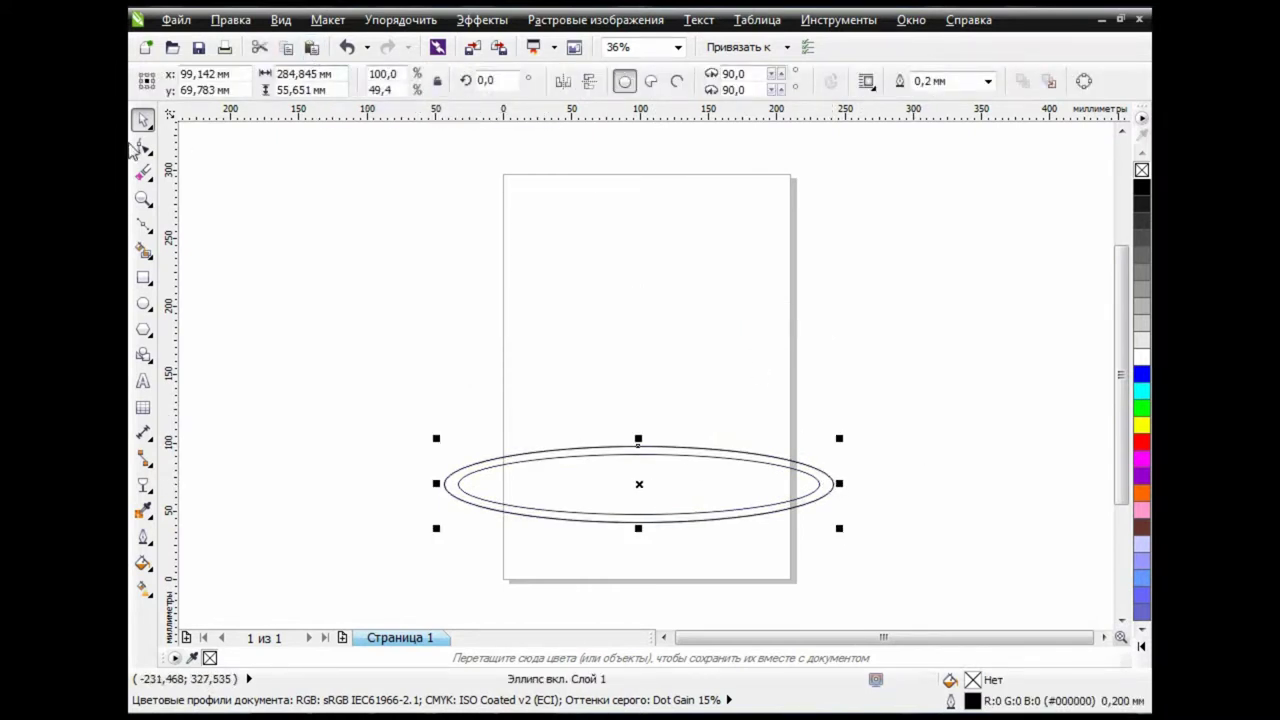
Convert the copied ellipse to curves and pull its top up into an arch
{"action": "left_click", "coordinate": [142, 147]}
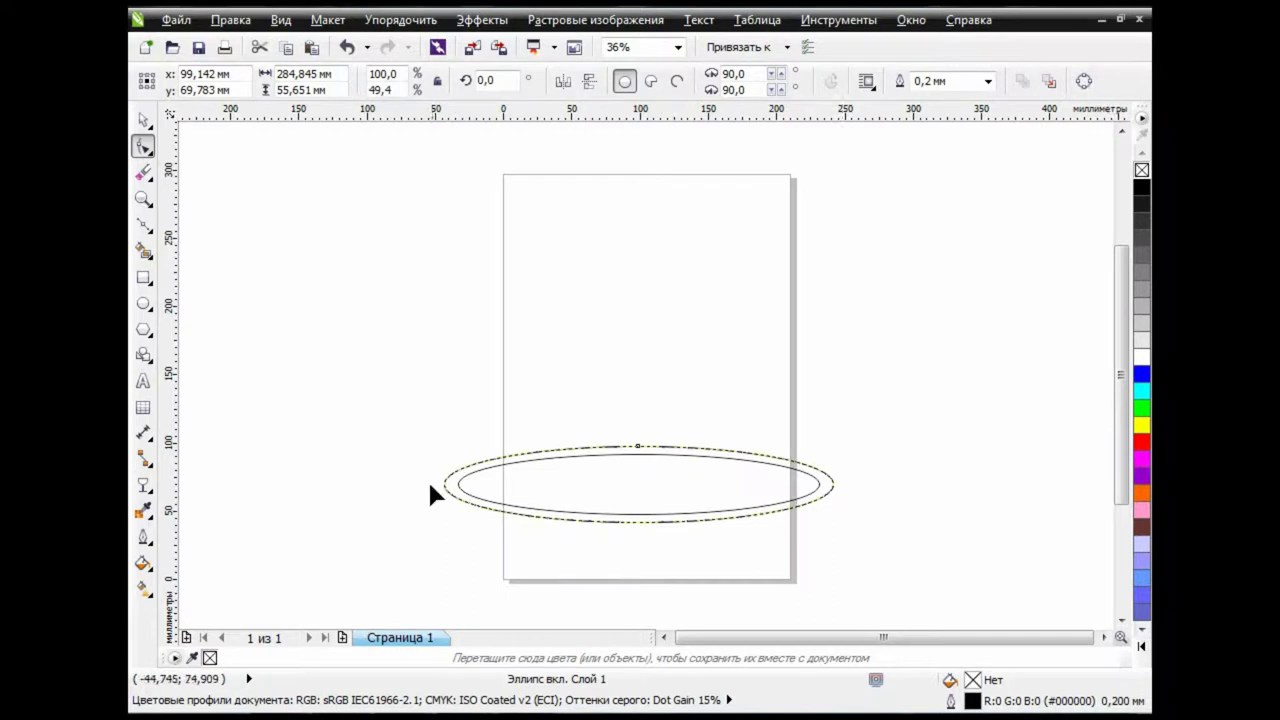
{"action": "left_click", "coordinate": [1084, 81]}
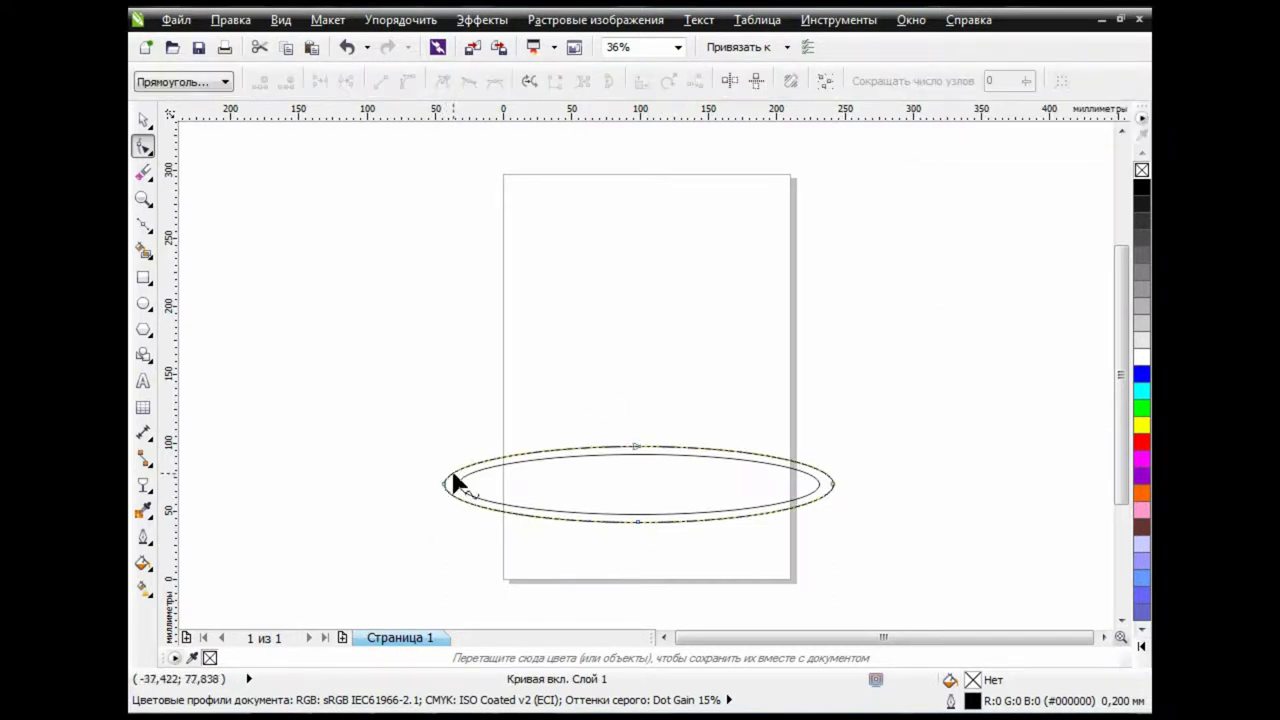
{"action": "left_click_drag", "start_coordinate": [641, 443], "coordinate": [633, 405]}
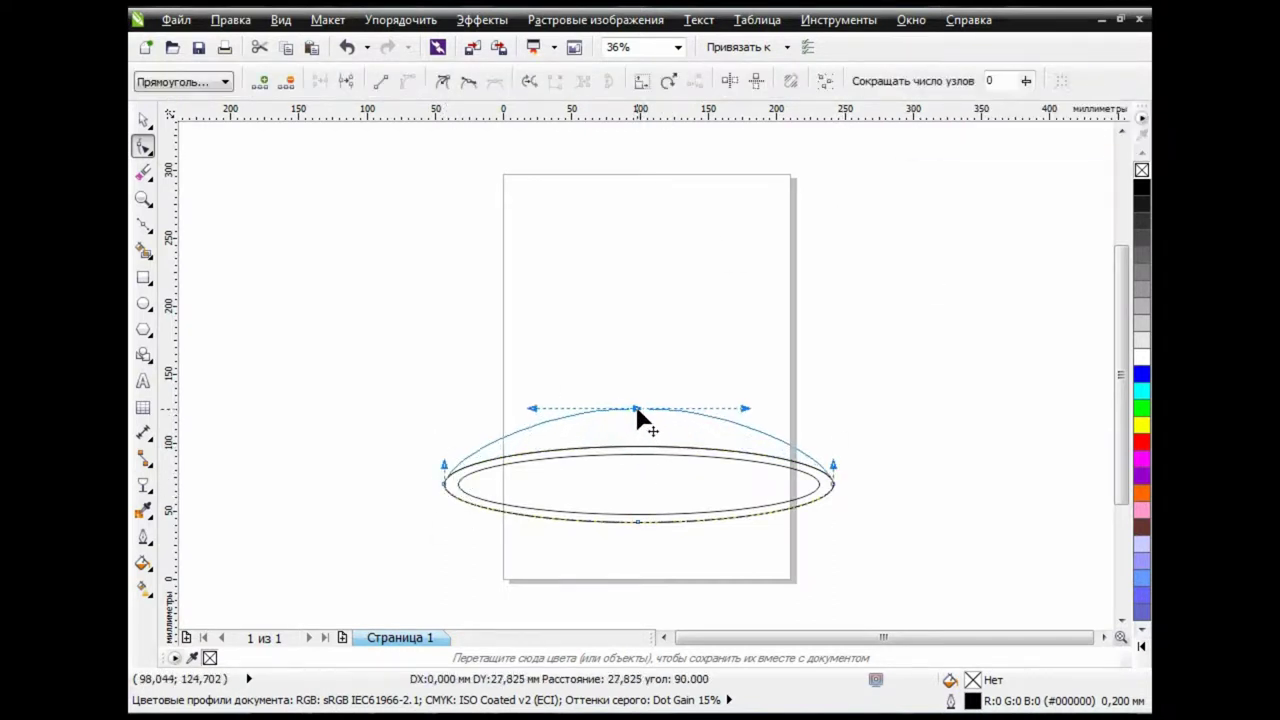
{"action": "double_click", "coordinate": [808, 457]}
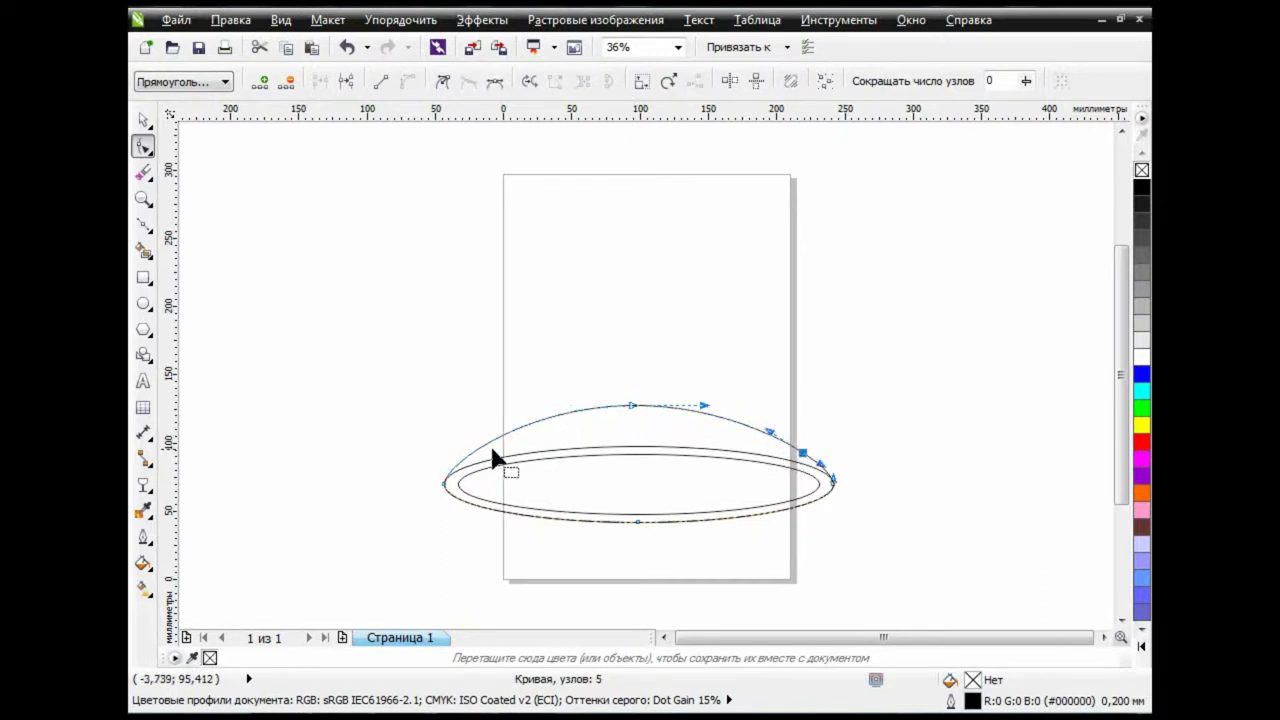
{"action": "left_click_drag", "start_coordinate": [473, 457], "coordinate": [458, 445]}
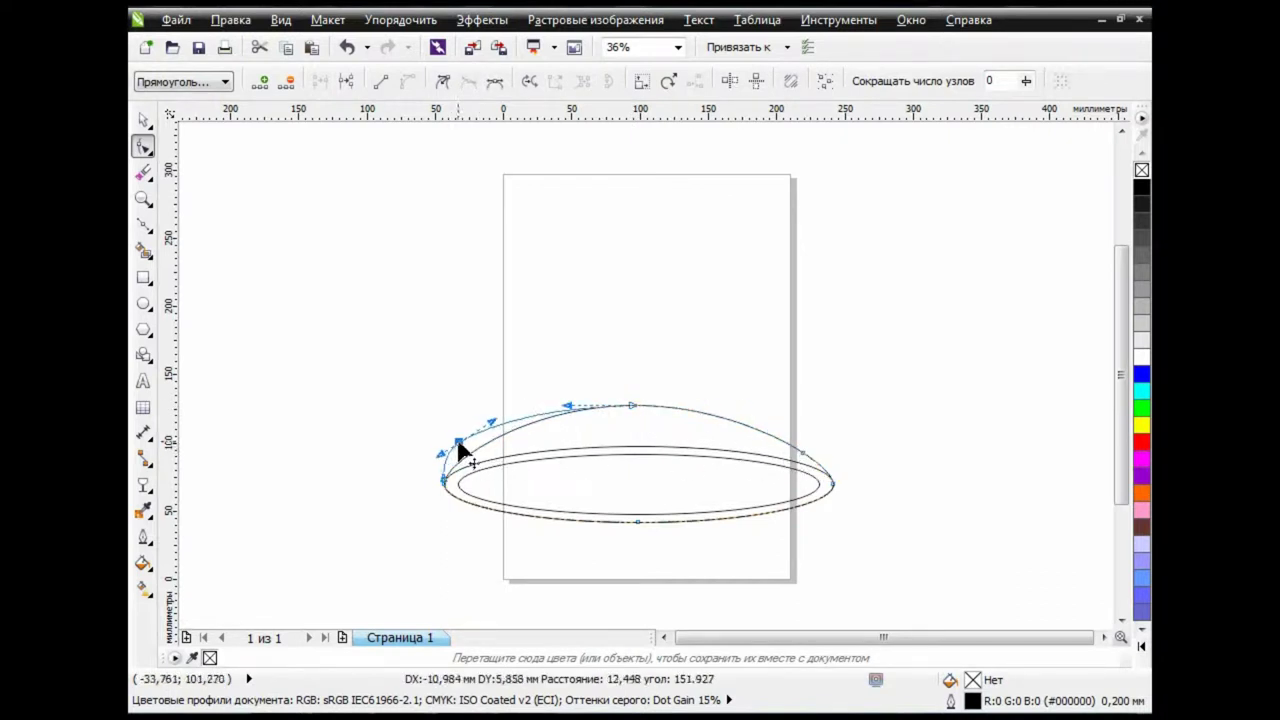
{"action": "mouse_move", "coordinate": [806, 457]}
{"action": "left_mouse_down"}
{"action": "mouse_move", "coordinate": [820, 455]}
{"action": "mouse_move", "coordinate": [813, 444]}
{"action": "left_mouse_up"}
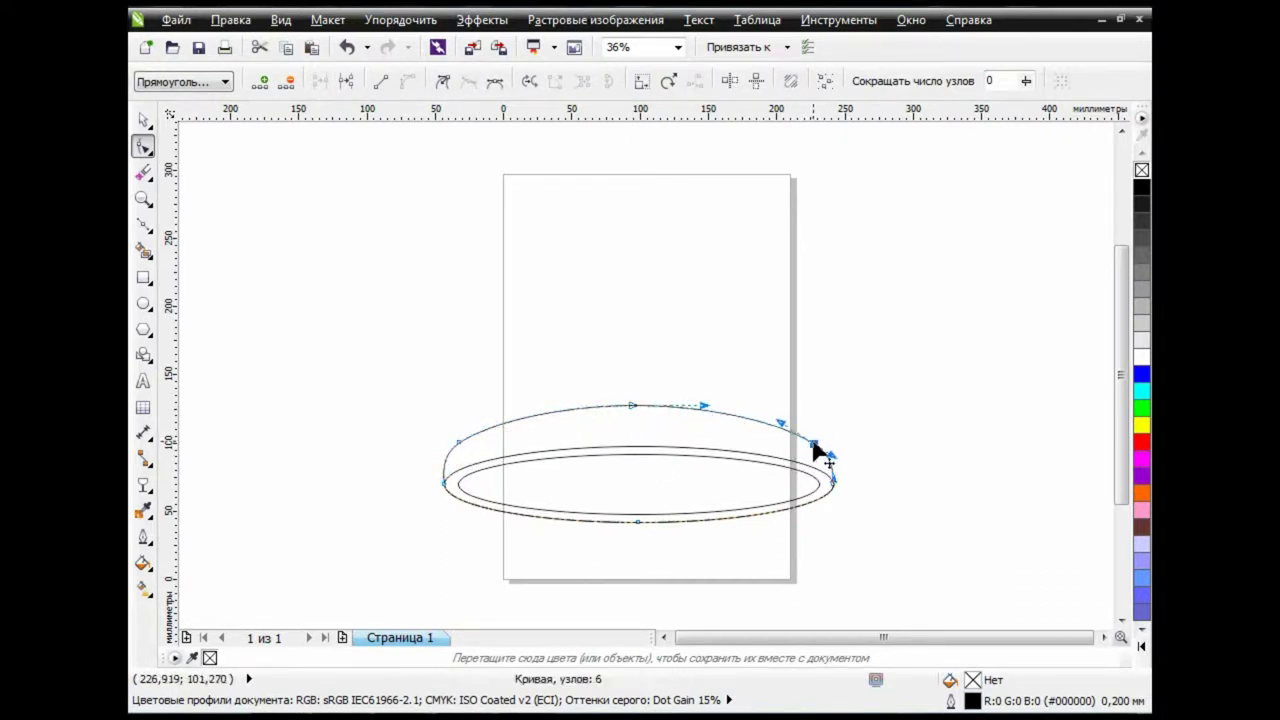
Refine the arch nodes, undoing a stray edit and raising the top slightly higher
{"action": "left_click", "coordinate": [193, 148]}
{"action": "key", "text": "space"}
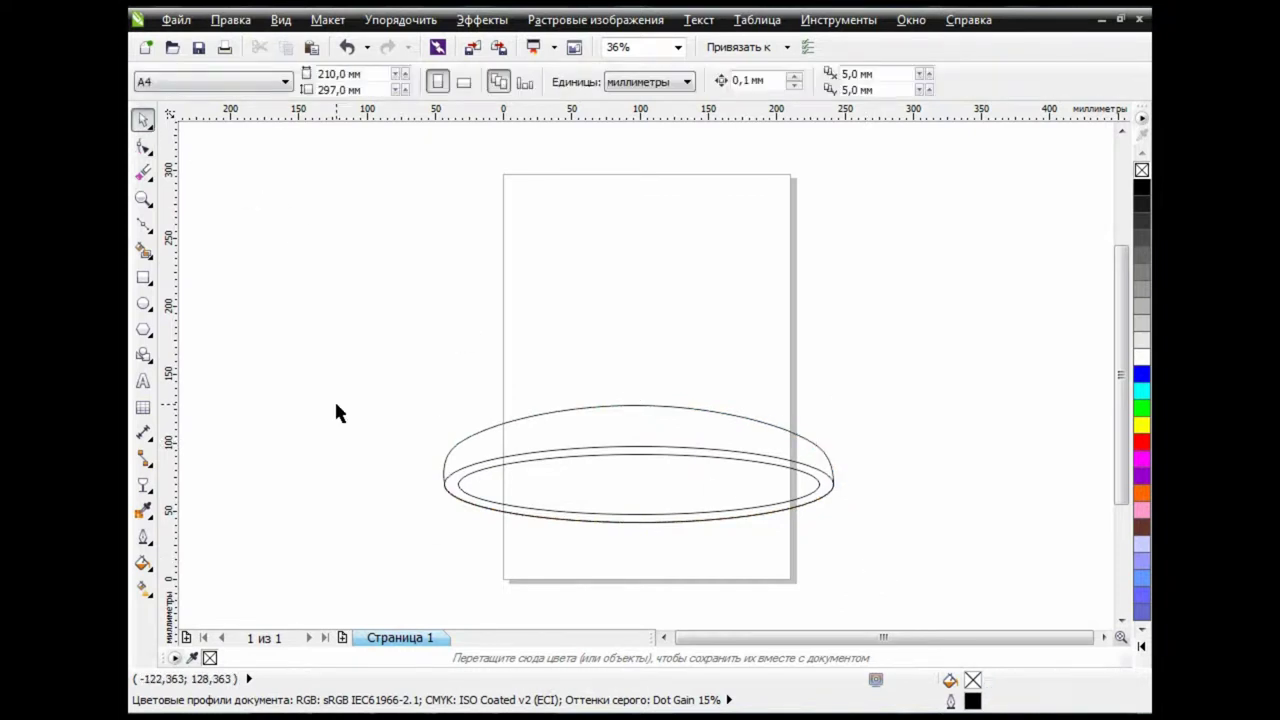
{"action": "left_click", "coordinate": [606, 428]}
{"action": "key", "text": "space"}
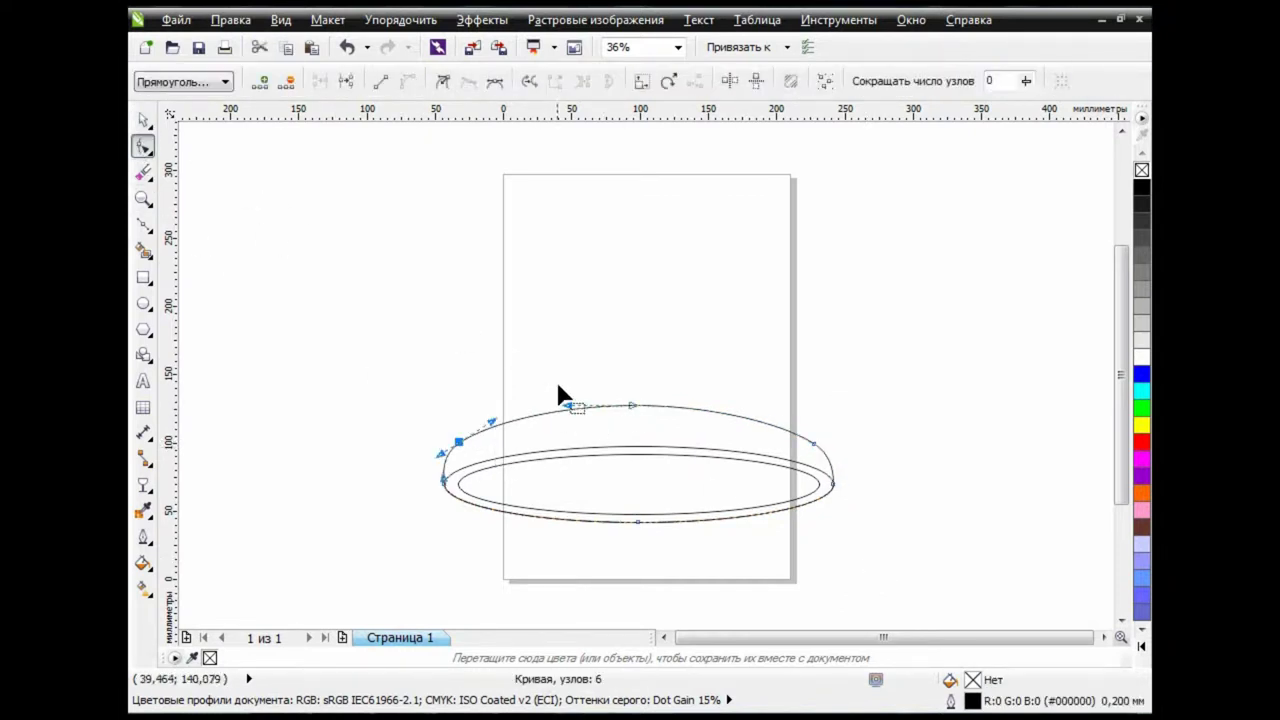
{"action": "left_click_drag", "start_coordinate": [858, 462], "coordinate": [833, 447]}
{"action": "left_click", "coordinate": [348, 50]}
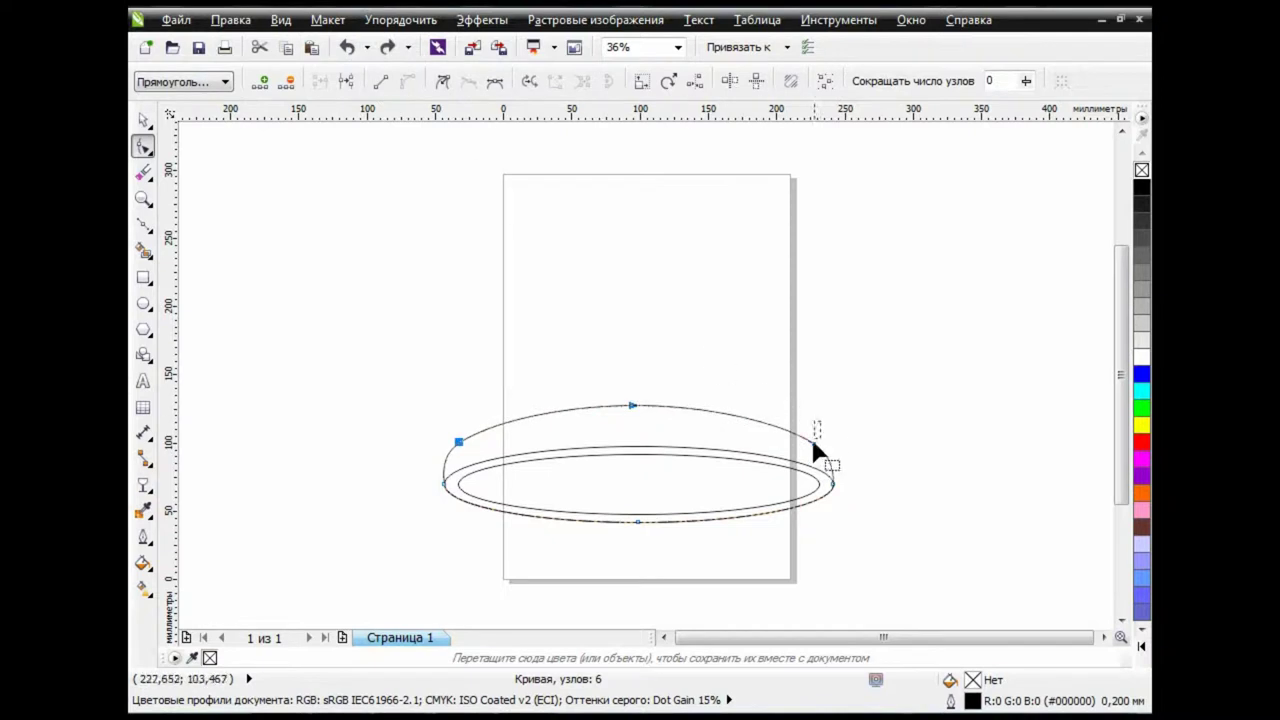
{"action": "left_click_drag", "start_coordinate": [630, 405], "coordinate": [634, 398]}
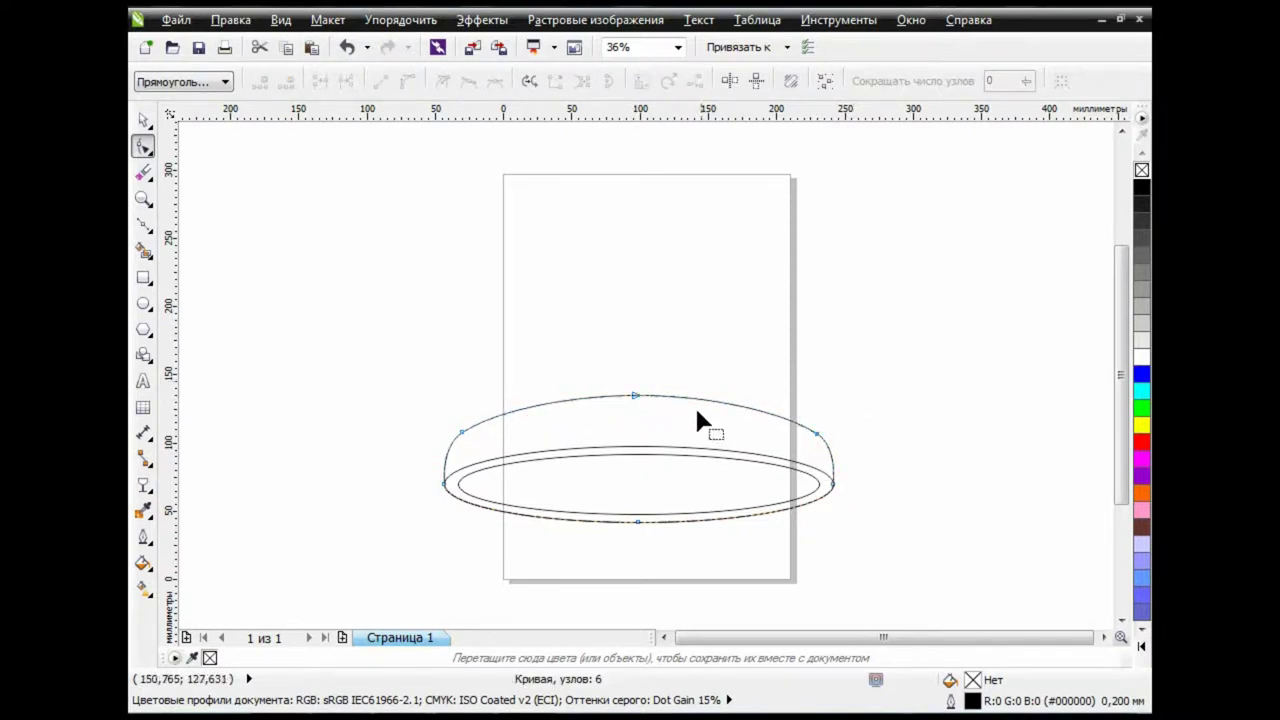
{"action": "left_click", "coordinate": [635, 405]}
Pull the arched curve's bottom edge upward to form a curved band
{"action": "key", "text": "space"}
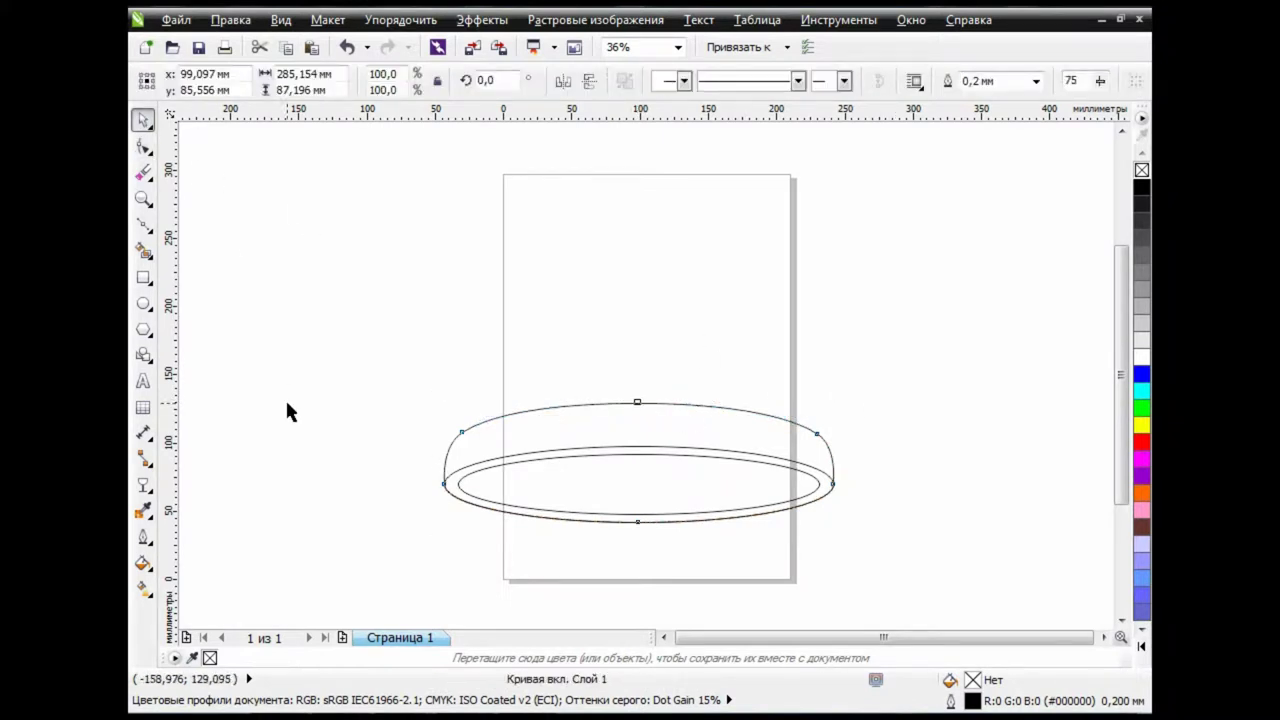
{"action": "key", "text": "space"}
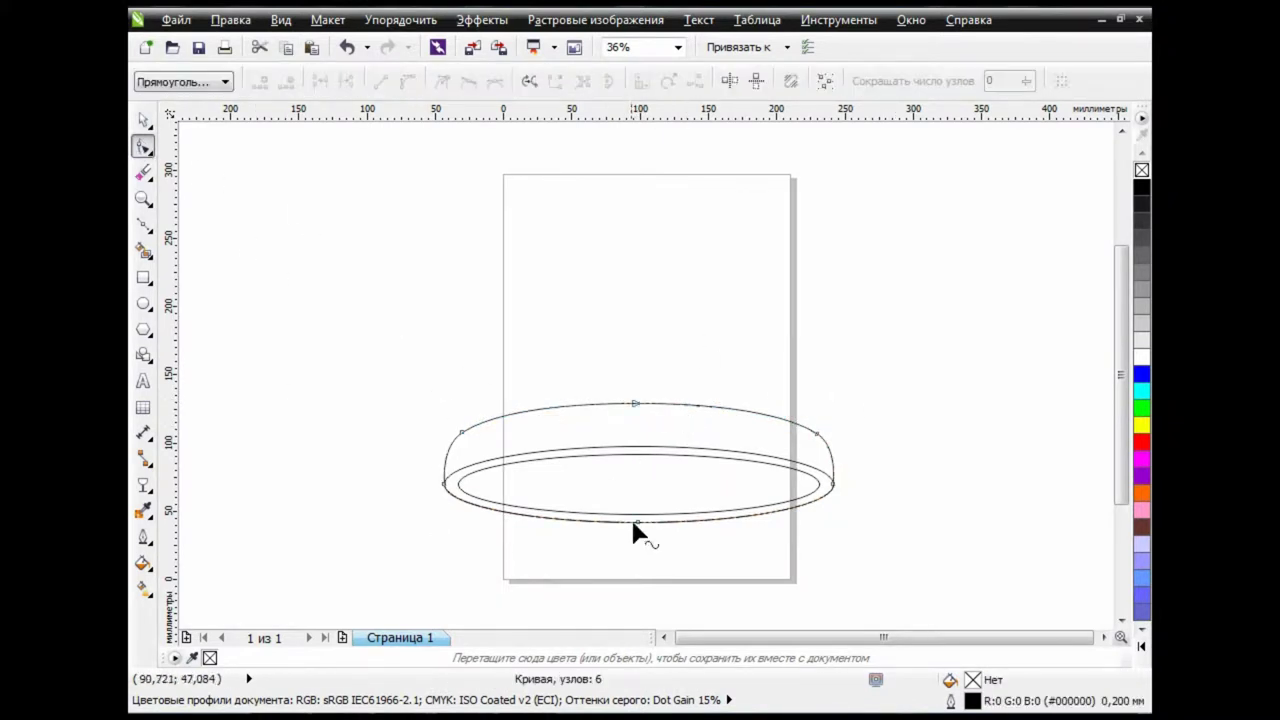
{"action": "left_click_drag", "start_coordinate": [630, 516], "coordinate": [631, 456]}
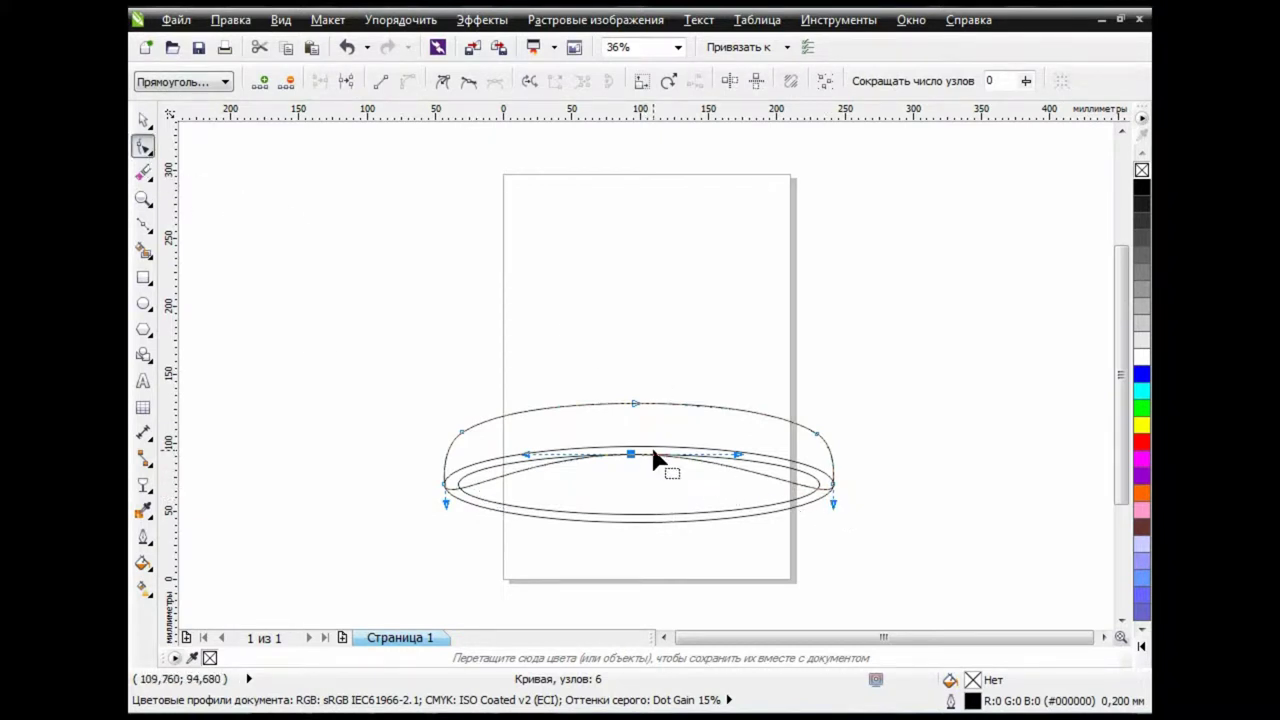
Paste a copy of the band, scale it to 90.6% and move it up as an upper tier
{"action": "key", "text": "space"}
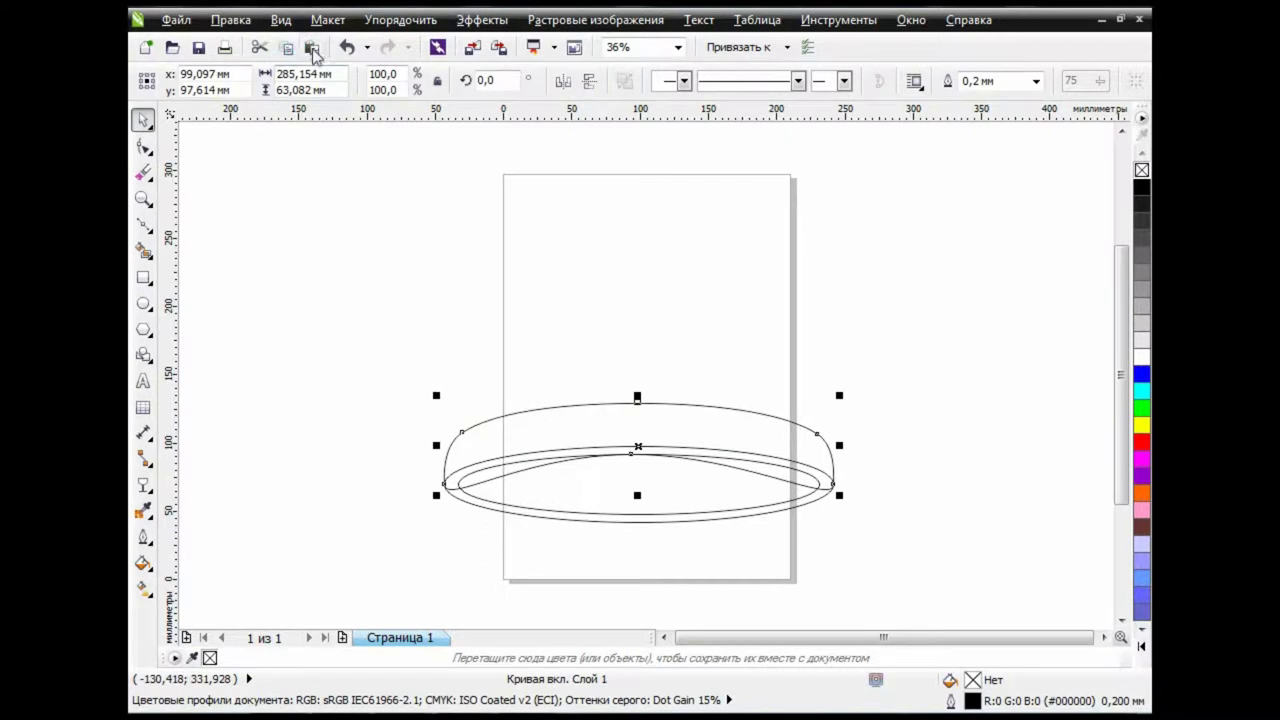
{"action": "left_click", "coordinate": [313, 50]}
{"action": "left_click_drag", "start_coordinate": [836, 497], "coordinate": [822, 487]}
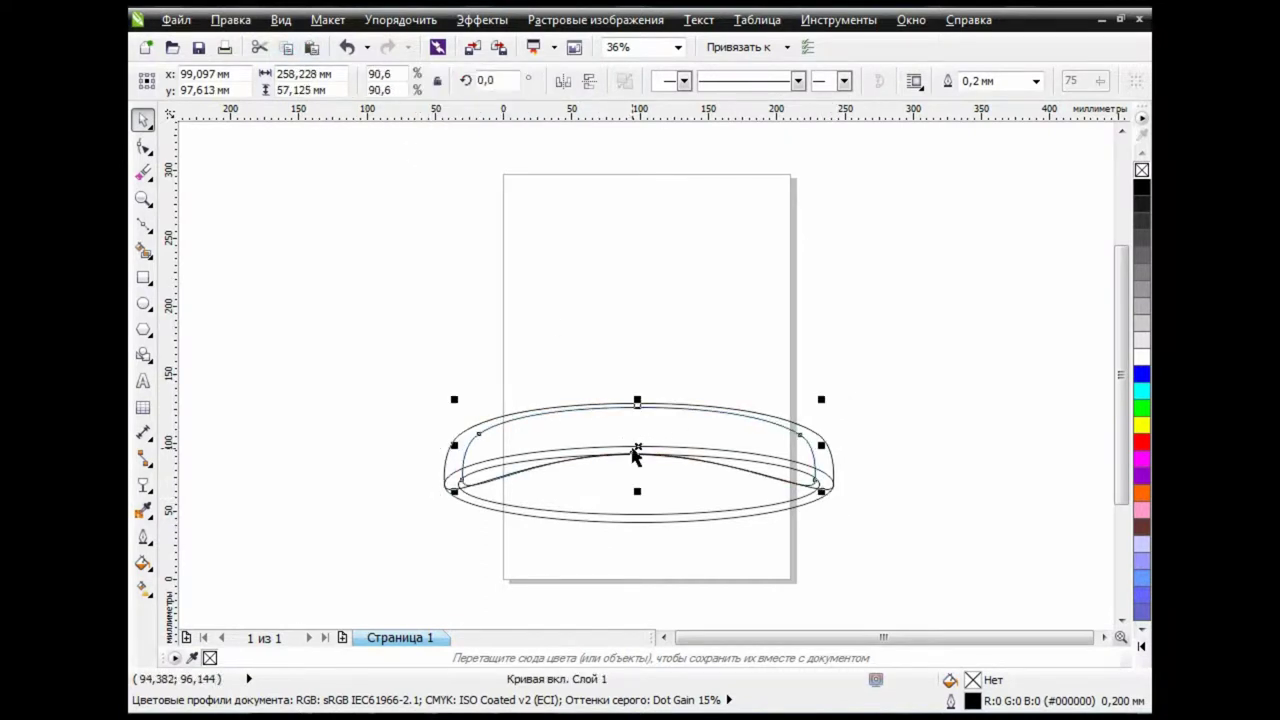
{"action": "left_click_drag", "start_coordinate": [636, 449], "coordinate": [639, 400]}
{"action": "left_click", "coordinate": [894, 397]}
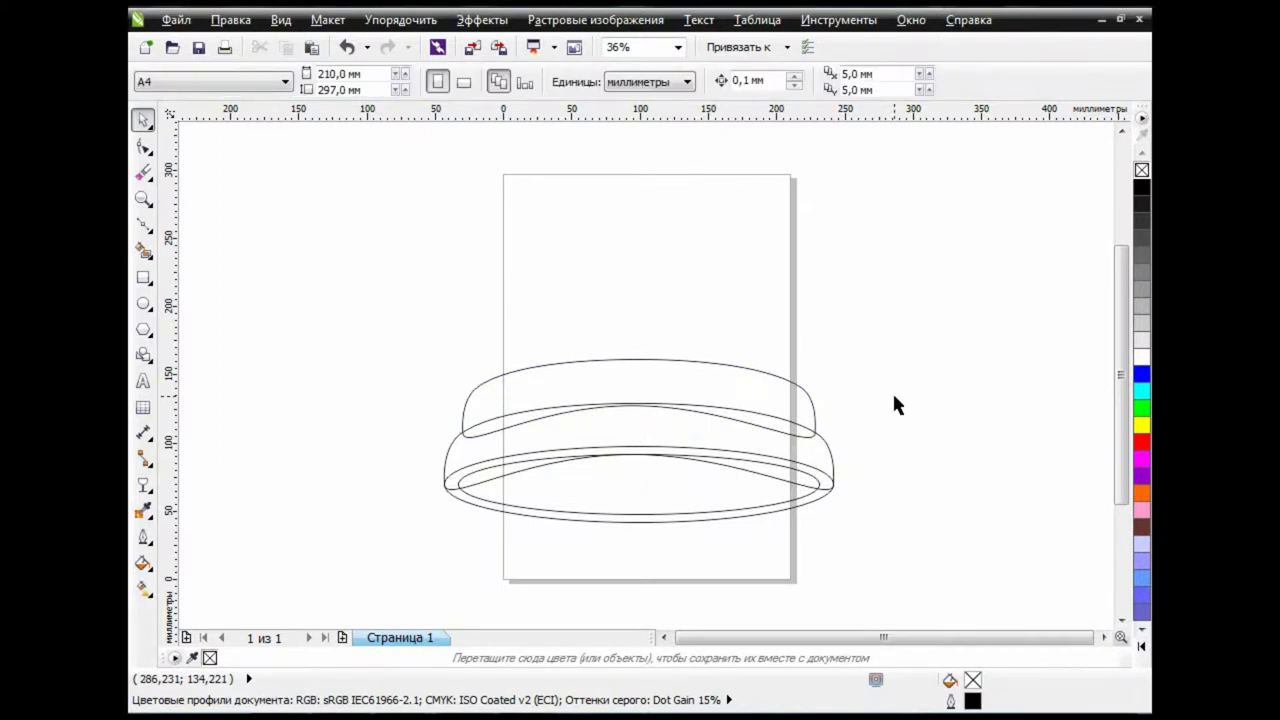
Draw a large ellipse near the top of the page, above the bands
{"action": "left_click", "coordinate": [143, 303]}
{"action": "mouse_move", "coordinate": [502, 131]}
{"action": "left_mouse_down"}
{"action": "mouse_move", "coordinate": [771, 324]}
{"action": "mouse_move", "coordinate": [771, 342]}
{"action": "left_mouse_up"}
{"action": "left_click", "coordinate": [143, 120]}
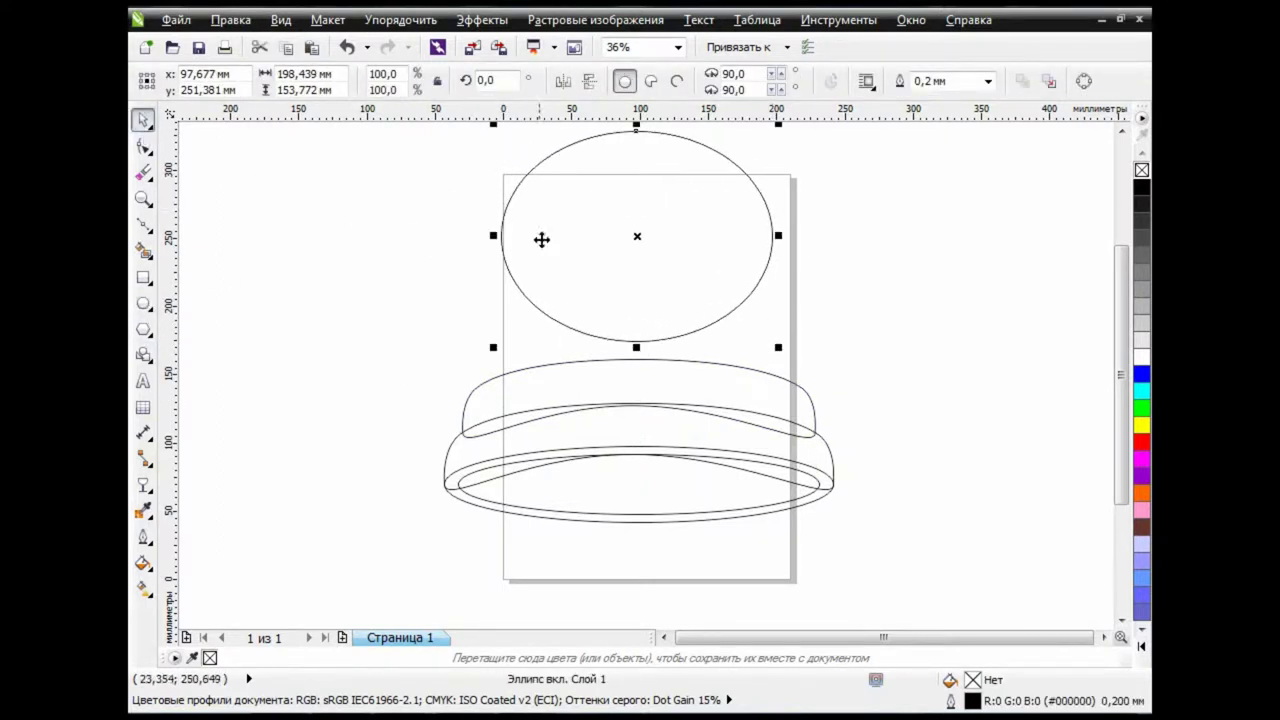
{"action": "scroll", "coordinate": [905, 560], "scroll_direction": "down", "scroll_amount": 1}
Align all five shapes on their horizontal centres
{"action": "key", "text": "ctrl+a"}
{"action": "left_click", "coordinate": [937, 80]}
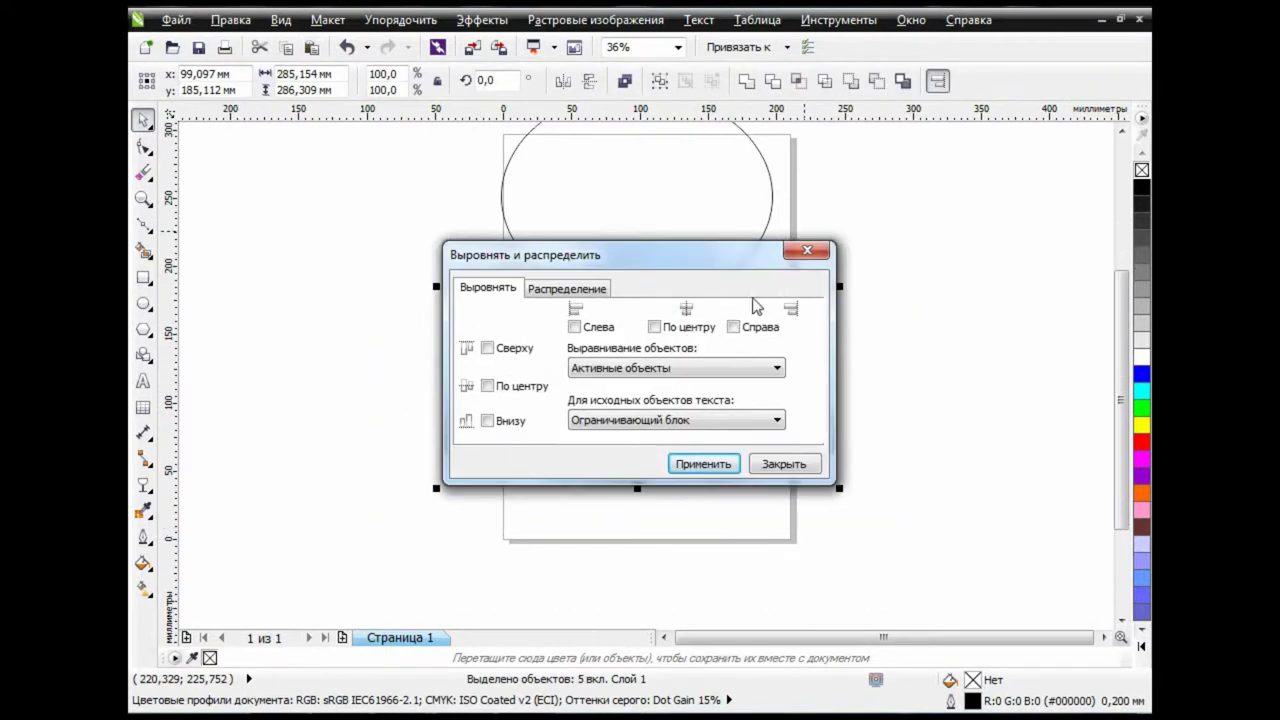
{"action": "left_click", "coordinate": [691, 463]}
{"action": "left_click", "coordinate": [784, 463]}
{"action": "left_click", "coordinate": [676, 179]}
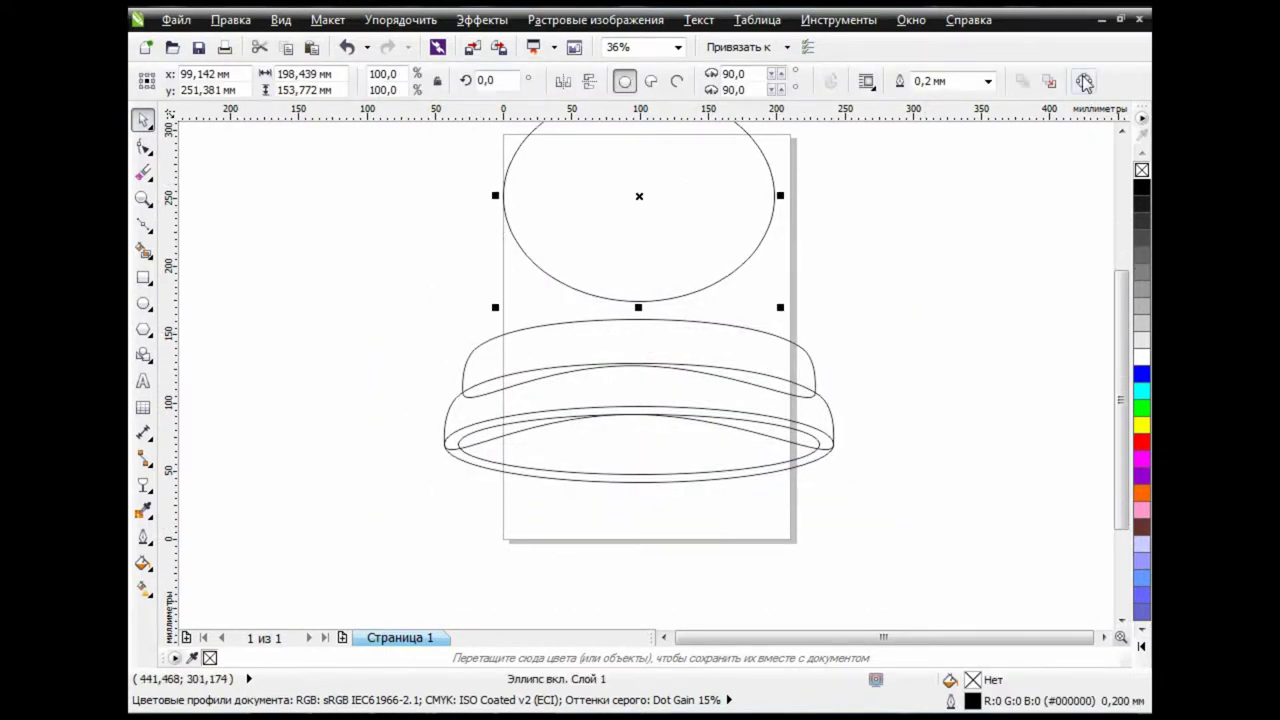
{"action": "scroll", "coordinate": [1118, 325], "scroll_direction": "up", "scroll_amount": 1}
{"action": "scroll", "coordinate": [1118, 325], "scroll_direction": "up", "scroll_amount": 1}
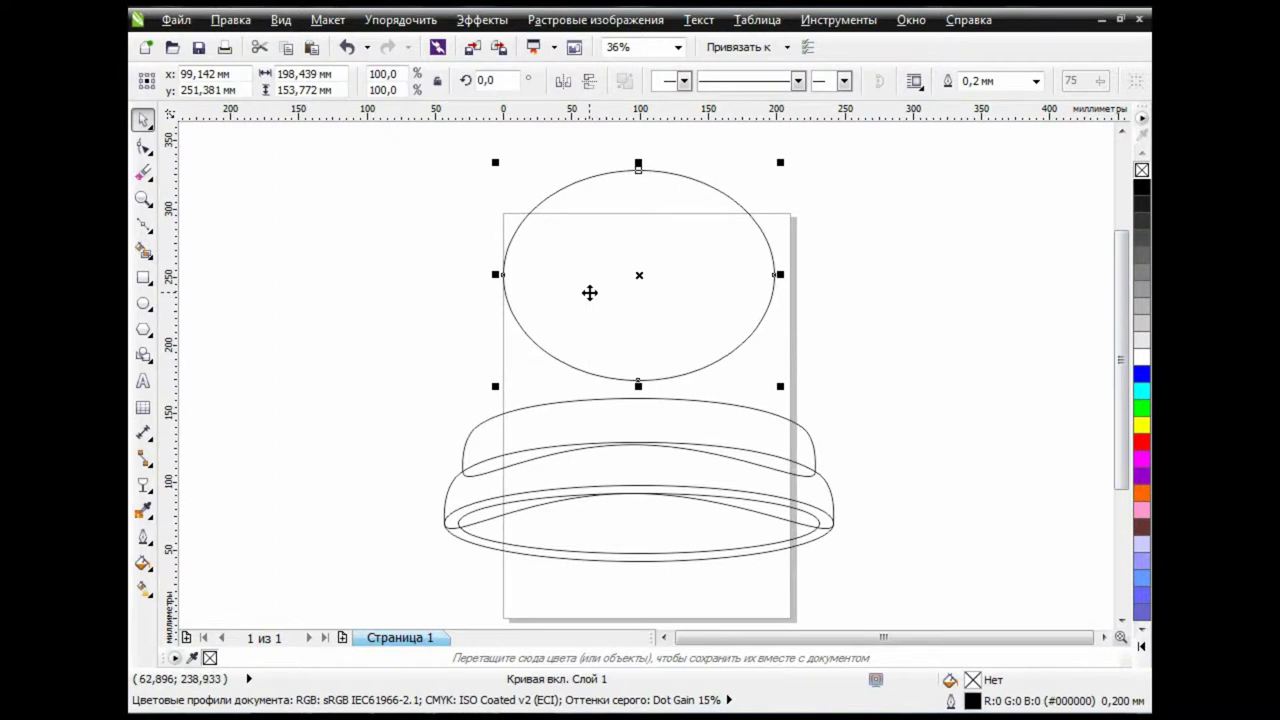
{"action": "left_click", "coordinate": [143, 147]}
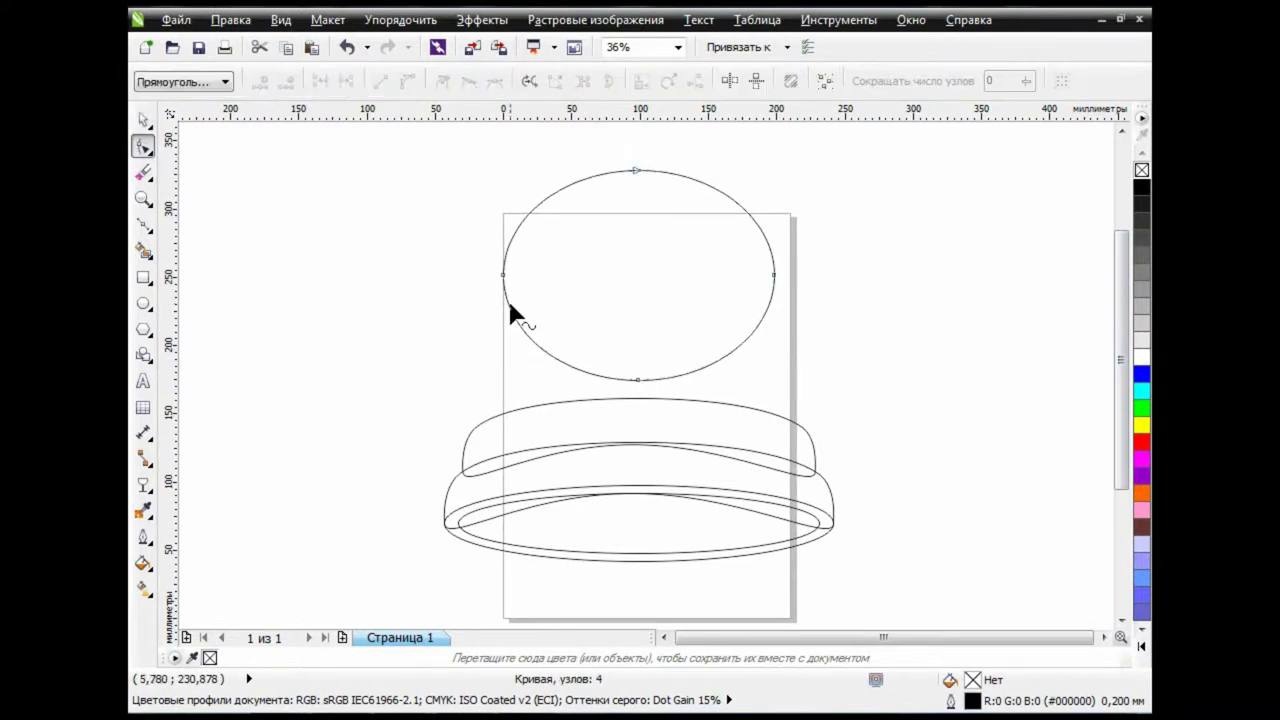
Add a node and pull the ellipse's lower nodes down onto the brim, flattening its base
{"action": "double_click", "coordinate": [768, 307]}
{"action": "left_click_drag", "start_coordinate": [510, 312], "coordinate": [480, 421]}
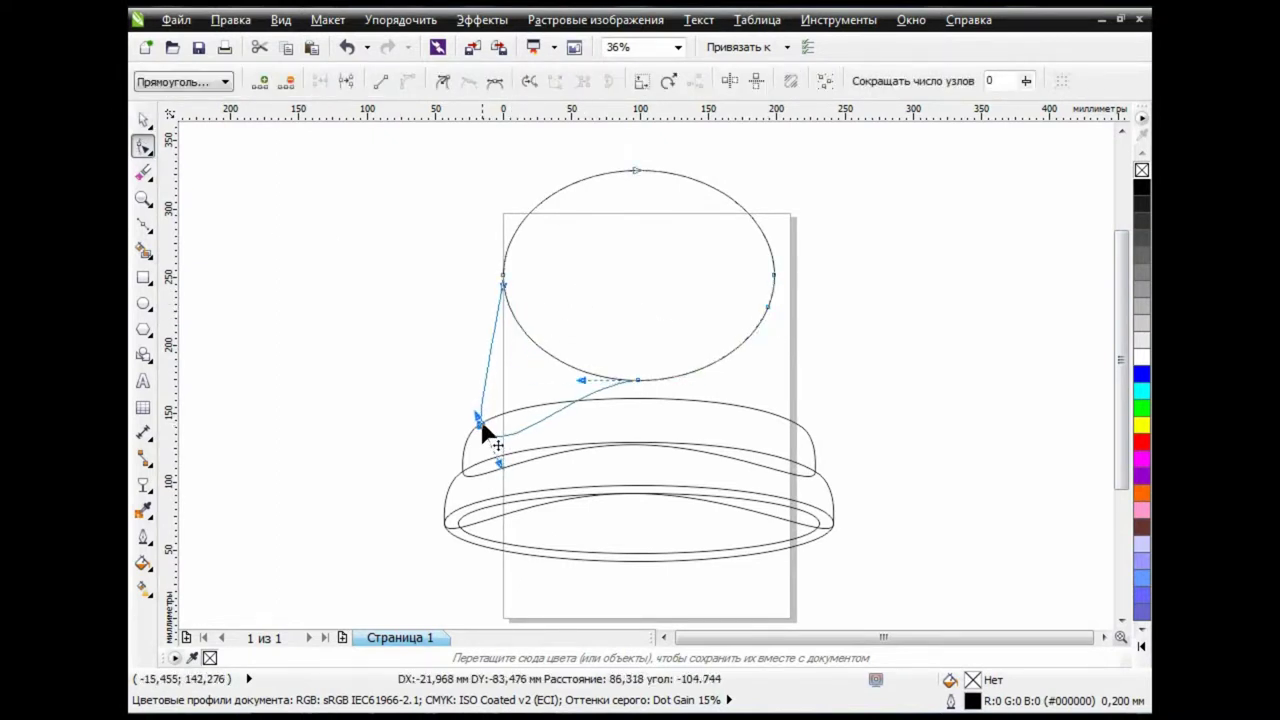
{"action": "left_click_drag", "start_coordinate": [771, 315], "coordinate": [789, 418]}
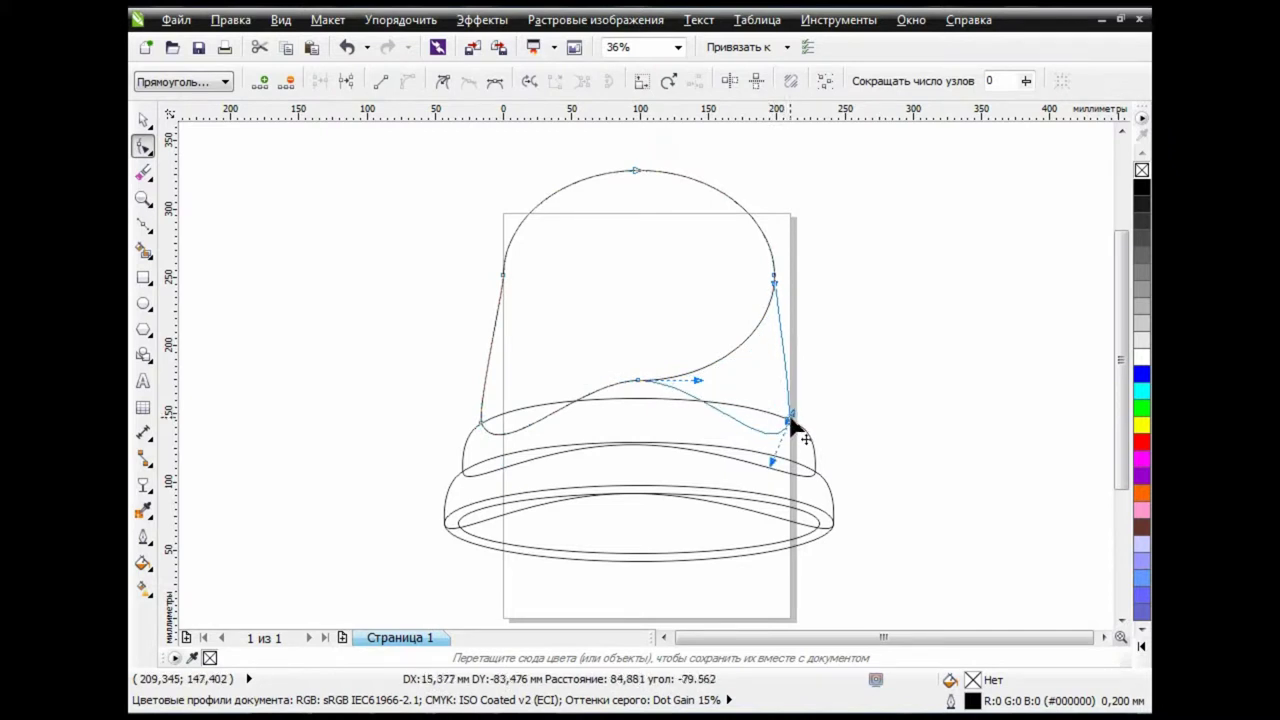
{"action": "left_click_drag", "start_coordinate": [637, 380], "coordinate": [640, 416]}
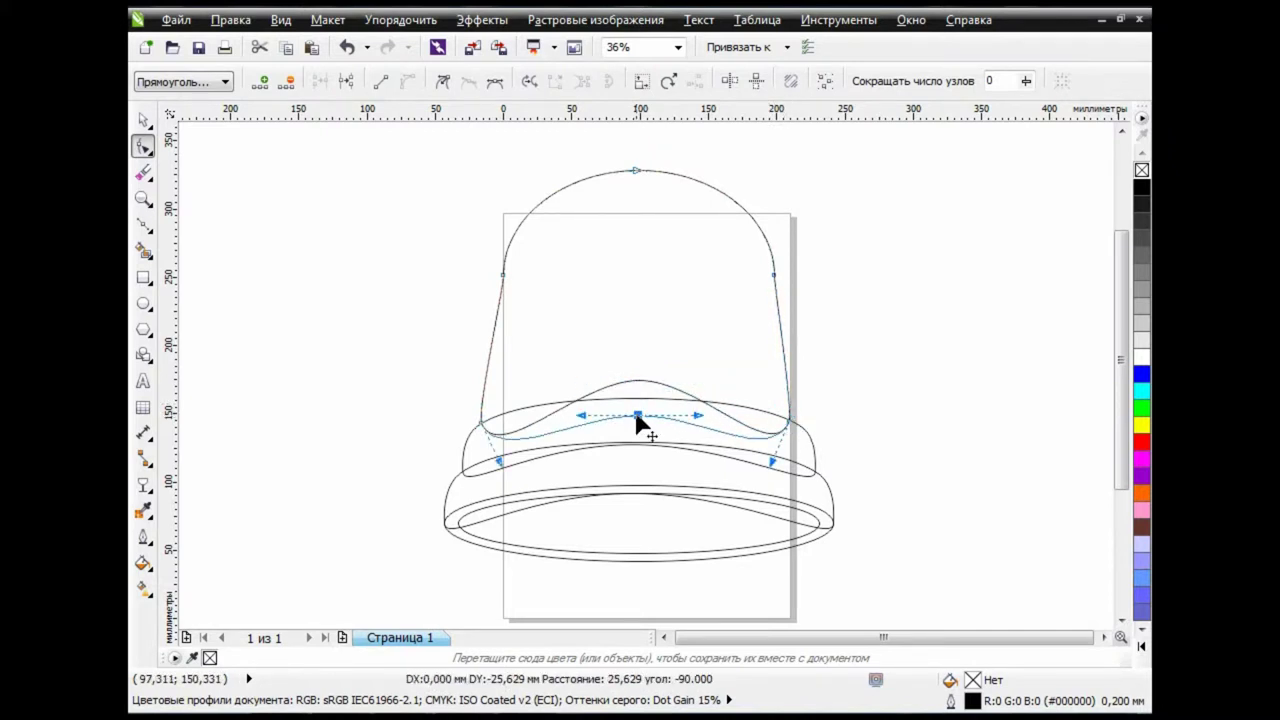
Reshape the upper and lower curves on both sides of the dome
{"action": "left_click", "coordinate": [503, 275]}
{"action": "left_click_drag", "start_coordinate": [505, 228], "coordinate": [517, 217]}
{"action": "left_click", "coordinate": [773, 275]}
{"action": "left_click_drag", "start_coordinate": [774, 222], "coordinate": [759, 230]}
{"action": "left_click", "coordinate": [481, 418]}
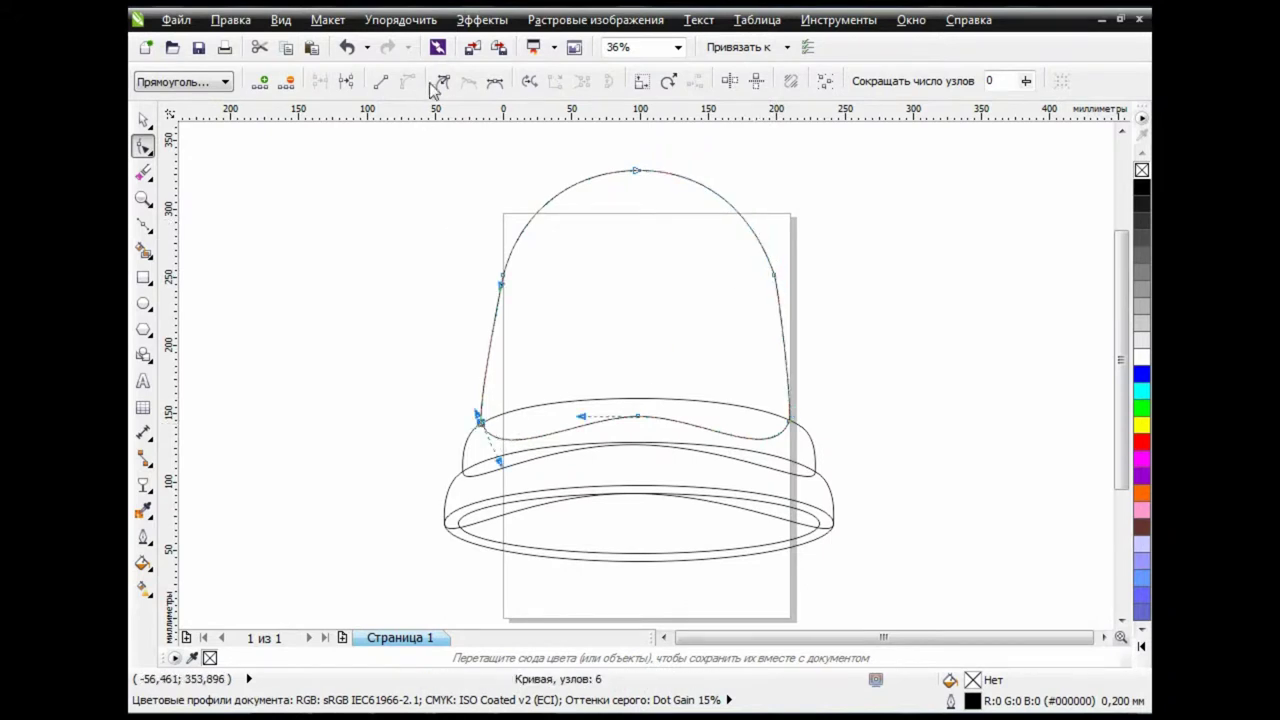
{"action": "left_click_drag", "start_coordinate": [480, 415], "coordinate": [511, 396]}
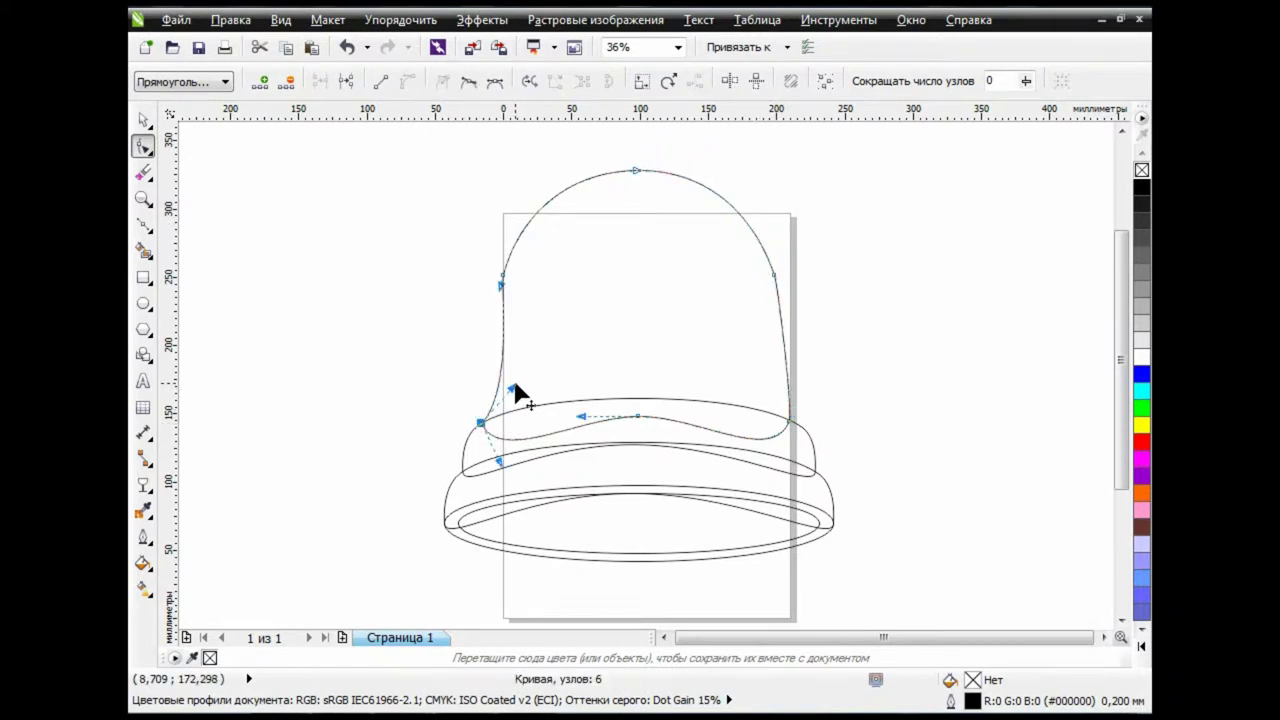
{"action": "left_click", "coordinate": [790, 419]}
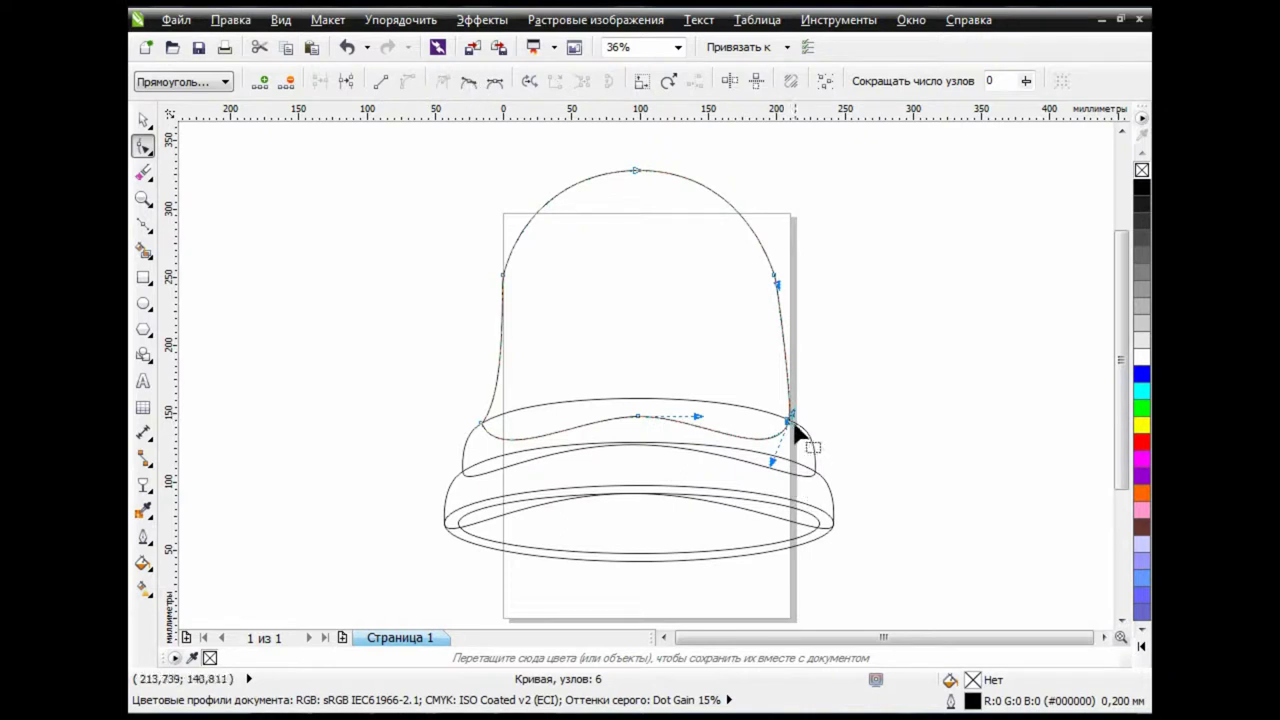
{"action": "left_click_drag", "start_coordinate": [792, 413], "coordinate": [770, 400]}
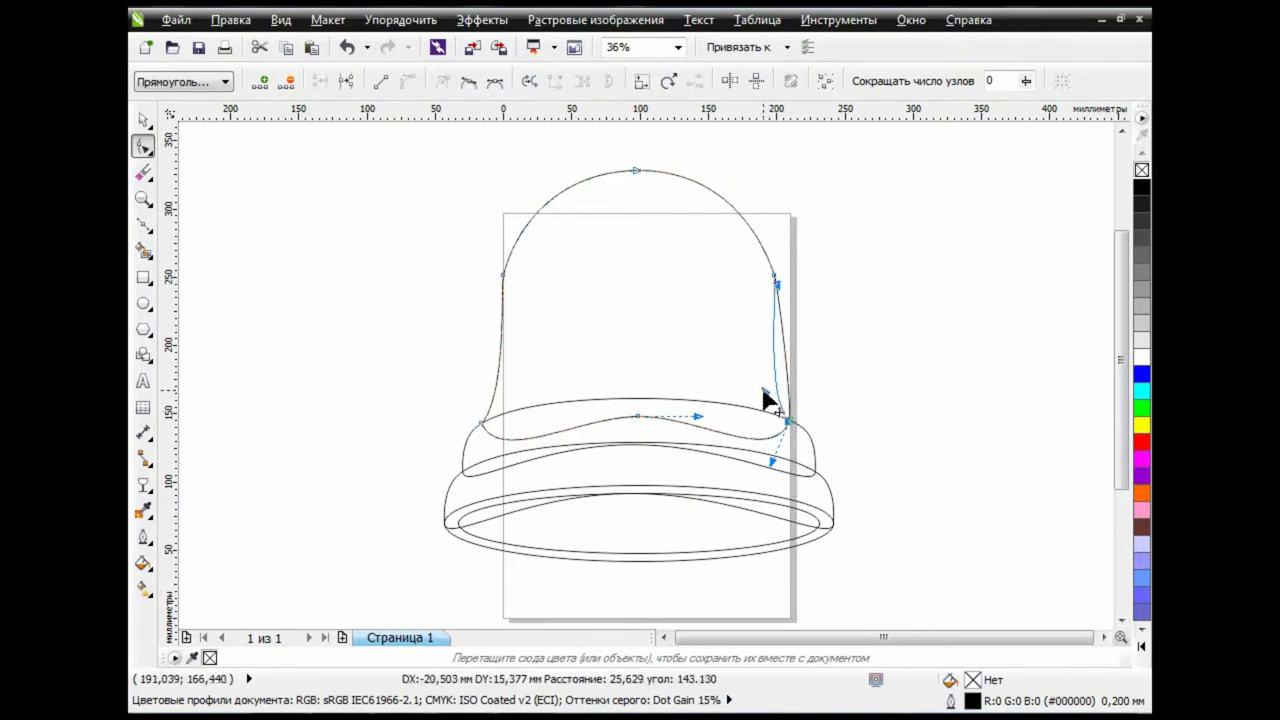
Lengthen the lower curves on both sides of the bell dome
{"action": "left_click", "coordinate": [503, 275]}
{"action": "left_click_drag", "start_coordinate": [501, 290], "coordinate": [489, 349]}
{"action": "left_click", "coordinate": [774, 275]}
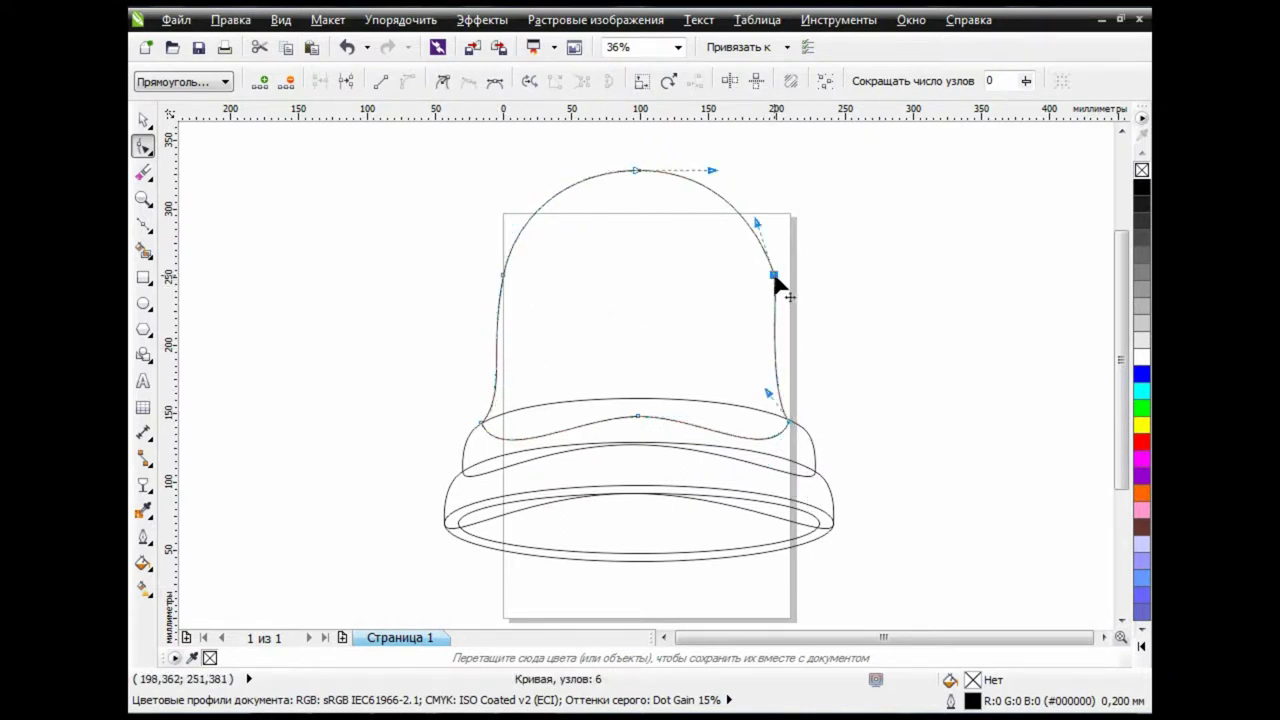
{"action": "left_click_drag", "start_coordinate": [777, 285], "coordinate": [789, 351]}
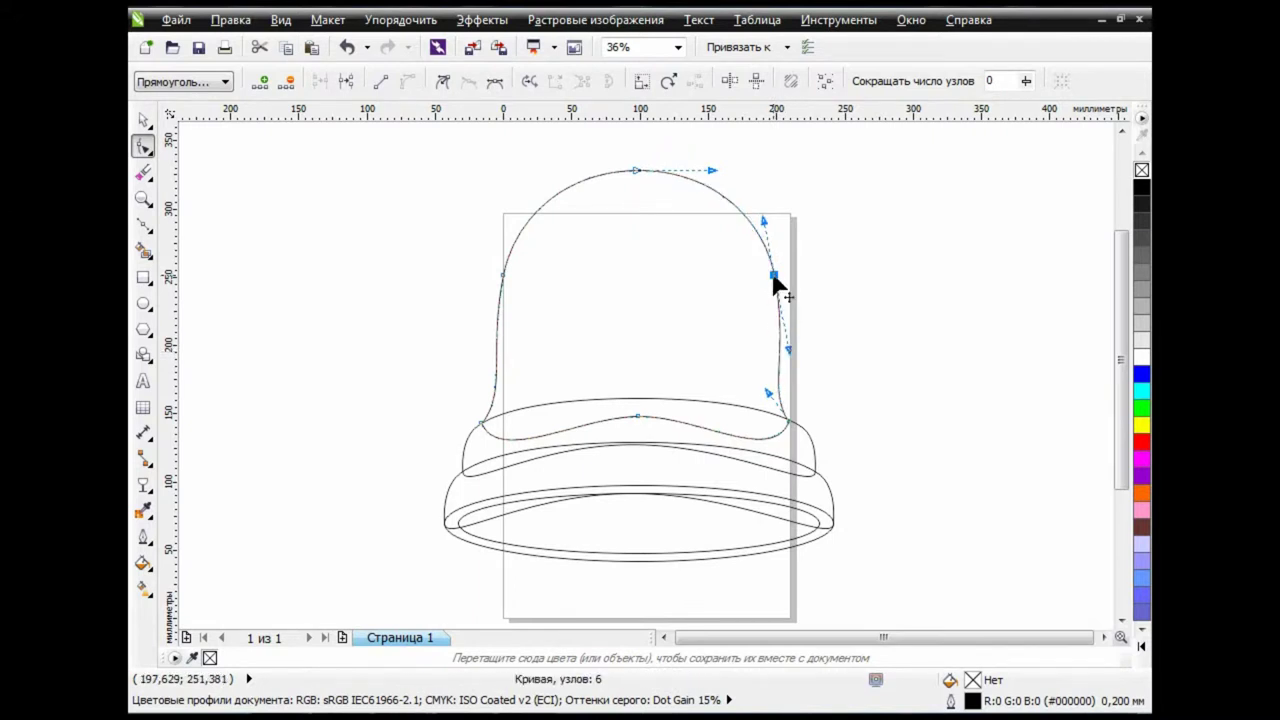
Narrow the dome by moving both side nodes inward and lower its top slightly
{"action": "key", "text": "space"}
{"action": "left_click", "coordinate": [428, 357]}
{"action": "left_click", "coordinate": [601, 270]}
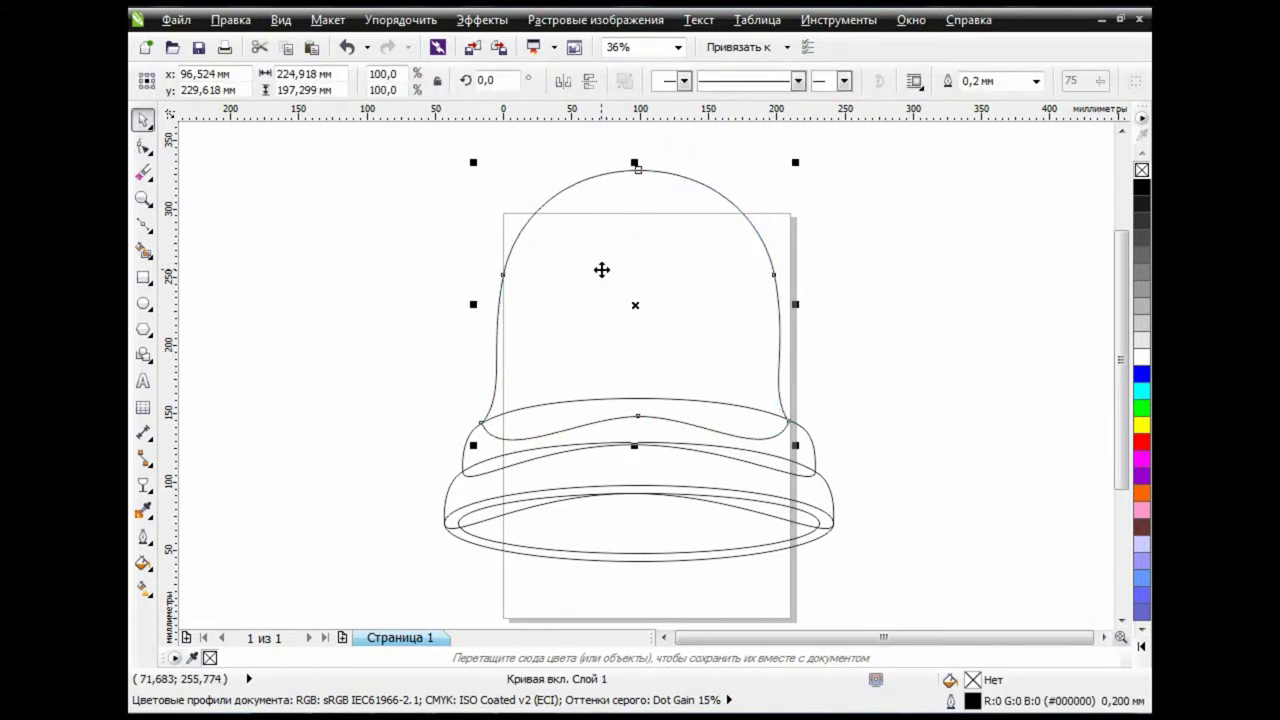
{"action": "key", "text": "space"}
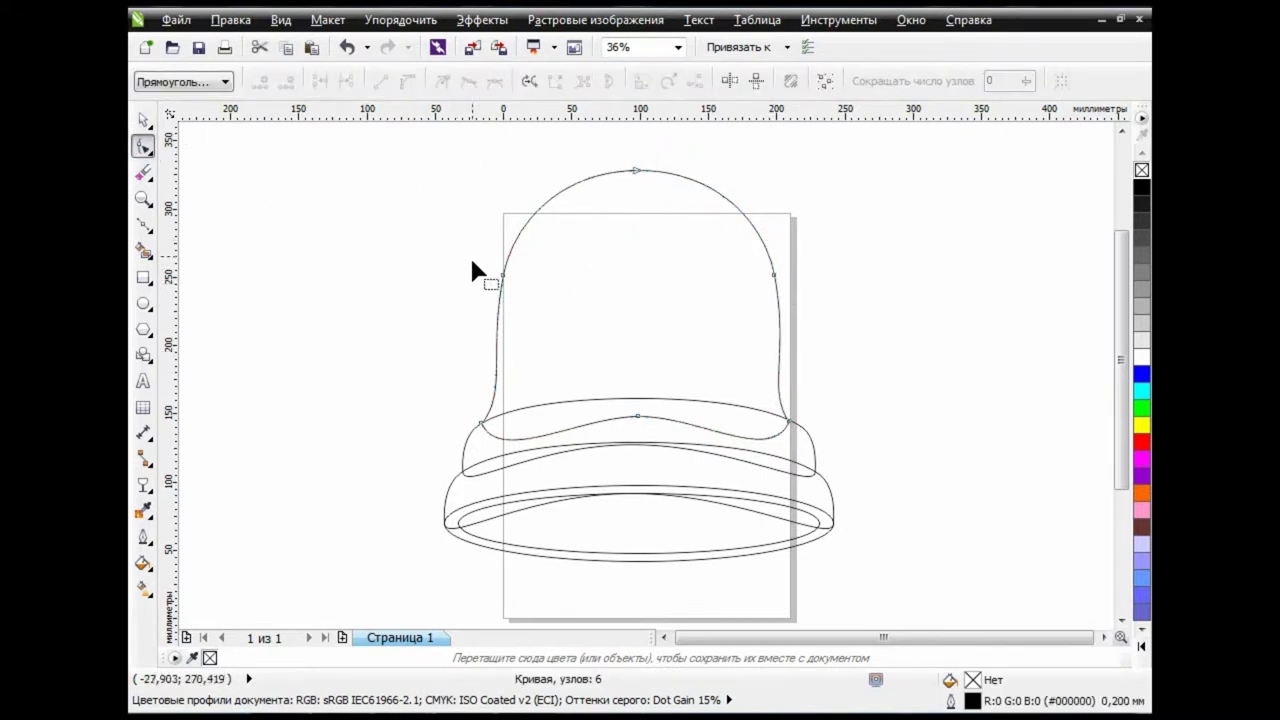
{"action": "left_click", "coordinate": [502, 274]}
{"action": "left_click", "coordinate": [773, 274], "text": "shift"}
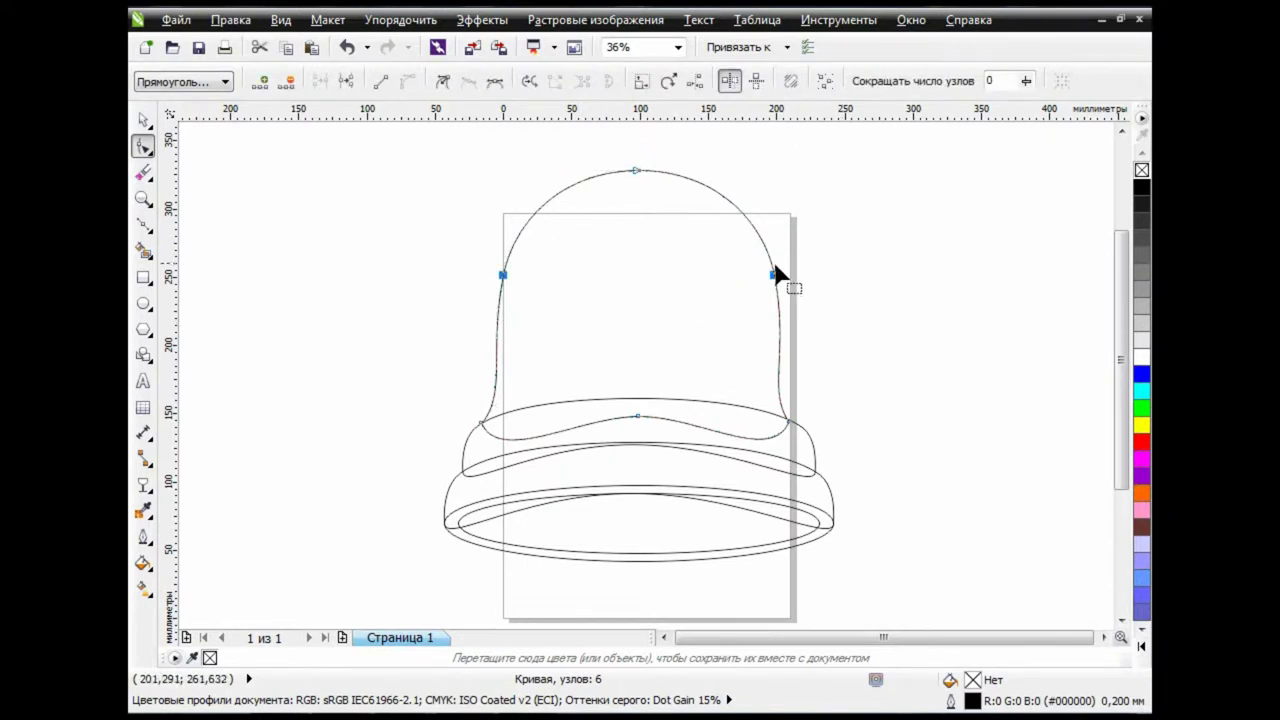
{"action": "left_click_drag", "start_coordinate": [776, 274], "coordinate": [756, 276]}
{"action": "left_click", "coordinate": [636, 172]}
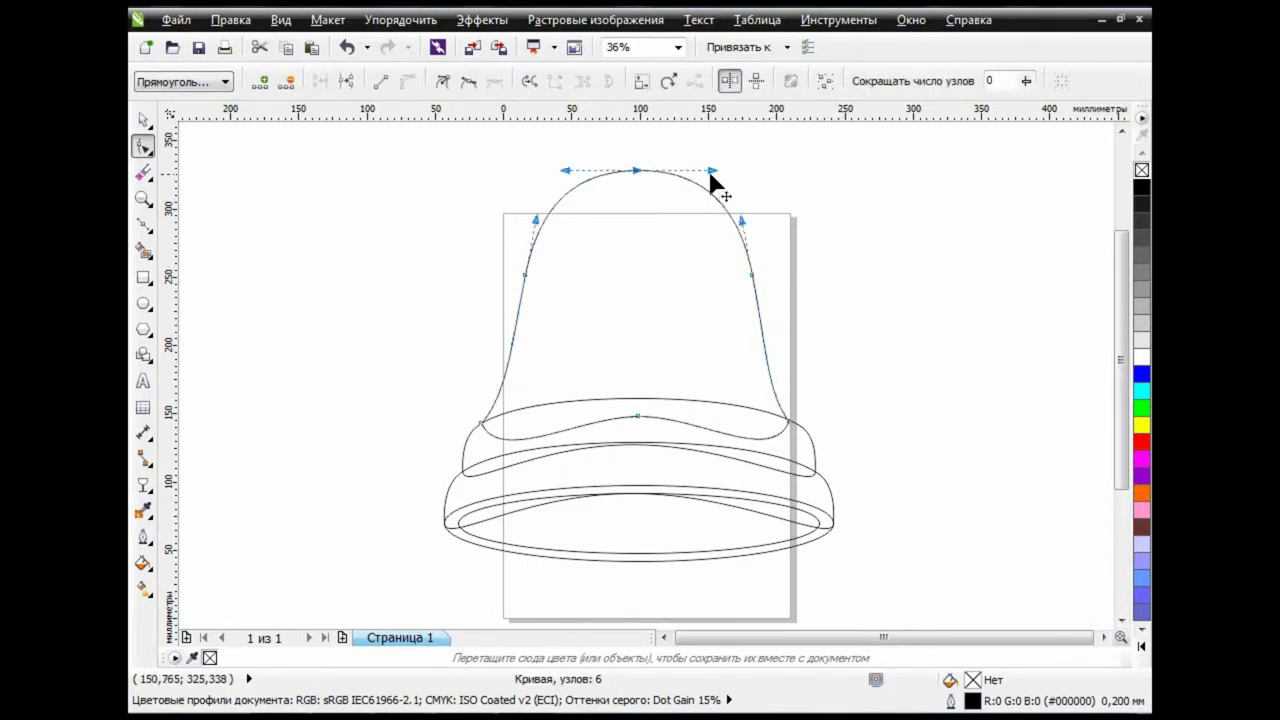
{"action": "left_click_drag", "start_coordinate": [711, 172], "coordinate": [640, 194]}
{"action": "key", "text": "space"}
{"action": "left_click", "coordinate": [957, 408]}
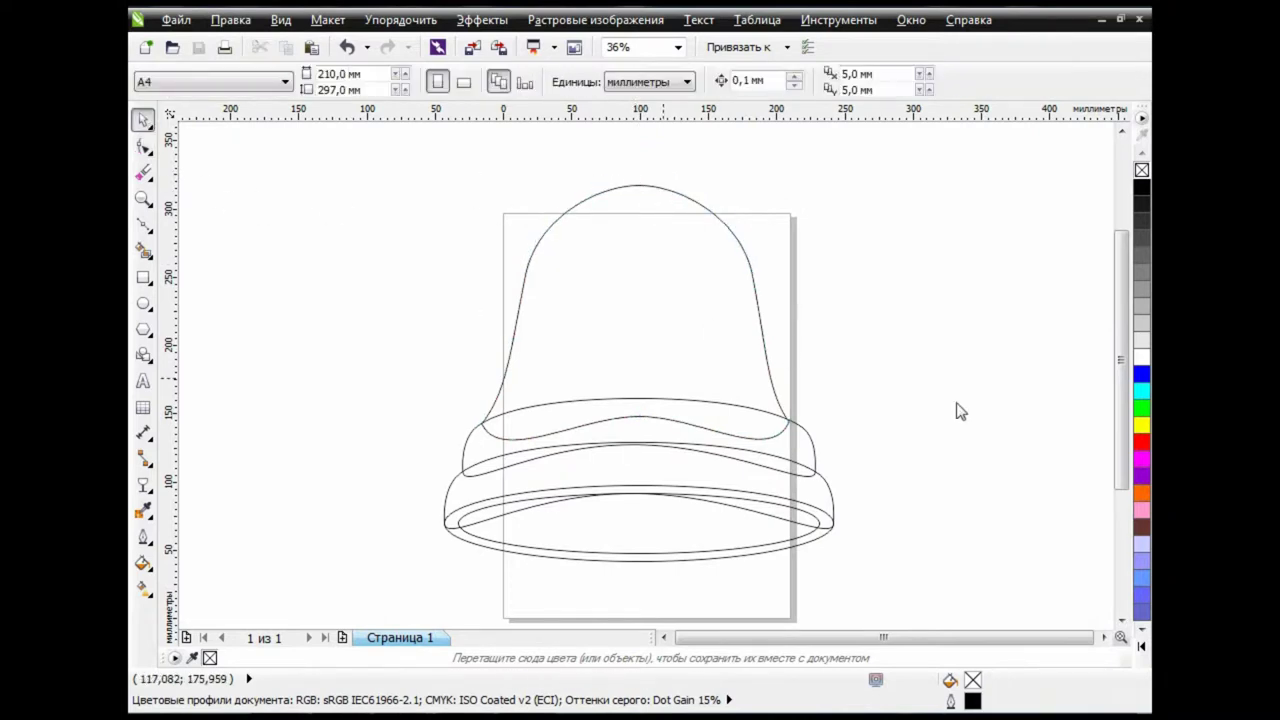
{"action": "left_click", "coordinate": [820, 534]}
Start a custom fountain fill on the bottom ellipse with orange RGB 250,155,0
{"action": "left_click", "coordinate": [143, 563]}
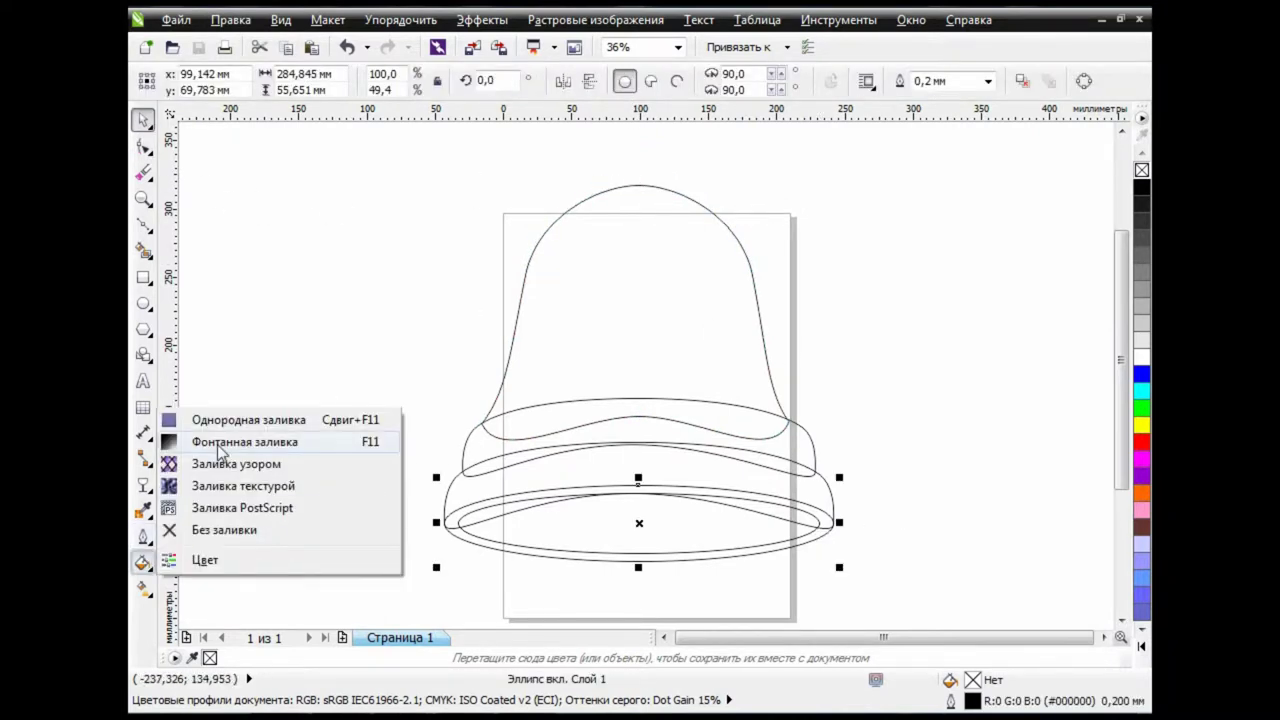
{"action": "left_click", "coordinate": [220, 445]}
{"action": "left_click", "coordinate": [553, 339]}
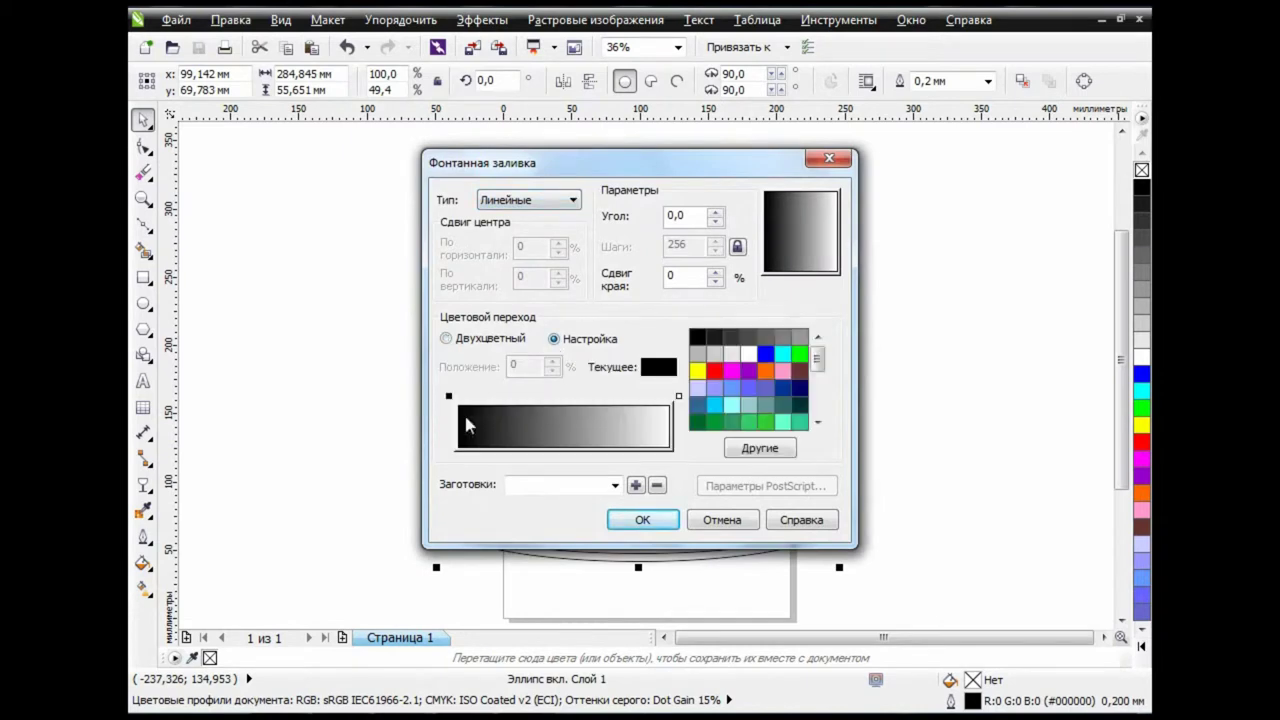
{"action": "left_click", "coordinate": [767, 458]}
{"action": "left_click", "coordinate": [474, 208]}
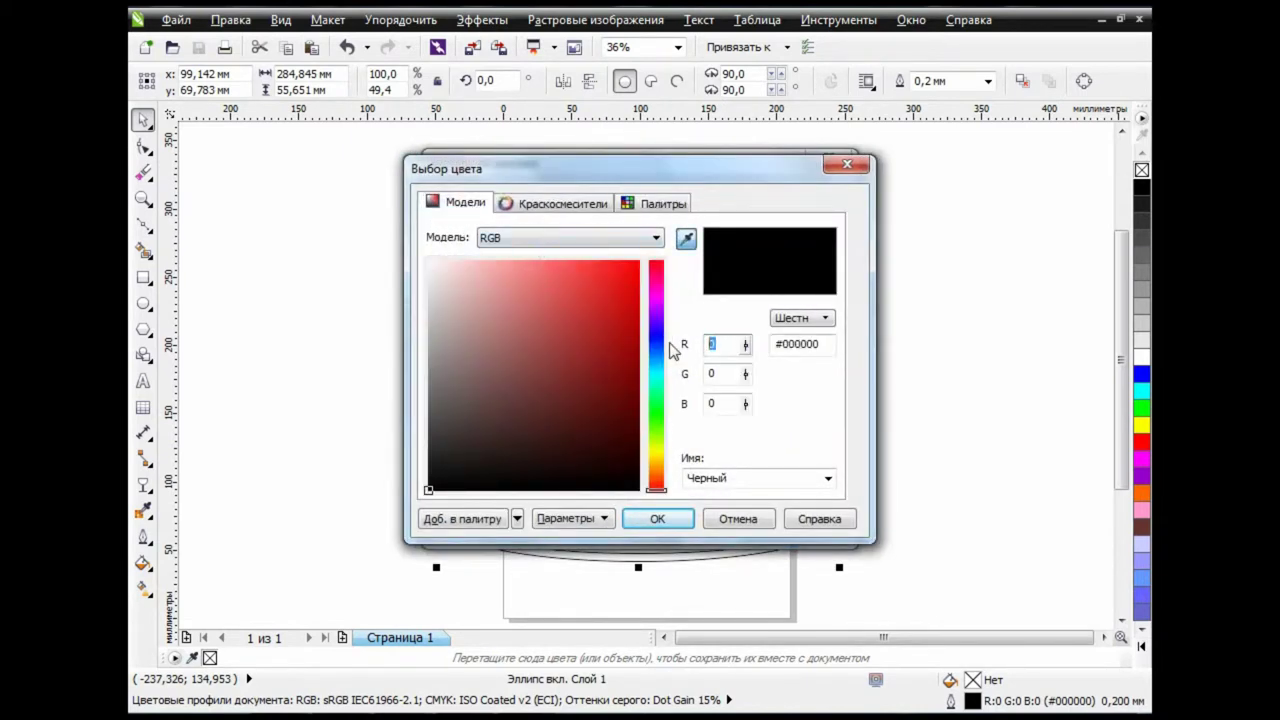
{"action": "type", "text": "0"}
{"action": "key", "text": "Tab"}
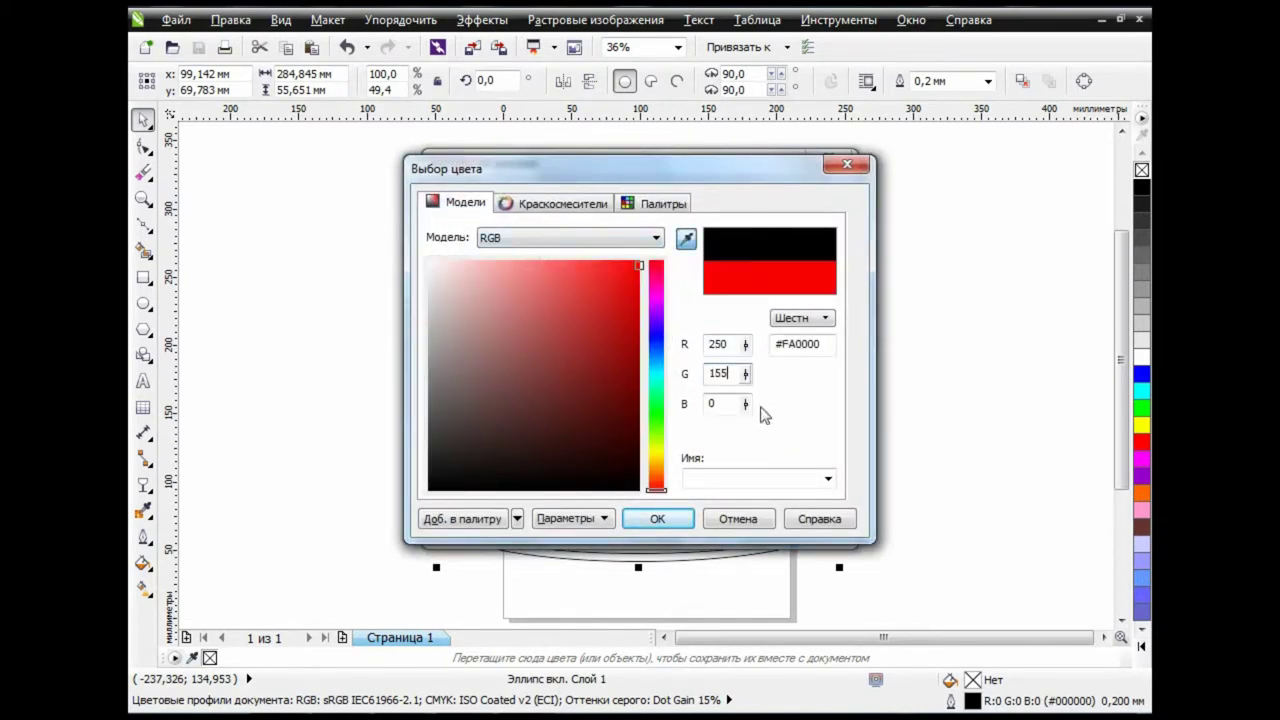
{"action": "key", "text": "Tab"}
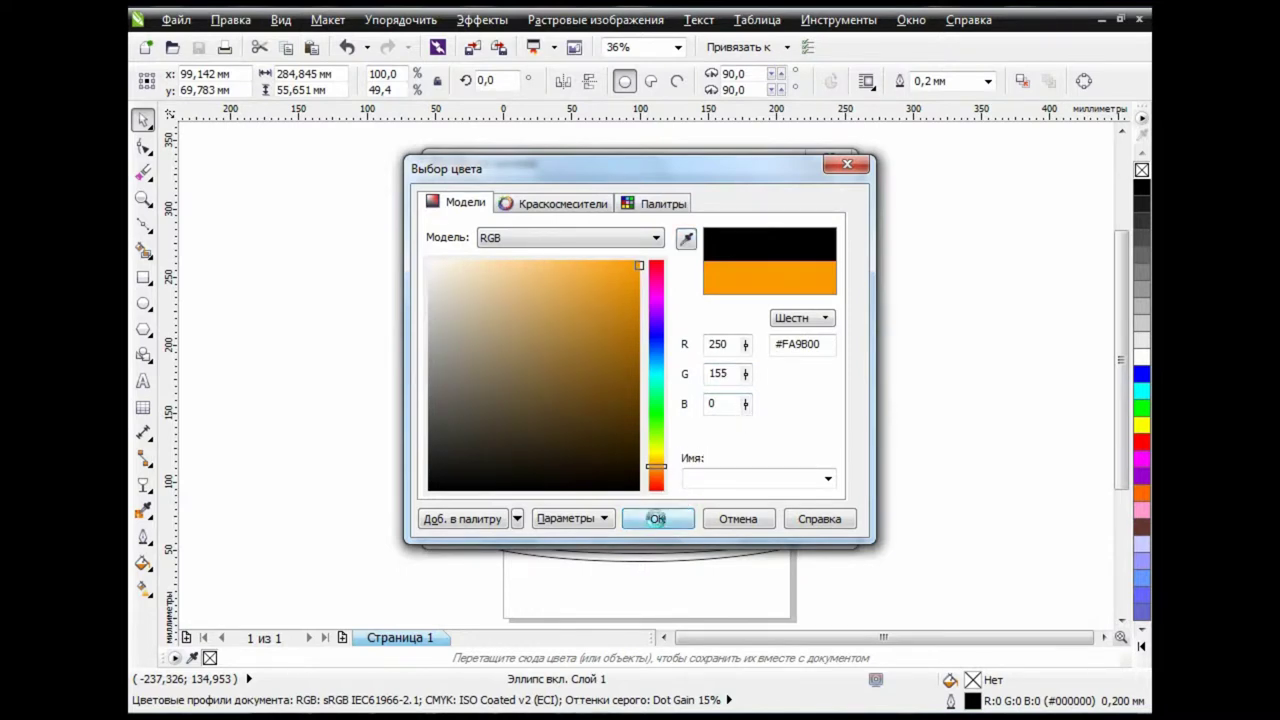
{"action": "left_click", "coordinate": [657, 518]}
Set the second gradient colour to pale yellow (red and green 245) and apply the fill
{"action": "left_click", "coordinate": [757, 449]}
{"action": "left_click", "coordinate": [460, 203]}
{"action": "left_click", "coordinate": [570, 237]}
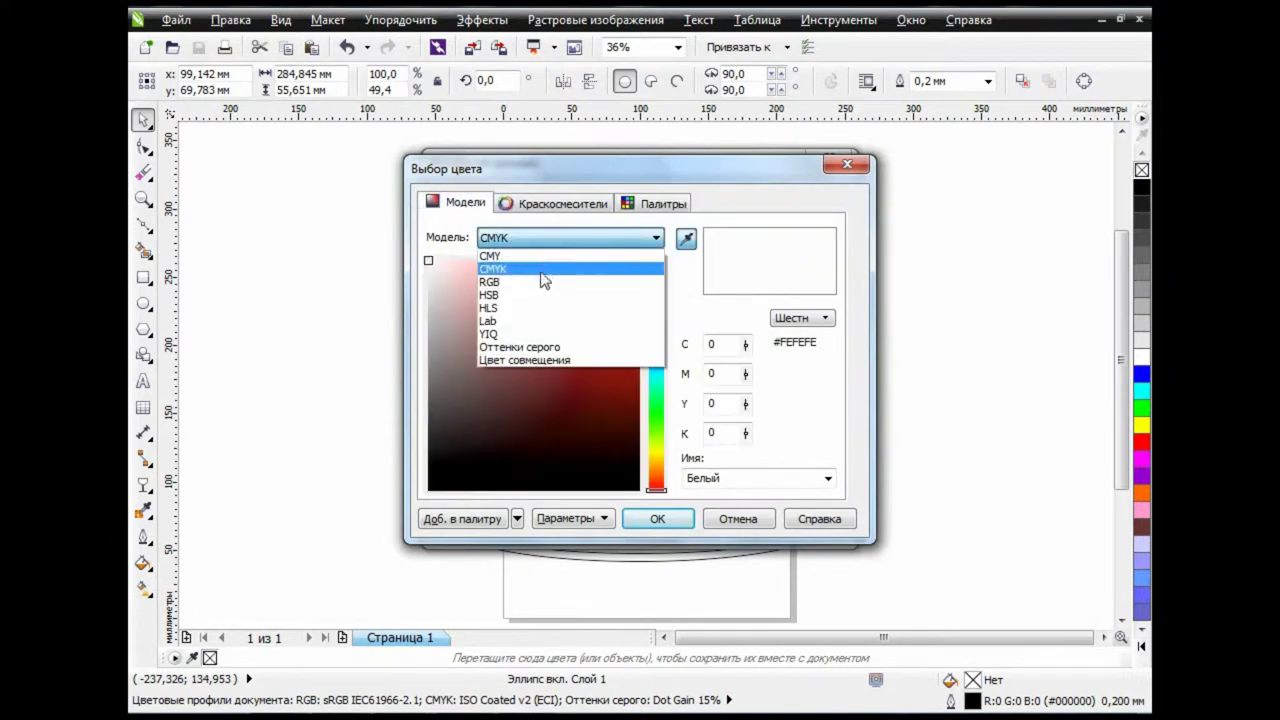
{"action": "left_click", "coordinate": [500, 287]}
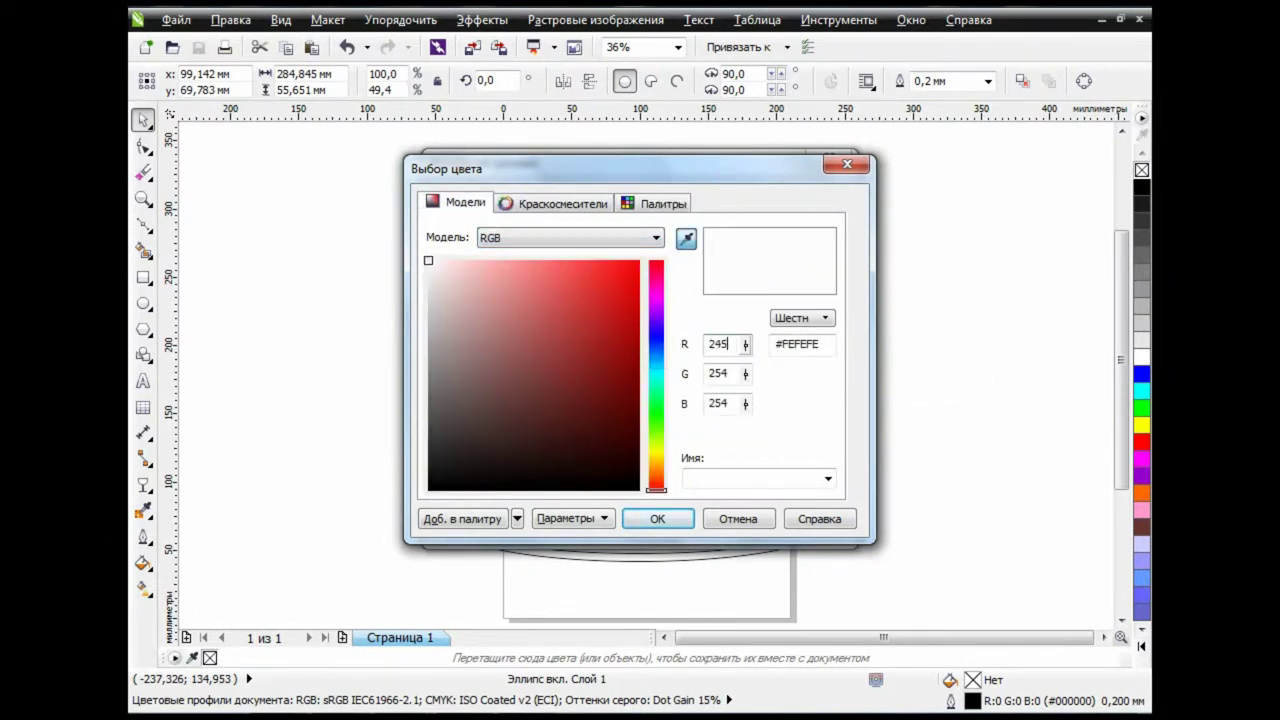
{"action": "key", "text": "Tab"}
{"action": "type", "text": "5"}
{"action": "key", "text": "Tab"}
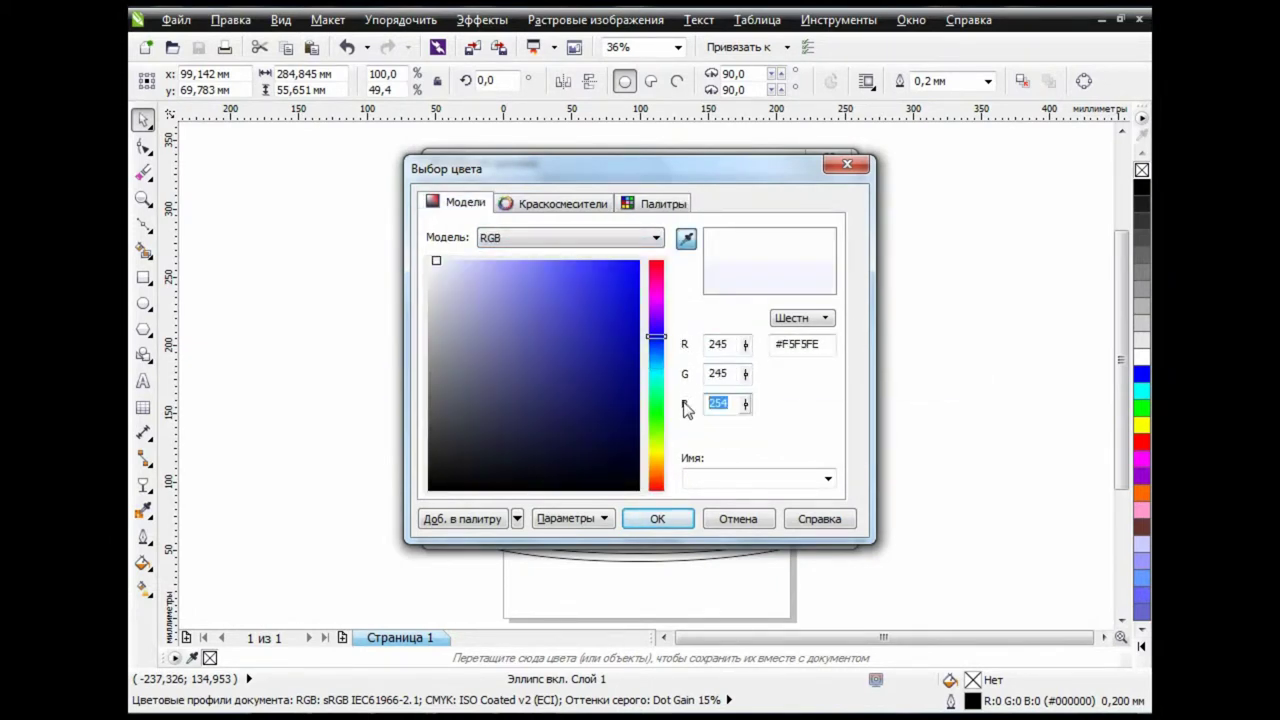
{"action": "left_click", "coordinate": [657, 518]}
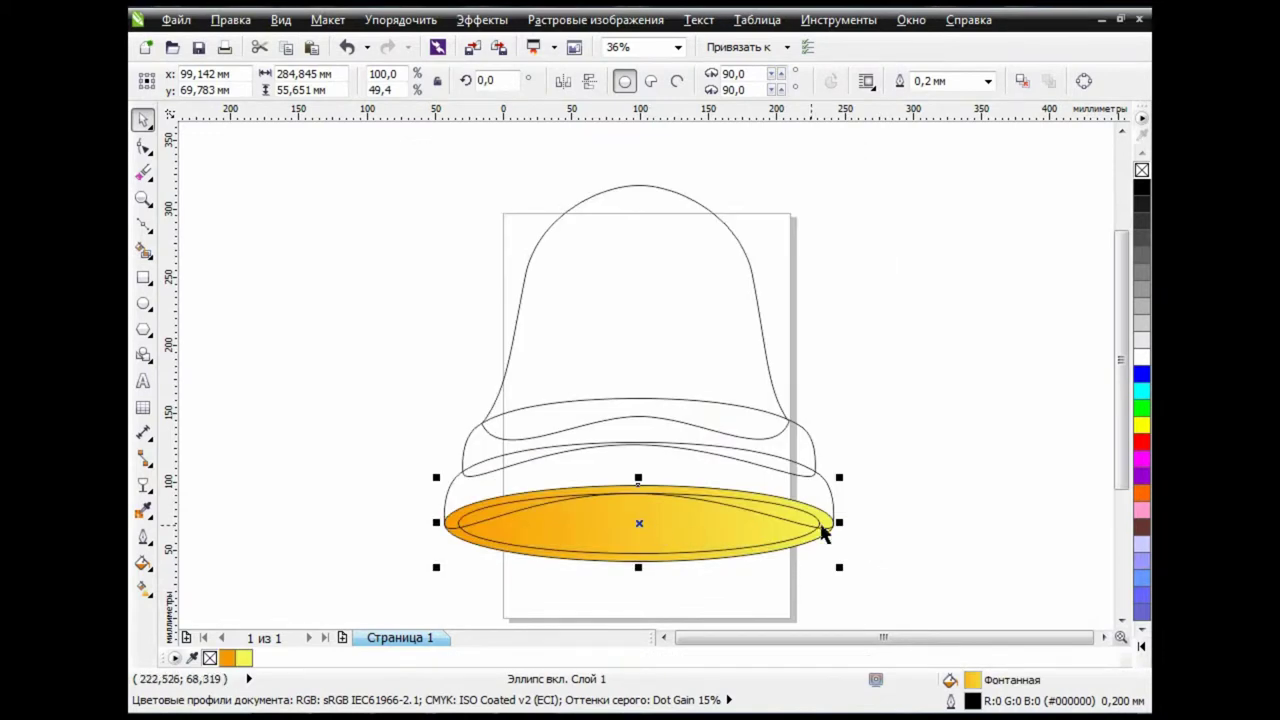
Give the inner base ellipse a two-colour fountain fill starting from dark red
{"action": "left_click", "coordinate": [729, 549]}
{"action": "left_click_drag", "start_coordinate": [689, 526], "coordinate": [869, 520]}
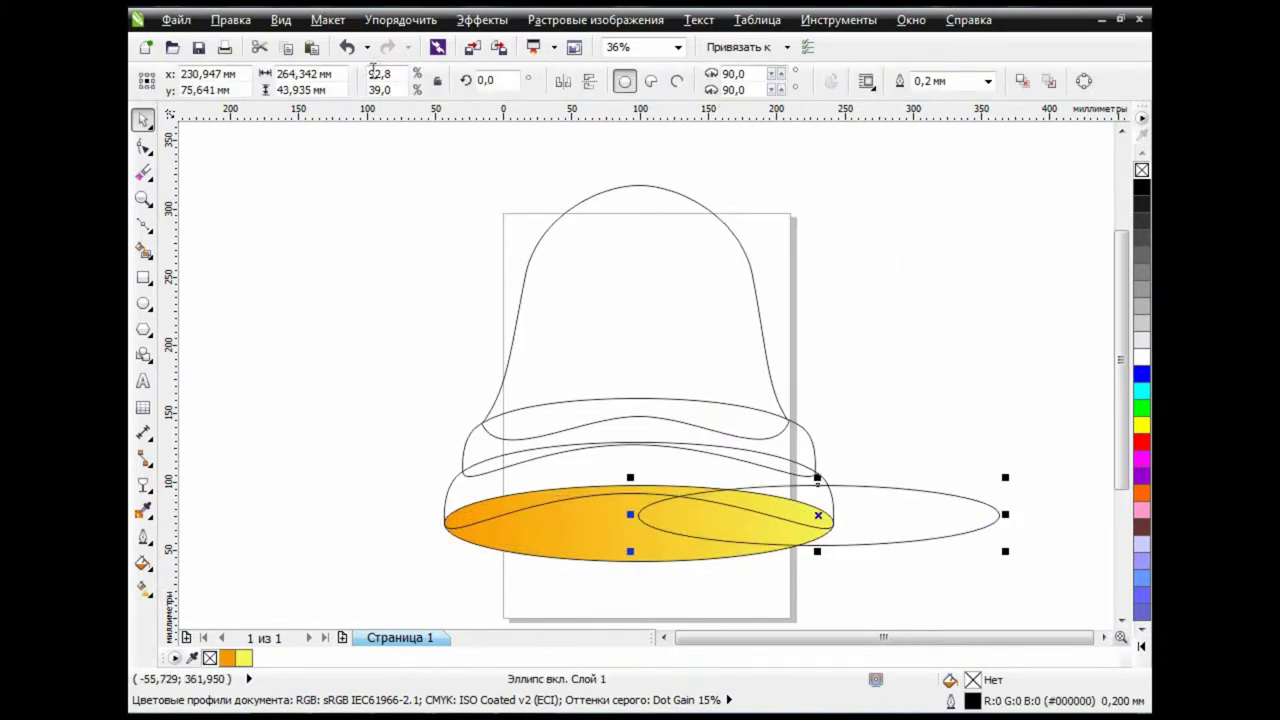
{"action": "key", "text": "ctrl+z"}
{"action": "left_click", "coordinate": [143, 563]}
{"action": "left_click", "coordinate": [250, 437]}
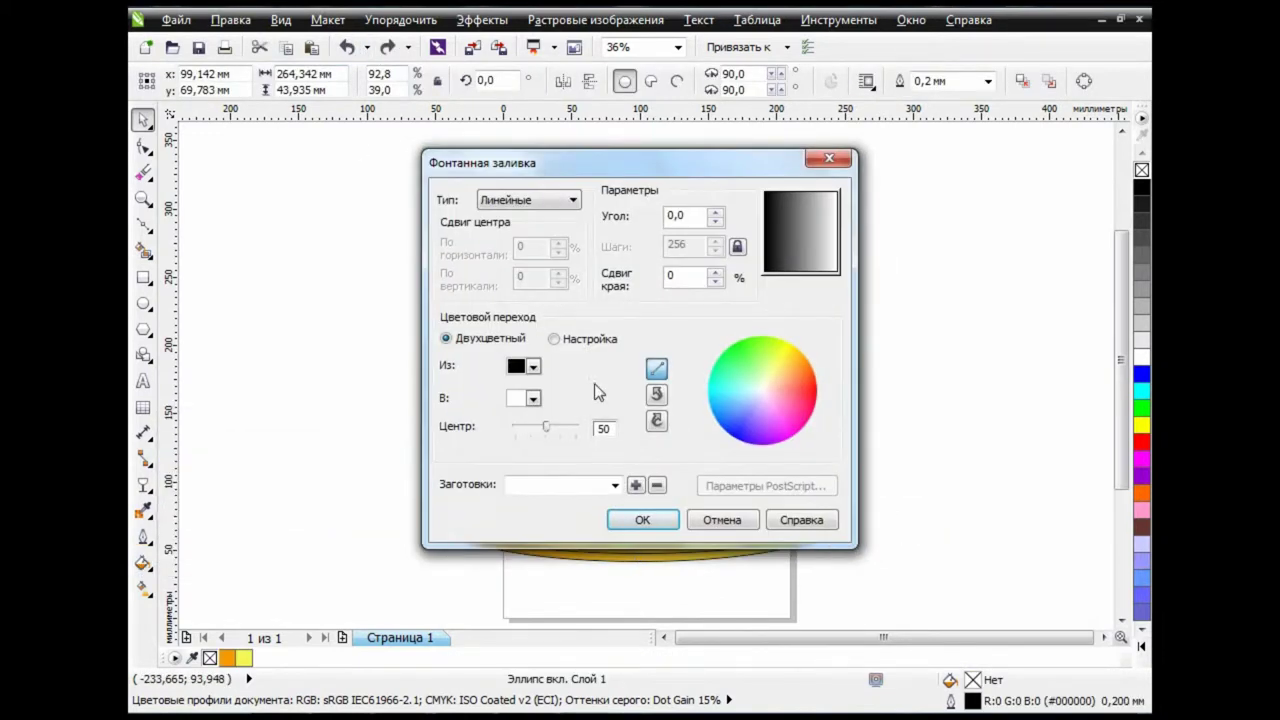
{"action": "left_click", "coordinate": [566, 341]}
{"action": "left_click", "coordinate": [516, 341]}
{"action": "left_click", "coordinate": [518, 366]}
{"action": "left_click", "coordinate": [560, 517]}
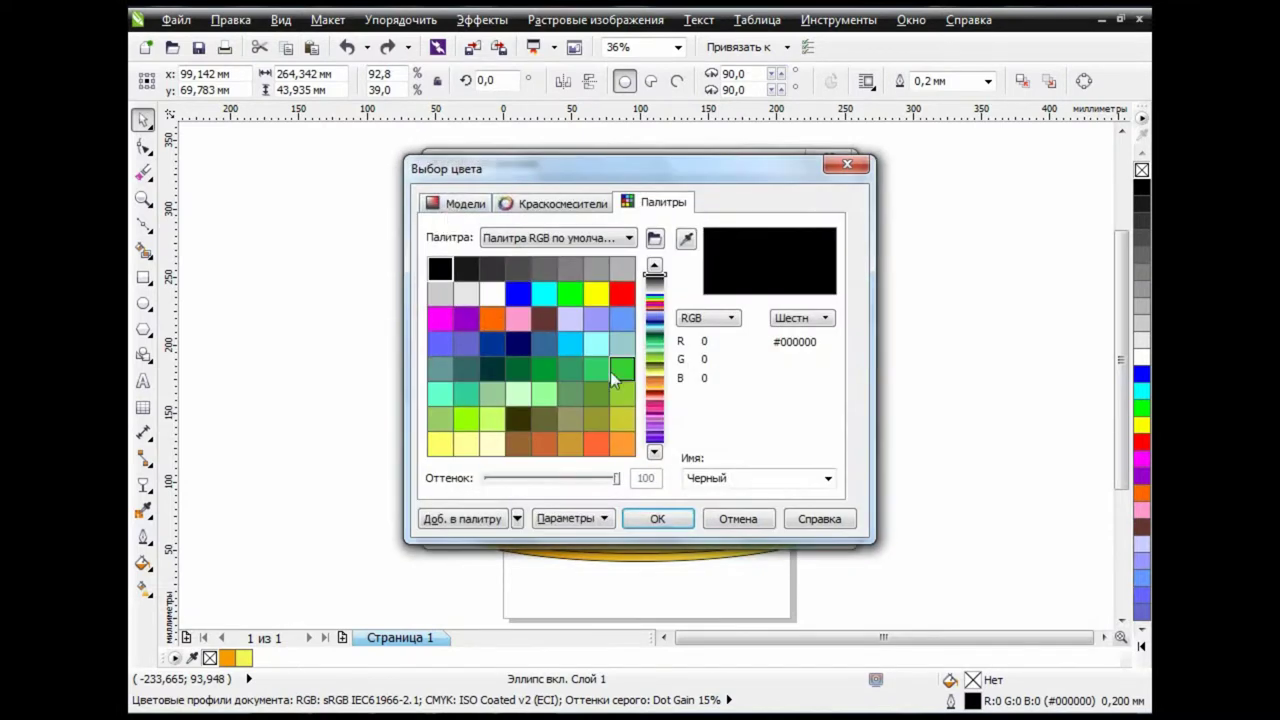
{"action": "left_click", "coordinate": [458, 202]}
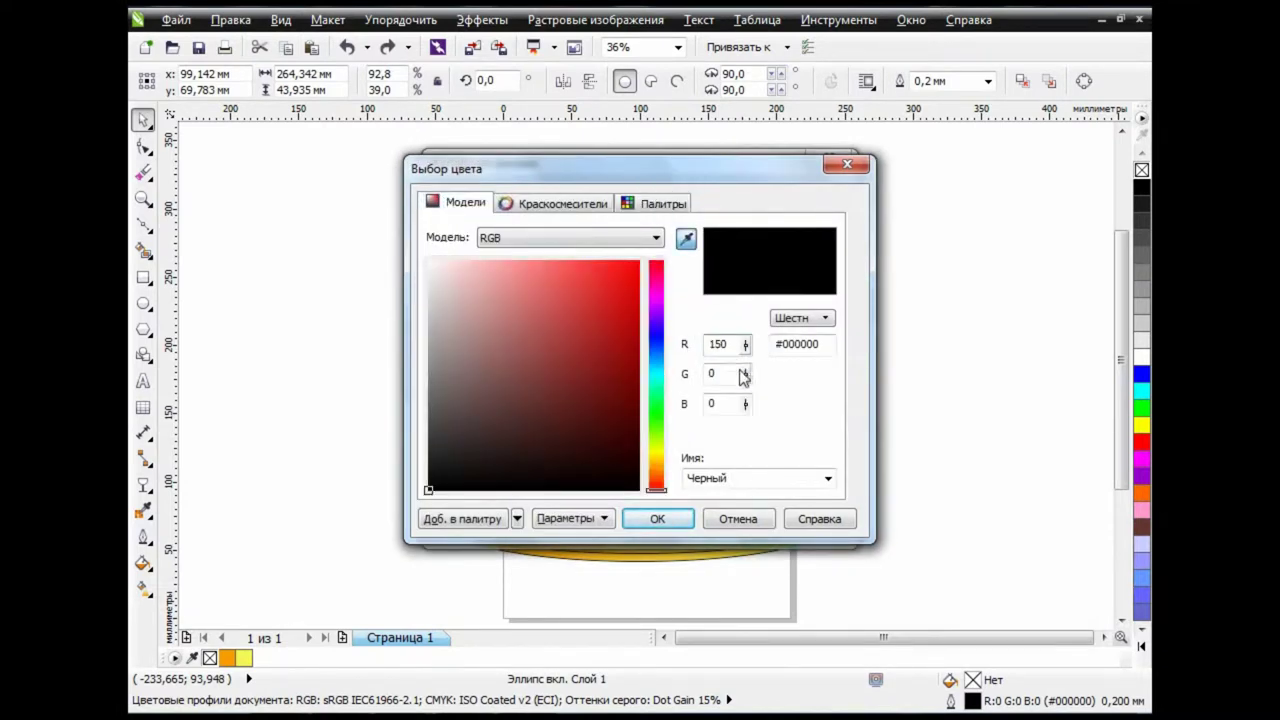
{"action": "left_click", "coordinate": [725, 403]}
{"action": "left_click", "coordinate": [657, 518]}
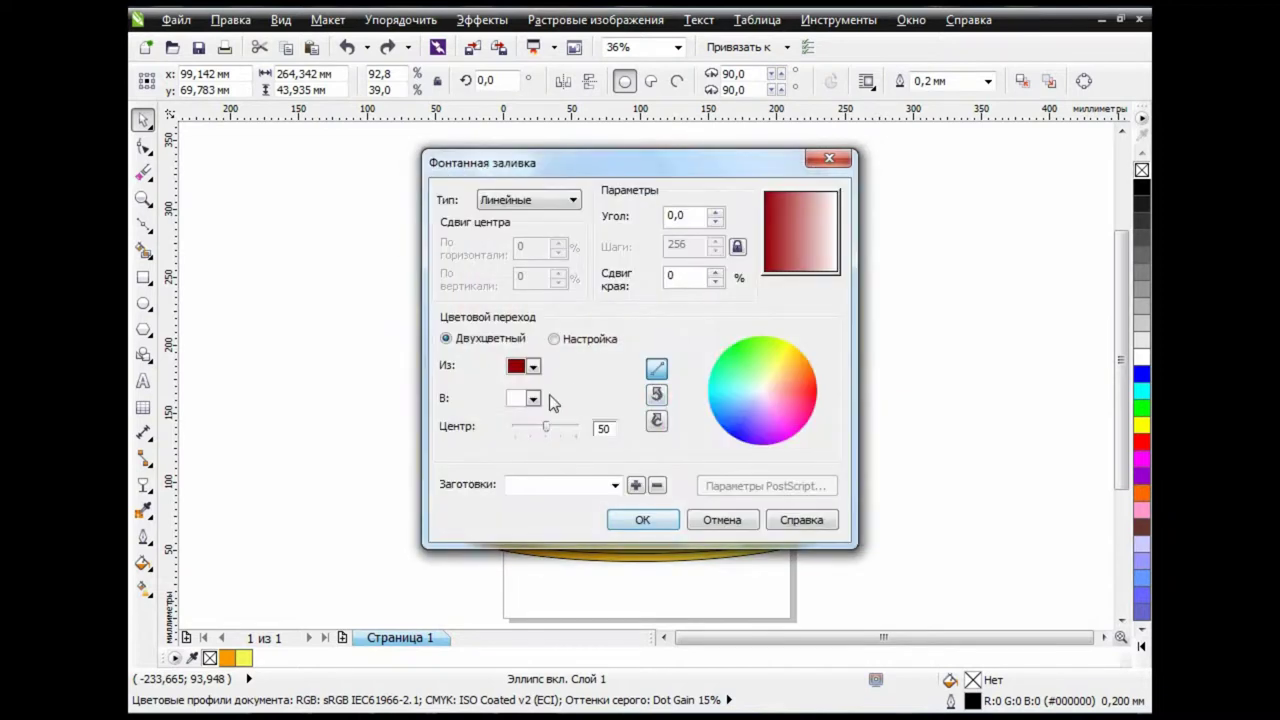
Set the gradient's end colour to orange RGB 240,125,0
{"action": "left_click", "coordinate": [532, 398]}
{"action": "left_click", "coordinate": [570, 555]}
{"action": "left_click", "coordinate": [570, 237]}
{"action": "left_click", "coordinate": [495, 263]}
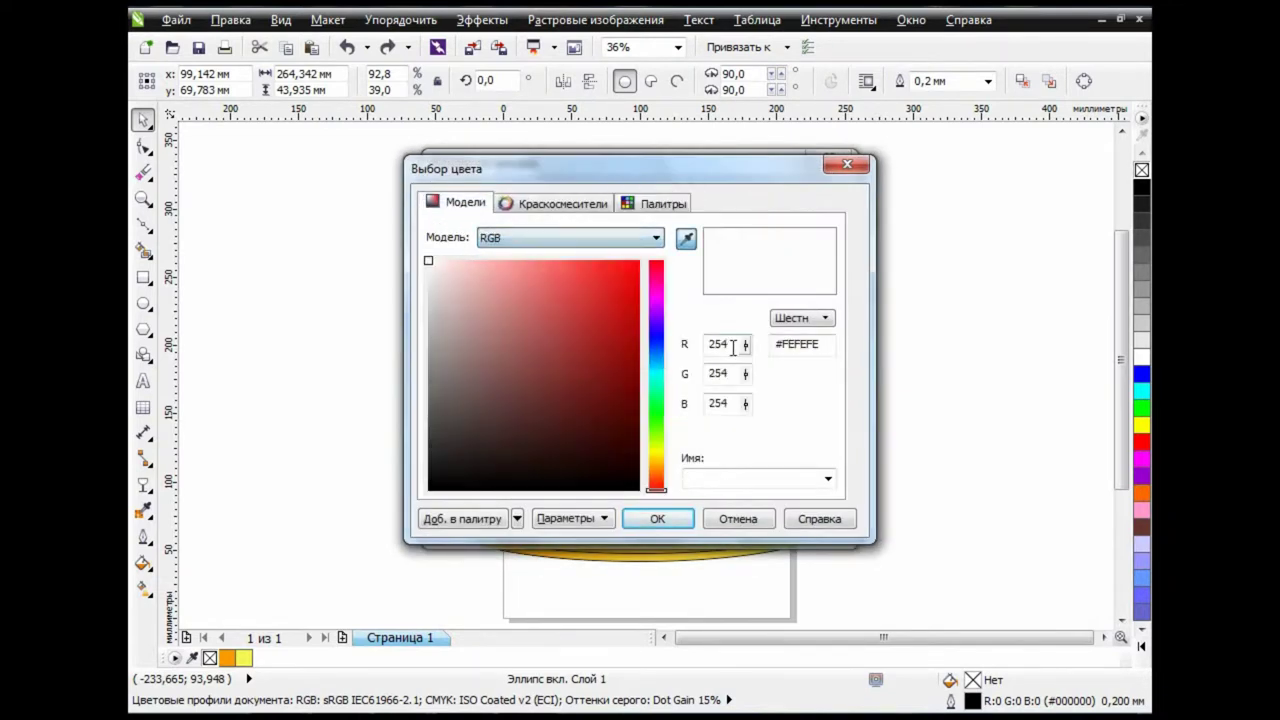
{"action": "mouse_move", "coordinate": [733, 347]}
{"action": "left_mouse_down"}
{"action": "mouse_move", "coordinate": [684, 352]}
{"action": "mouse_move", "coordinate": [690, 375]}
{"action": "left_mouse_up"}
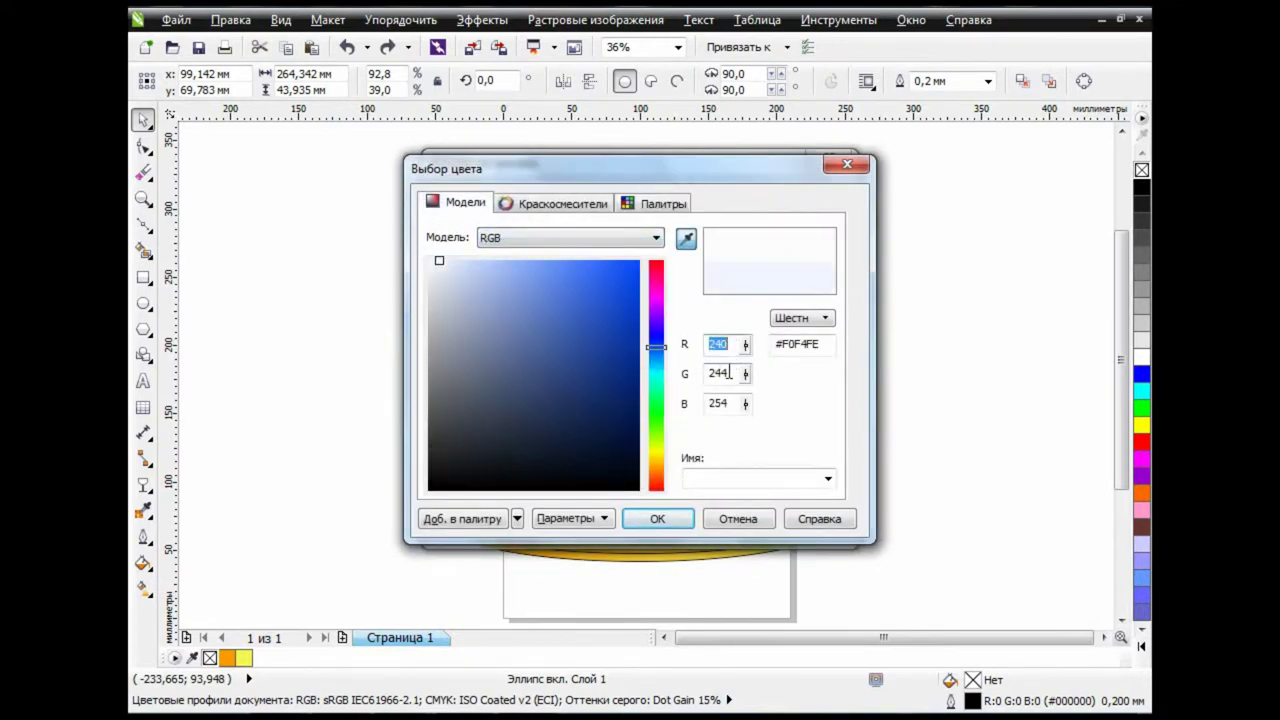
{"action": "type", "text": "125"}
{"action": "left_click", "coordinate": [723, 403]}
{"action": "type", "text": "0"}
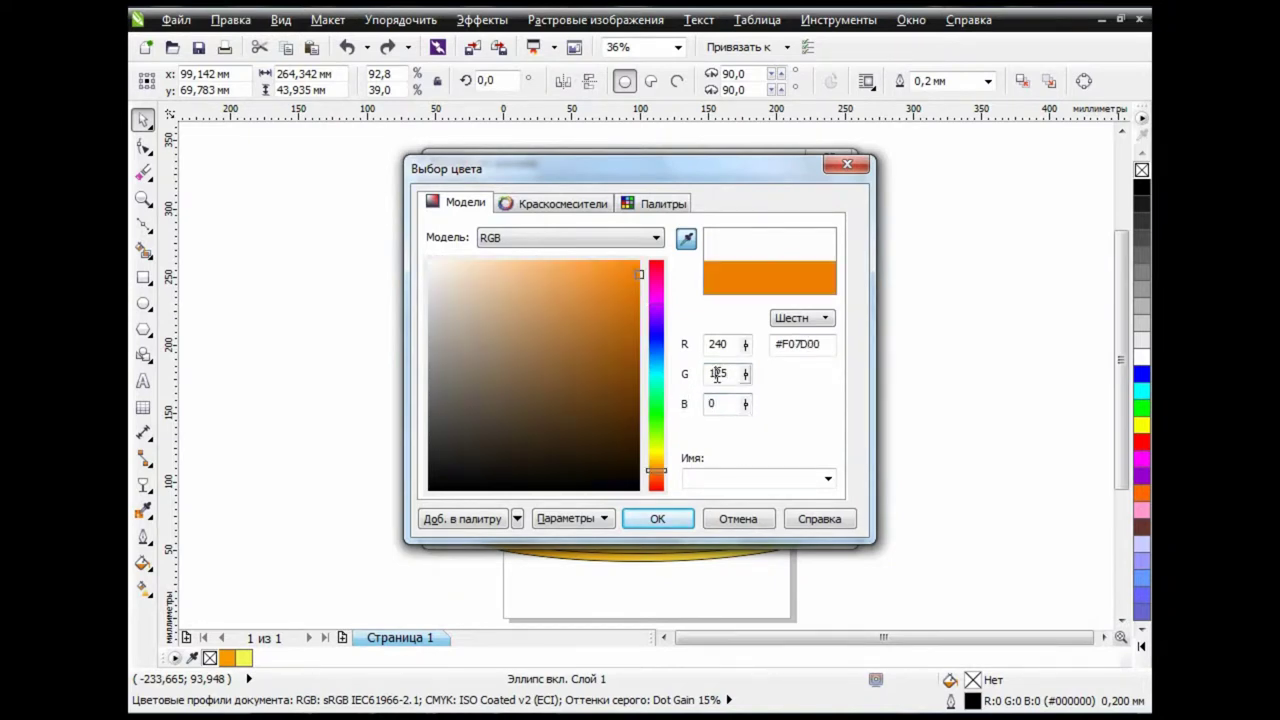
{"action": "left_click", "coordinate": [672, 518]}
Set the gradient angle to 90° and apply the fill
{"action": "left_click", "coordinate": [669, 215]}
{"action": "type", "text": "90,0"}
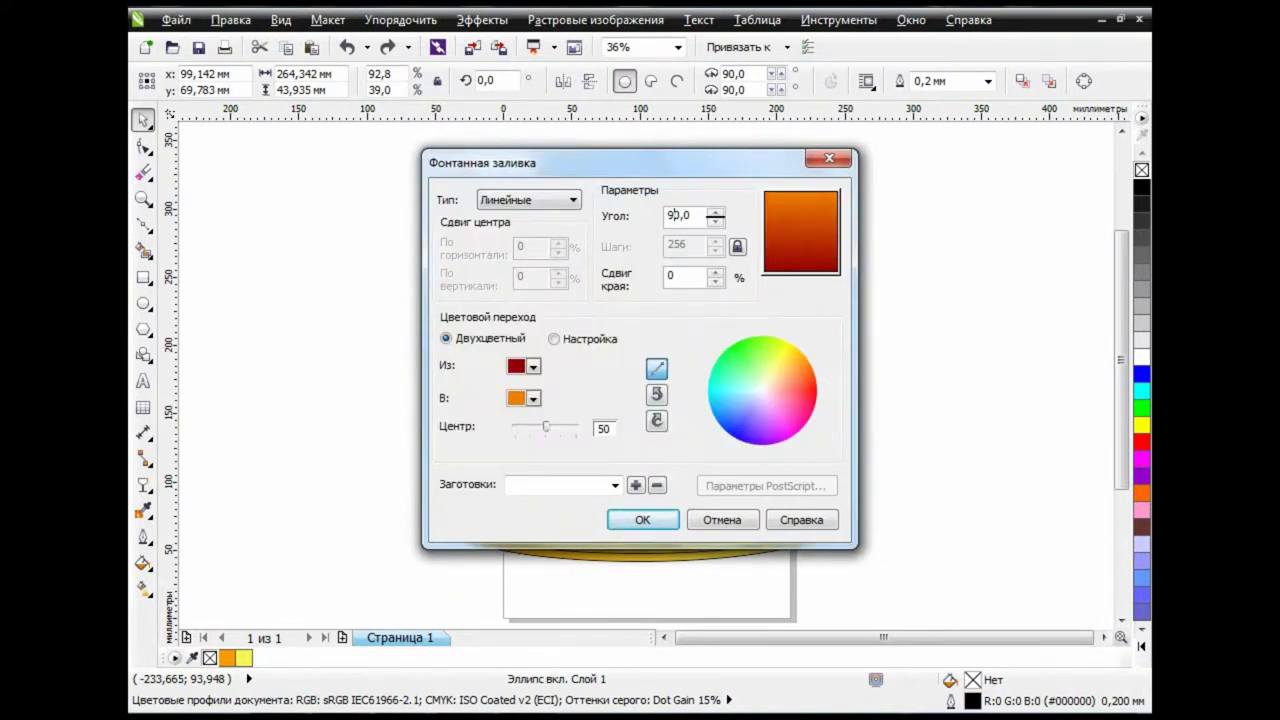
{"action": "left_click", "coordinate": [642, 519]}
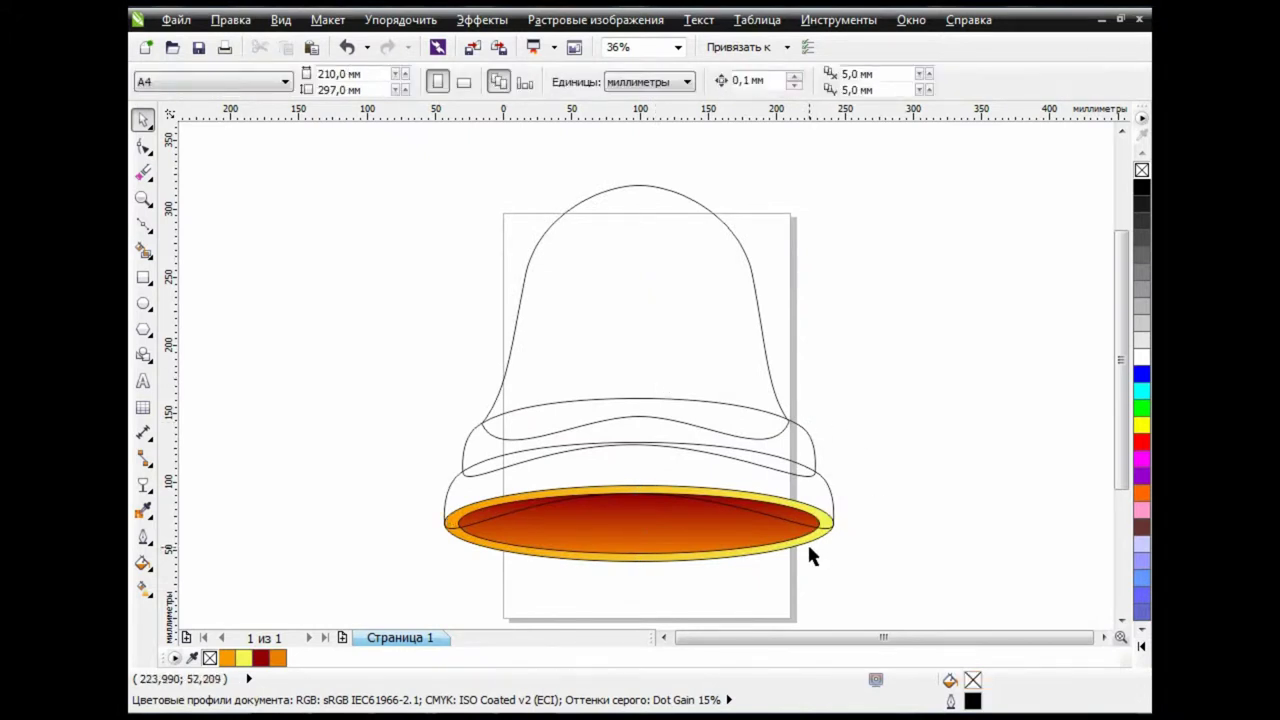
{"action": "left_click", "coordinate": [729, 540]}
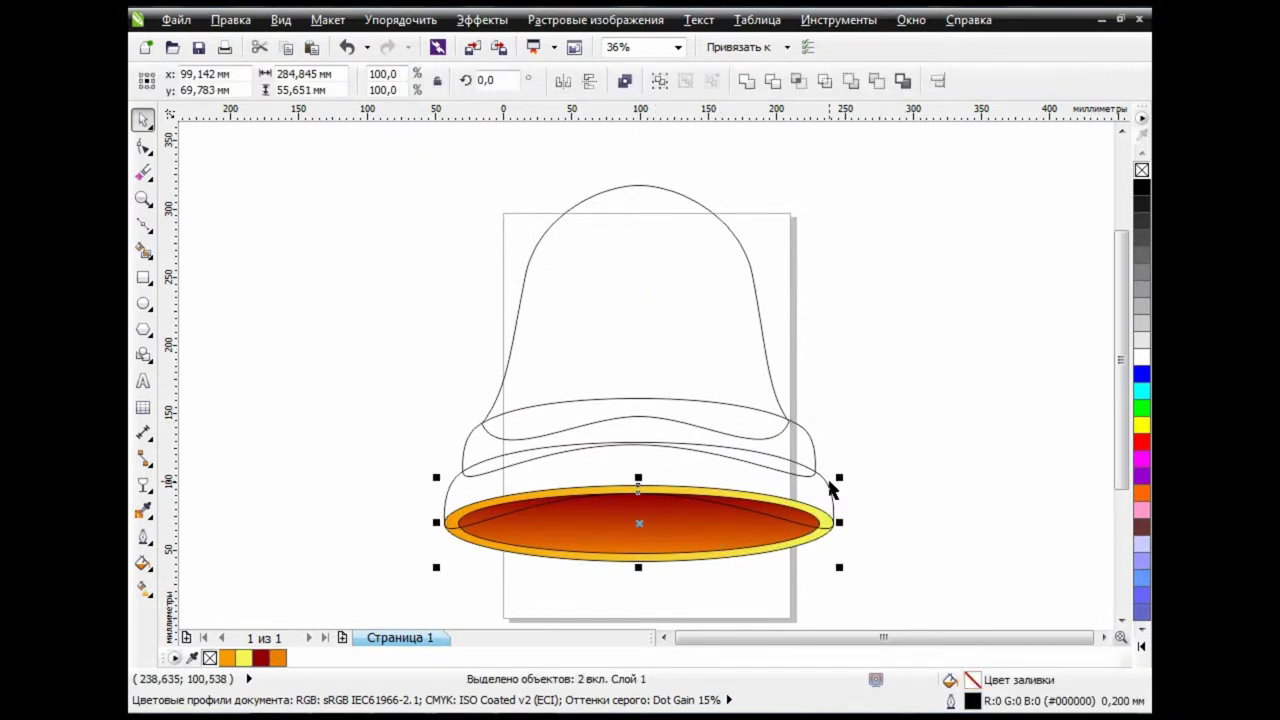
Select the bell's lower rim and start a custom-blend fountain fill on it
{"action": "left_click", "coordinate": [913, 445]}
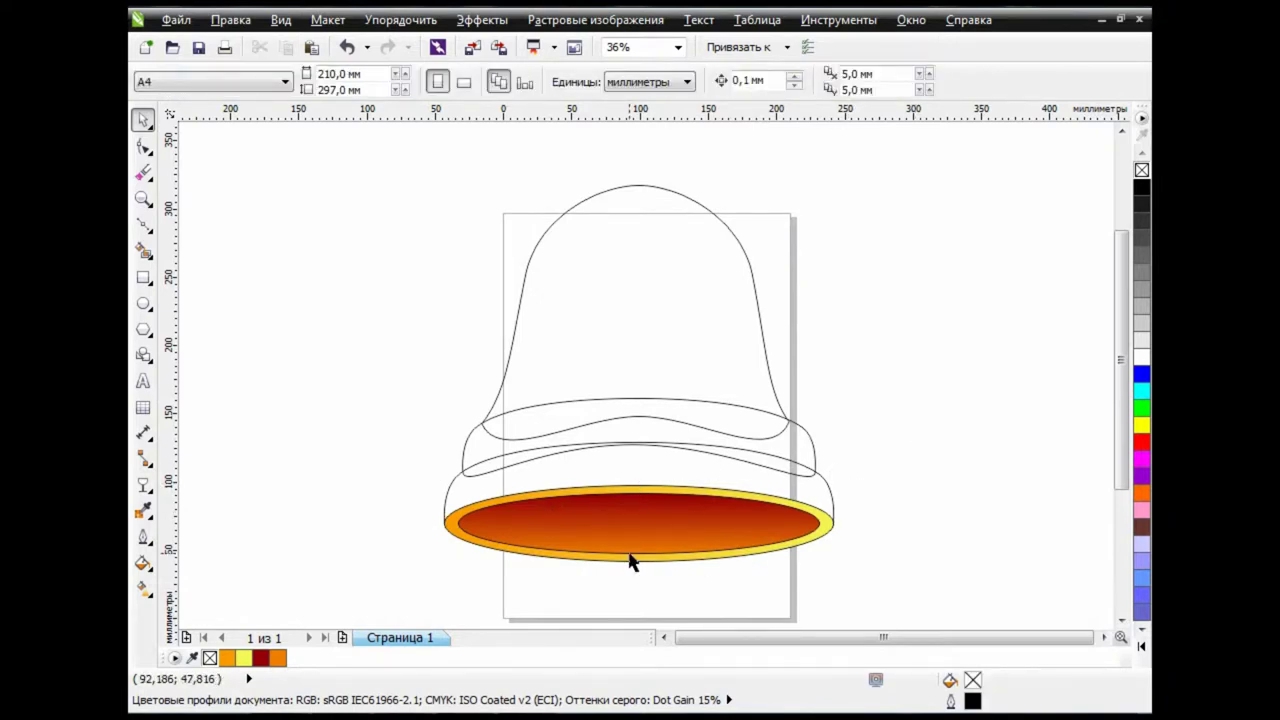
{"action": "left_click", "coordinate": [815, 492]}
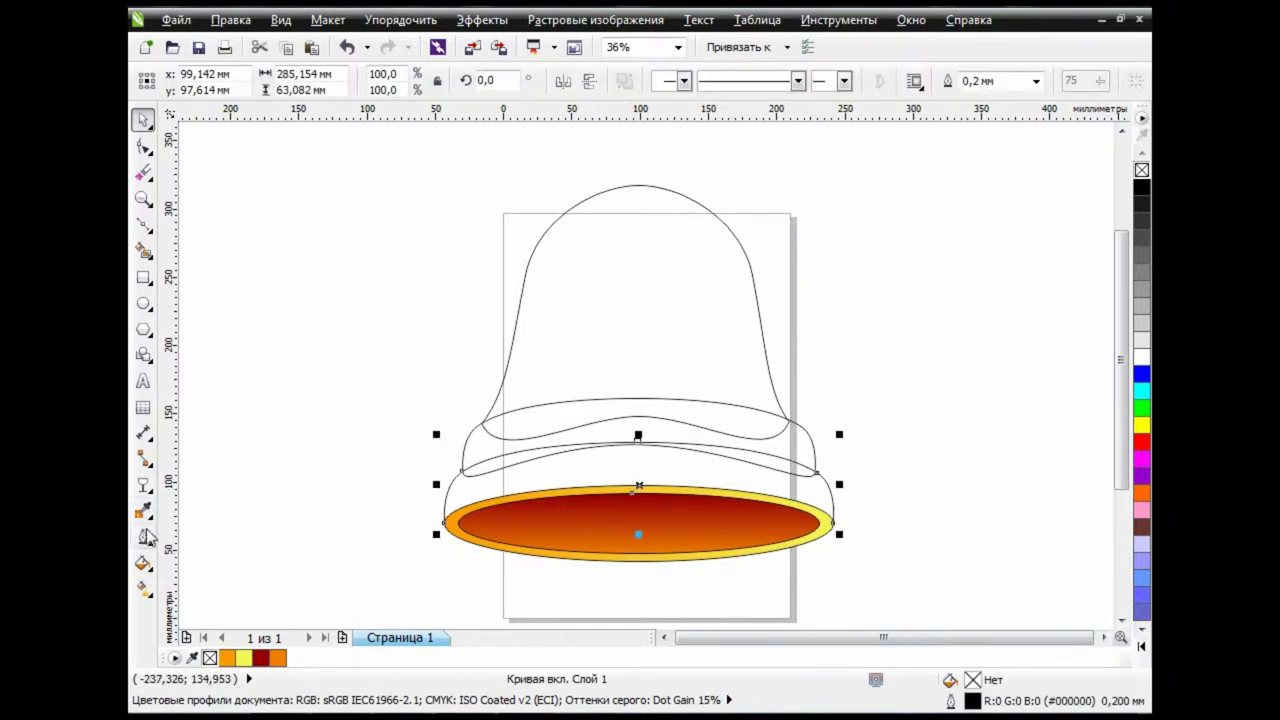
{"action": "left_click", "coordinate": [143, 562]}
{"action": "left_click", "coordinate": [276, 442]}
{"action": "left_click", "coordinate": [560, 340]}
Set the first gradient stop to an orange-yellow colour with green value 185
{"action": "left_click", "coordinate": [676, 420]}
{"action": "left_click", "coordinate": [757, 449]}
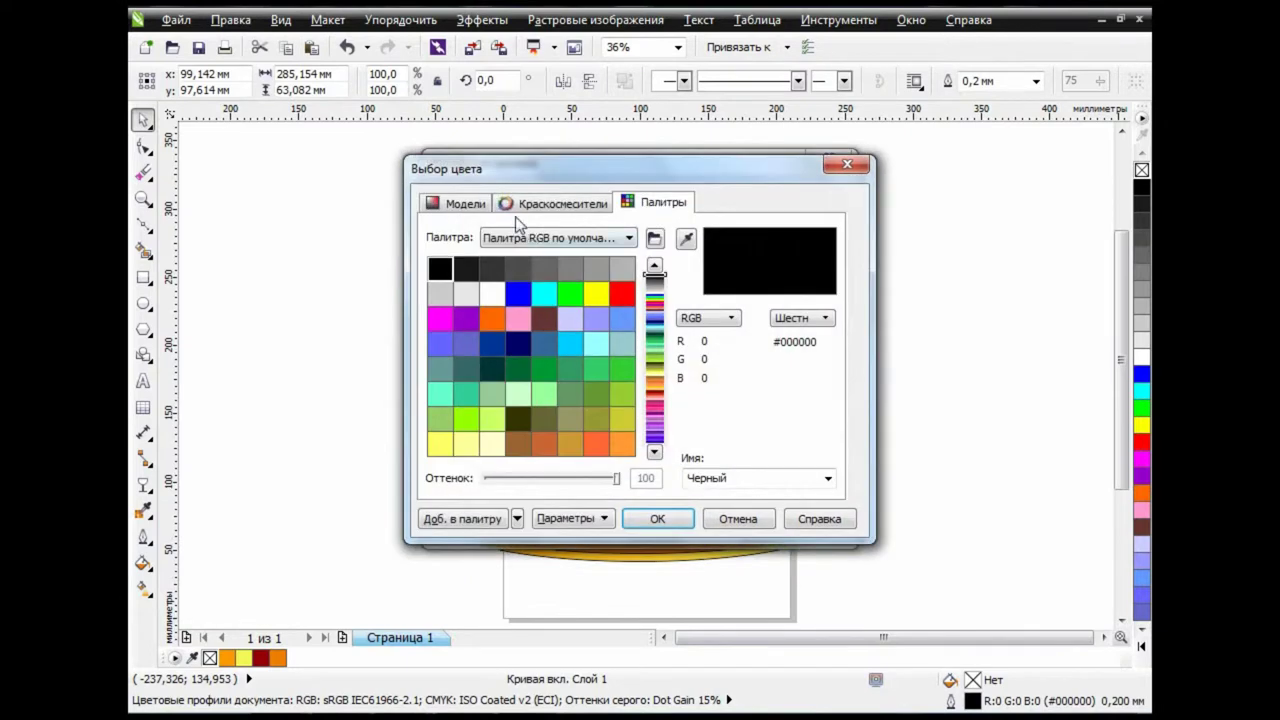
{"action": "left_click", "coordinate": [458, 202]}
{"action": "type", "text": "250"}
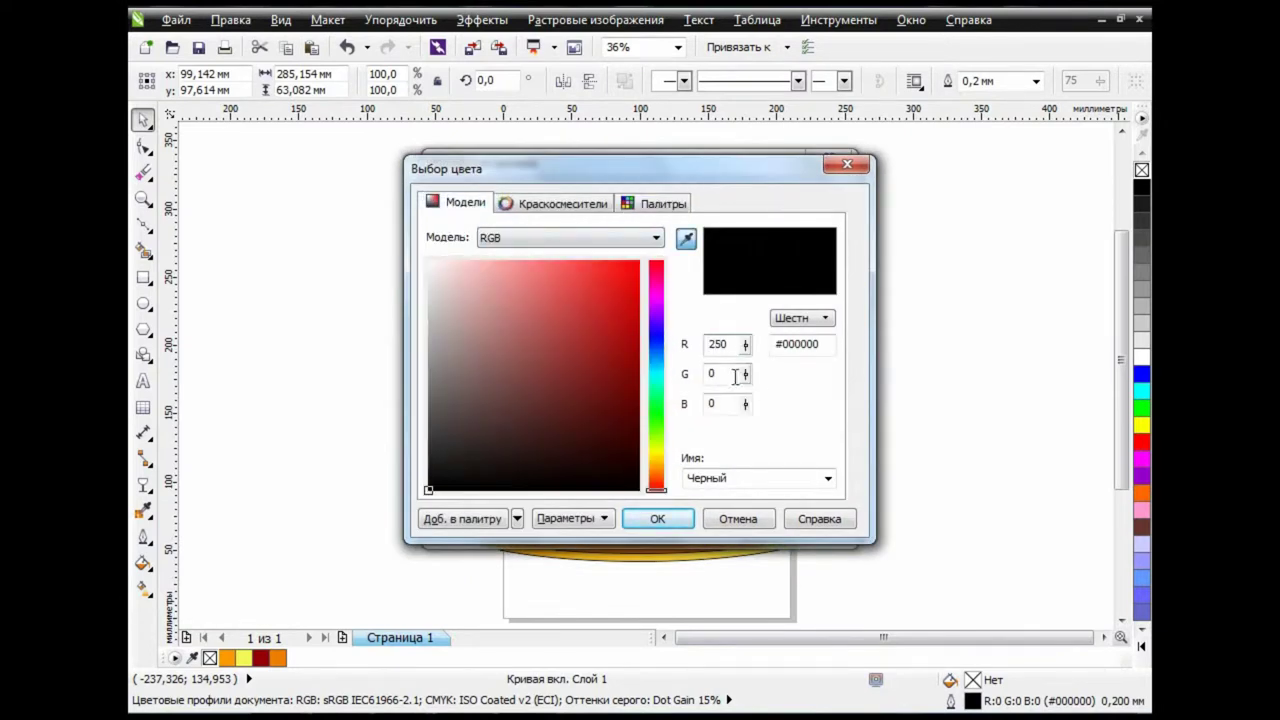
{"action": "double_click", "coordinate": [735, 376]}
{"action": "type", "text": "185"}
{"action": "key", "text": "Tab"}
{"action": "type", "text": "15"}
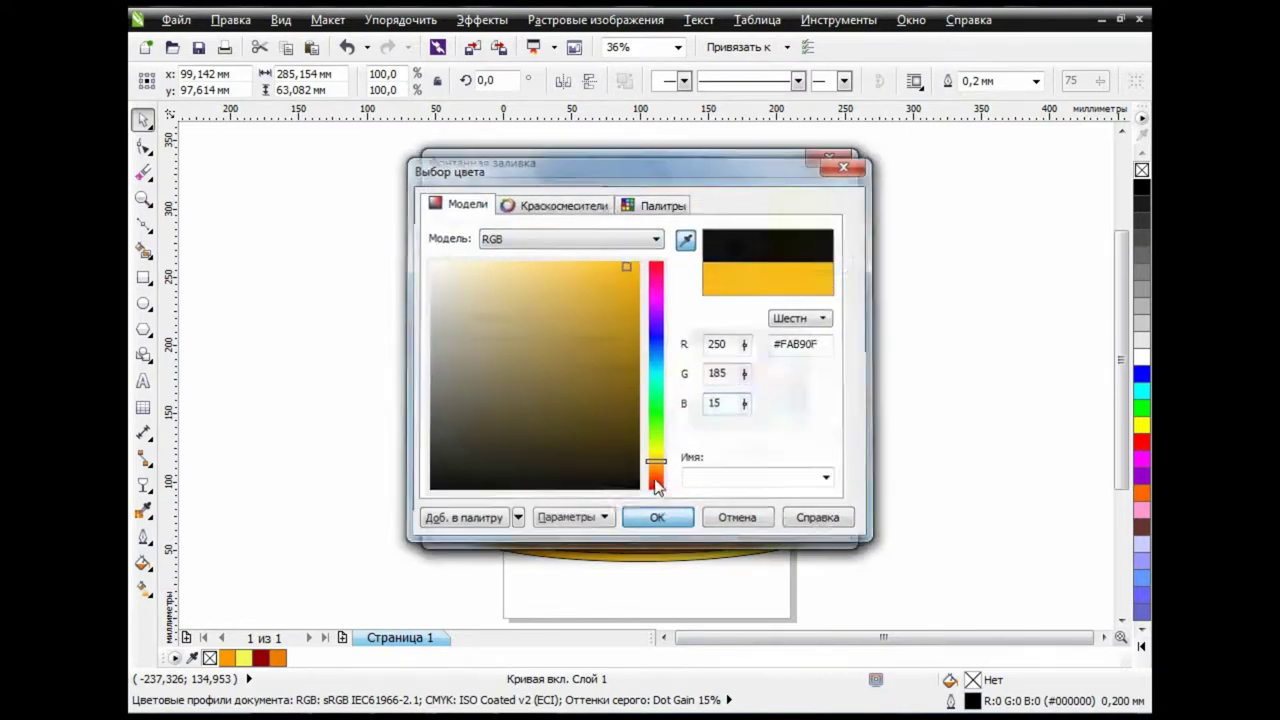
{"action": "left_click", "coordinate": [657, 518]}
Add a new gradient stop and make it orange, with green 1 and blue 0
{"action": "double_click", "coordinate": [523, 400]}
{"action": "left_click", "coordinate": [762, 449]}
{"action": "left_click", "coordinate": [456, 204]}
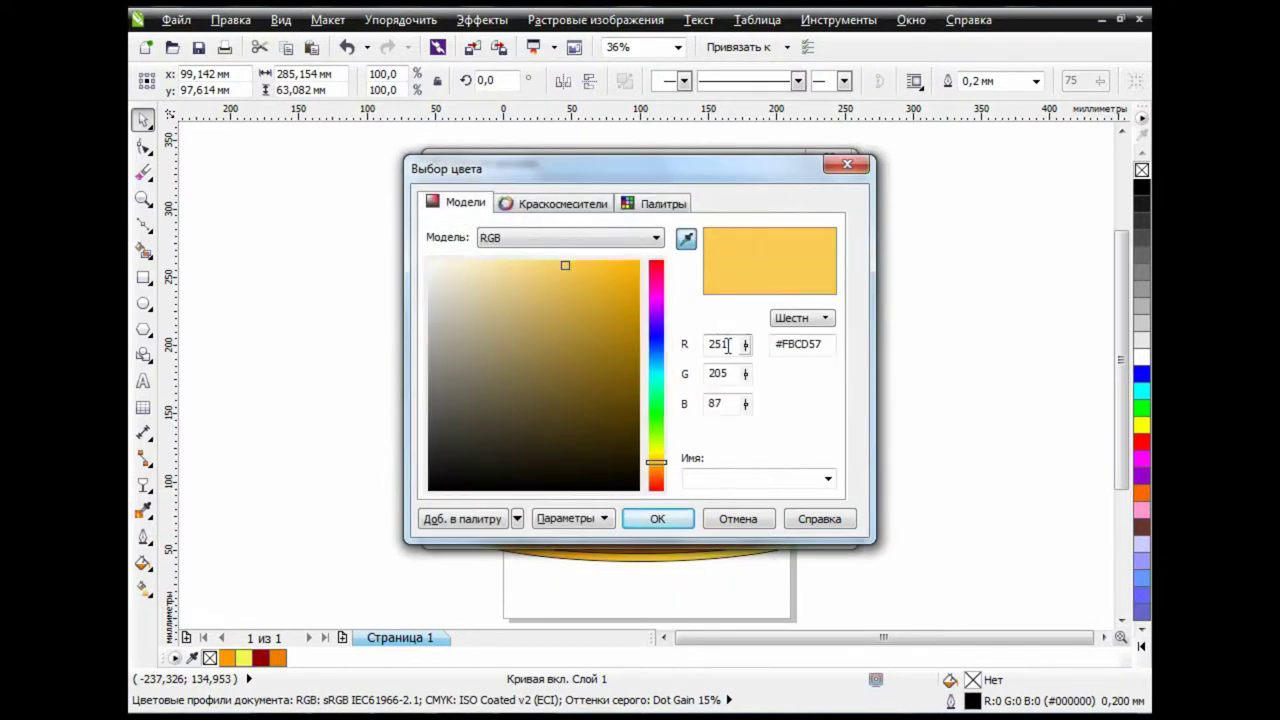
{"action": "left_click_drag", "start_coordinate": [745, 344], "coordinate": [699, 345]}
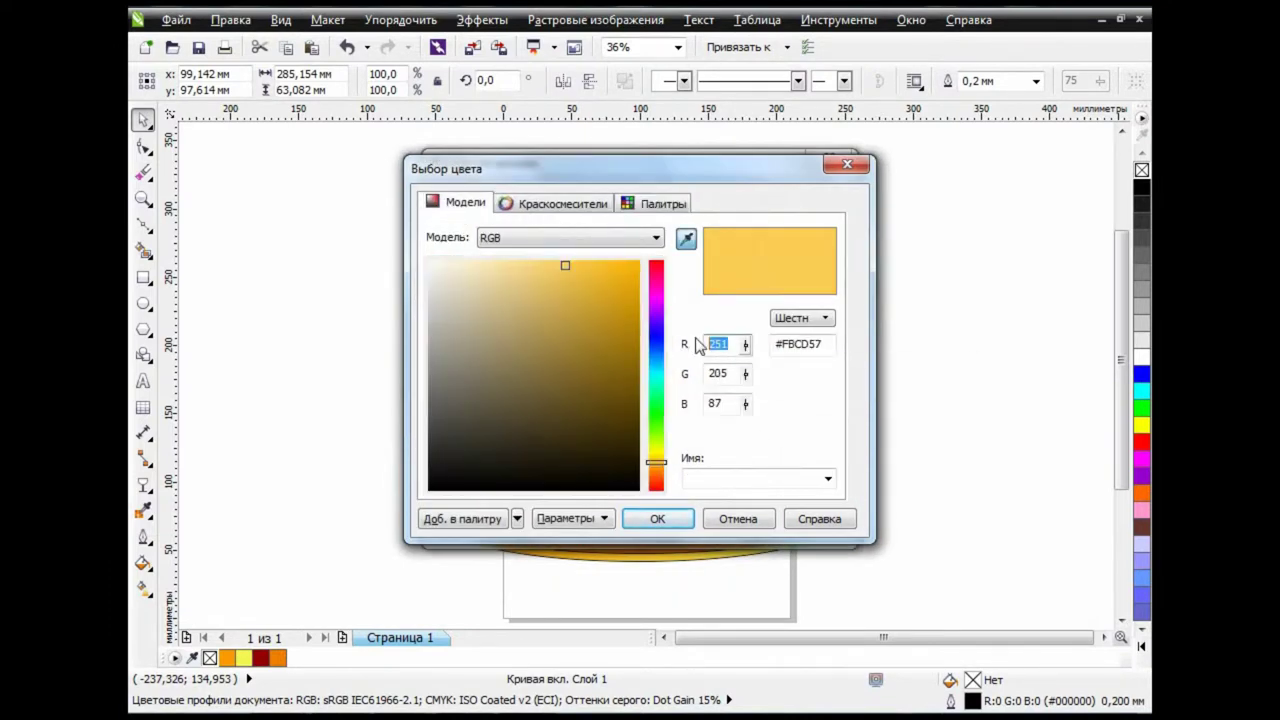
{"action": "double_click", "coordinate": [731, 380]}
{"action": "type", "text": "110"}
{"action": "double_click", "coordinate": [721, 403]}
{"action": "type", "text": "0"}
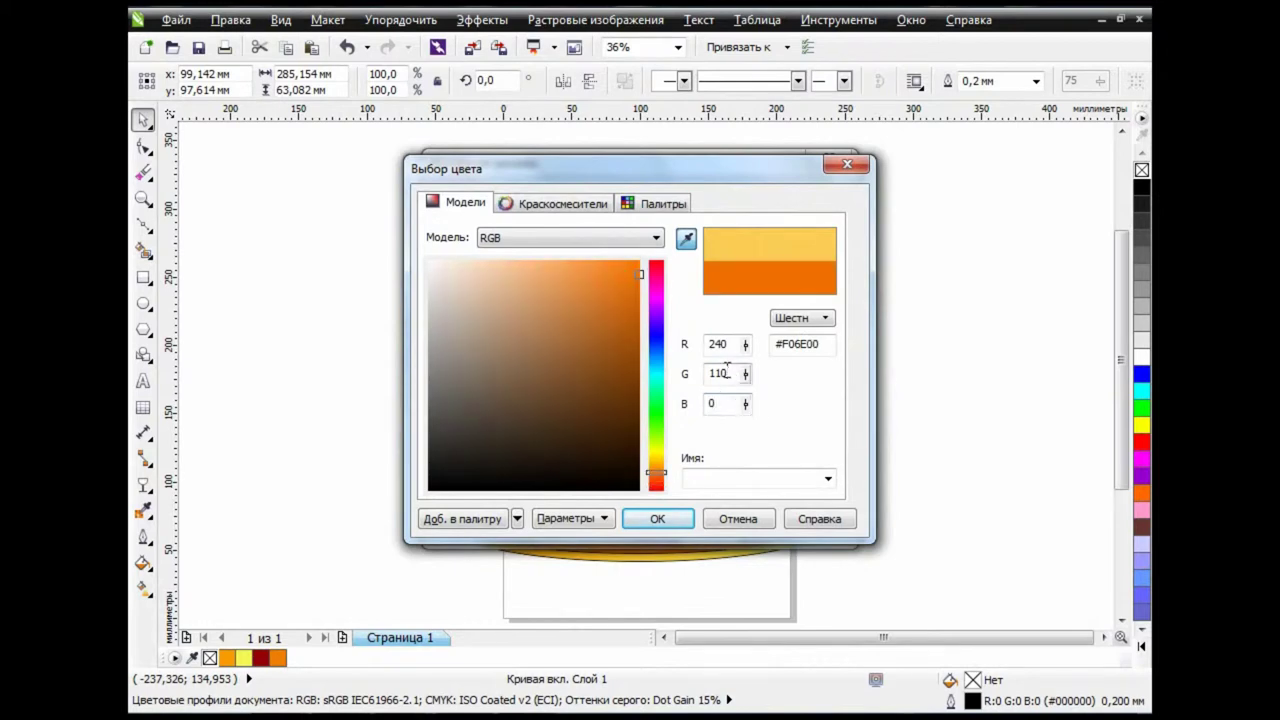
{"action": "left_click", "coordinate": [657, 518]}
Set the next stop to orange in the RGB model, with green 110 and blue 0
{"action": "left_click", "coordinate": [740, 448]}
{"action": "left_click", "coordinate": [460, 203]}
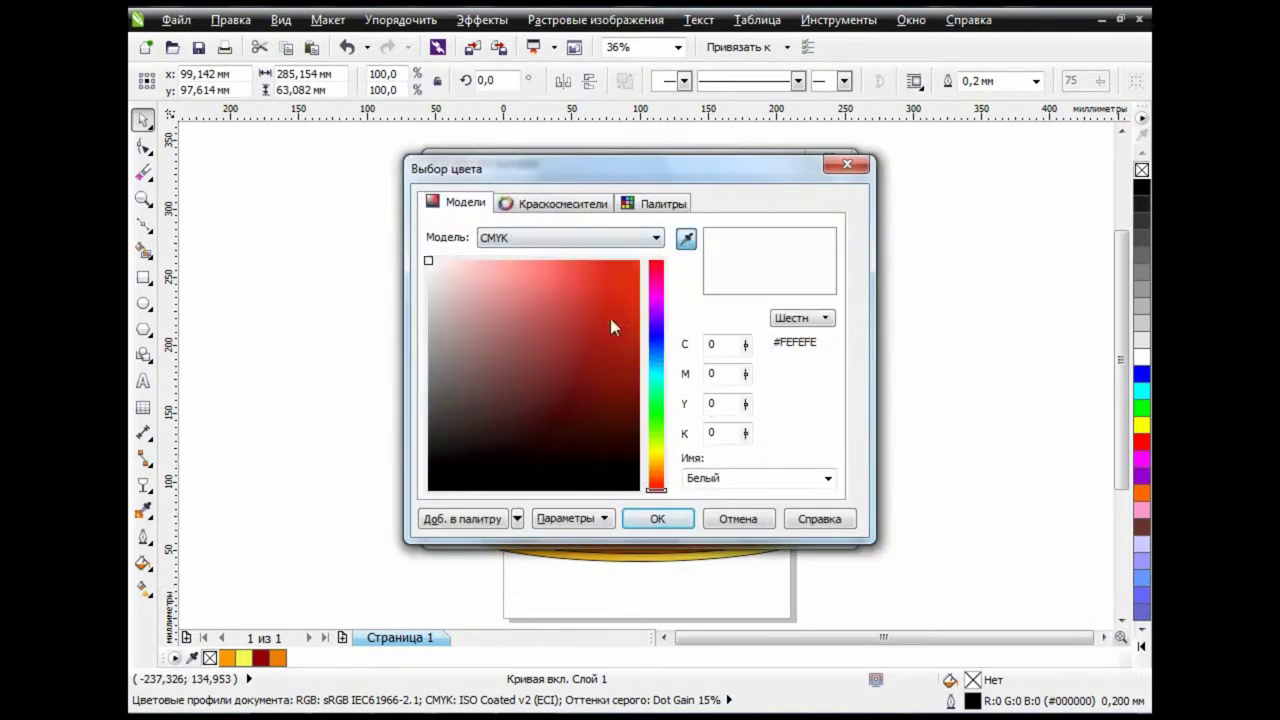
{"action": "left_click", "coordinate": [565, 237]}
{"action": "left_click", "coordinate": [486, 289]}
{"action": "type", "text": "24"}
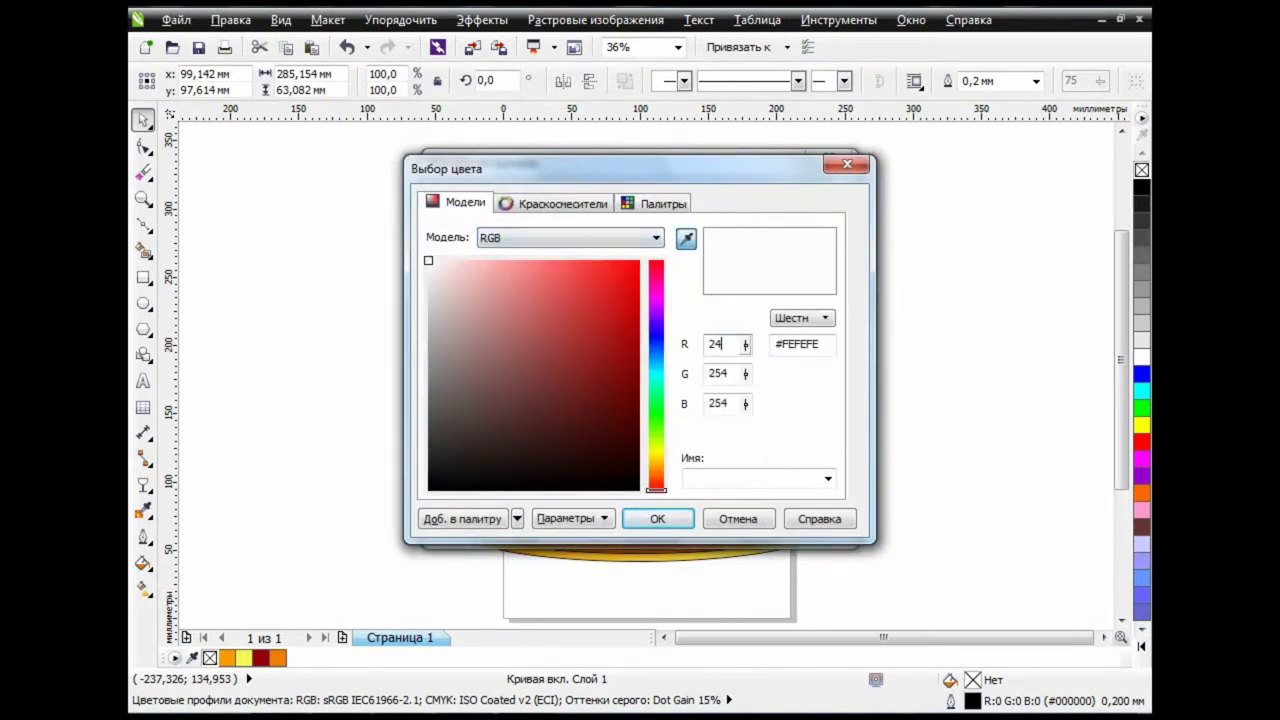
{"action": "type", "text": "0"}
{"action": "double_click", "coordinate": [718, 373]}
{"action": "type", "text": "110"}
{"action": "double_click", "coordinate": [720, 403]}
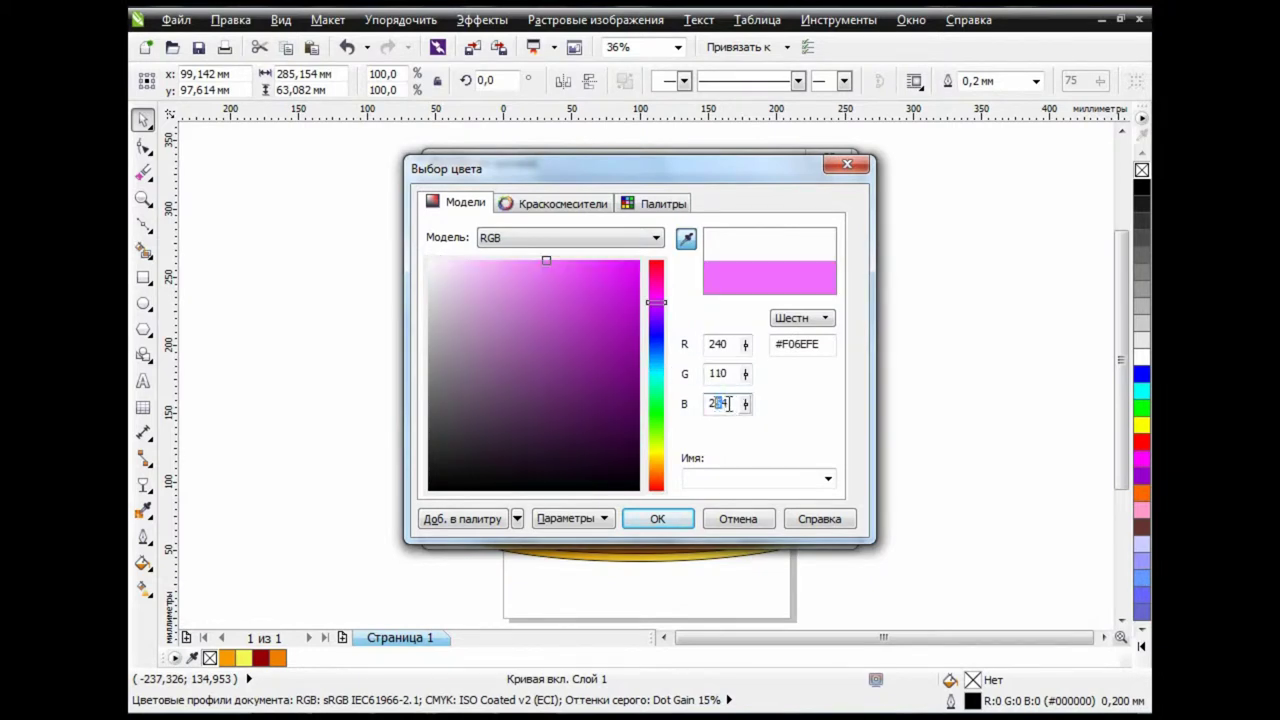
{"action": "type", "text": "0"}
{"action": "left_click", "coordinate": [657, 518]}
Make another stop yellow (red 40, green 240) and apply the gradient to the rim
{"action": "left_click", "coordinate": [749, 449]}
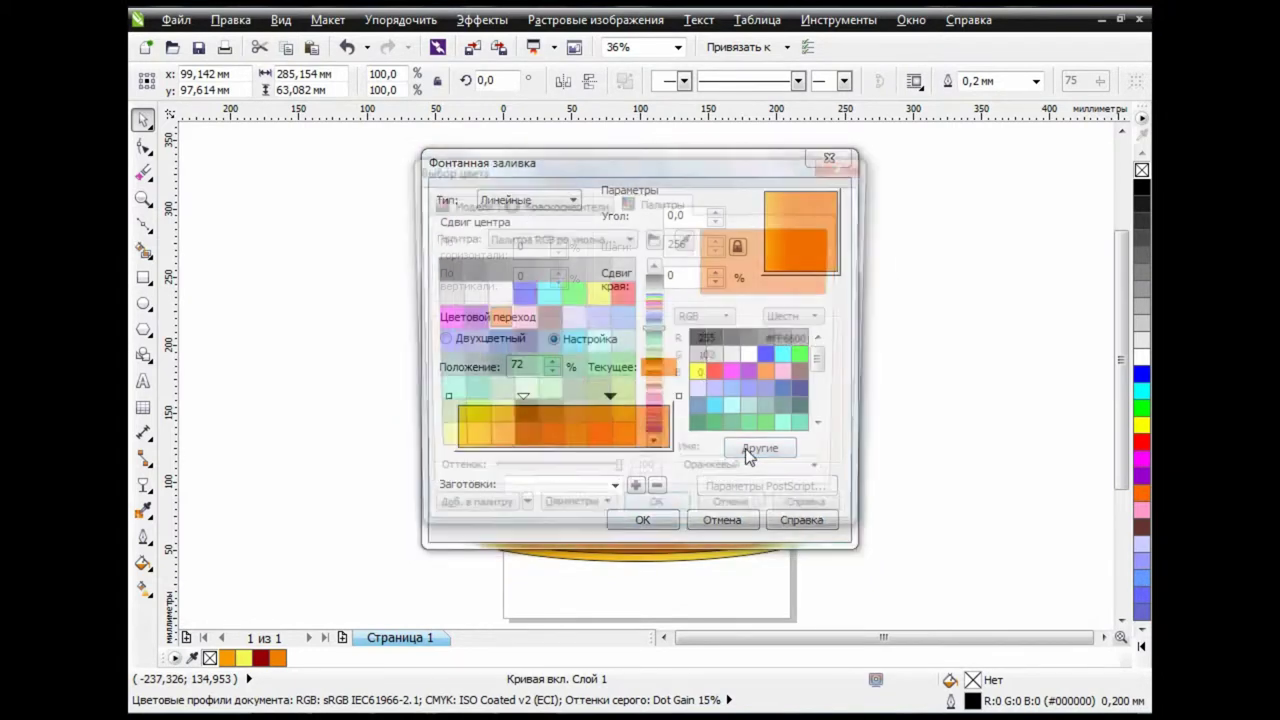
{"action": "double_click", "coordinate": [726, 344]}
{"action": "type", "text": "2"}
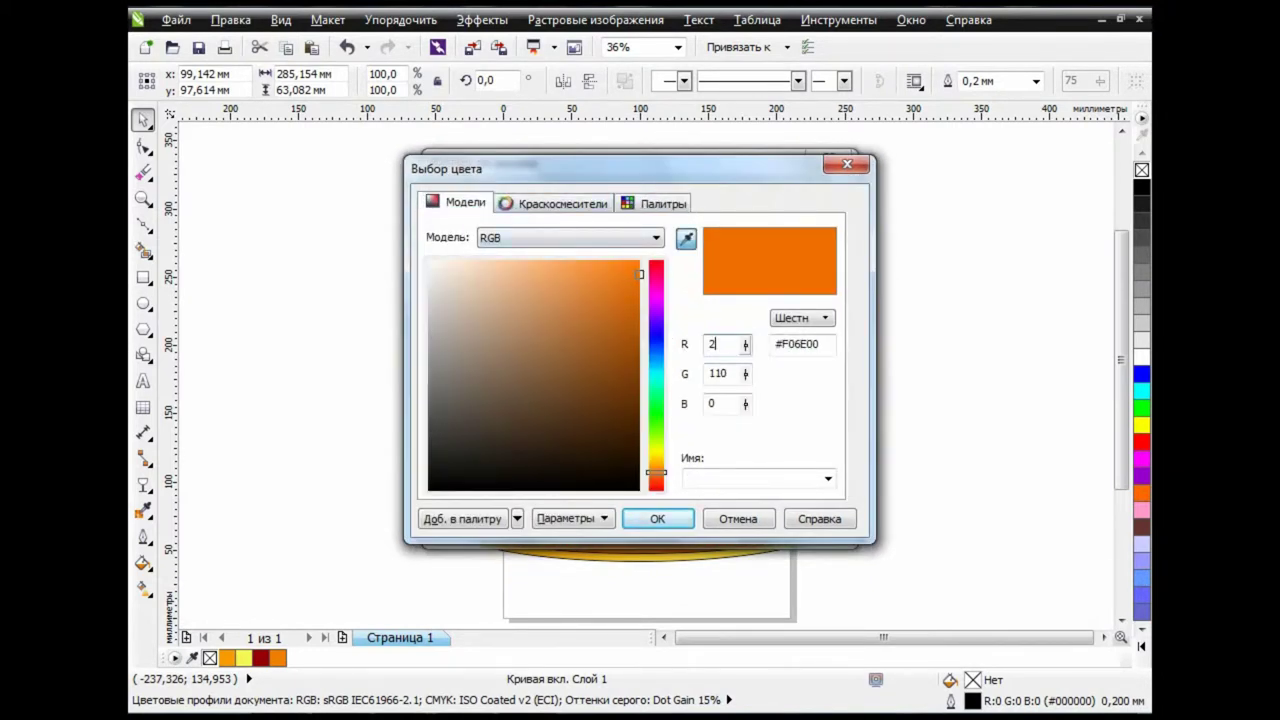
{"action": "type", "text": "40"}
{"action": "double_click", "coordinate": [718, 373]}
{"action": "type", "text": "240"}
{"action": "left_click", "coordinate": [683, 520]}
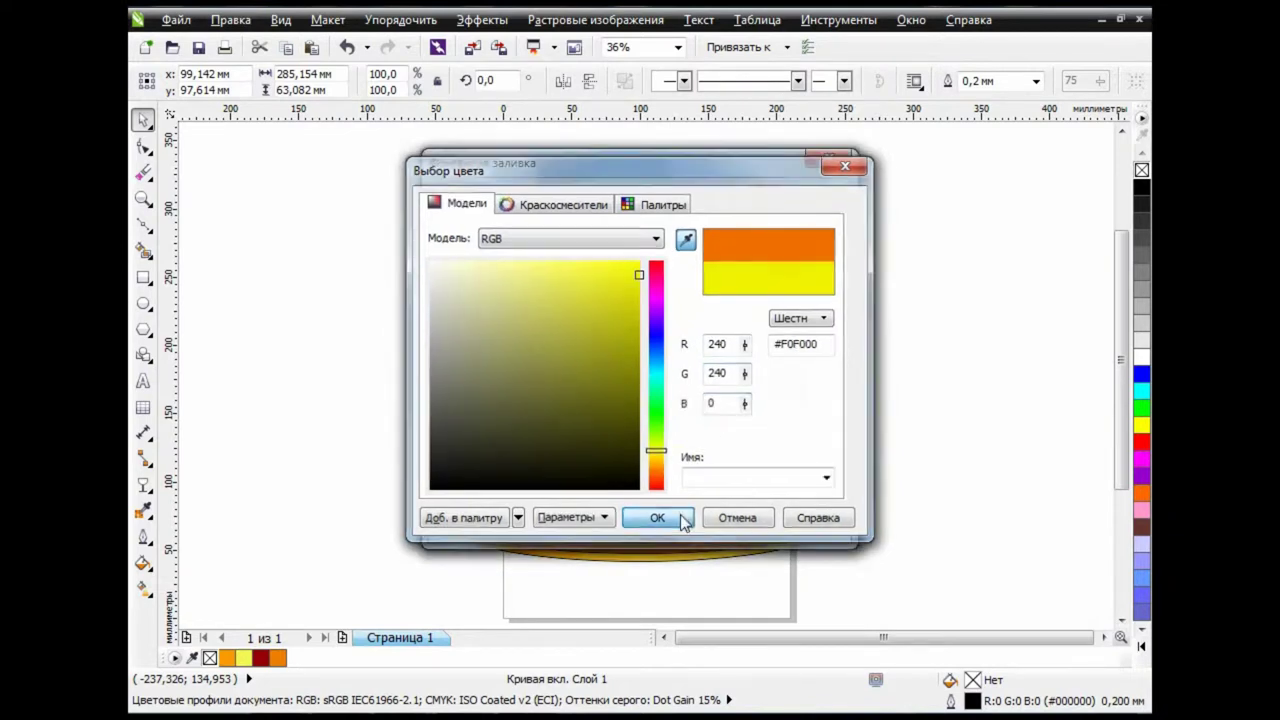
{"action": "left_click", "coordinate": [661, 522]}
{"action": "left_click", "coordinate": [921, 477]}
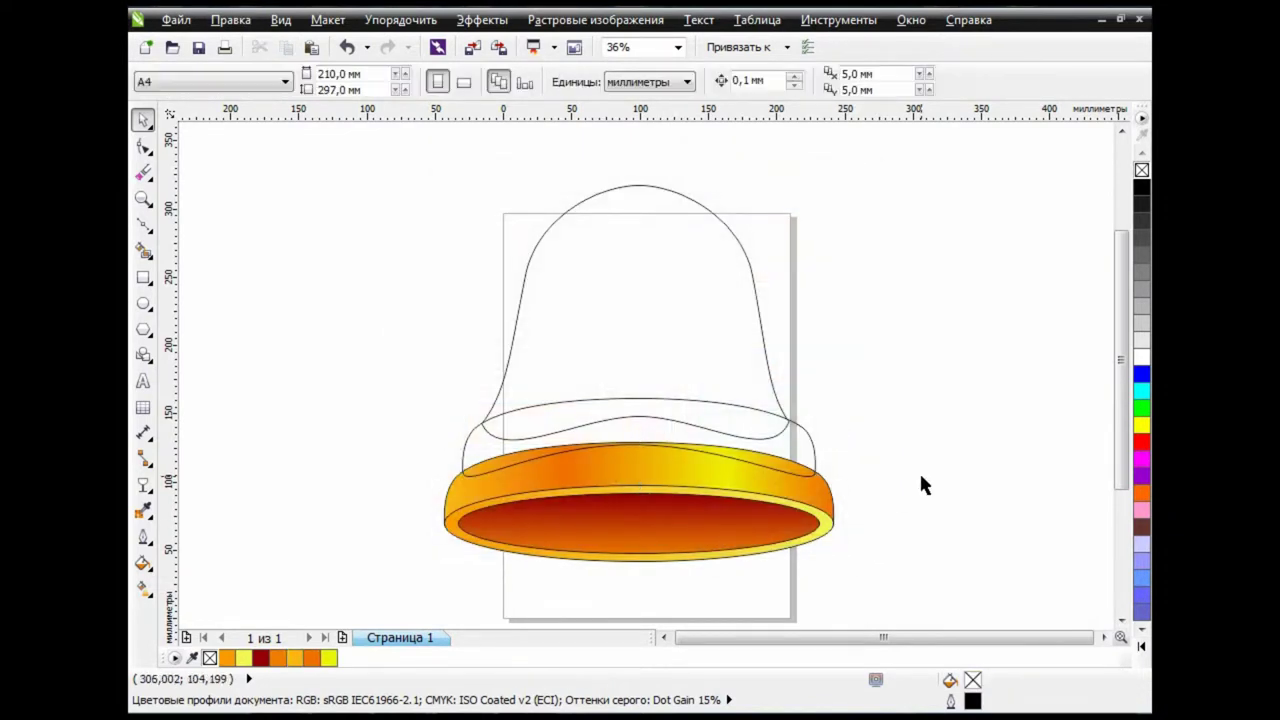
Copy the rim's gradient fill onto the band above it and the bell dome
{"action": "left_click", "coordinate": [826, 497]}
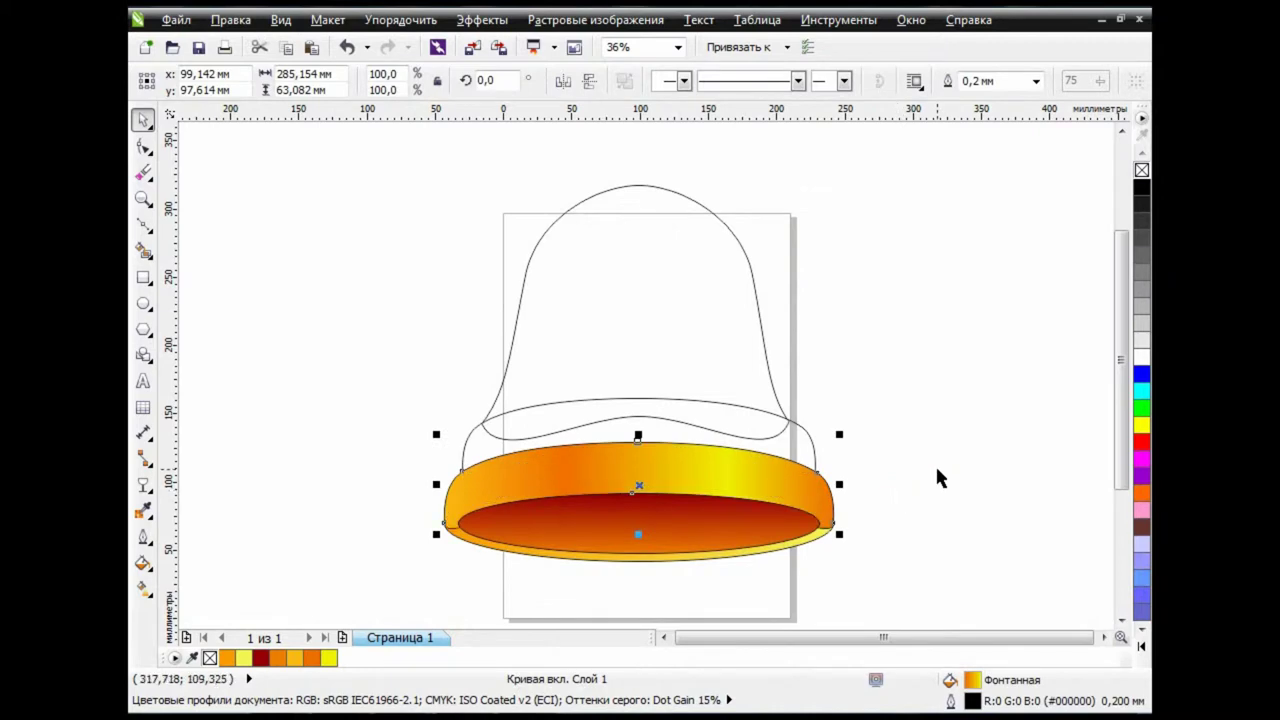
{"action": "left_click", "coordinate": [938, 478]}
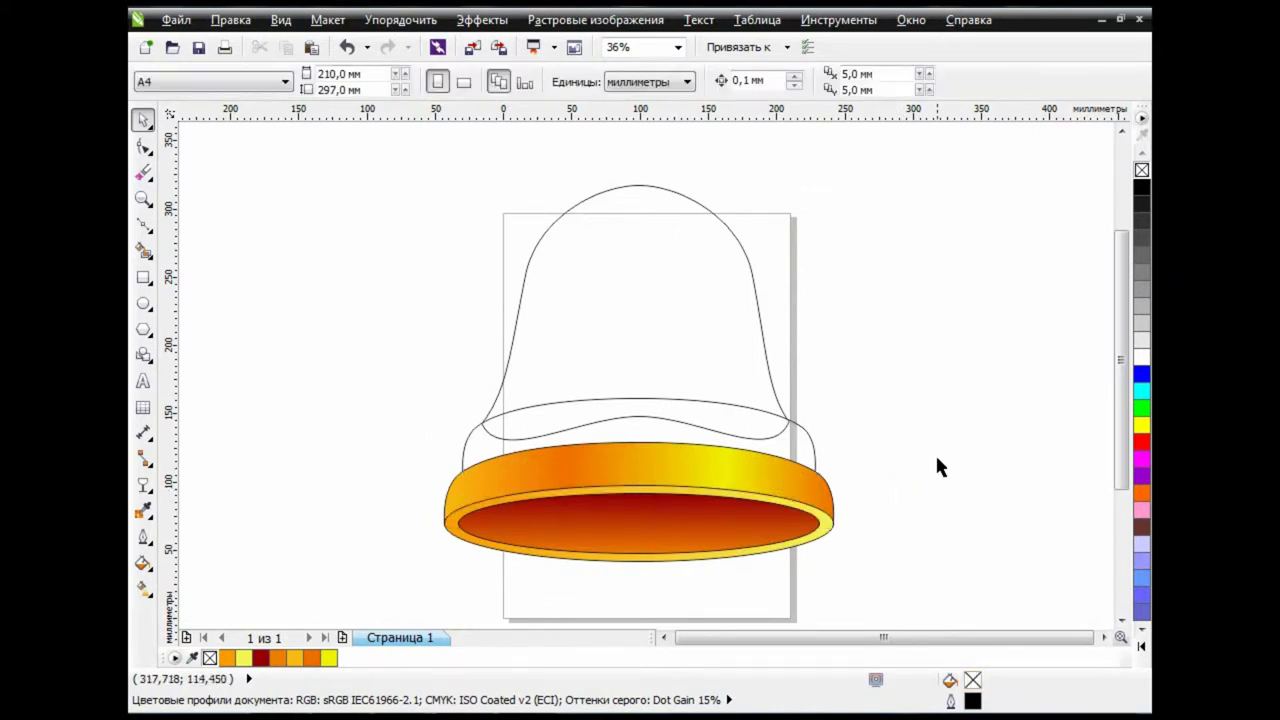
{"action": "left_click", "coordinate": [795, 449]}
{"action": "left_click", "coordinate": [748, 280], "text": "shift"}
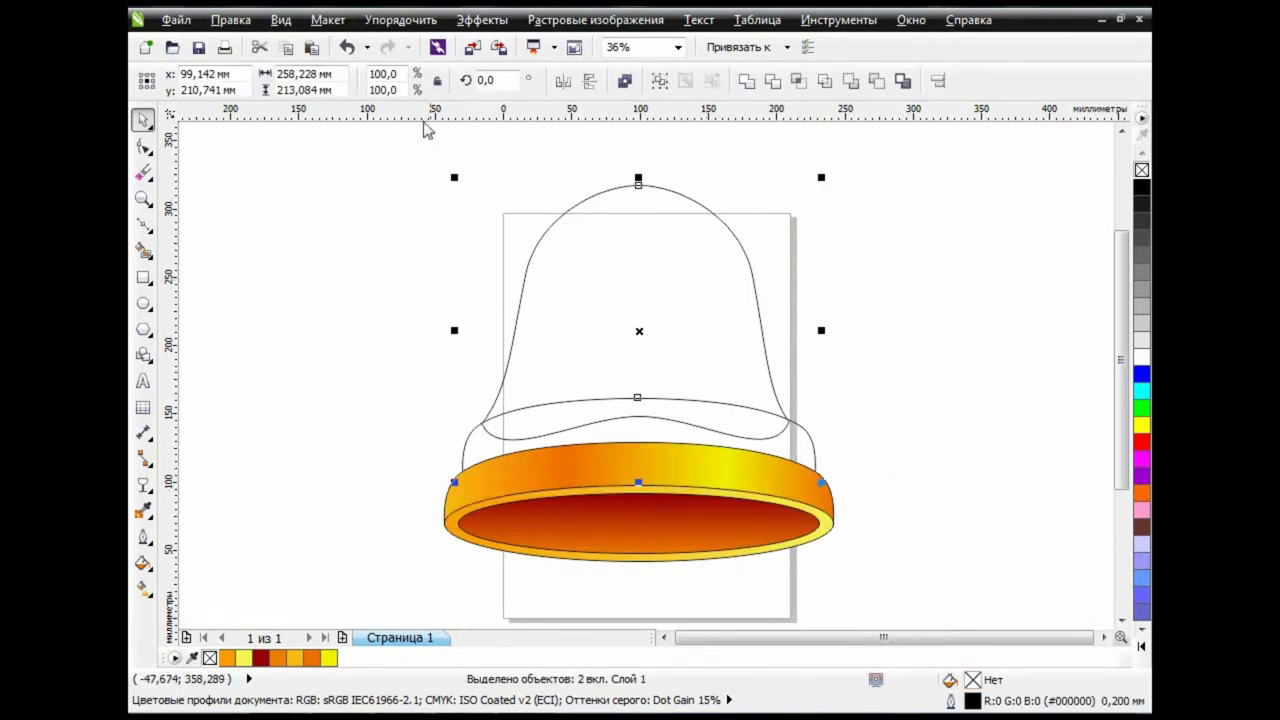
{"action": "left_click", "coordinate": [230, 19]}
{"action": "left_click", "coordinate": [334, 300]}
{"action": "left_click", "coordinate": [670, 395]}
{"action": "left_click", "coordinate": [818, 497]}
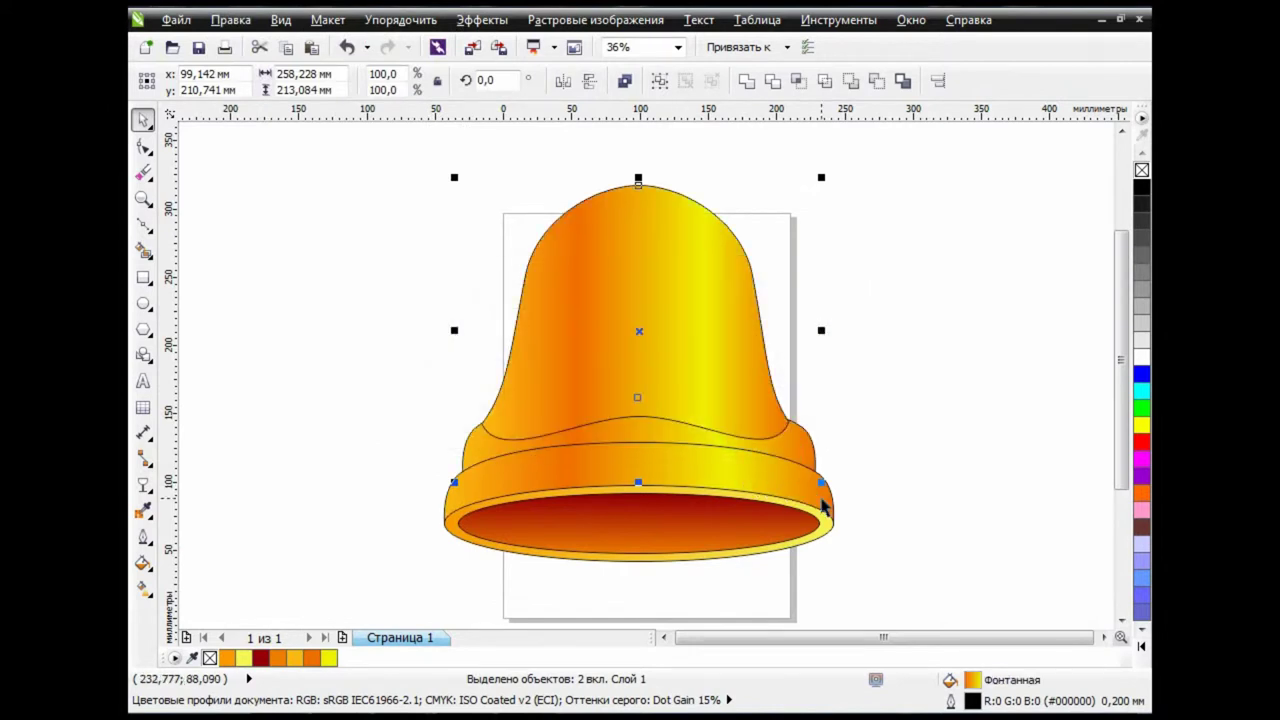
Adjust the band's linear gradient vector so it runs left to right across it
{"action": "left_click", "coordinate": [668, 327]}
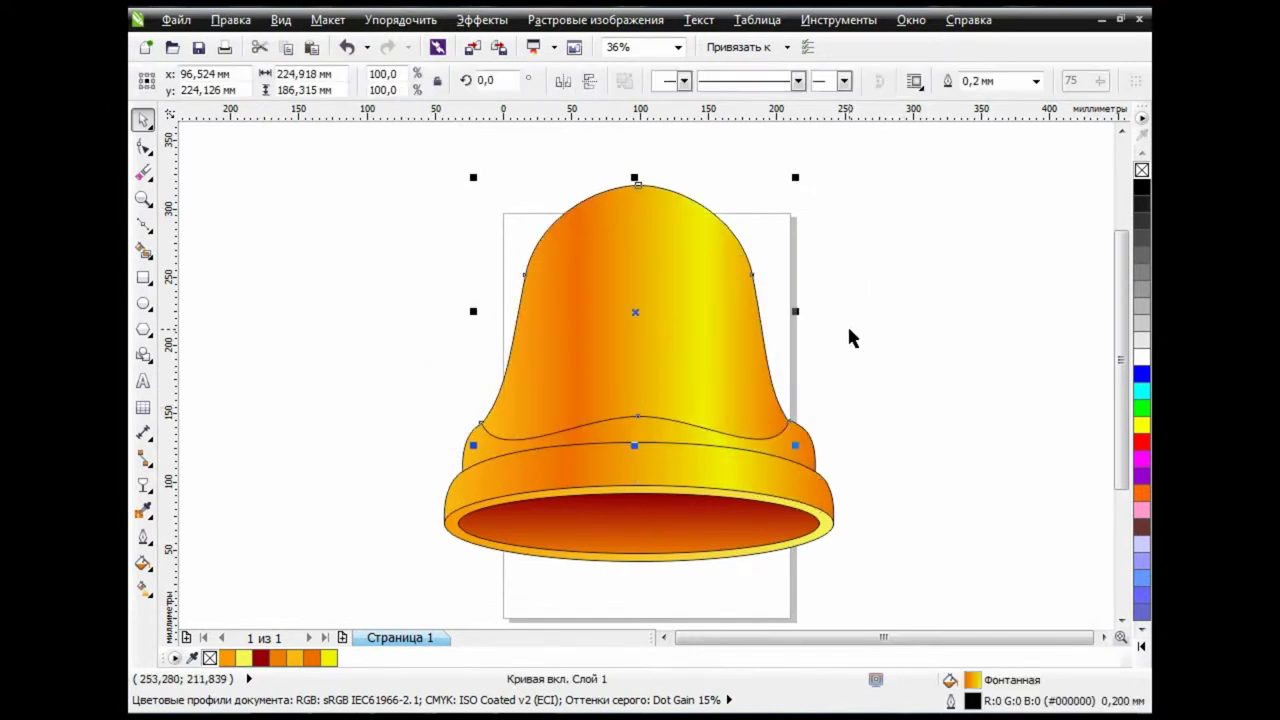
{"action": "left_click", "coordinate": [848, 324]}
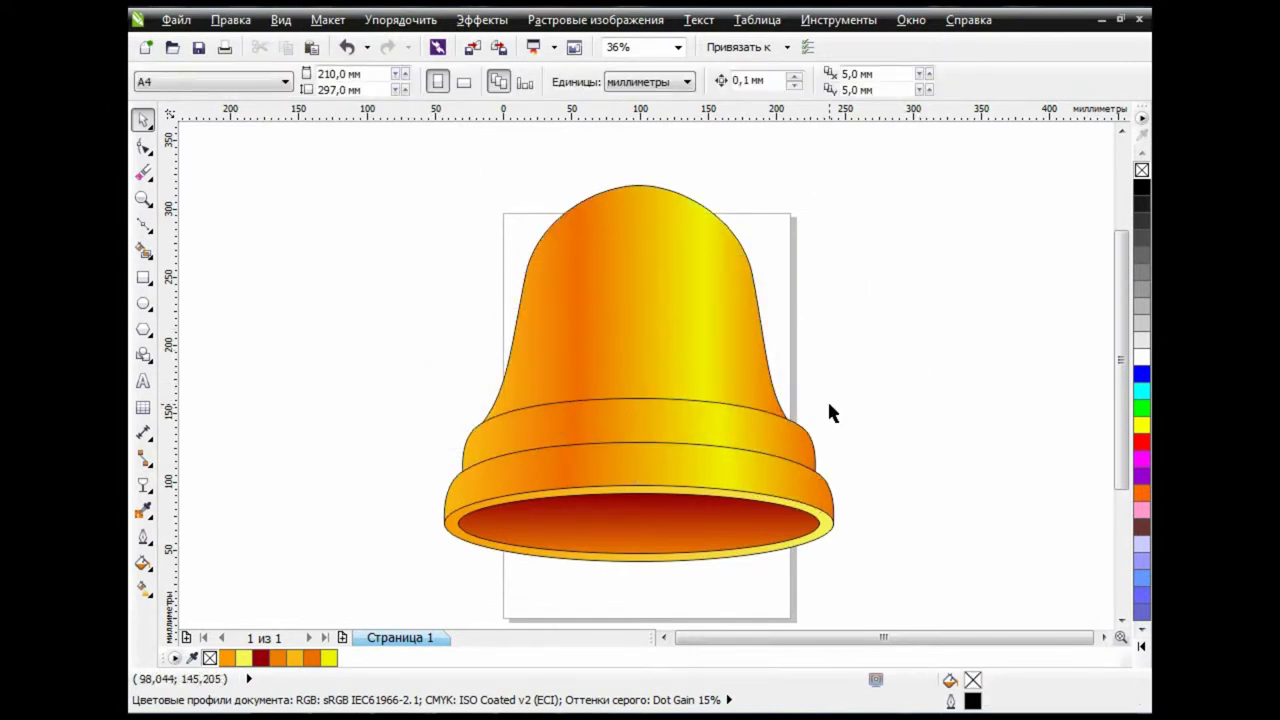
{"action": "left_click", "coordinate": [640, 432]}
{"action": "left_click", "coordinate": [143, 590]}
{"action": "left_click", "coordinate": [285, 589]}
{"action": "left_click_drag", "start_coordinate": [460, 434], "coordinate": [500, 433]}
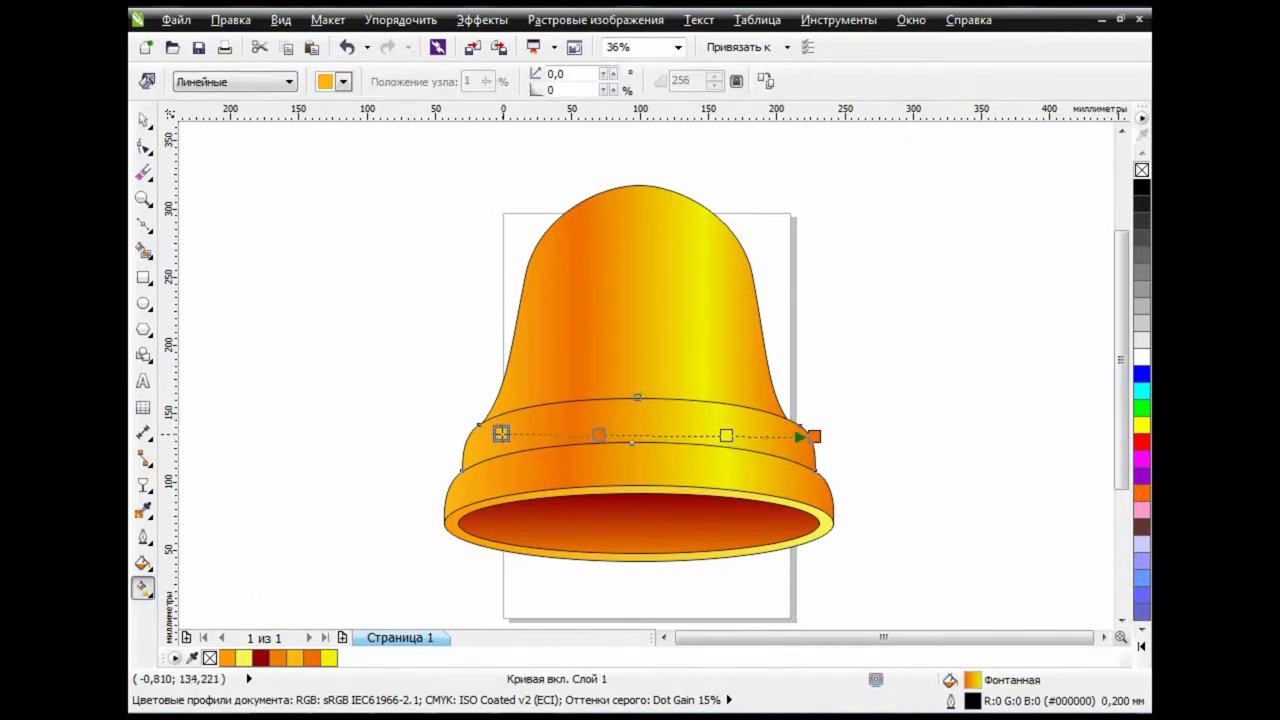
{"action": "left_click_drag", "start_coordinate": [813, 436], "coordinate": [779, 430]}
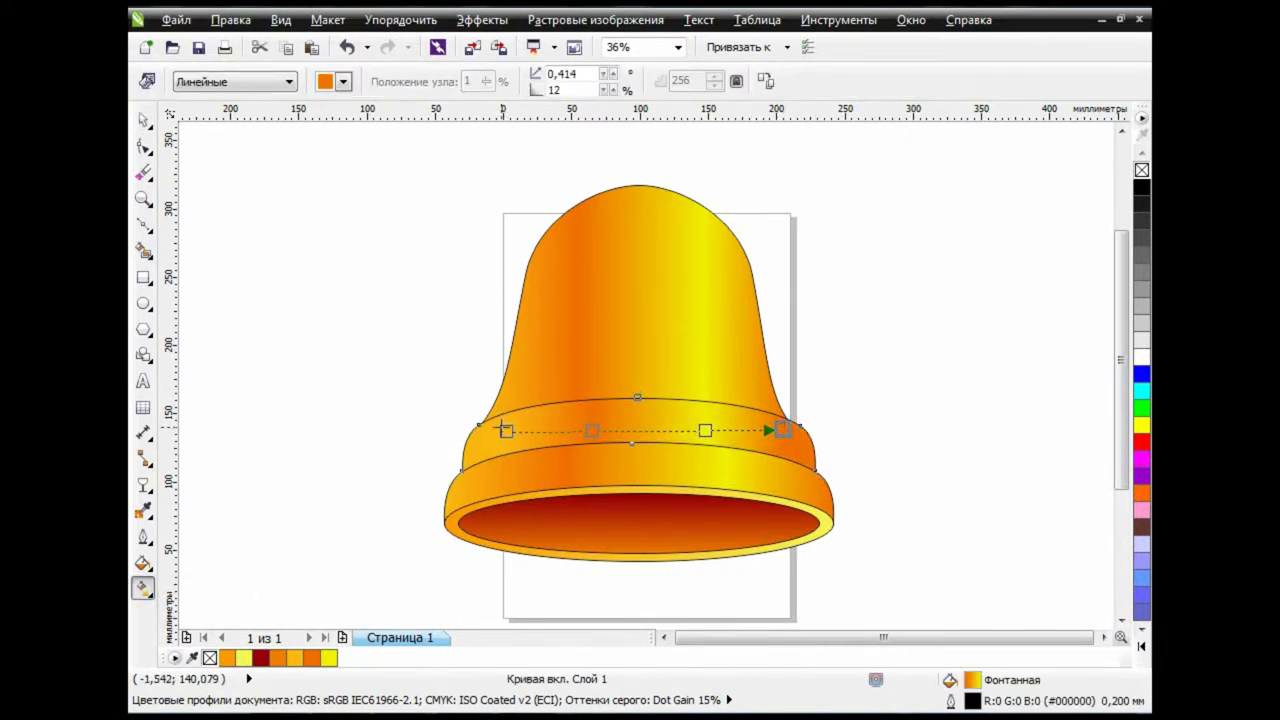
{"action": "left_click_drag", "start_coordinate": [506, 430], "coordinate": [491, 426]}
Redirect the dome's gradient left to right across the bell's upper body, then deselect
{"action": "left_click", "coordinate": [651, 337]}
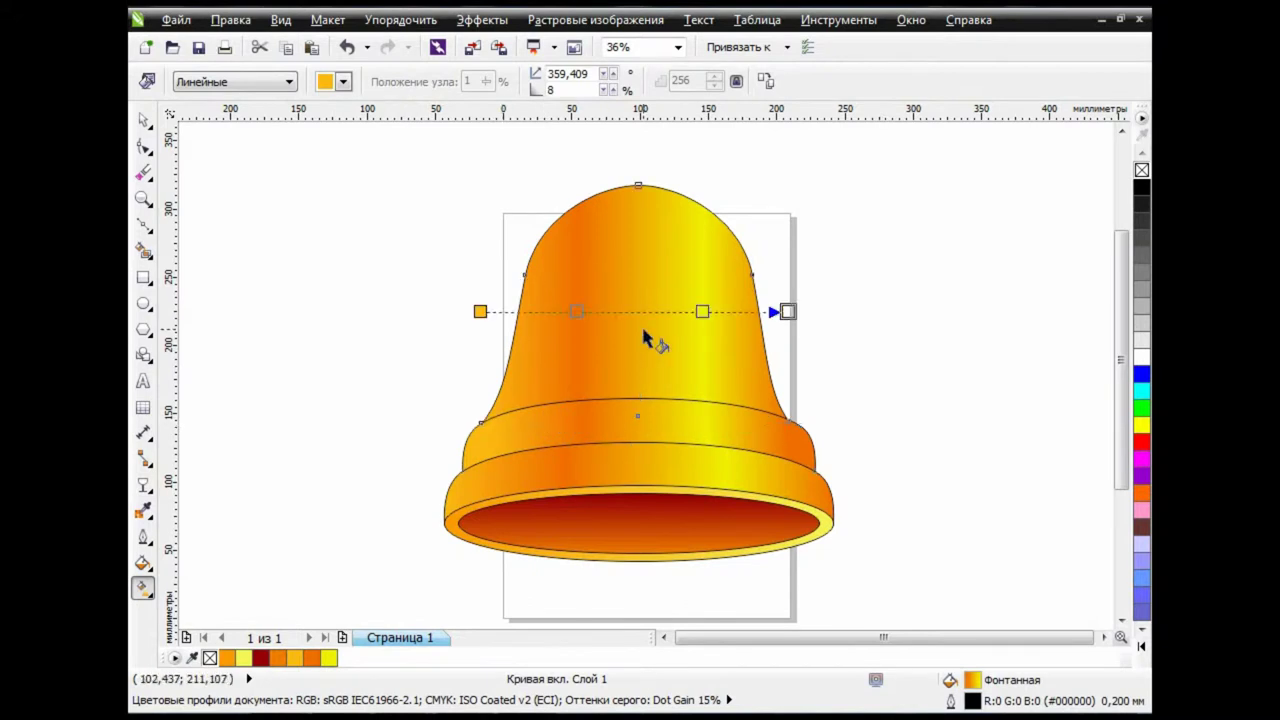
{"action": "left_click_drag", "start_coordinate": [480, 309], "coordinate": [510, 311]}
{"action": "left_click_drag", "start_coordinate": [783, 311], "coordinate": [756, 311]}
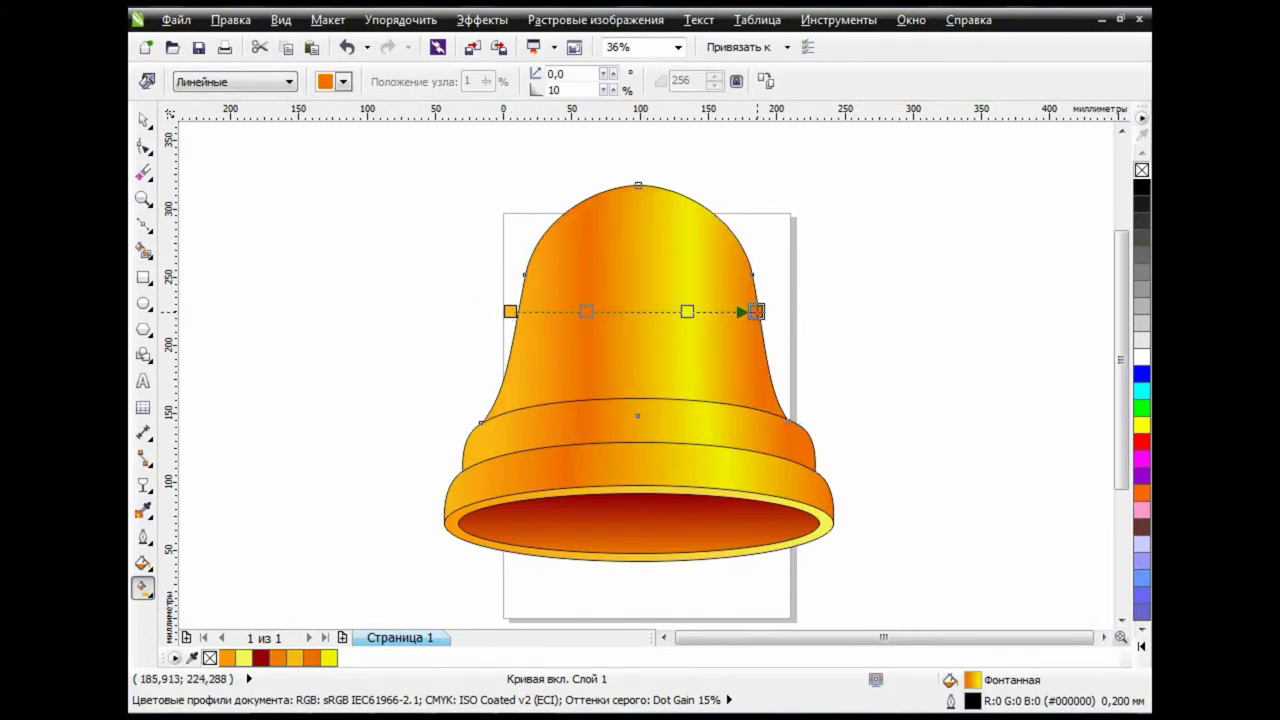
{"action": "key", "text": "space"}
{"action": "left_click", "coordinate": [325, 398]}
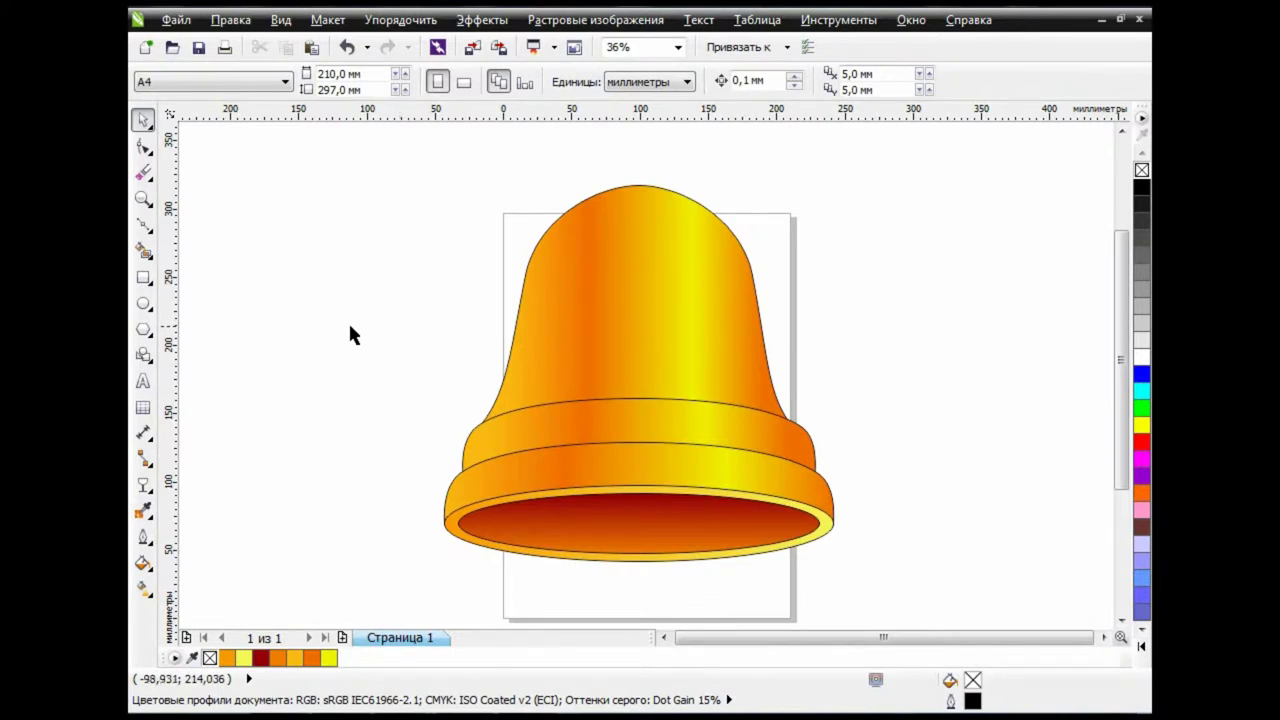
{"action": "key", "text": "F7"}
Draw a circle right of the bell and give it a radial fountain fill
{"action": "left_click", "coordinate": [1104, 637]}
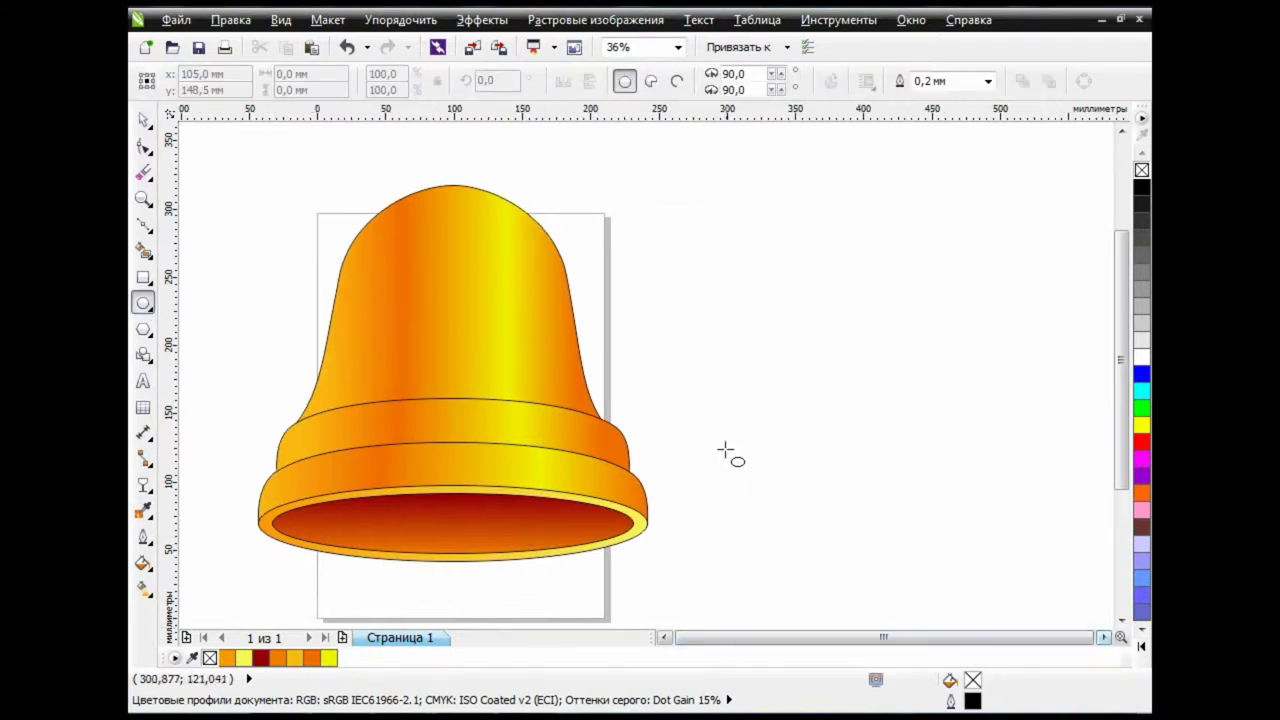
{"action": "left_click_drag", "start_coordinate": [701, 335], "coordinate": [767, 401]}
{"action": "left_click", "coordinate": [143, 563]}
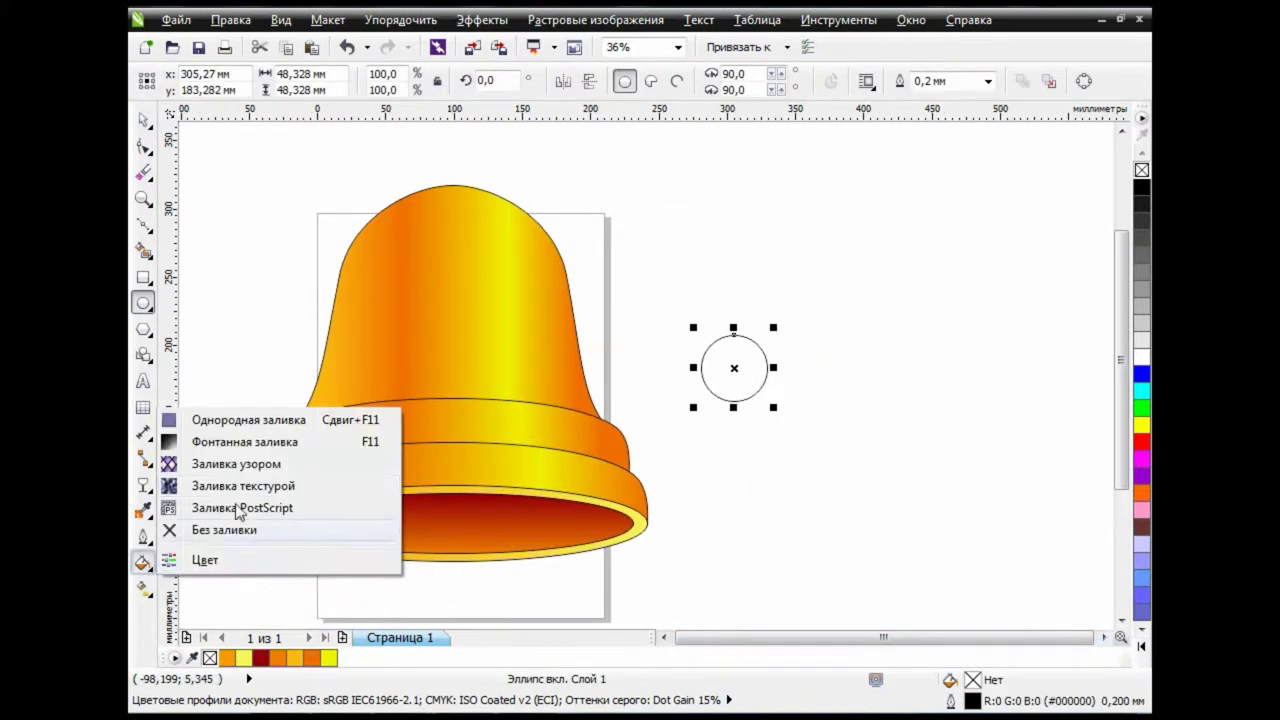
{"action": "left_click", "coordinate": [244, 441]}
{"action": "left_click", "coordinate": [527, 200]}
{"action": "left_click", "coordinate": [515, 228]}
Switch to a custom blend, add a node near the end, and colour the nodes yellow
{"action": "left_click", "coordinate": [556, 340]}
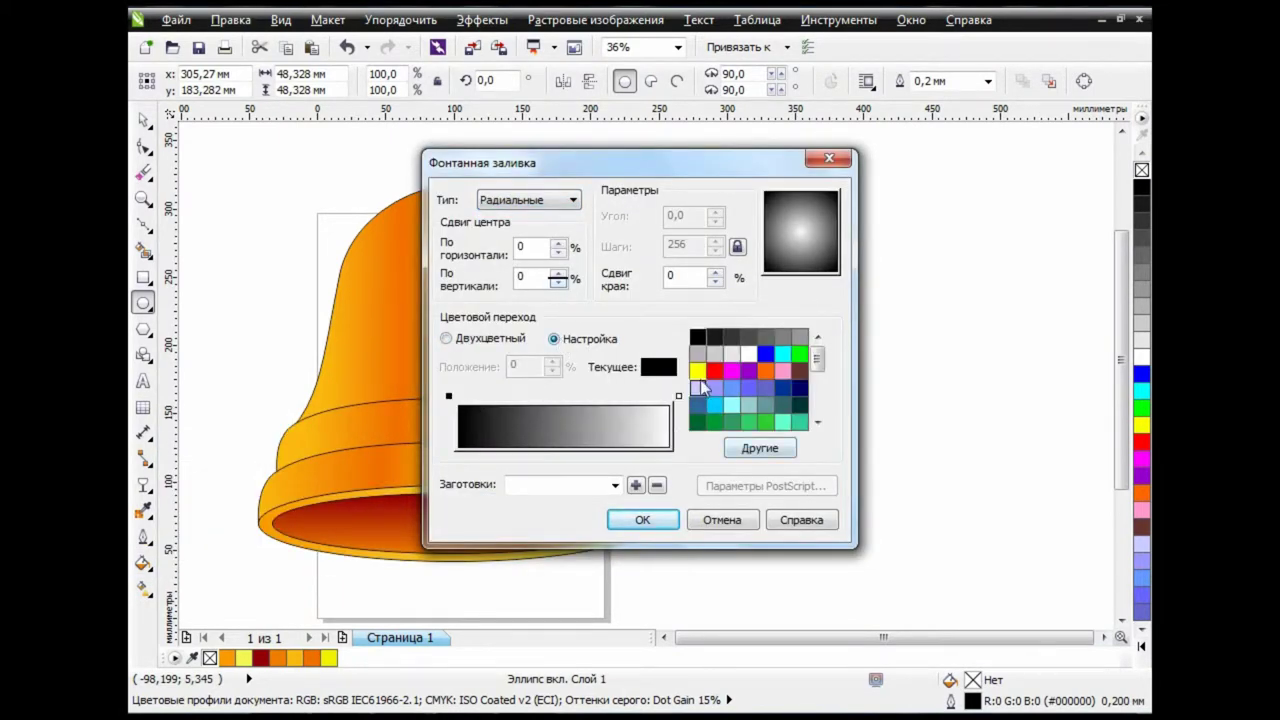
{"action": "left_click", "coordinate": [699, 388]}
{"action": "double_click", "coordinate": [667, 396]}
{"action": "left_click", "coordinate": [449, 397]}
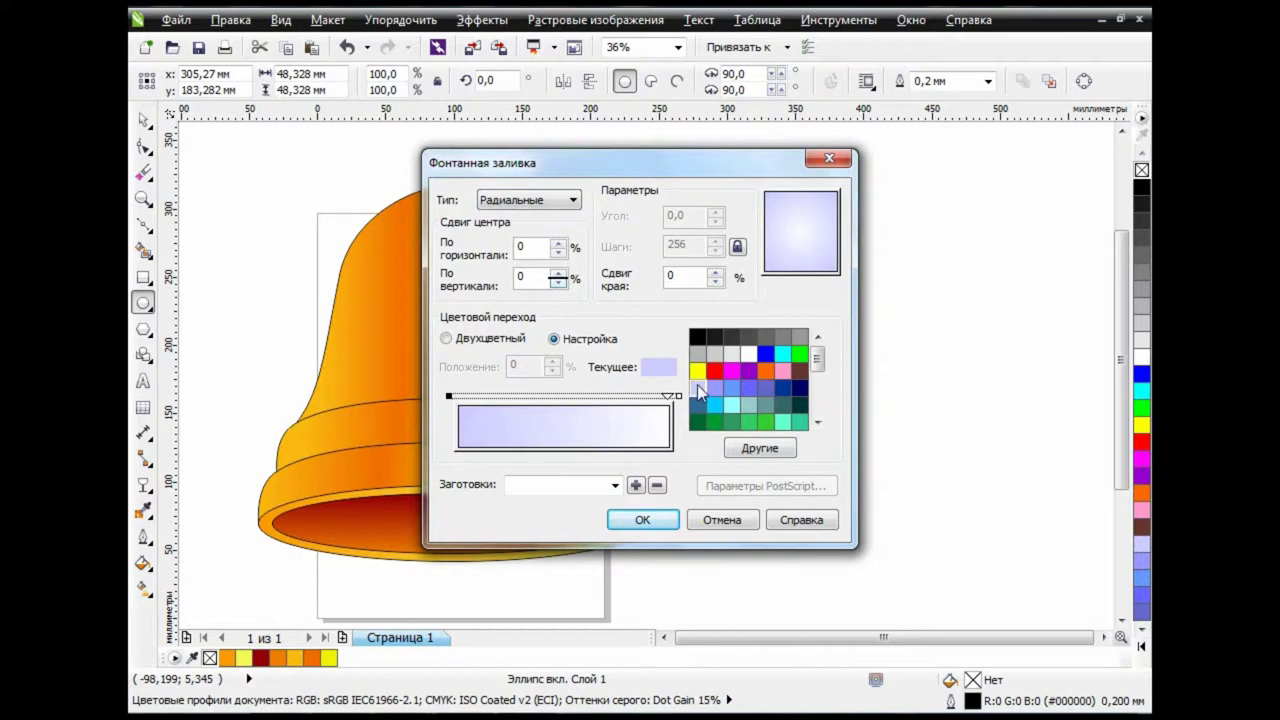
{"action": "left_click", "coordinate": [697, 371]}
{"action": "left_click", "coordinate": [678, 396]}
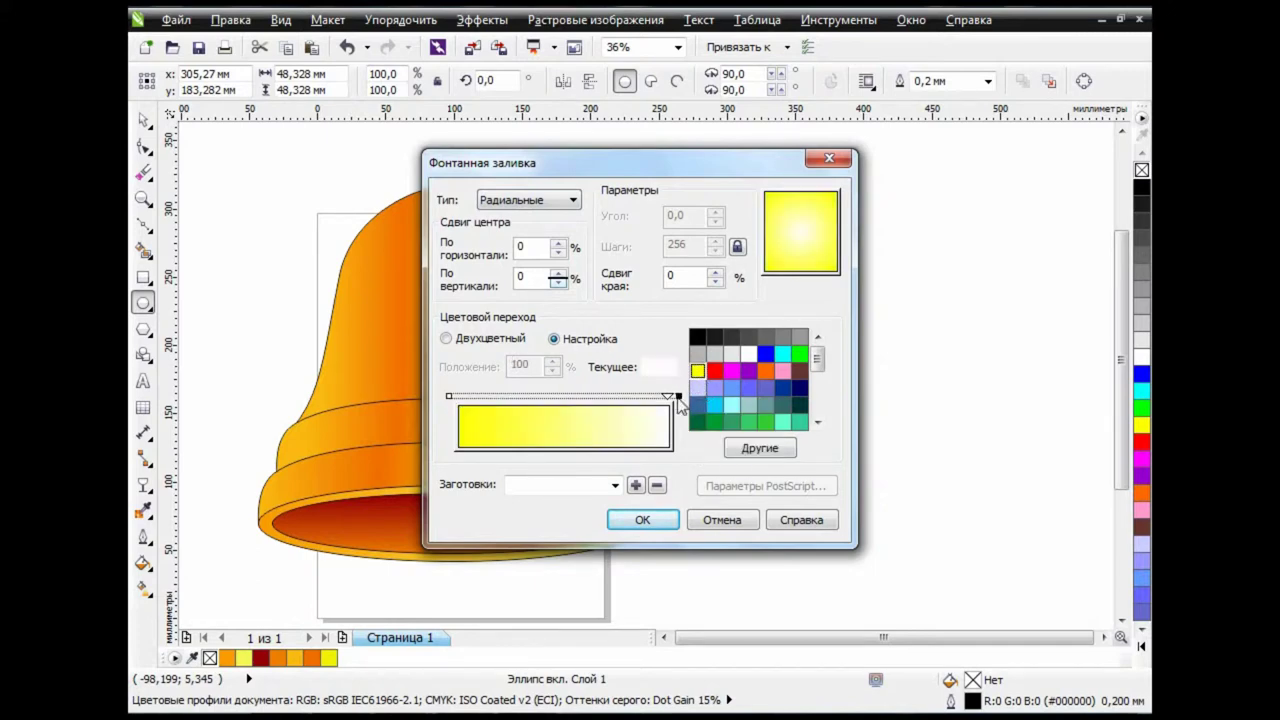
{"action": "left_click", "coordinate": [667, 398]}
{"action": "left_click", "coordinate": [697, 371]}
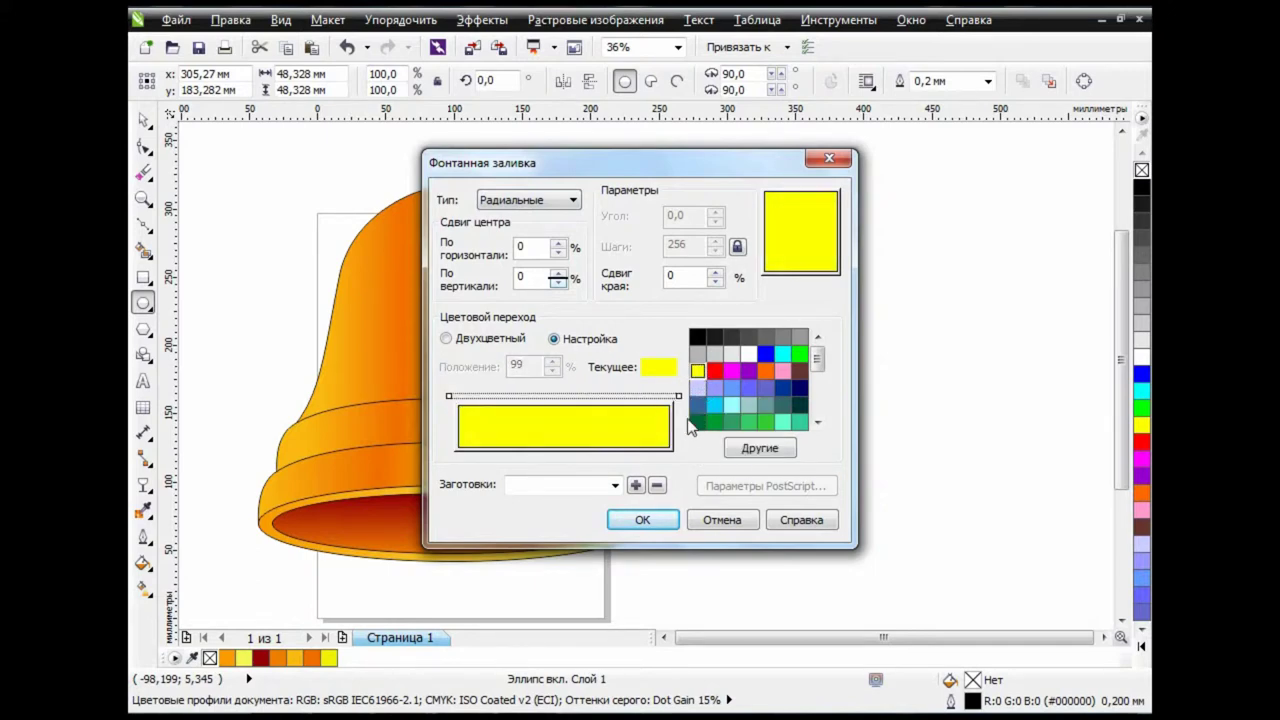
Set the end node to orange (255, 175, 0) and apply the radial gradient
{"action": "left_click", "coordinate": [750, 449]}
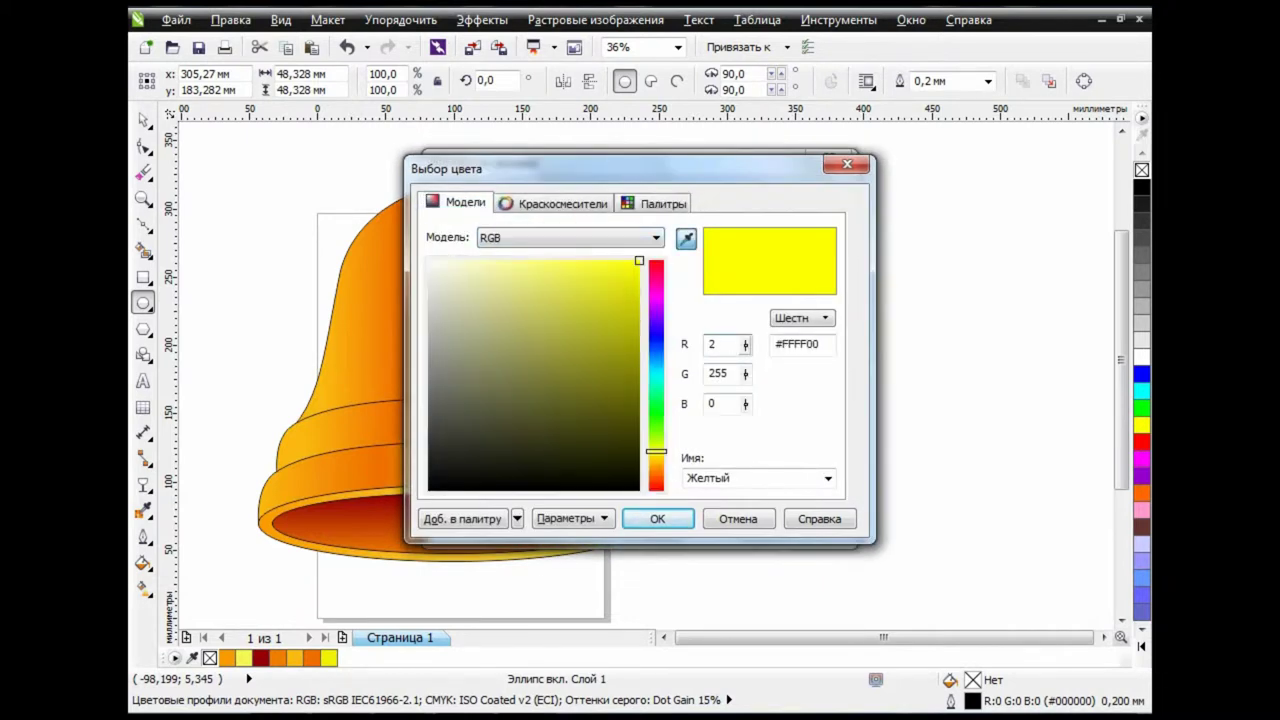
{"action": "type", "text": "75"}
{"action": "key", "text": "Tab"}
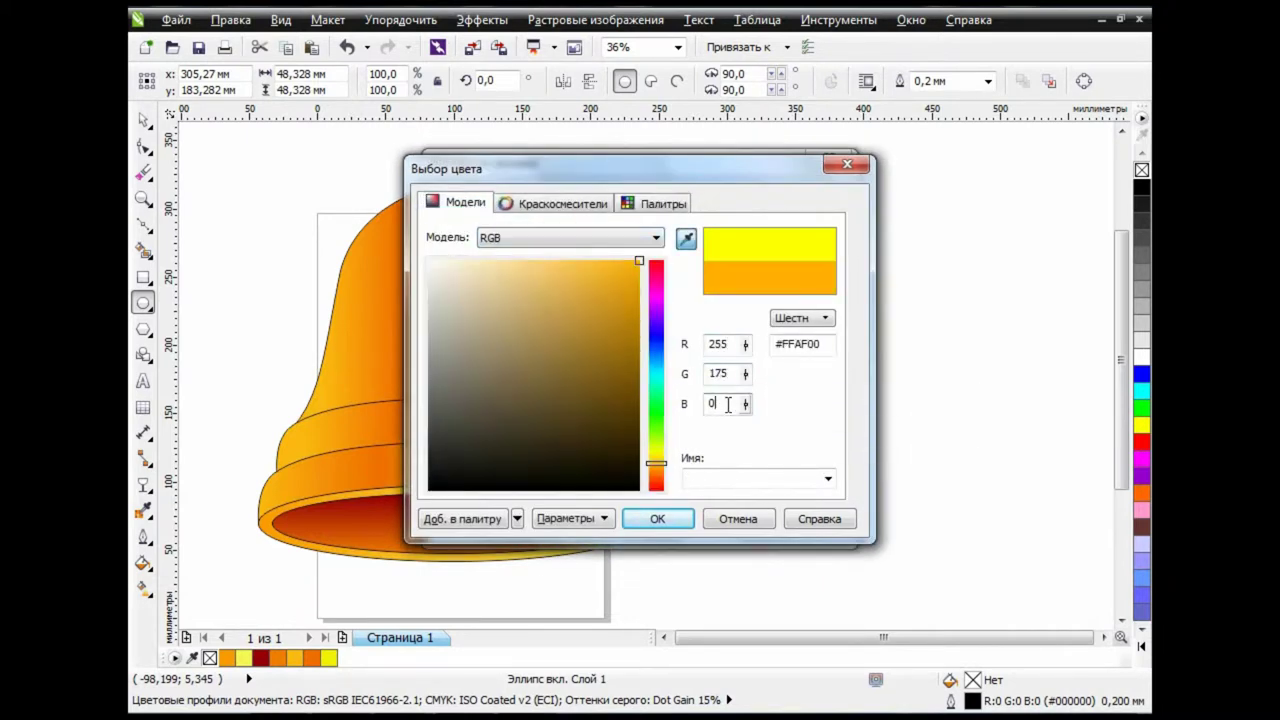
{"action": "left_click", "coordinate": [679, 522]}
{"action": "left_click", "coordinate": [645, 521]}
Drag the circle's radial gradient centre up toward its top, then deselect the ball
{"action": "left_click", "coordinate": [143, 588]}
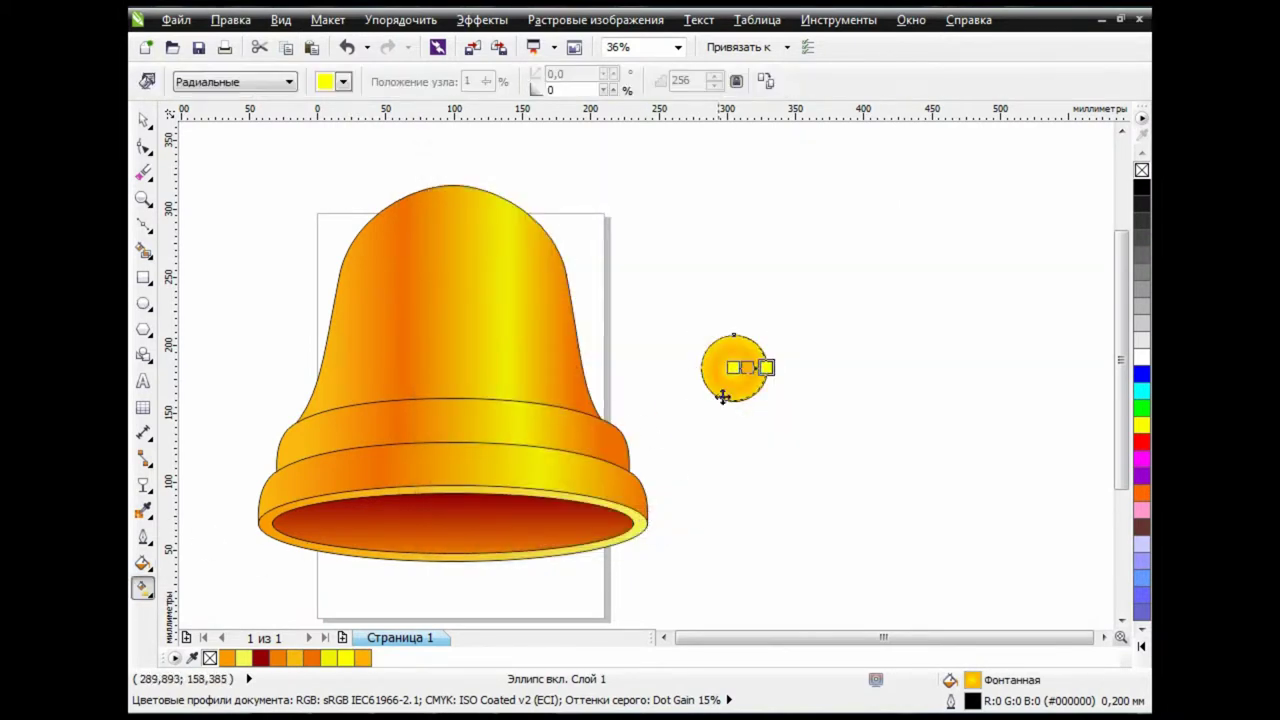
{"action": "mouse_move", "coordinate": [731, 366]}
{"action": "left_mouse_down"}
{"action": "mouse_move", "coordinate": [736, 345]}
{"action": "mouse_move", "coordinate": [757, 352]}
{"action": "left_mouse_up"}
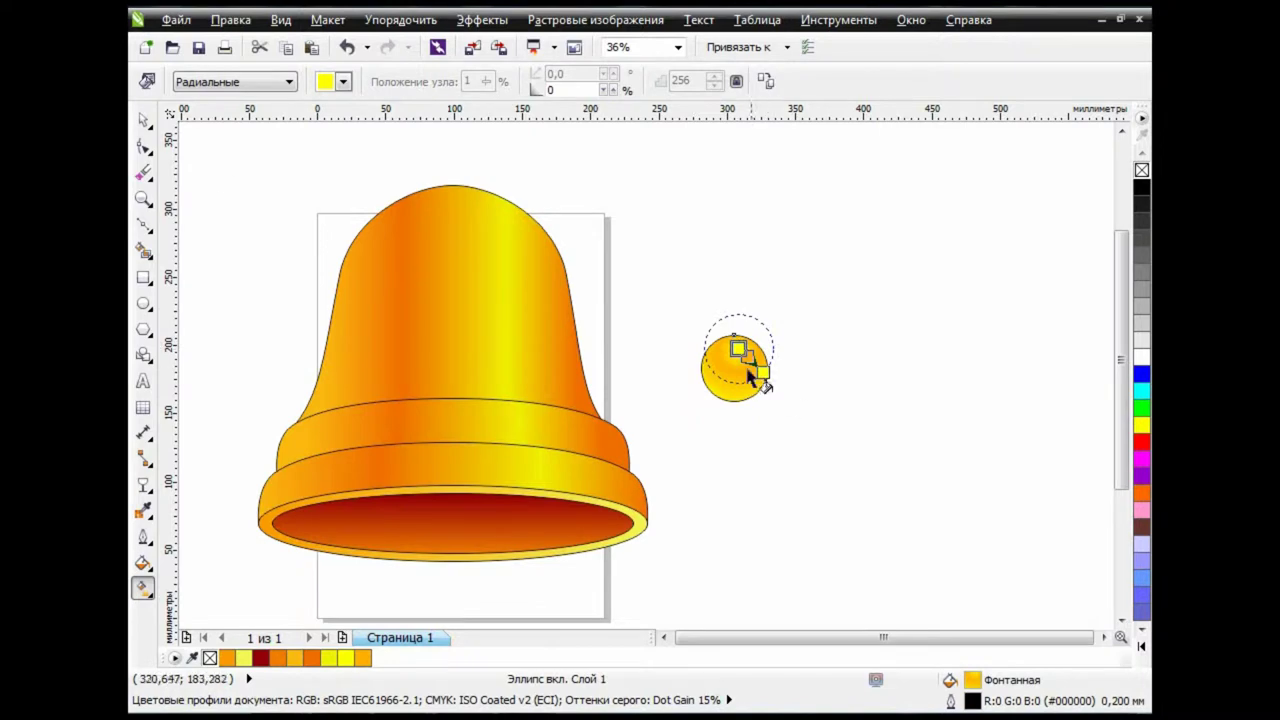
{"action": "scroll", "coordinate": [757, 352], "scroll_direction": "up", "scroll_amount": 2}
{"action": "key", "text": "space"}
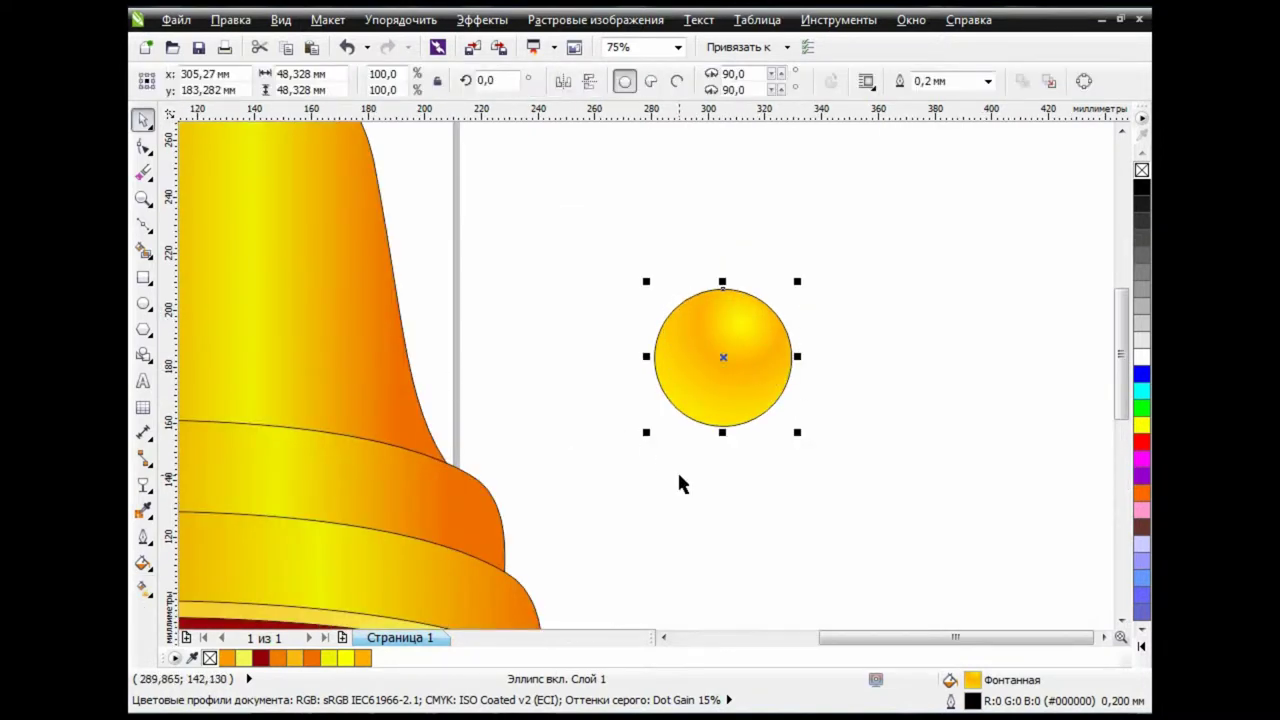
{"action": "scroll", "coordinate": [700, 510], "scroll_direction": "down", "scroll_amount": 2}
{"action": "scroll", "coordinate": [710, 535], "scroll_direction": "up", "scroll_amount": 2}
{"action": "left_click", "coordinate": [697, 519]}
{"action": "scroll", "coordinate": [693, 506], "scroll_direction": "down", "scroll_amount": 2}
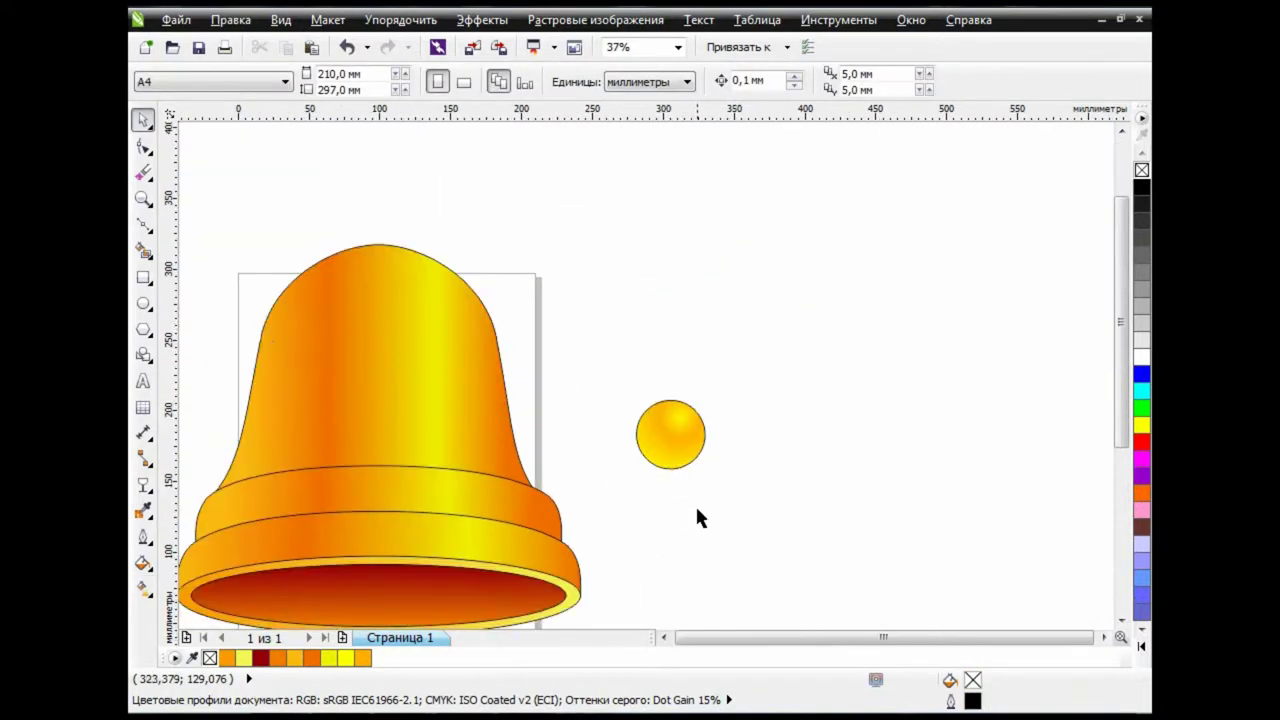
{"action": "left_click", "coordinate": [143, 277]}
Draw a tall thin rectangle above the circle and centre it horizontally on the circle
{"action": "left_click_drag", "start_coordinate": [649, 214], "coordinate": [664, 404]}
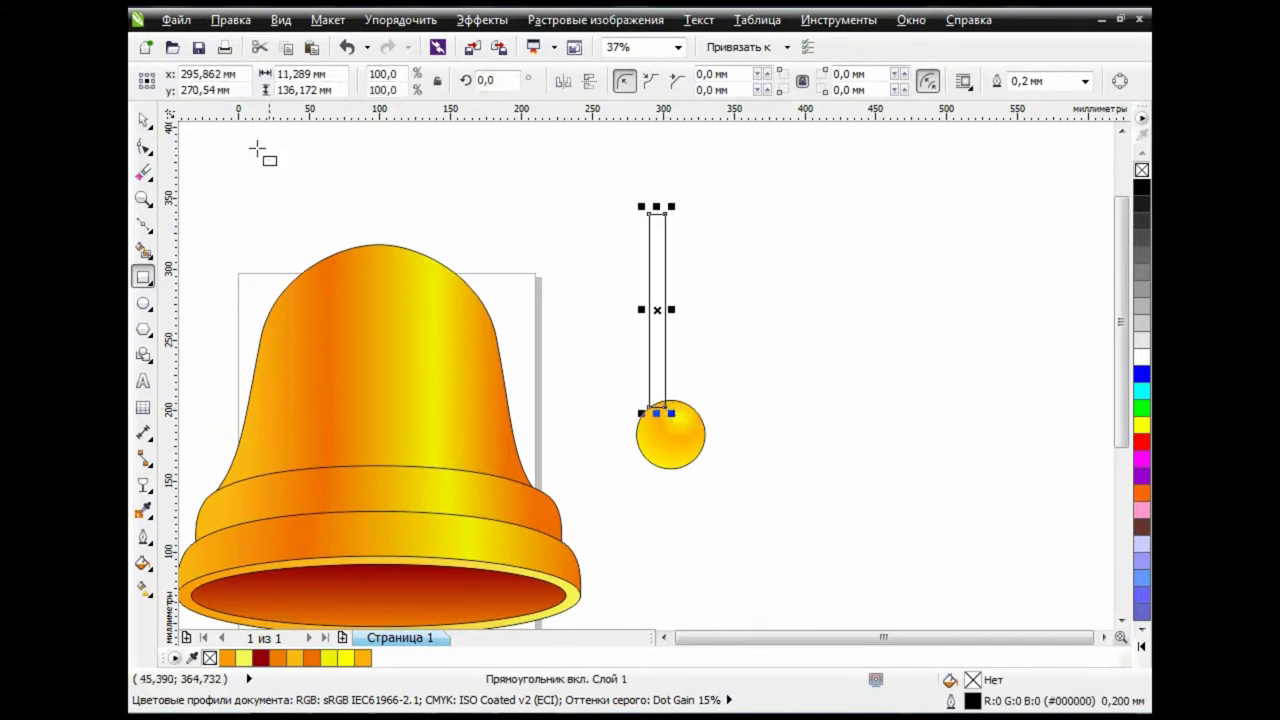
{"action": "key", "text": "space"}
{"action": "left_click", "coordinate": [674, 451], "text": "shift"}
{"action": "left_click", "coordinate": [937, 81]}
{"action": "left_click", "coordinate": [703, 463]}
{"action": "left_click", "coordinate": [784, 463]}
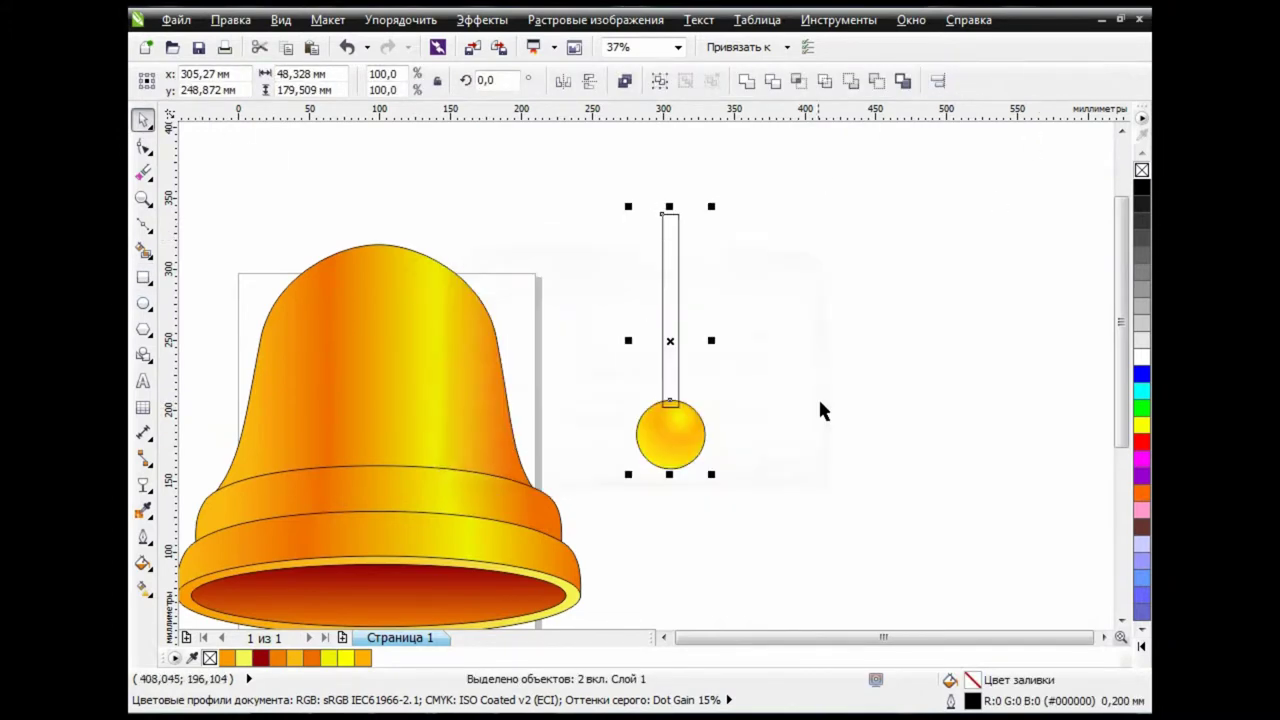
{"action": "left_click", "coordinate": [818, 397]}
Copy the bell's orange-yellow gradient fill onto the thin stick
{"action": "left_click", "coordinate": [676, 344]}
{"action": "left_click", "coordinate": [231, 19]}
{"action": "left_click", "coordinate": [318, 304]}
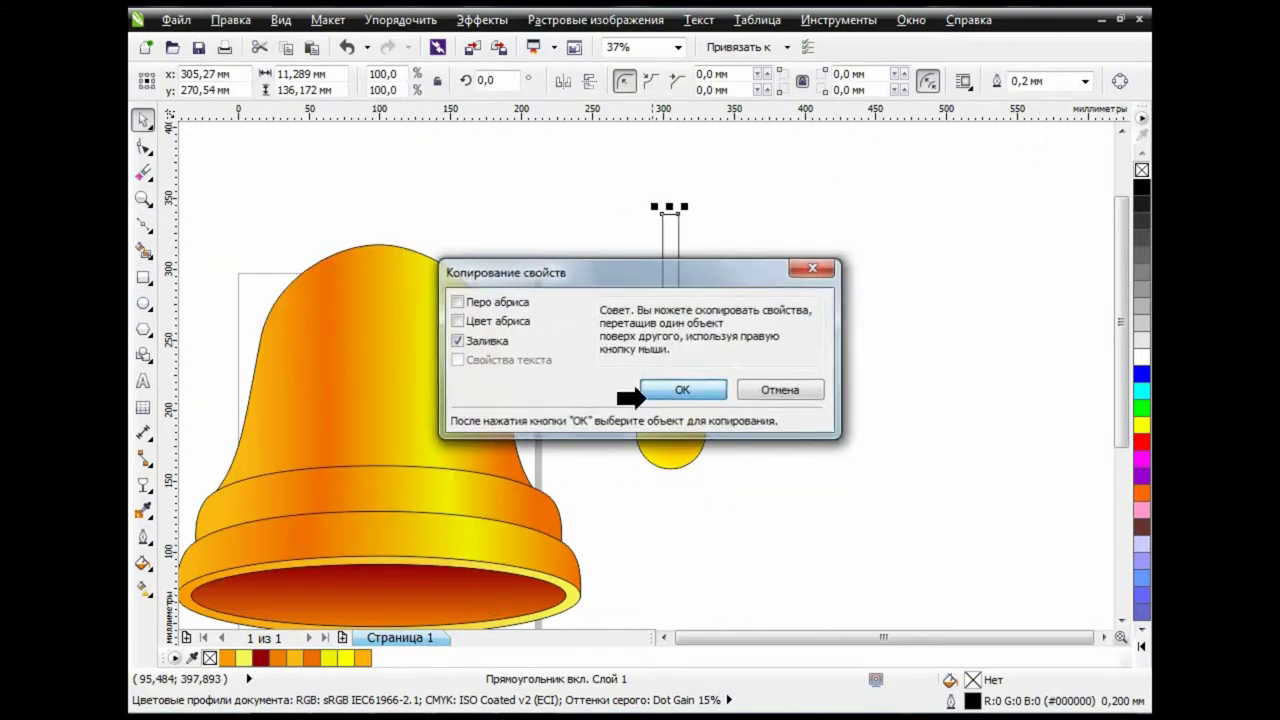
{"action": "left_click", "coordinate": [766, 381]}
{"action": "left_click", "coordinate": [670, 440]}
{"action": "left_click", "coordinate": [805, 407]}
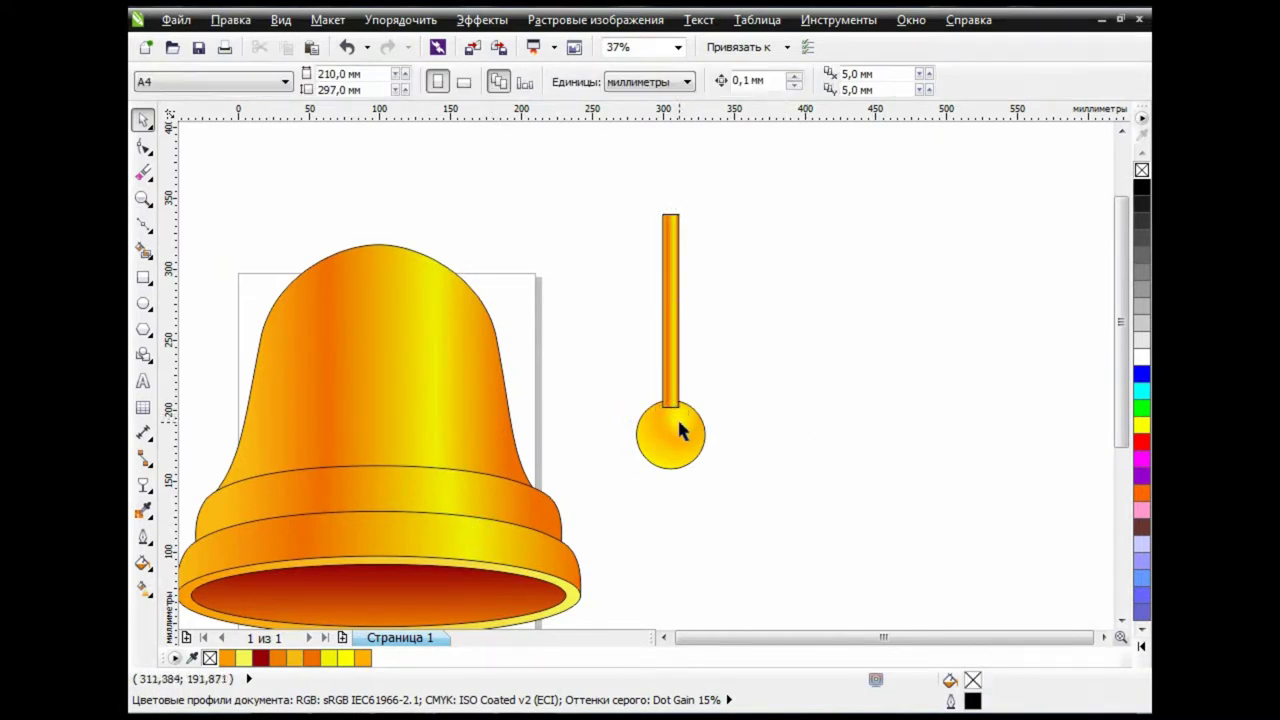
Move the ball down to the stick's lower end and select both pieces
{"action": "scroll", "coordinate": [677, 417], "scroll_direction": "up", "scroll_amount": 3}
{"action": "left_click_drag", "start_coordinate": [647, 421], "coordinate": [654, 437]}
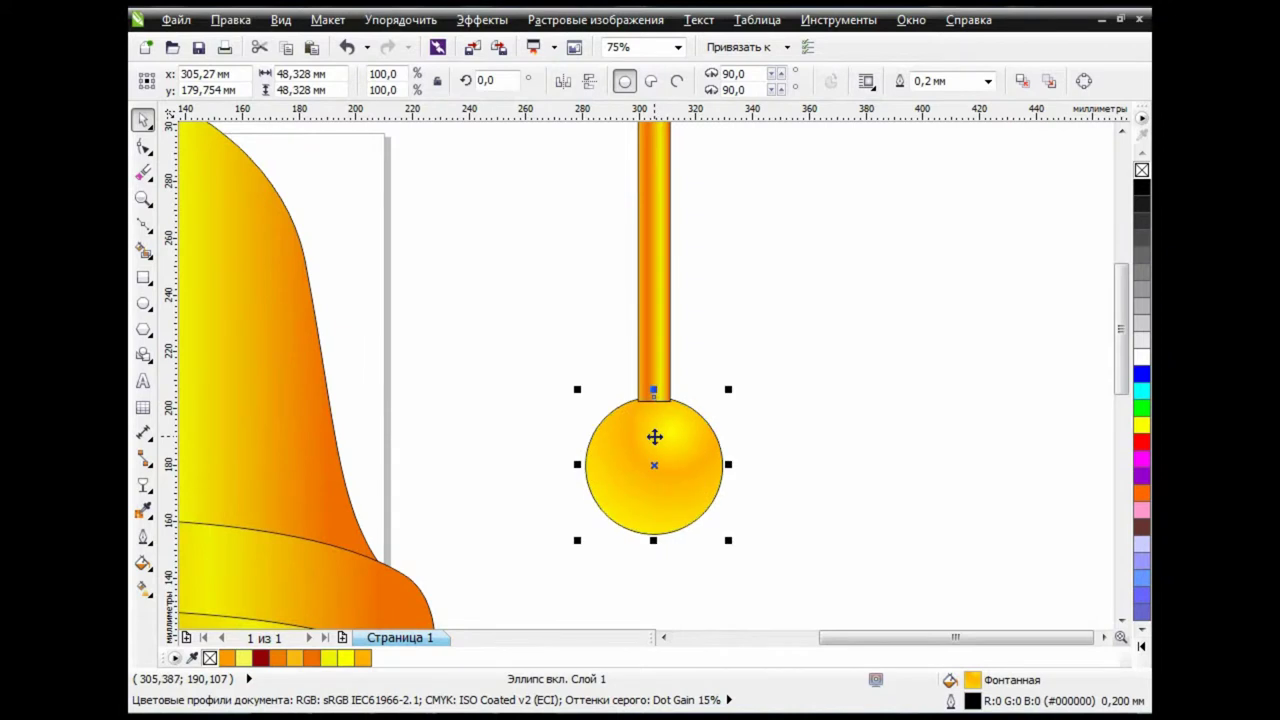
{"action": "key", "text": "Escape"}
{"action": "scroll", "coordinate": [590, 462], "scroll_direction": "down", "scroll_amount": 3}
{"action": "left_click_drag", "start_coordinate": [566, 200], "coordinate": [680, 520]}
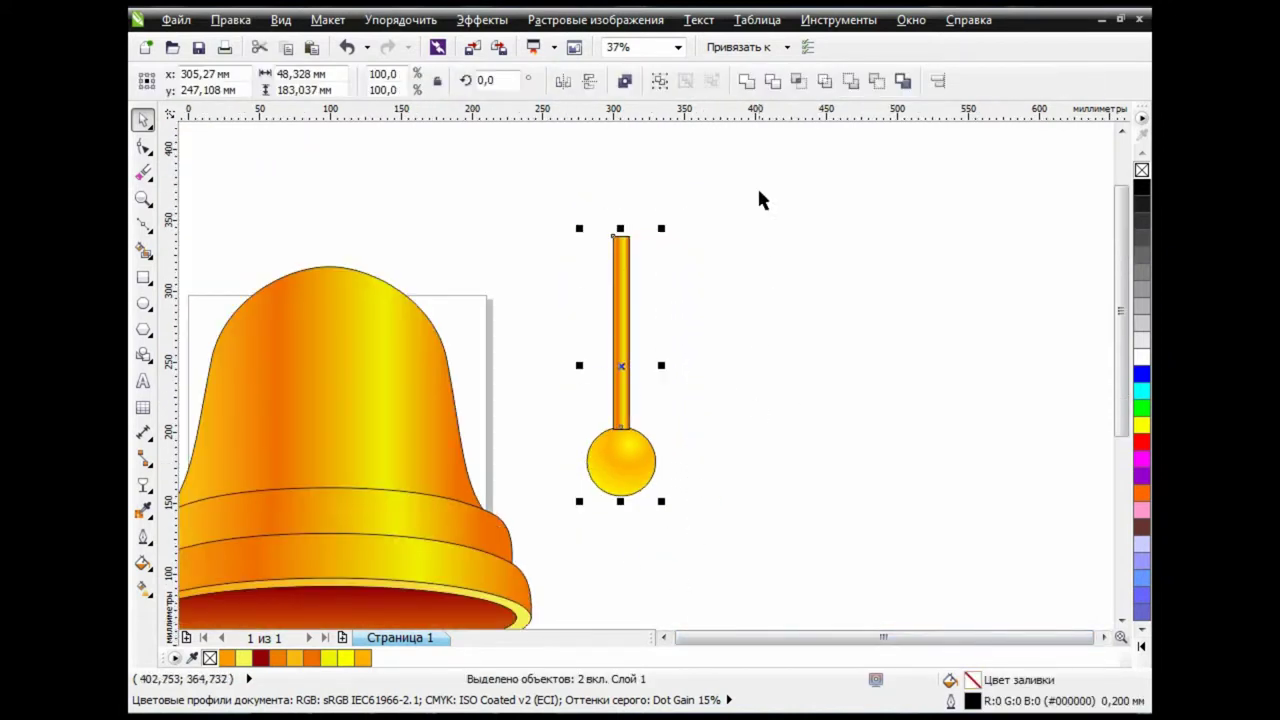
Group the stick and ball into a clapper and tilt it about 18.5°
{"action": "left_click", "coordinate": [659, 83]}
{"action": "scroll", "coordinate": [843, 434], "scroll_direction": "down", "scroll_amount": 2}
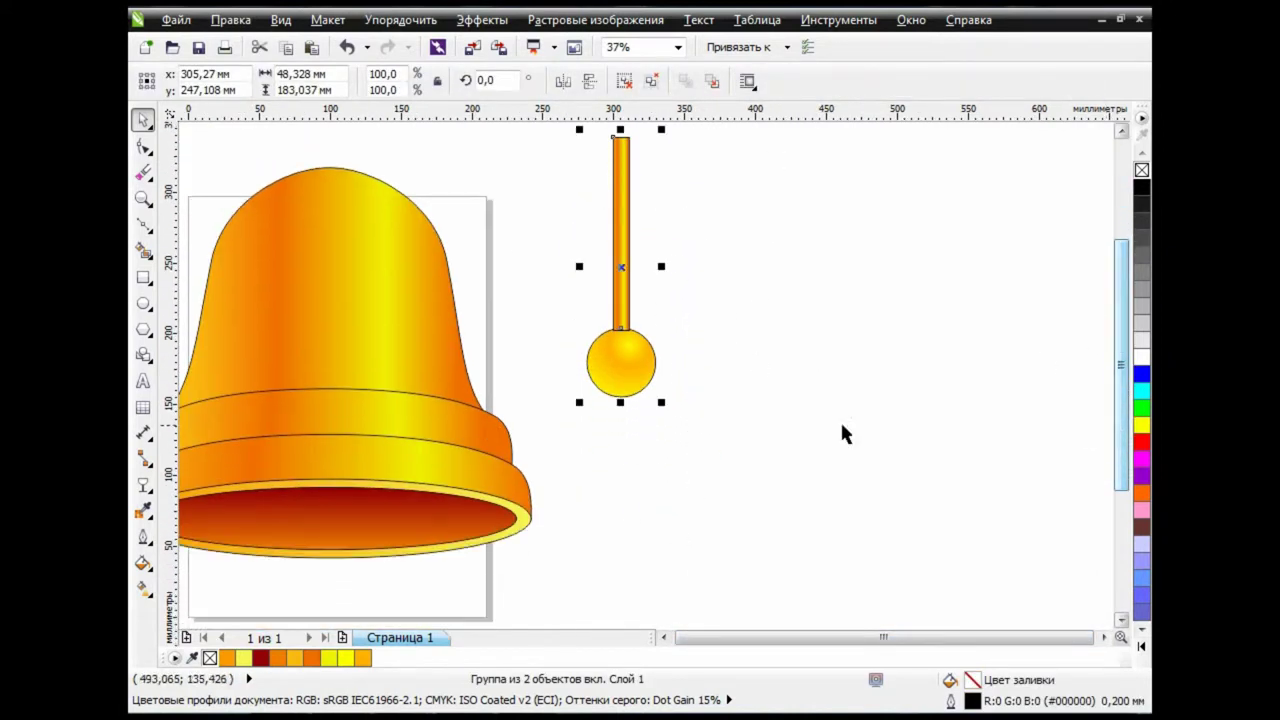
{"action": "left_click_drag", "start_coordinate": [619, 256], "coordinate": [370, 430]}
{"action": "left_click", "coordinate": [663, 637]}
{"action": "left_click", "coordinate": [663, 434]}
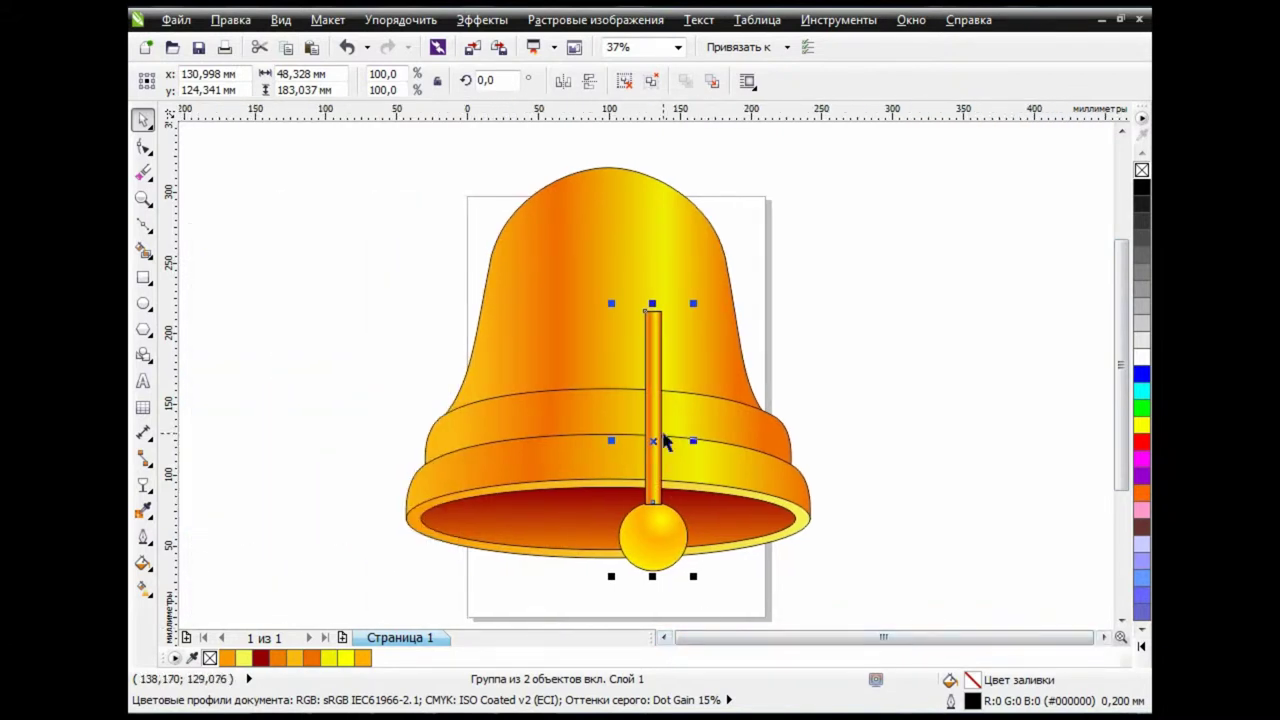
{"action": "left_click", "coordinate": [664, 410]}
{"action": "left_click_drag", "start_coordinate": [697, 306], "coordinate": [655, 290]}
Restack the clapper behind the bell and send the rim behind the clapper
{"action": "left_click", "coordinate": [911, 461]}
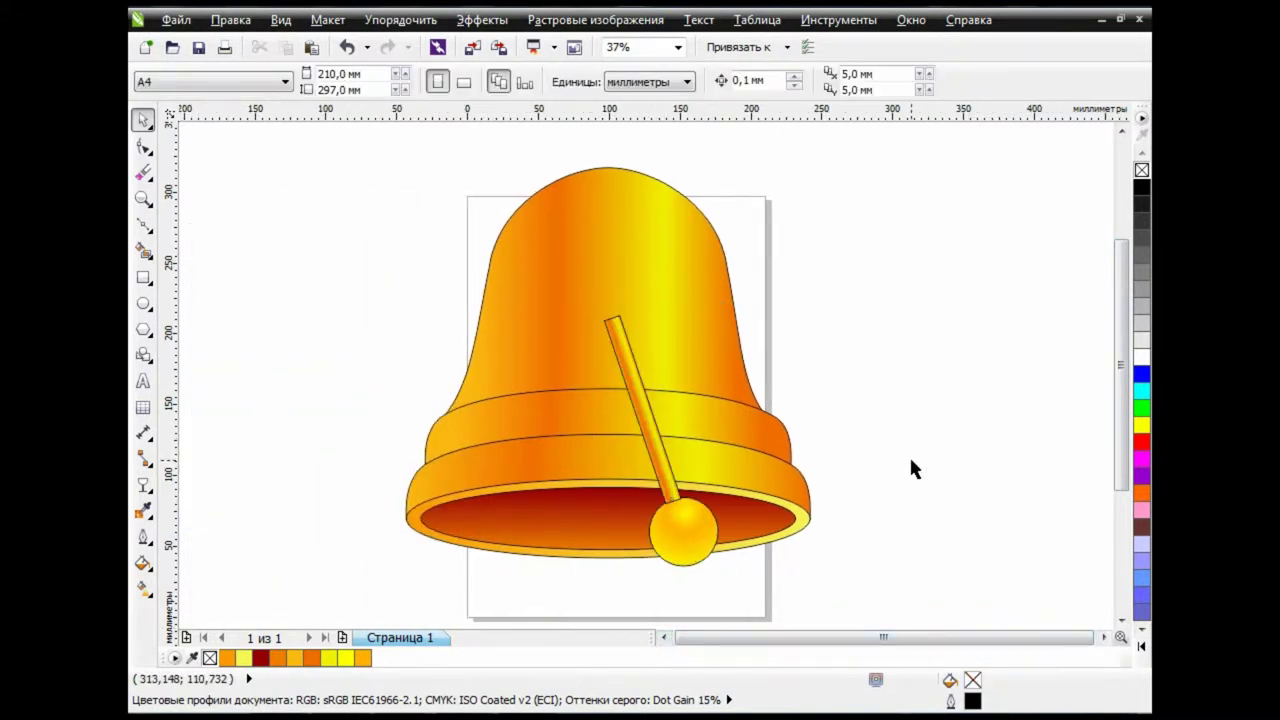
{"action": "left_click", "coordinate": [677, 534]}
{"action": "key", "text": "ctrl+Page_Down"}
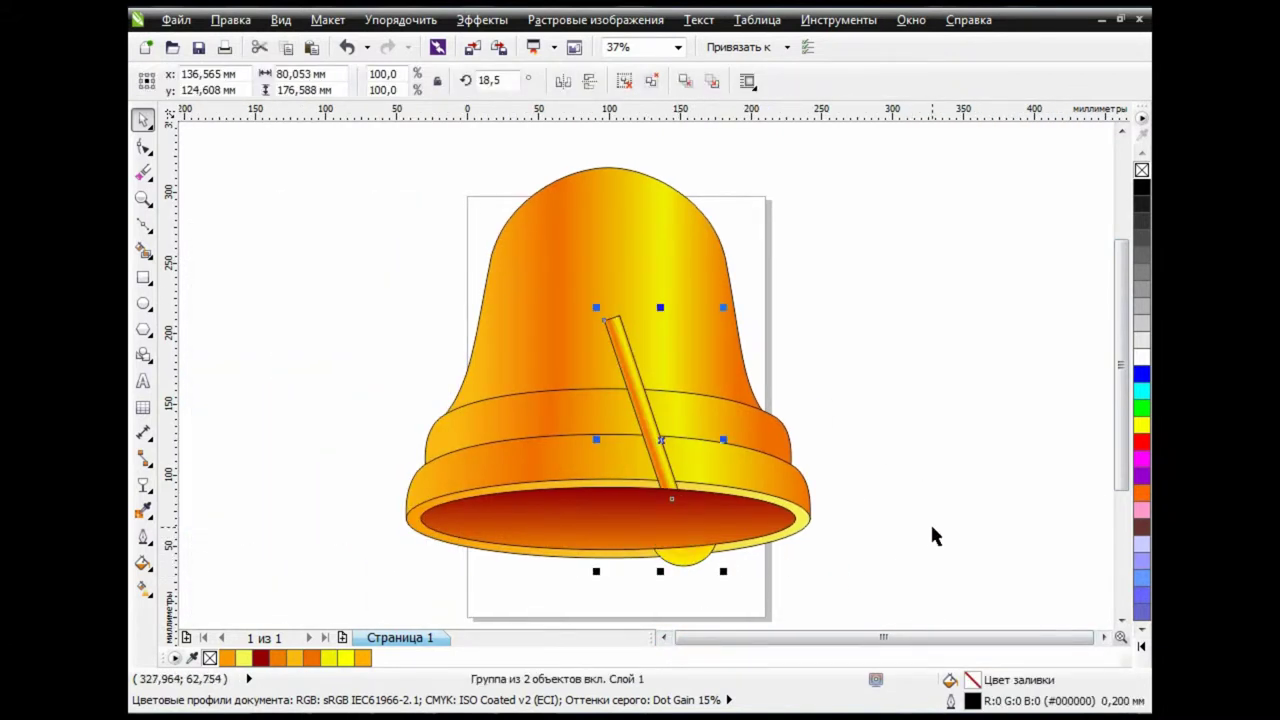
{"action": "key", "text": "ctrl+Page_Down"}
{"action": "left_click", "coordinate": [777, 526], "text": "shift"}
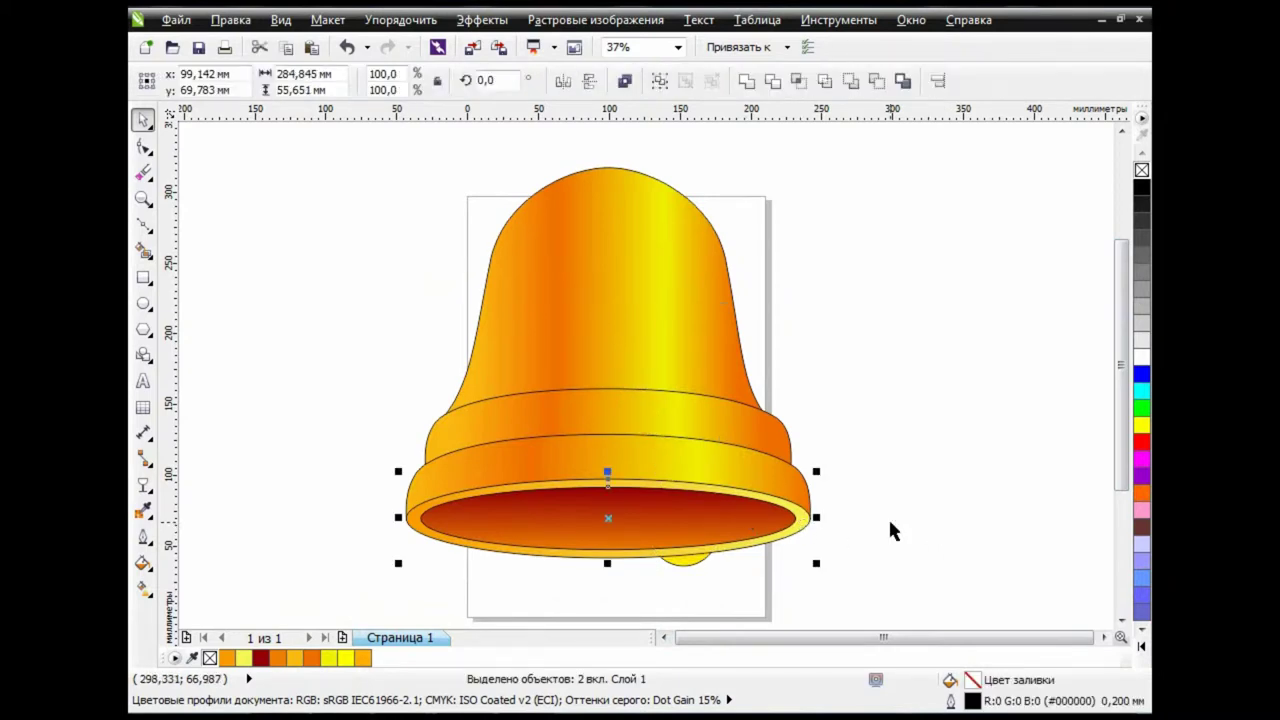
{"action": "key", "text": "ctrl+Page_Up"}
{"action": "left_click", "coordinate": [792, 470]}
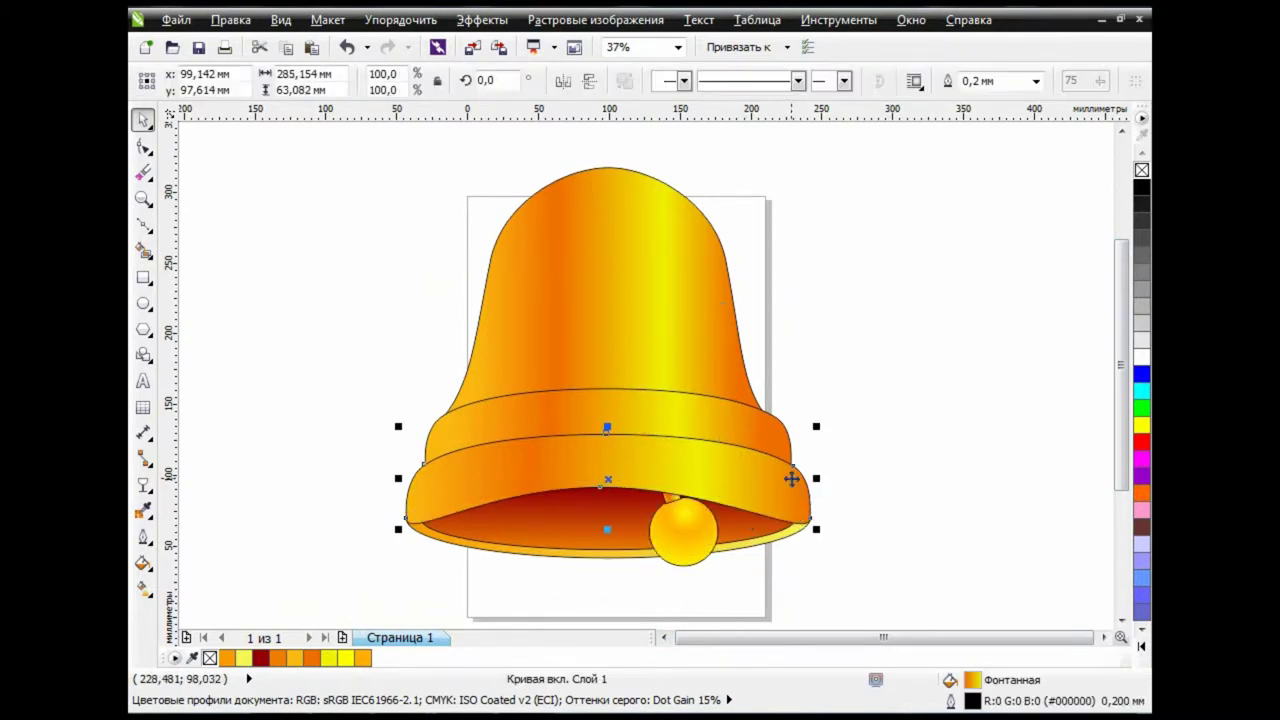
{"action": "key", "text": "ctrl+Page_Down"}
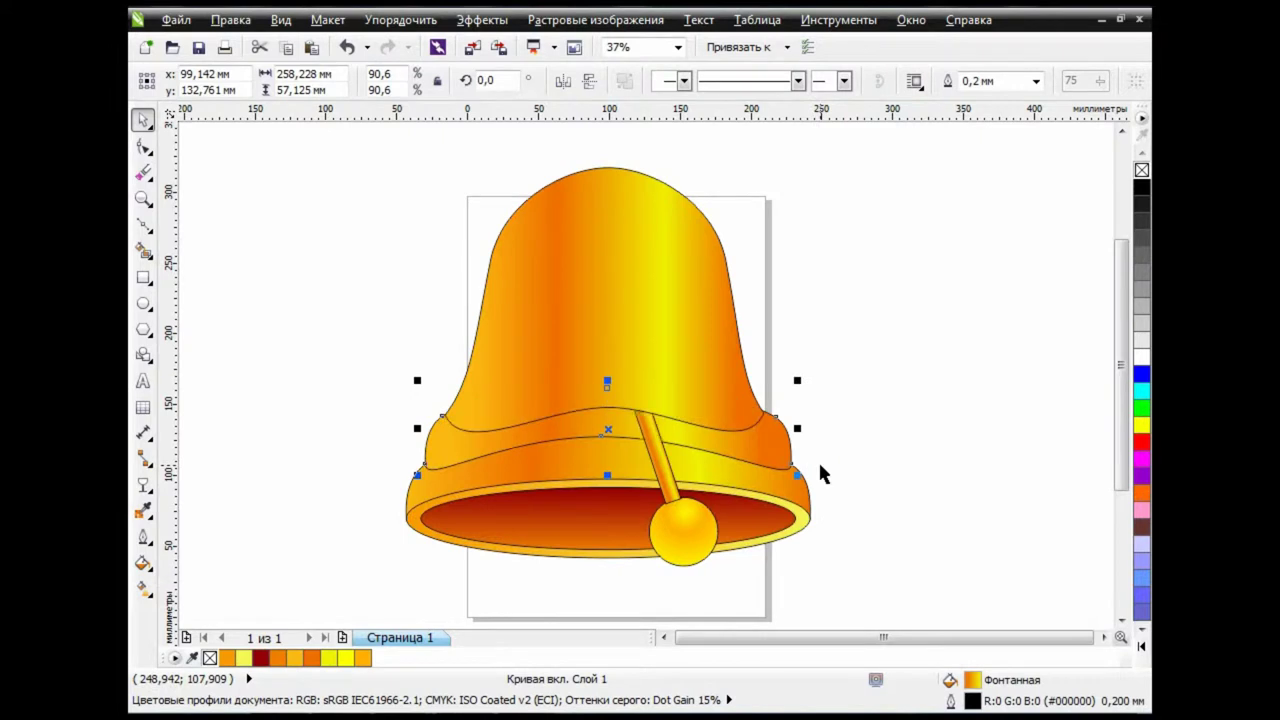
{"action": "left_click", "coordinate": [818, 460]}
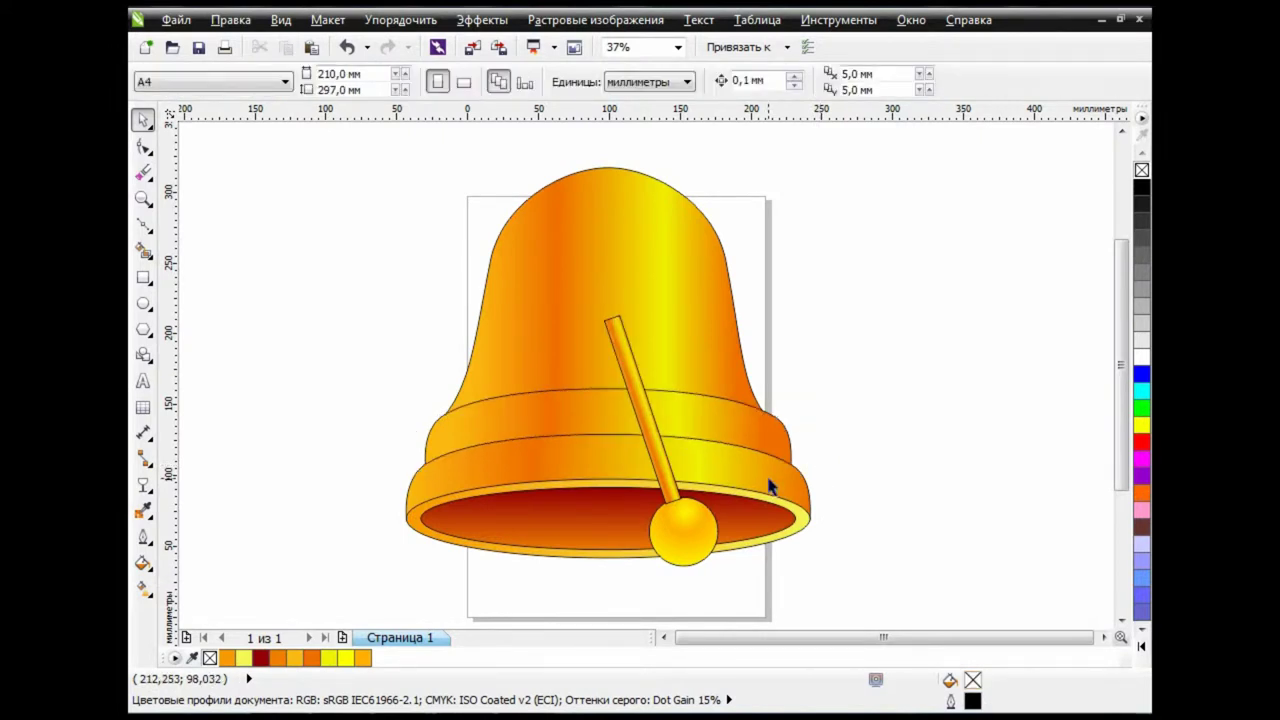
Select the clapper, rim pieces and upper body curve, and zoom in on the joint
{"action": "left_click", "coordinate": [648, 388]}
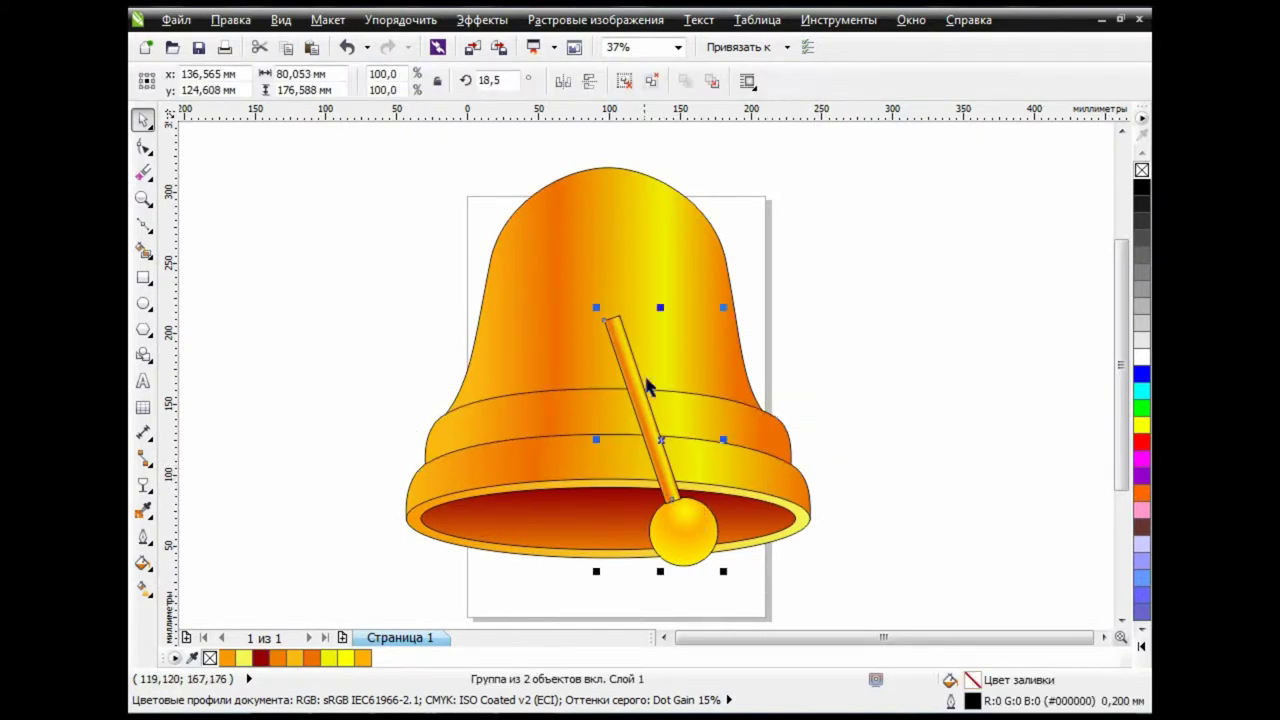
{"action": "left_click", "coordinate": [800, 517]}
{"action": "left_click", "coordinate": [808, 523]}
{"action": "left_click", "coordinate": [655, 522], "text": "shift"}
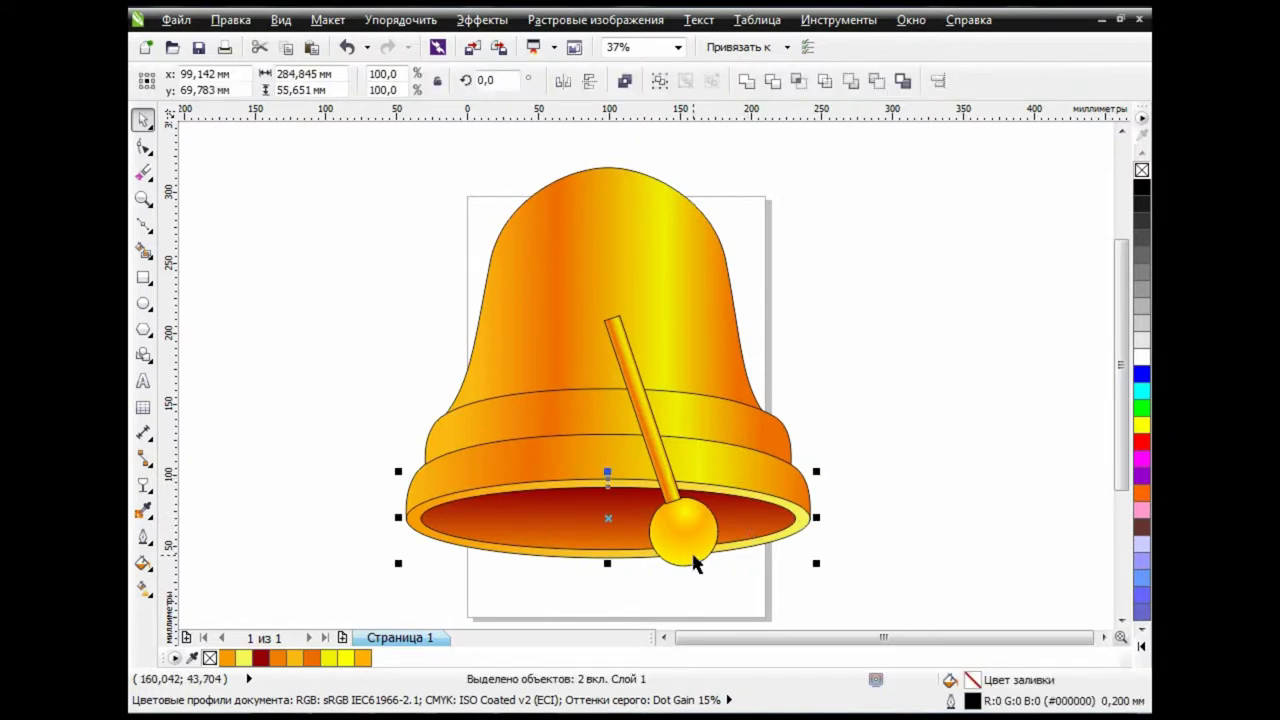
{"action": "left_click", "coordinate": [596, 254]}
{"action": "scroll", "coordinate": [654, 526], "scroll_direction": "up", "scroll_amount": 1}
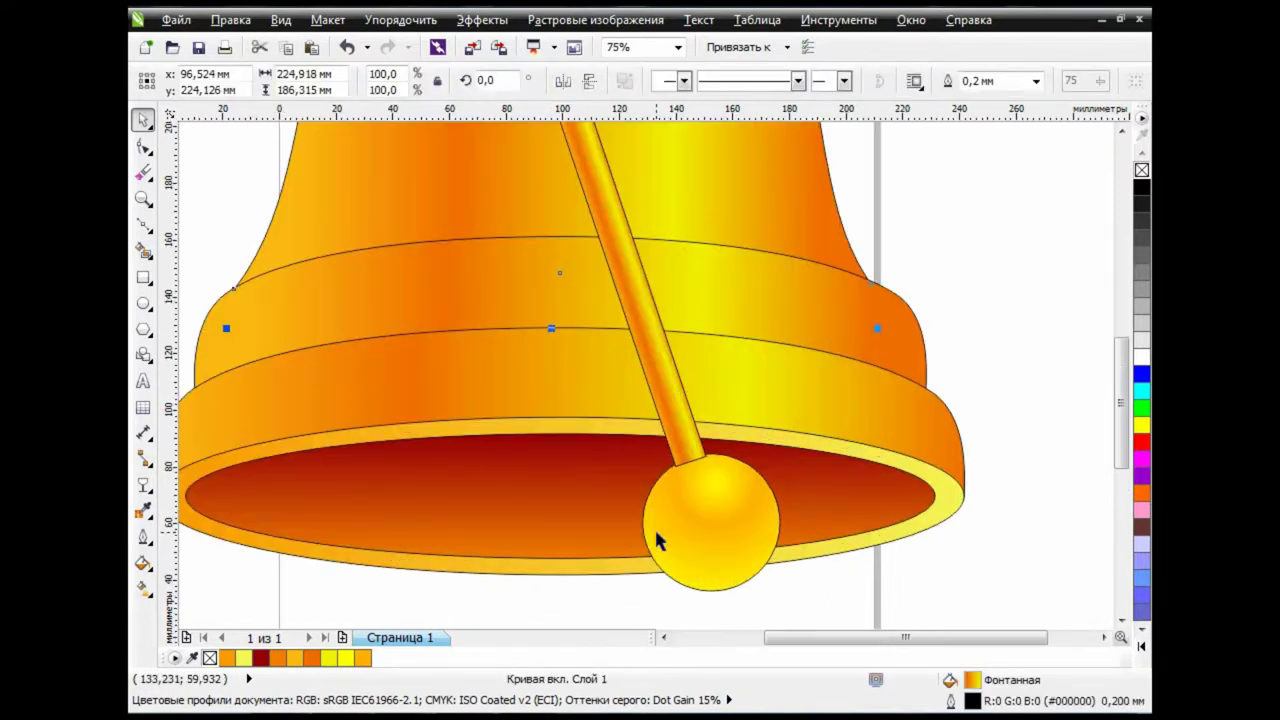
{"action": "scroll", "coordinate": [695, 510], "scroll_direction": "up", "scroll_amount": 1}
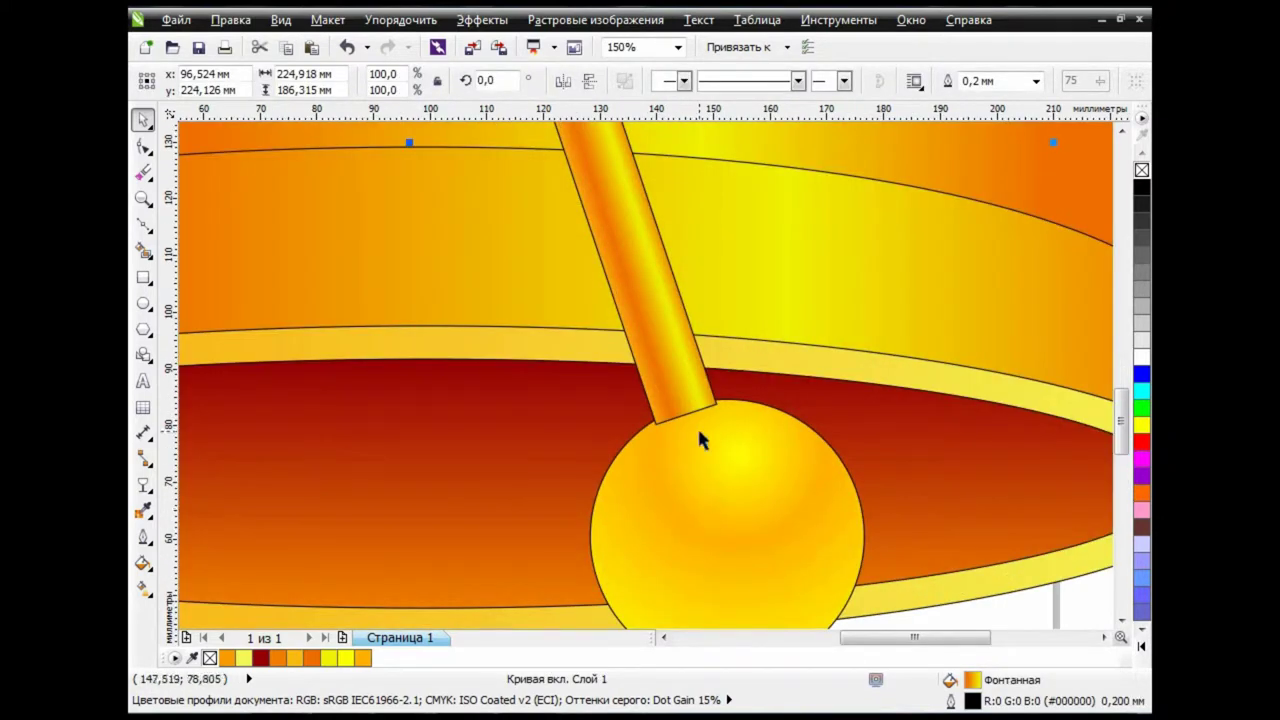
Select the clapper rod on its own and convert it to curves
{"action": "key", "text": "F10"}
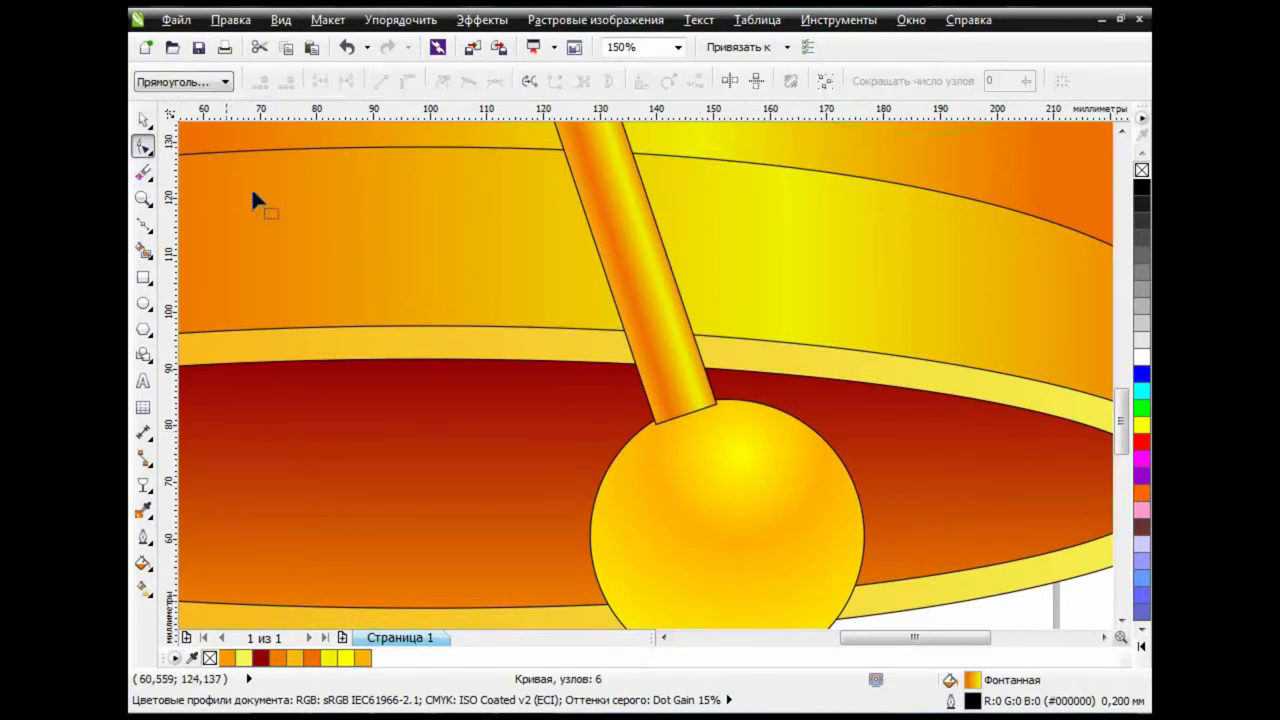
{"action": "key", "text": "space"}
{"action": "double_click", "coordinate": [668, 380]}
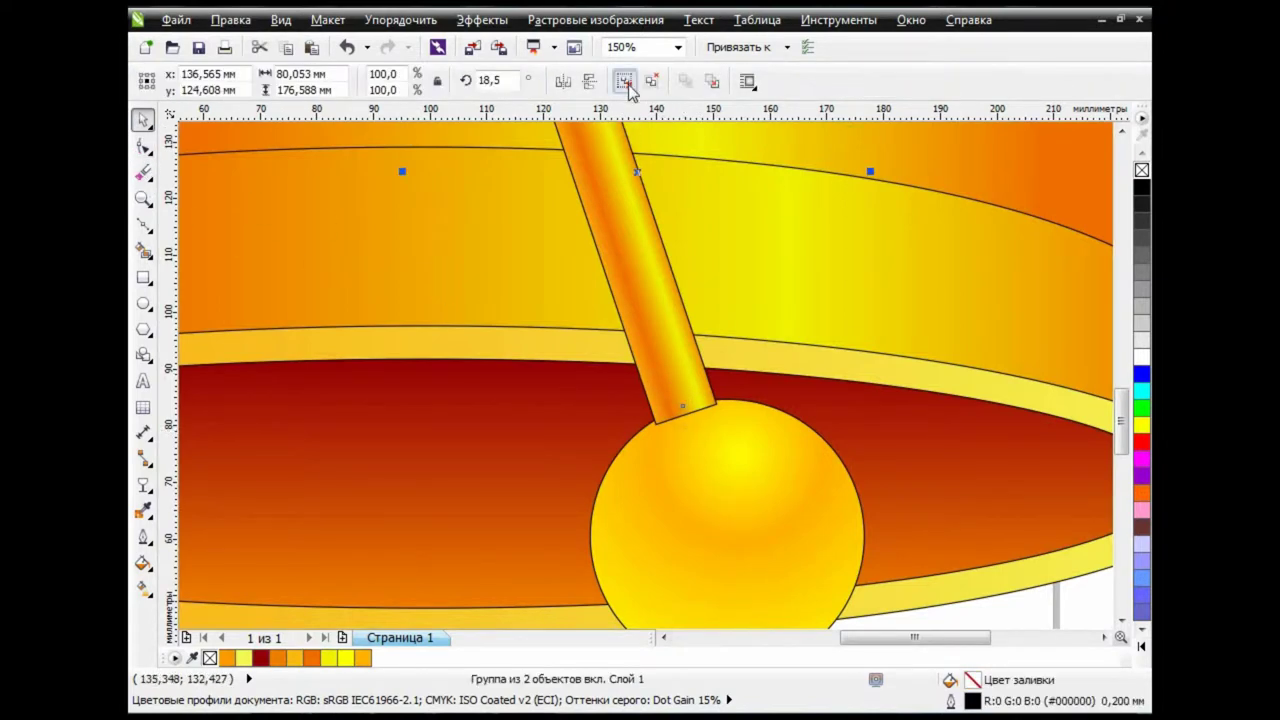
{"action": "key", "text": "Escape"}
{"action": "key", "text": "F10"}
{"action": "left_click", "coordinate": [640, 323]}
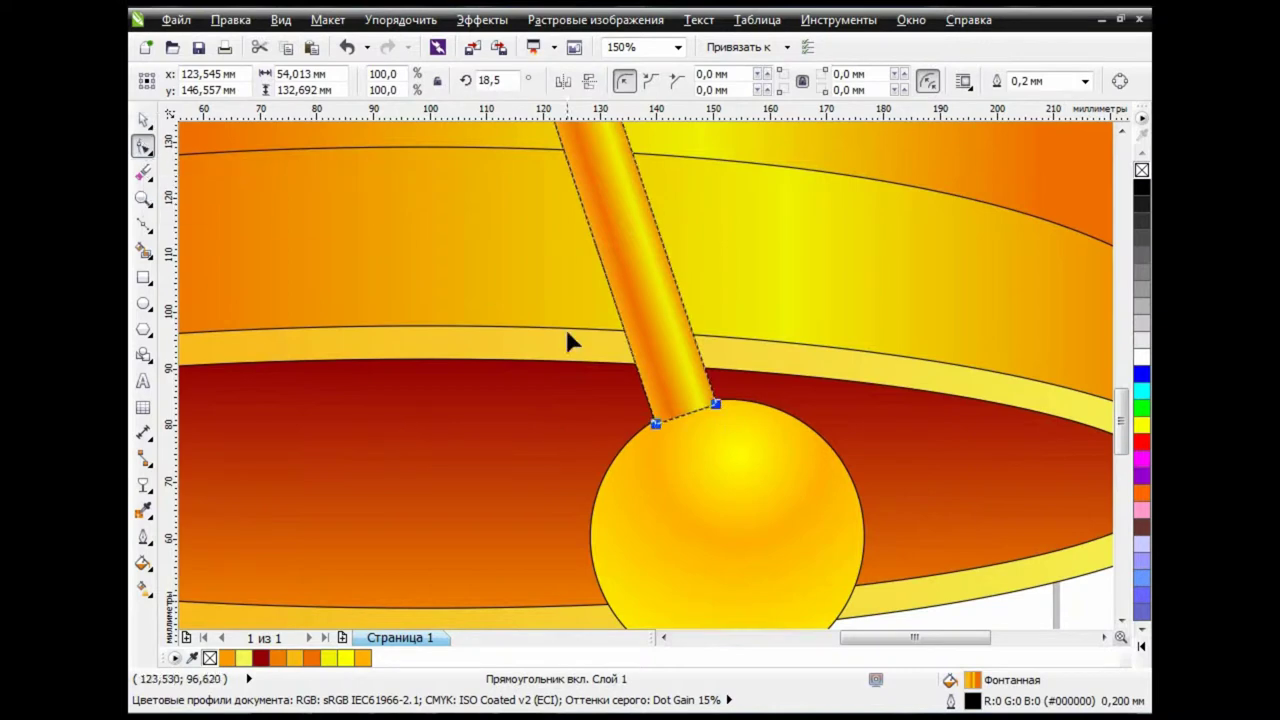
{"action": "left_click", "coordinate": [963, 81]}
Cut the rod in two at the bell's rim with the Eraser
{"action": "left_click", "coordinate": [636, 366]}
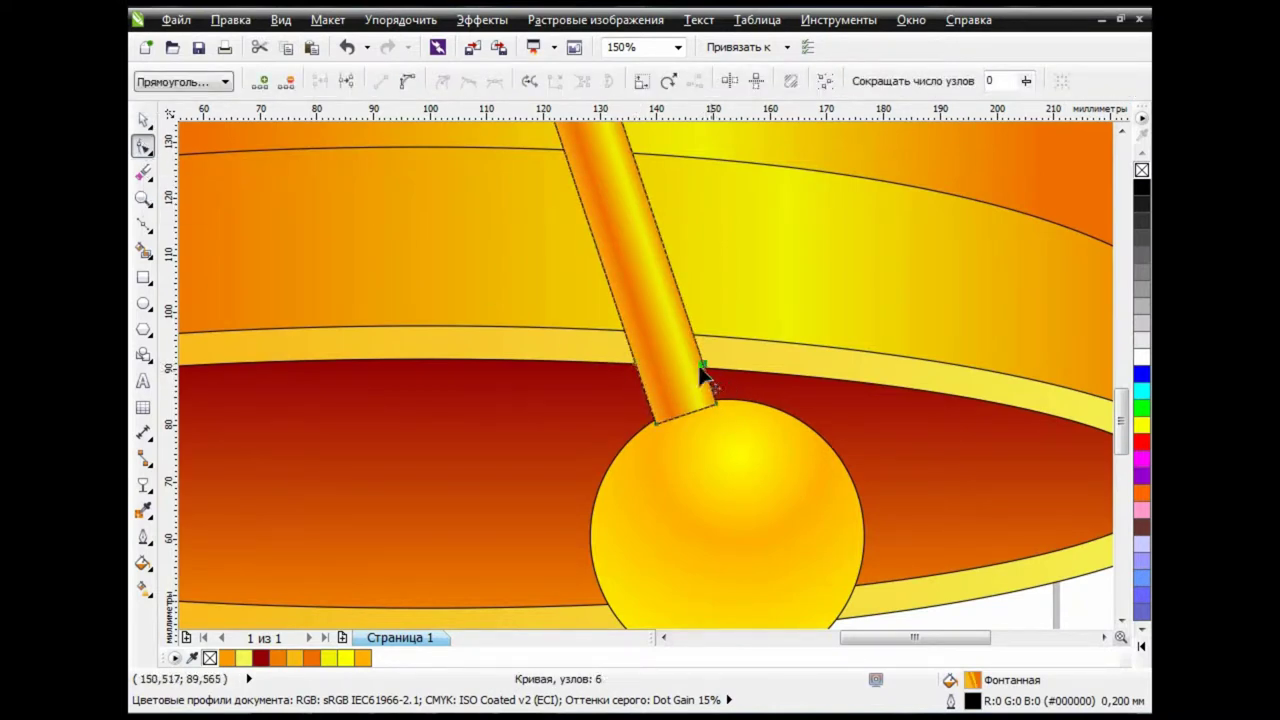
{"action": "left_click", "coordinate": [143, 172]}
{"action": "left_click", "coordinate": [249, 220]}
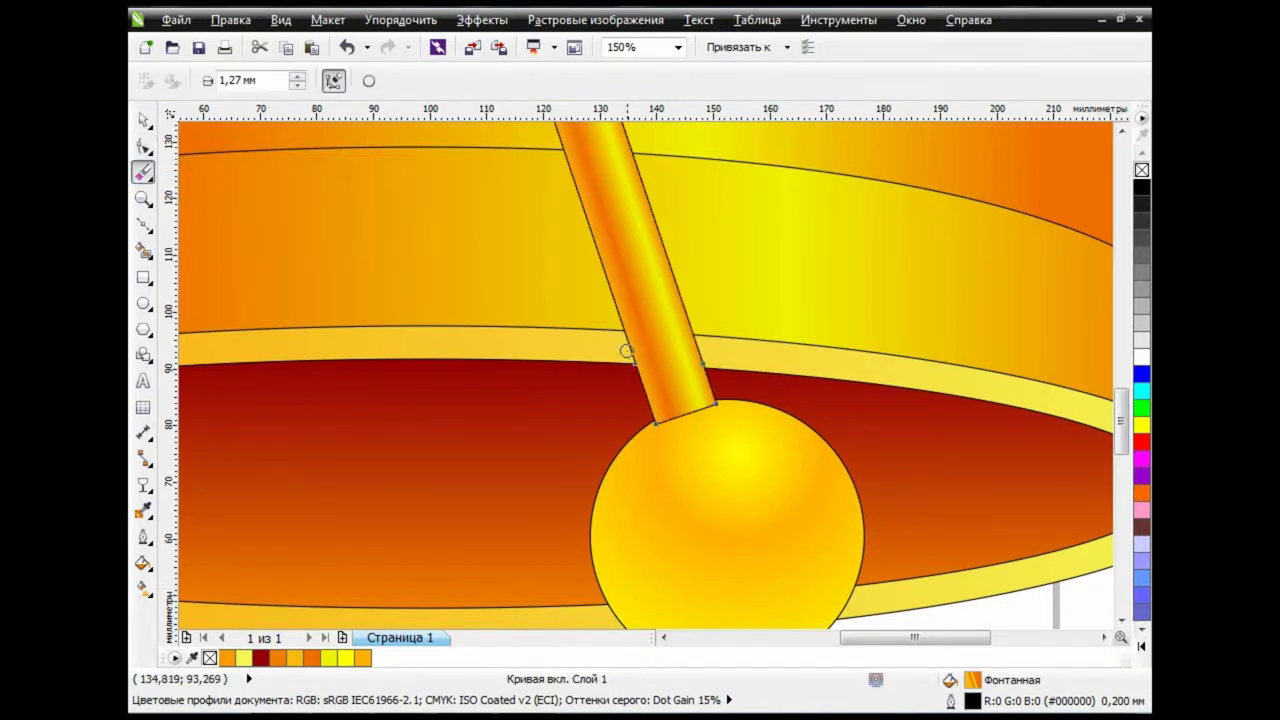
{"action": "scroll", "coordinate": [625, 347], "scroll_direction": "up", "scroll_amount": 2}
{"action": "scroll", "coordinate": [625, 347], "scroll_direction": "up", "scroll_amount": 2}
{"action": "left_click_drag", "start_coordinate": [638, 368], "coordinate": [940, 387]}
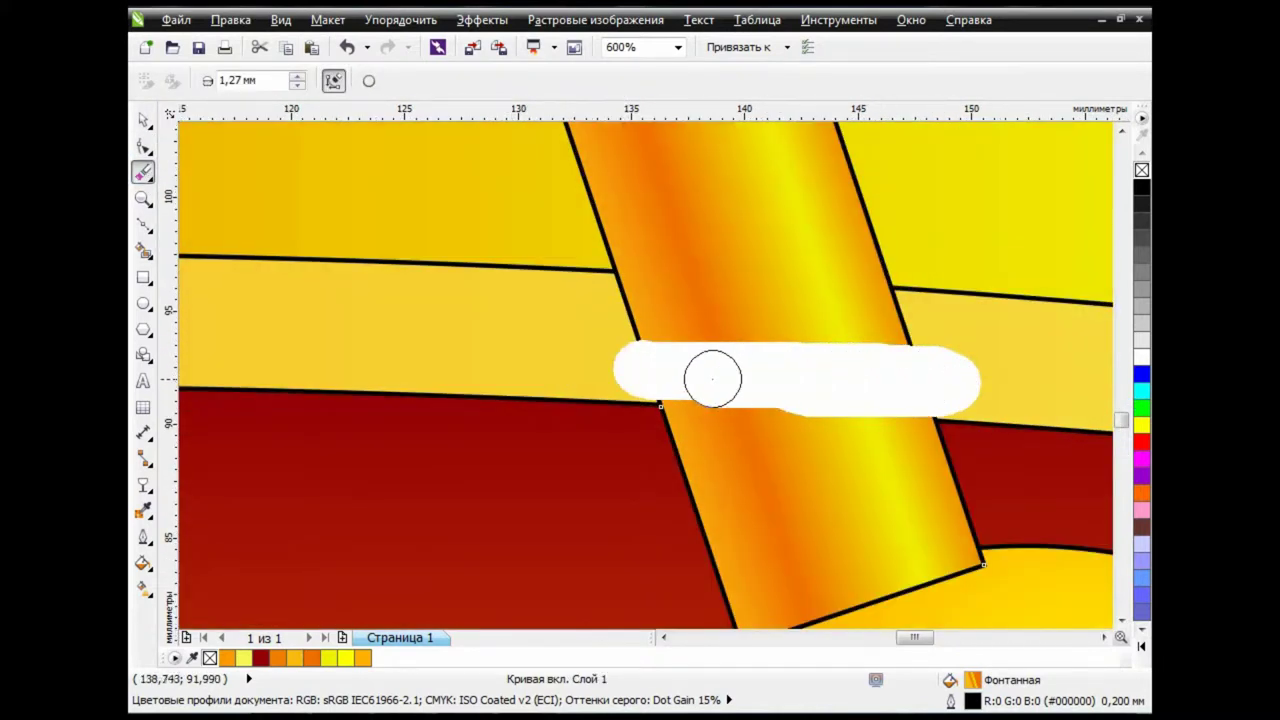
{"action": "left_click_drag", "start_coordinate": [940, 387], "coordinate": [672, 365]}
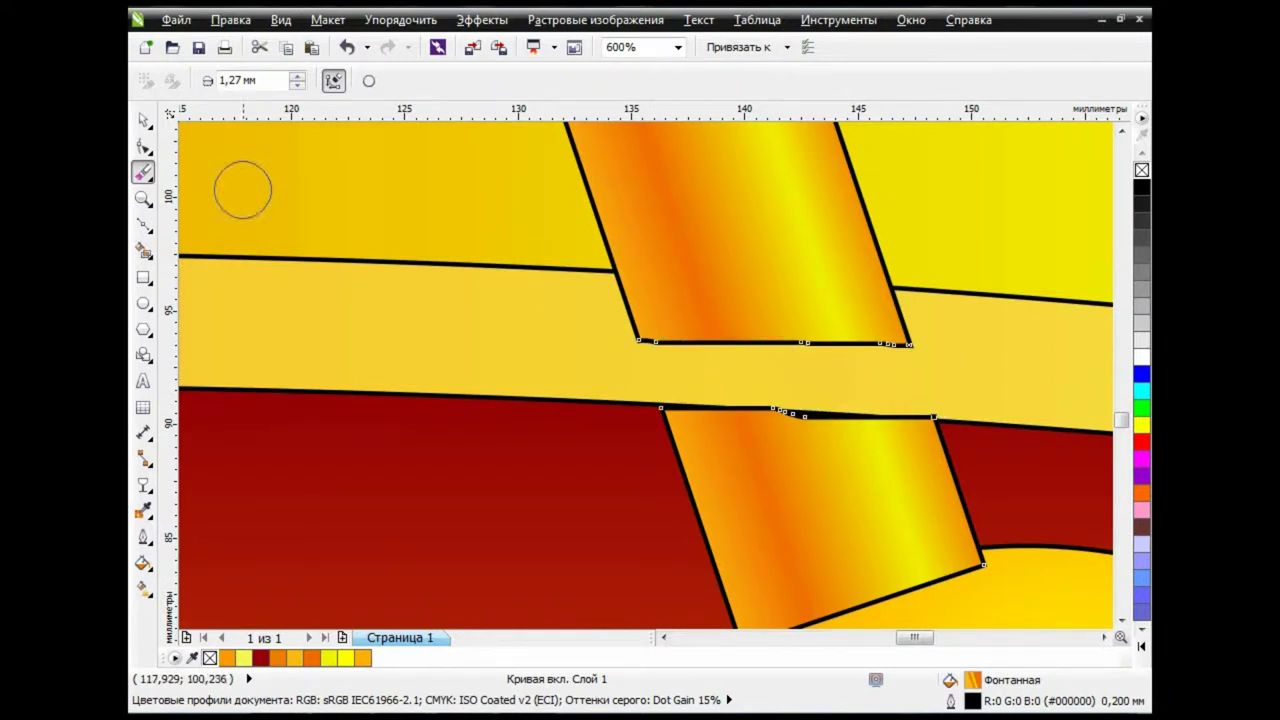
{"action": "scroll", "coordinate": [628, 290], "scroll_direction": "down", "scroll_amount": 5}
{"action": "scroll", "coordinate": [668, 300], "scroll_direction": "down", "scroll_amount": 1}
Delete the rod's upper nodes and pull its top node down to the rim
{"action": "left_click", "coordinate": [143, 146]}
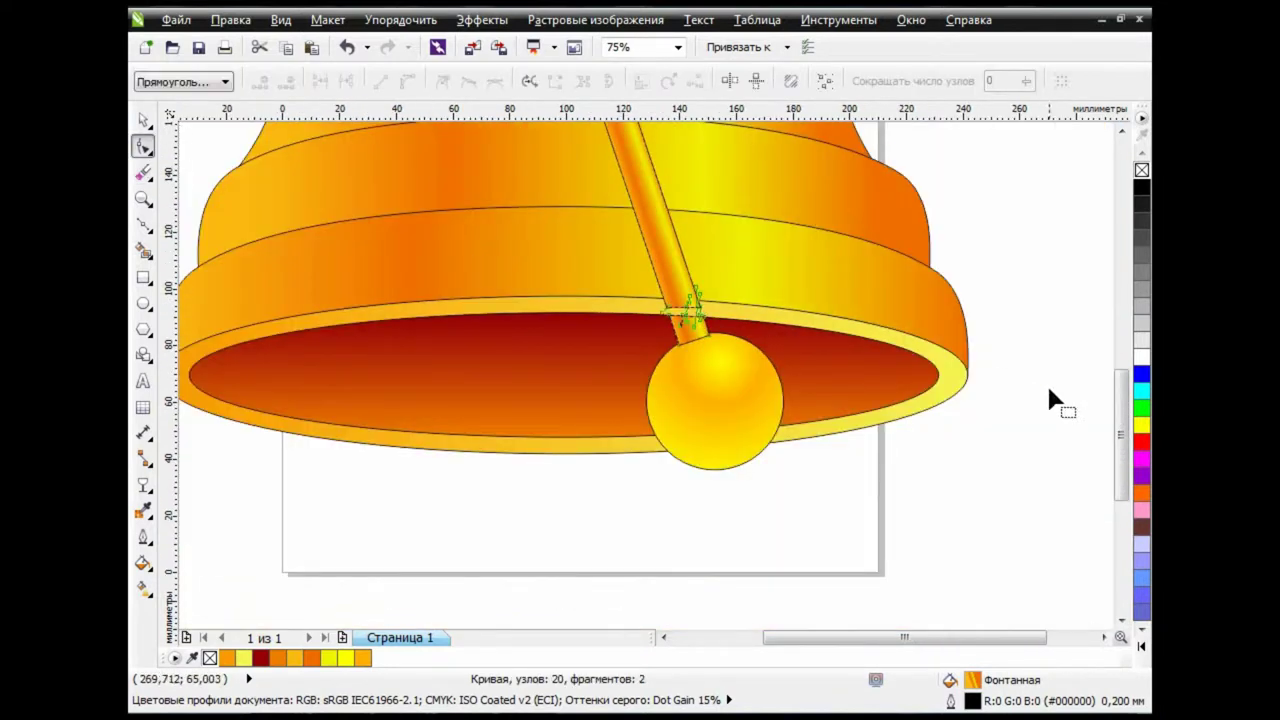
{"action": "key", "text": "Delete"}
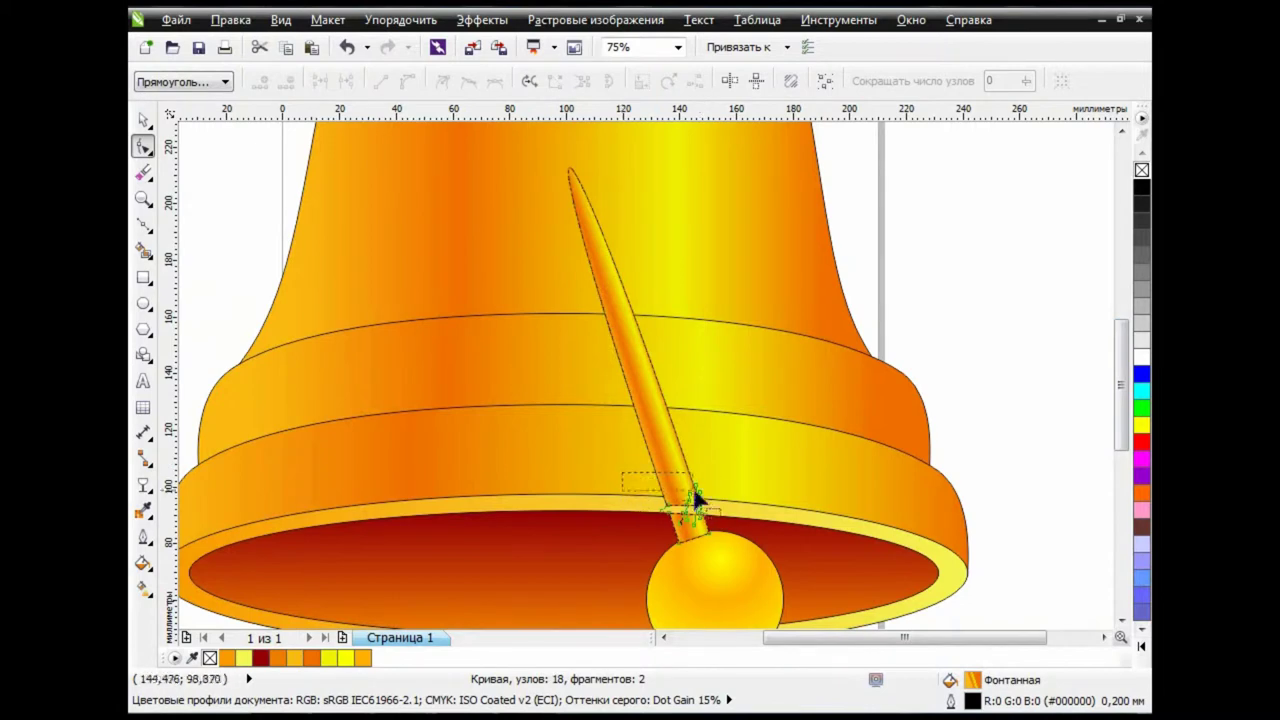
{"action": "mouse_move", "coordinate": [697, 497]}
{"action": "left_mouse_down"}
{"action": "mouse_move", "coordinate": [720, 514]}
{"action": "mouse_move", "coordinate": [655, 490]}
{"action": "left_mouse_up"}
{"action": "key", "text": "Delete"}
{"action": "key", "text": "Delete"}
{"action": "key", "text": "Delete"}
{"action": "scroll", "coordinate": [679, 549], "scroll_direction": "up", "scroll_amount": 4}
{"action": "scroll", "coordinate": [729, 212], "scroll_direction": "up", "scroll_amount": 2}
{"action": "left_click_drag", "start_coordinate": [714, 207], "coordinate": [712, 202]}
Select the clapper ball and the trimmed rod stub together
{"action": "scroll", "coordinate": [695, 247], "scroll_direction": "down", "scroll_amount": 5}
{"action": "scroll", "coordinate": [719, 295], "scroll_direction": "down", "scroll_amount": 3}
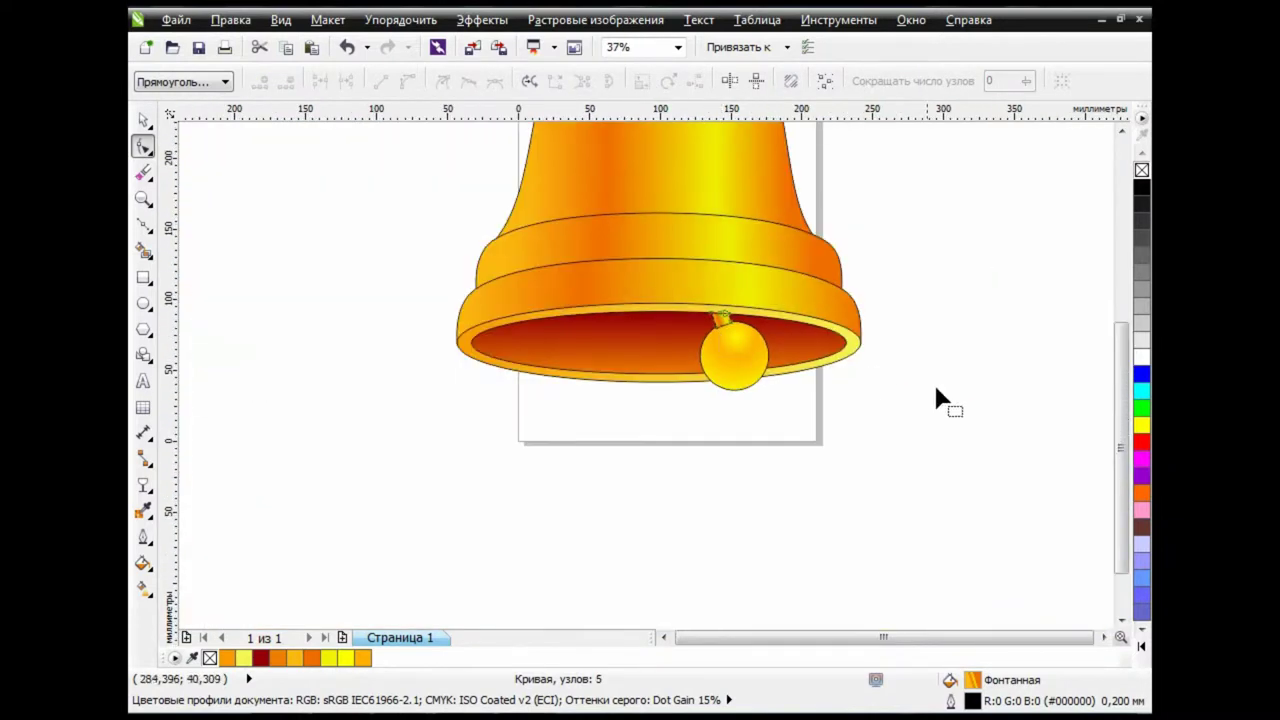
{"action": "left_click_drag", "start_coordinate": [1120, 420], "coordinate": [1120, 340]}
{"action": "key", "text": "space"}
{"action": "left_click_drag", "start_coordinate": [842, 604], "coordinate": [670, 500]}
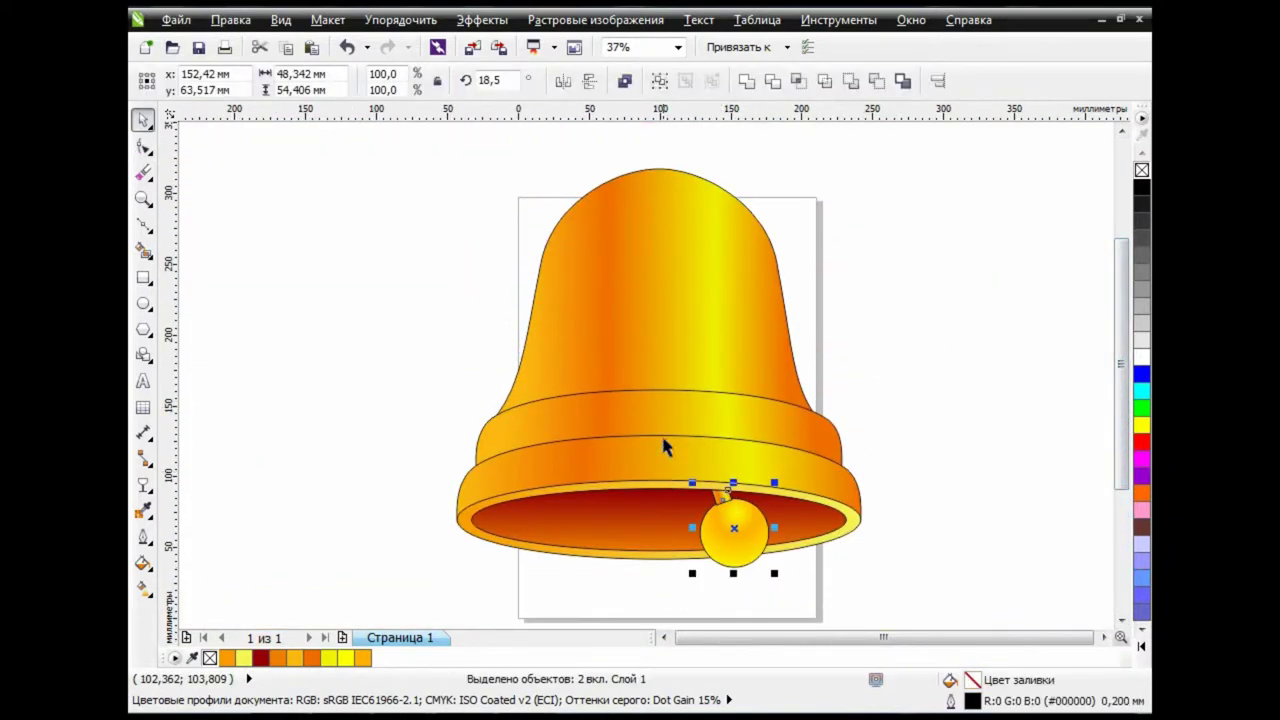
Draw a Bezier shading outline over the ball's left side and remove its top loop
{"action": "left_click", "coordinate": [953, 547]}
{"action": "scroll", "coordinate": [780, 540], "scroll_direction": "up", "scroll_amount": 3}
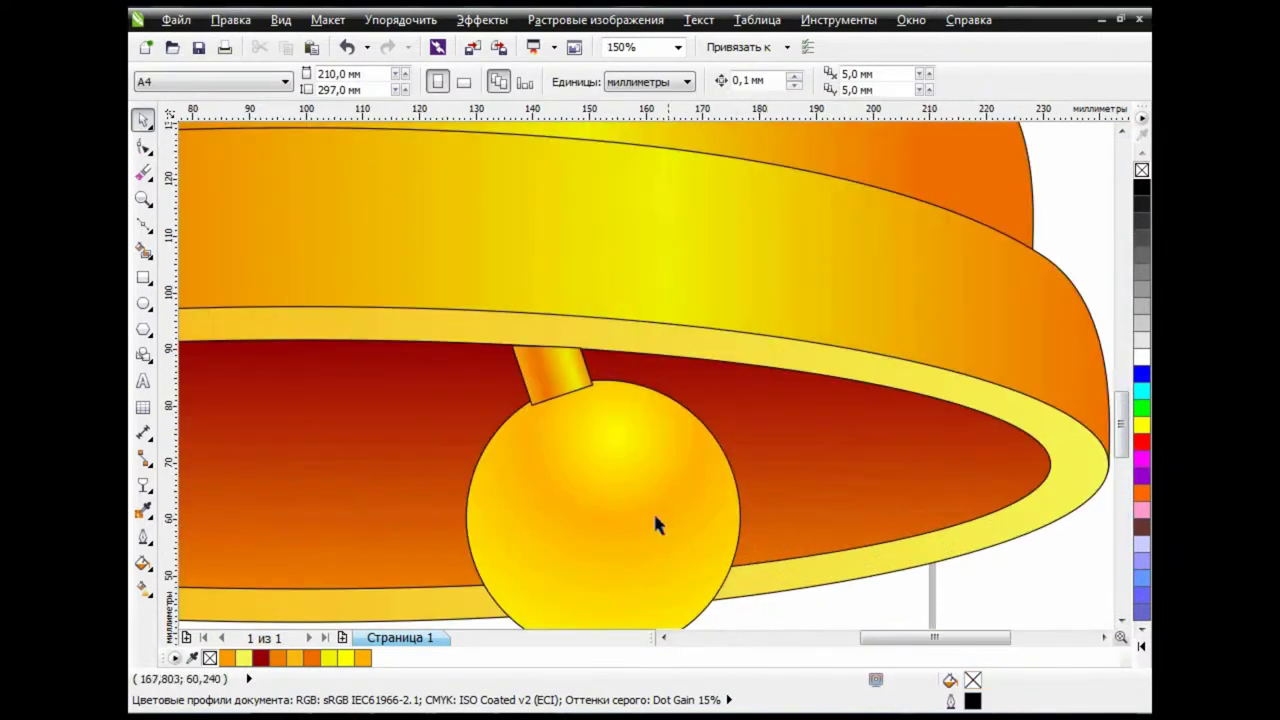
{"action": "left_click", "coordinate": [149, 231]}
{"action": "left_click", "coordinate": [212, 271]}
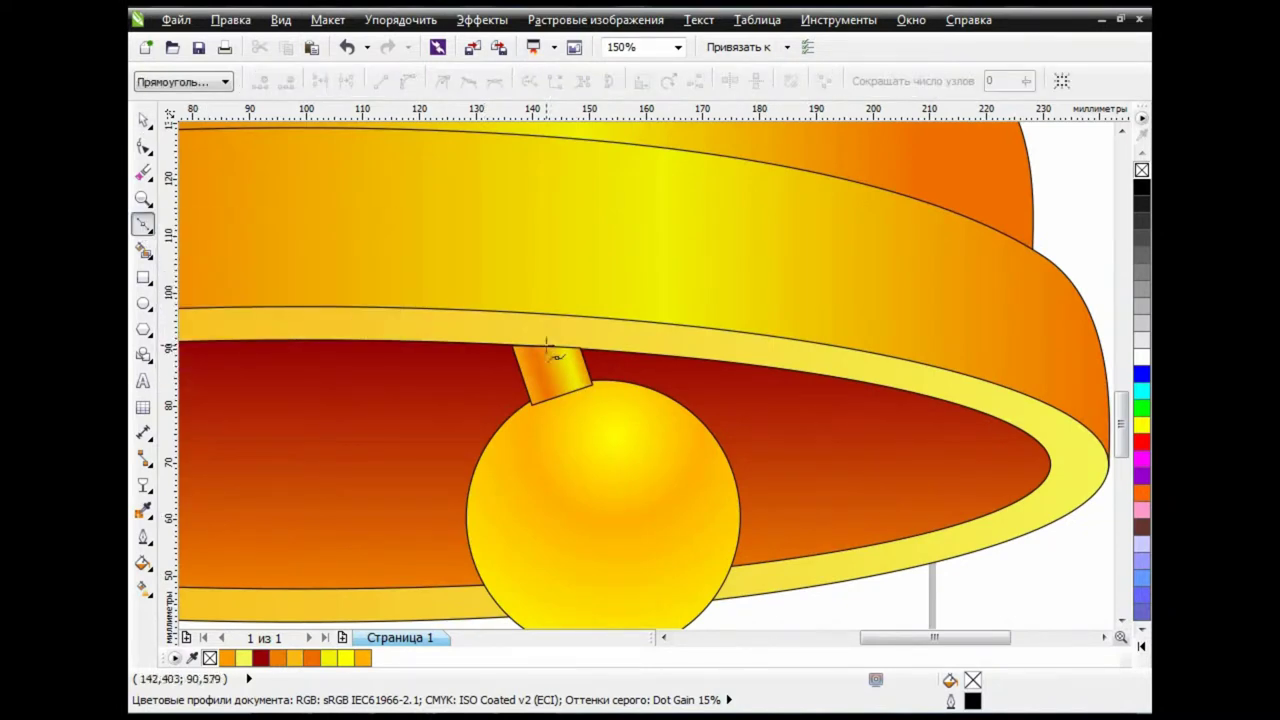
{"action": "left_click_drag", "start_coordinate": [570, 436], "coordinate": [551, 466]}
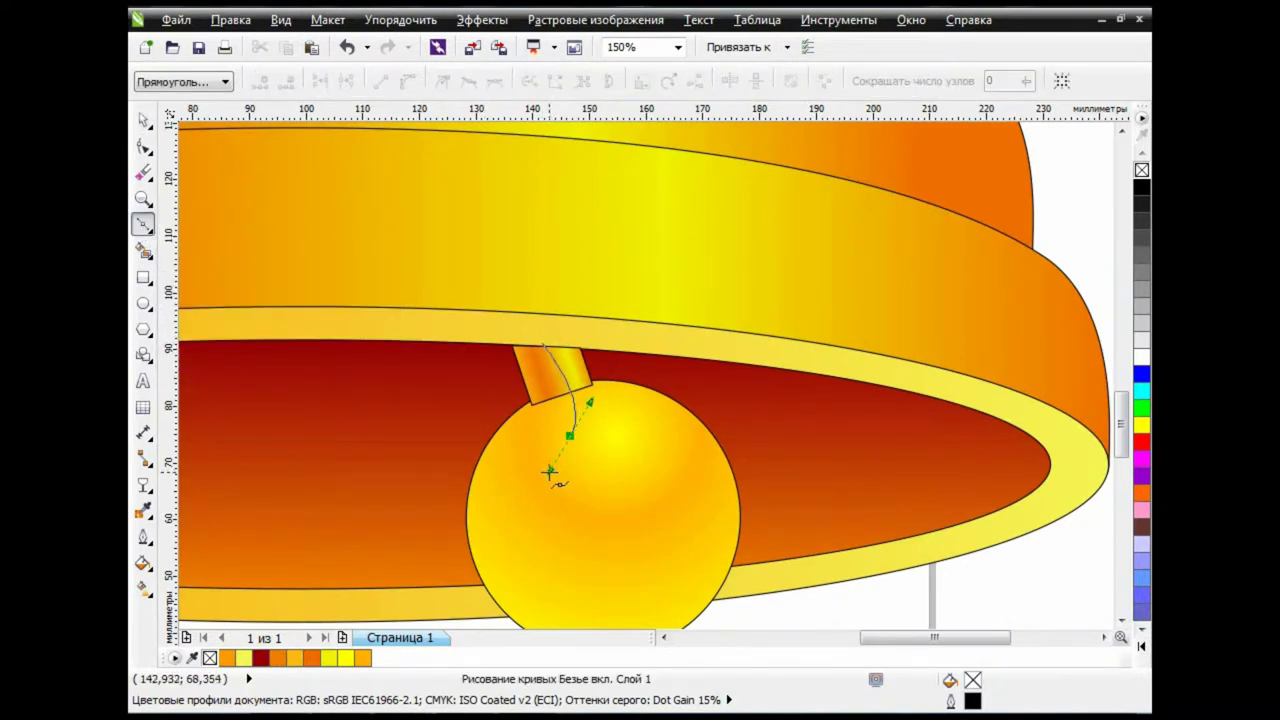
{"action": "left_click", "coordinate": [472, 562]}
{"action": "left_click_drag", "start_coordinate": [529, 401], "coordinate": [620, 343]}
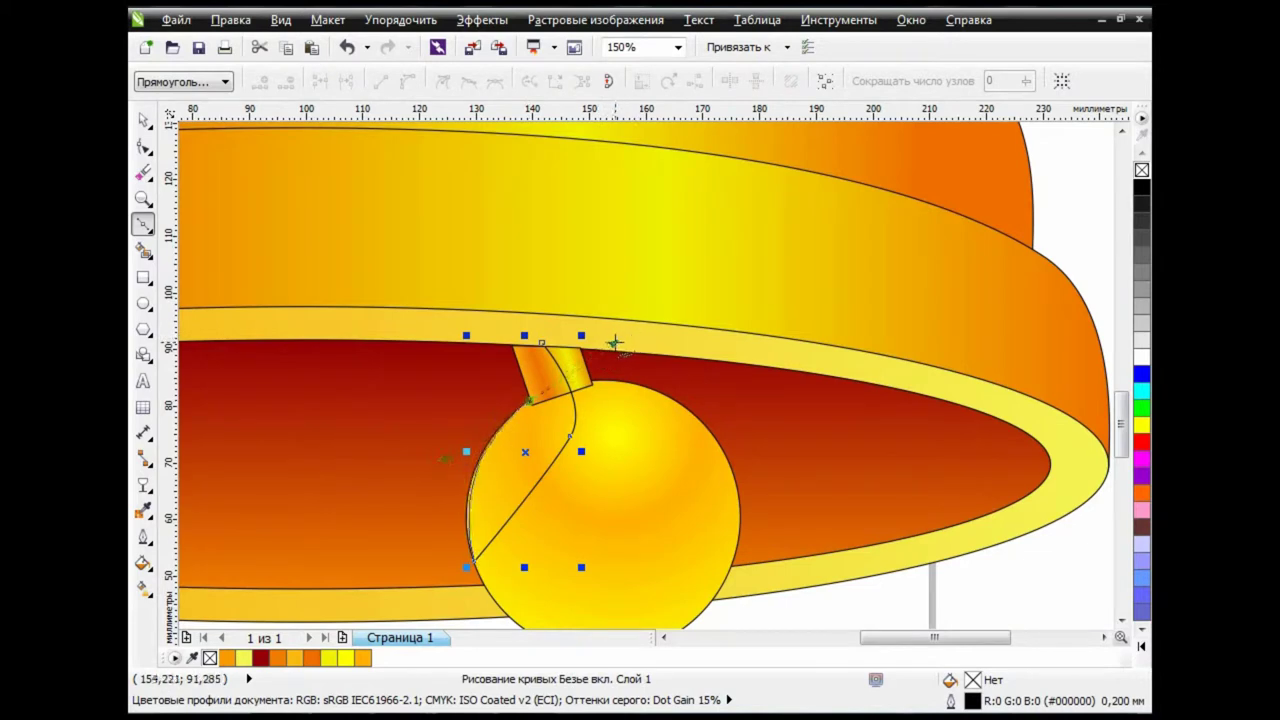
{"action": "left_click_drag", "start_coordinate": [514, 341], "coordinate": [541, 343]}
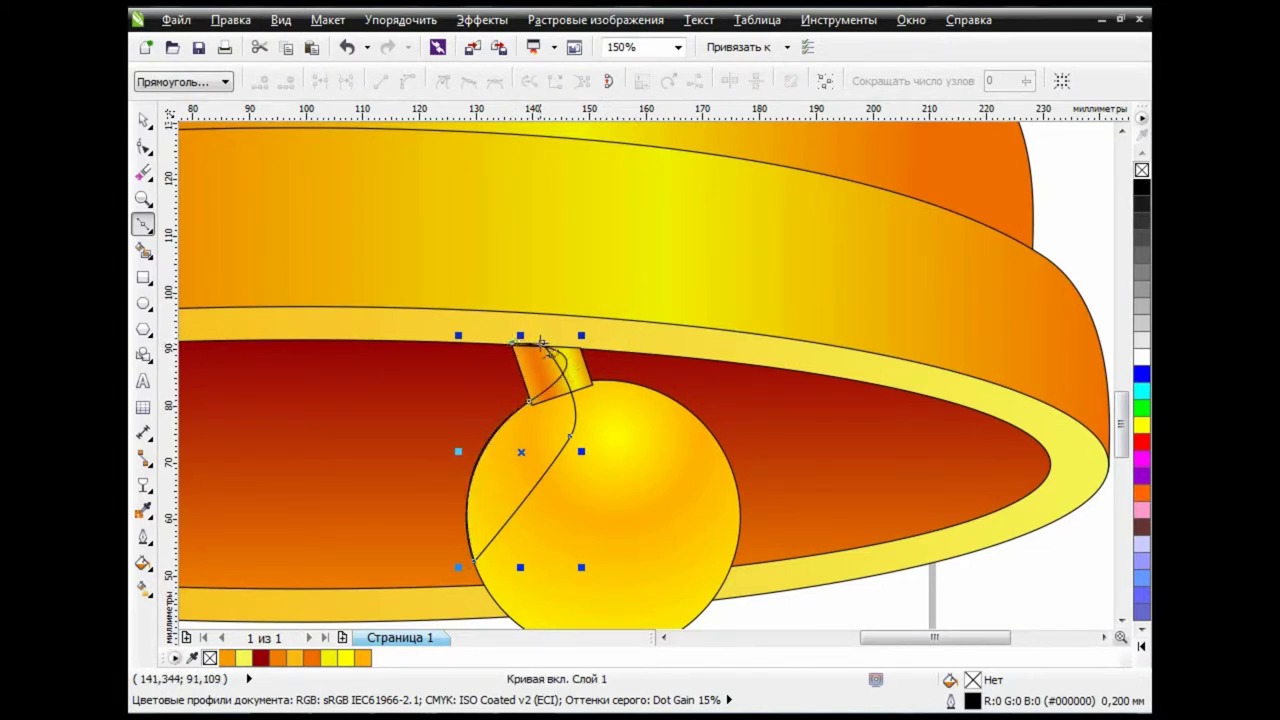
{"action": "key", "text": "F10"}
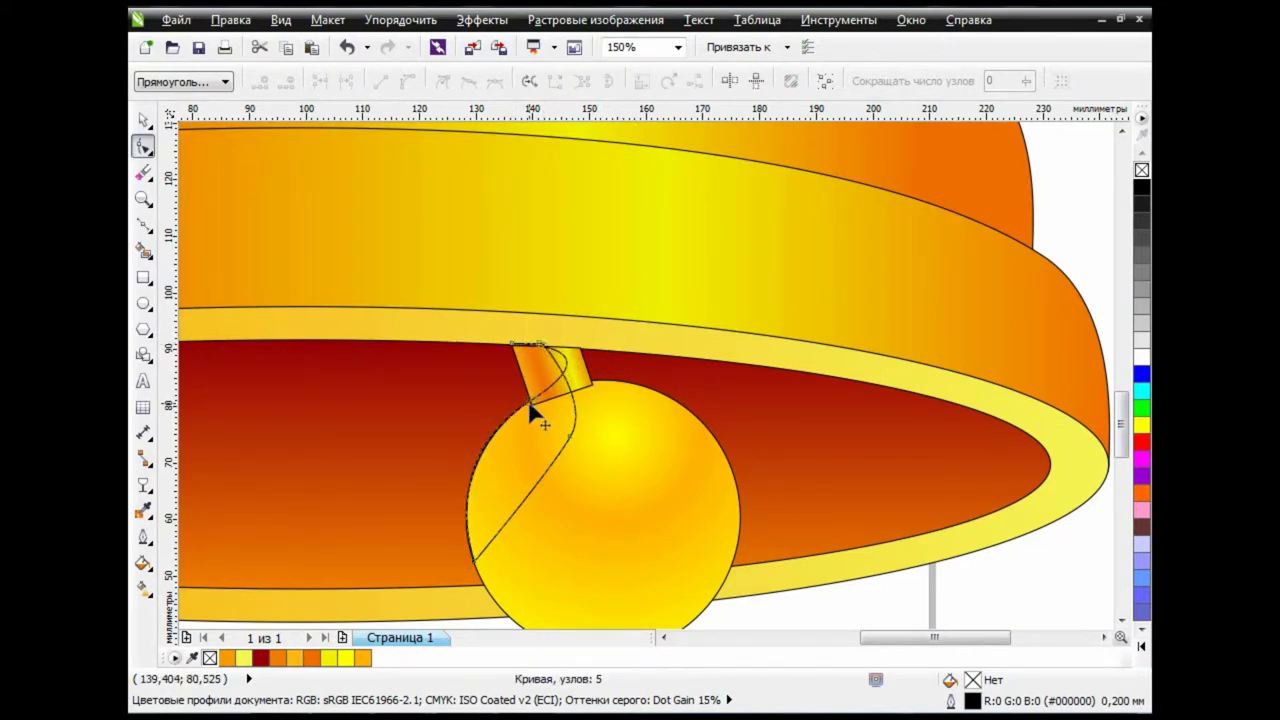
{"action": "left_click_drag", "start_coordinate": [613, 343], "coordinate": [547, 348]}
{"action": "key", "text": "space"}
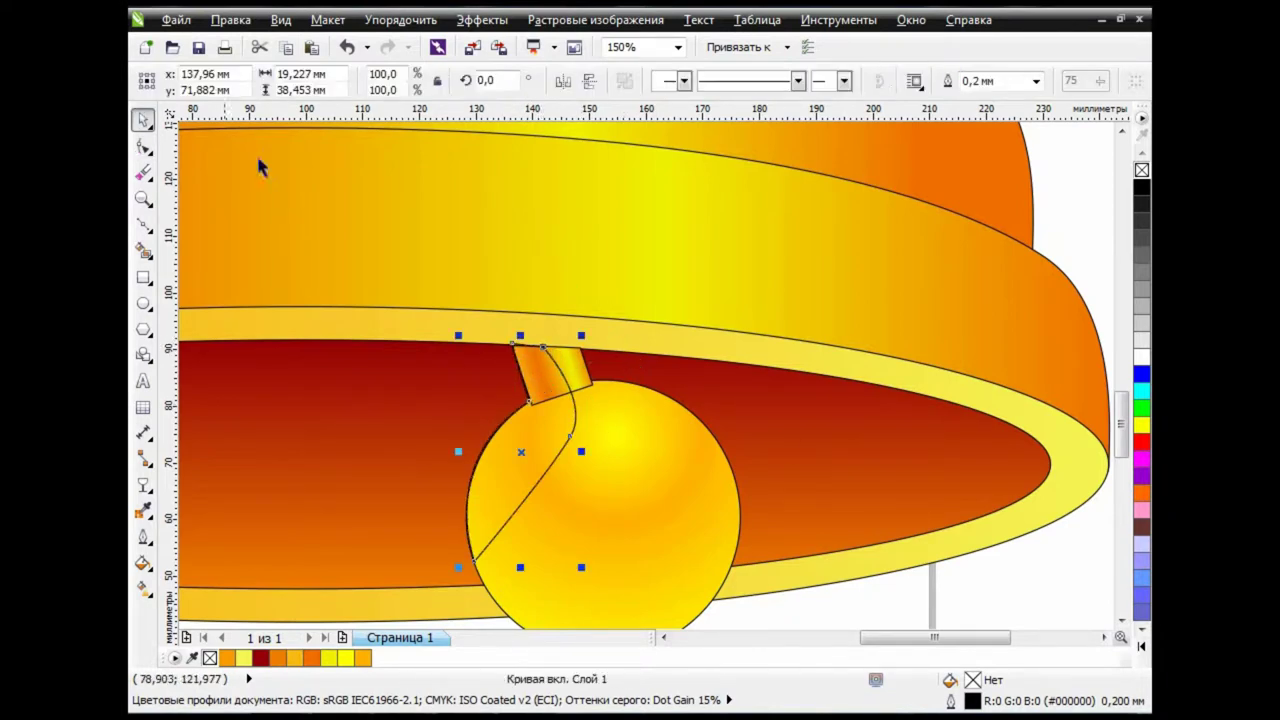
Give the shading shape Uniform transparency of 36 and deselect to preview the clapper
{"action": "scroll", "coordinate": [630, 482], "scroll_direction": "down", "scroll_amount": 1}
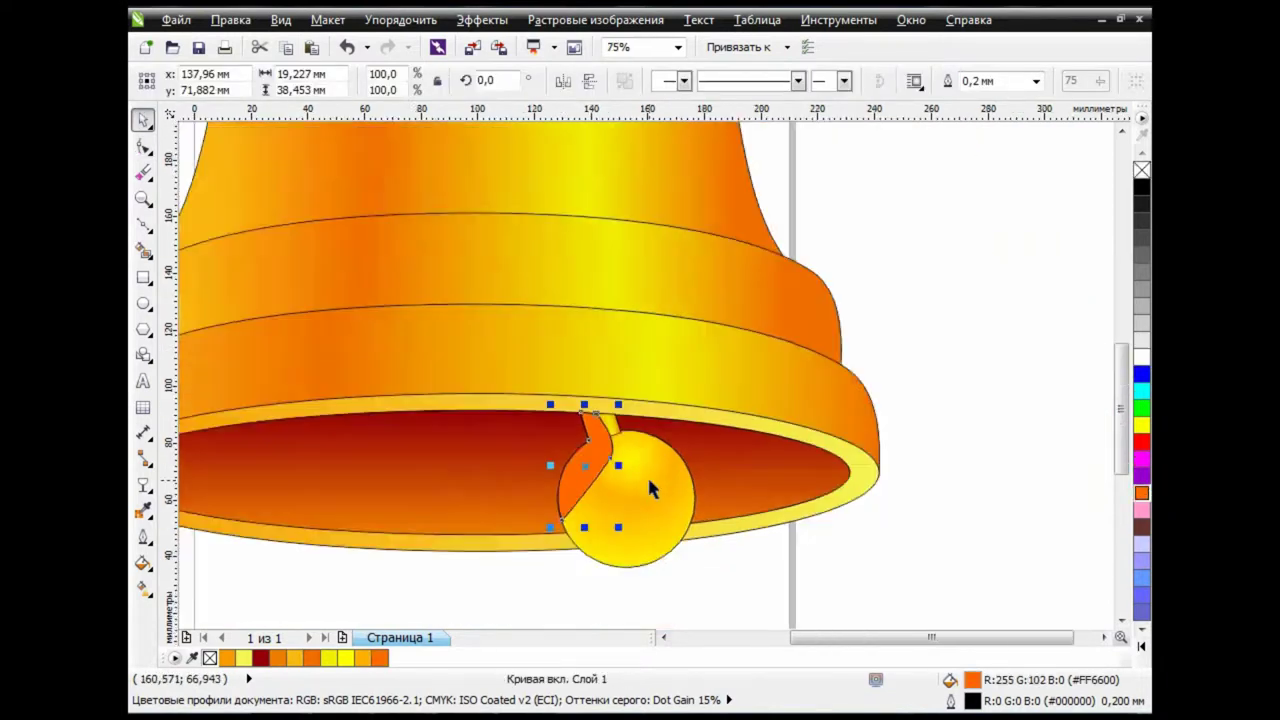
{"action": "scroll", "coordinate": [650, 486], "scroll_direction": "down", "scroll_amount": 1}
{"action": "left_click", "coordinate": [150, 513]}
{"action": "left_click", "coordinate": [245, 615]}
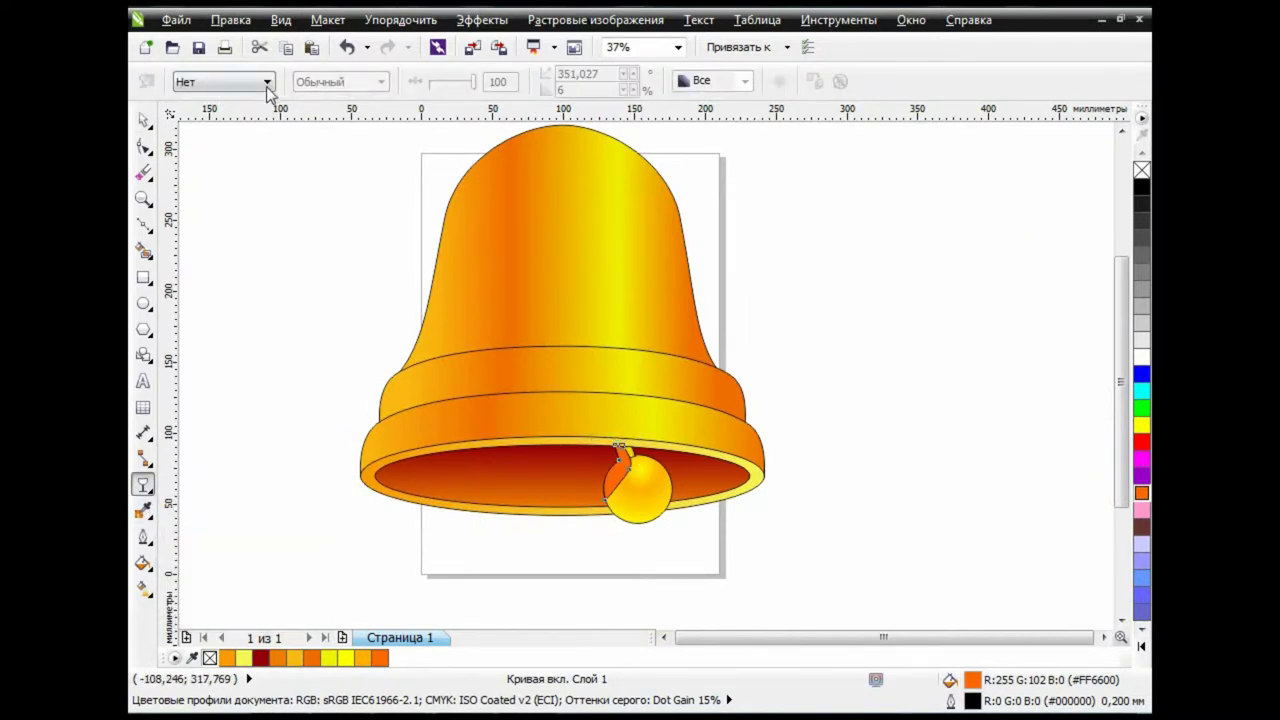
{"action": "left_click", "coordinate": [223, 81]}
{"action": "left_click", "coordinate": [215, 112]}
{"action": "left_click_drag", "start_coordinate": [451, 82], "coordinate": [446, 84]}
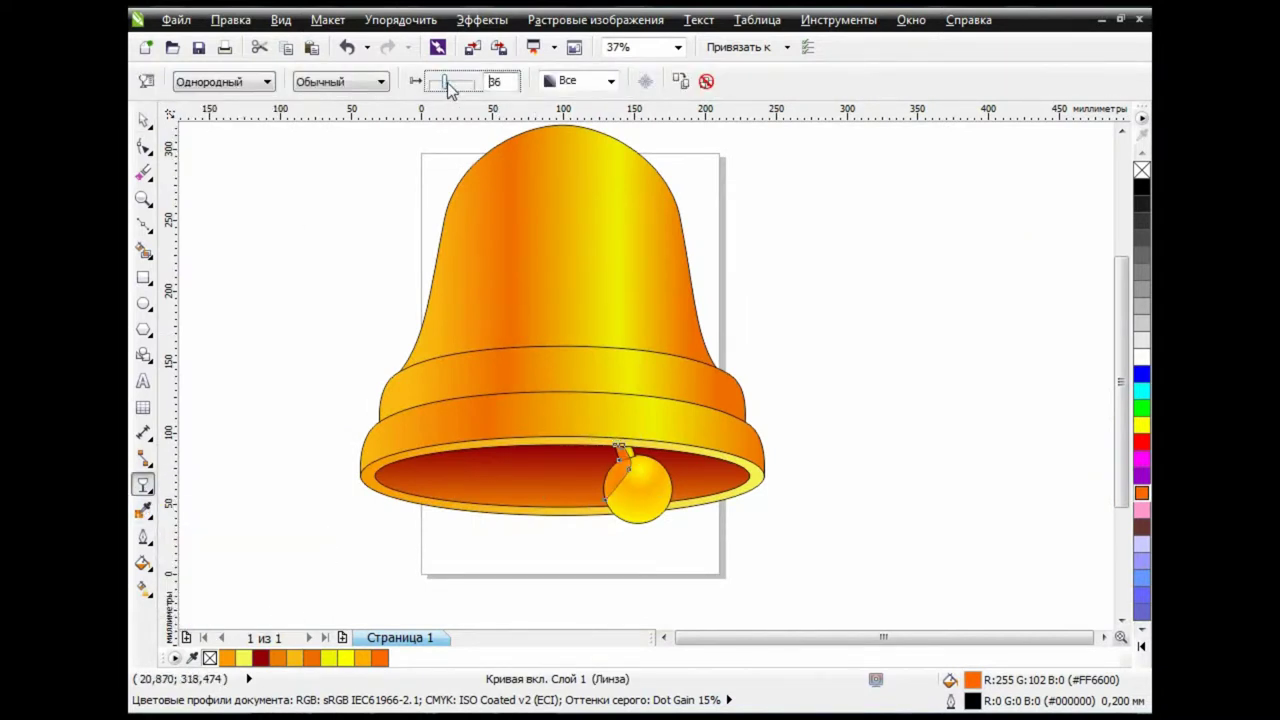
{"action": "left_click", "coordinate": [143, 119]}
{"action": "left_click", "coordinate": [952, 440]}
{"action": "scroll", "coordinate": [1110, 399], "scroll_direction": "up", "scroll_amount": 1}
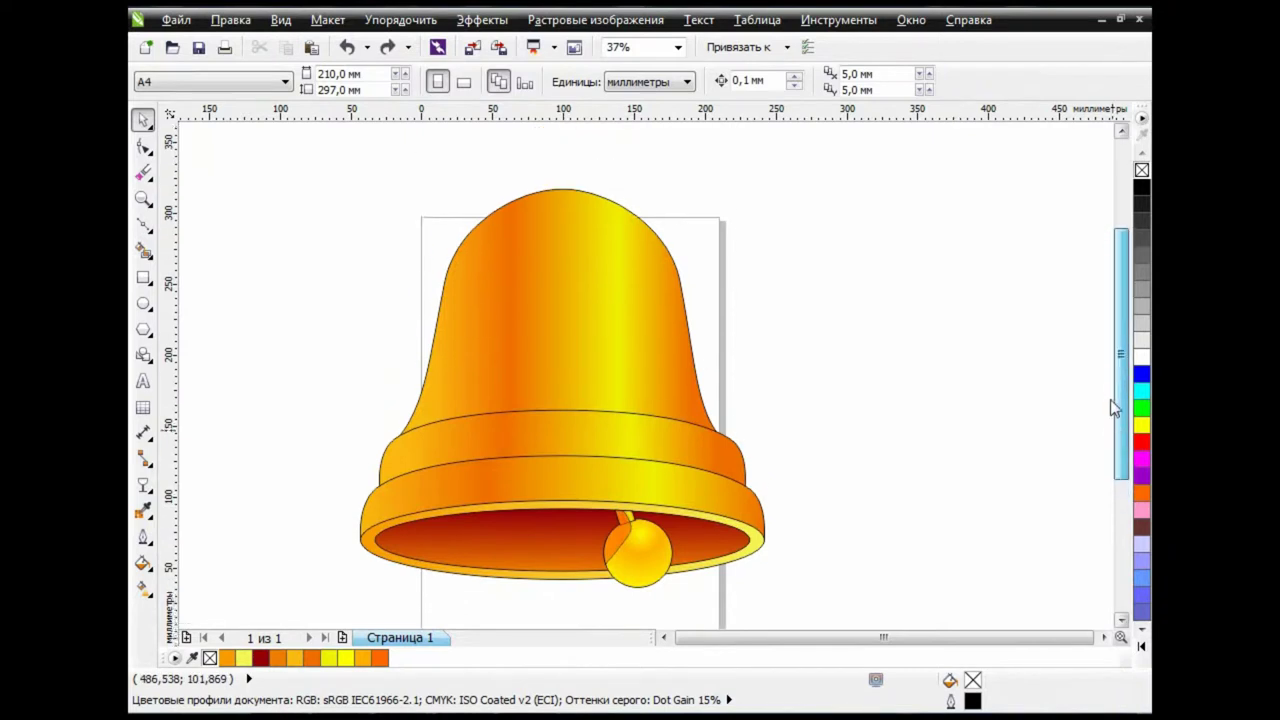
{"action": "scroll", "coordinate": [1116, 408], "scroll_direction": "up", "scroll_amount": 1}
{"action": "scroll", "coordinate": [880, 637], "scroll_direction": "left", "scroll_amount": 2}
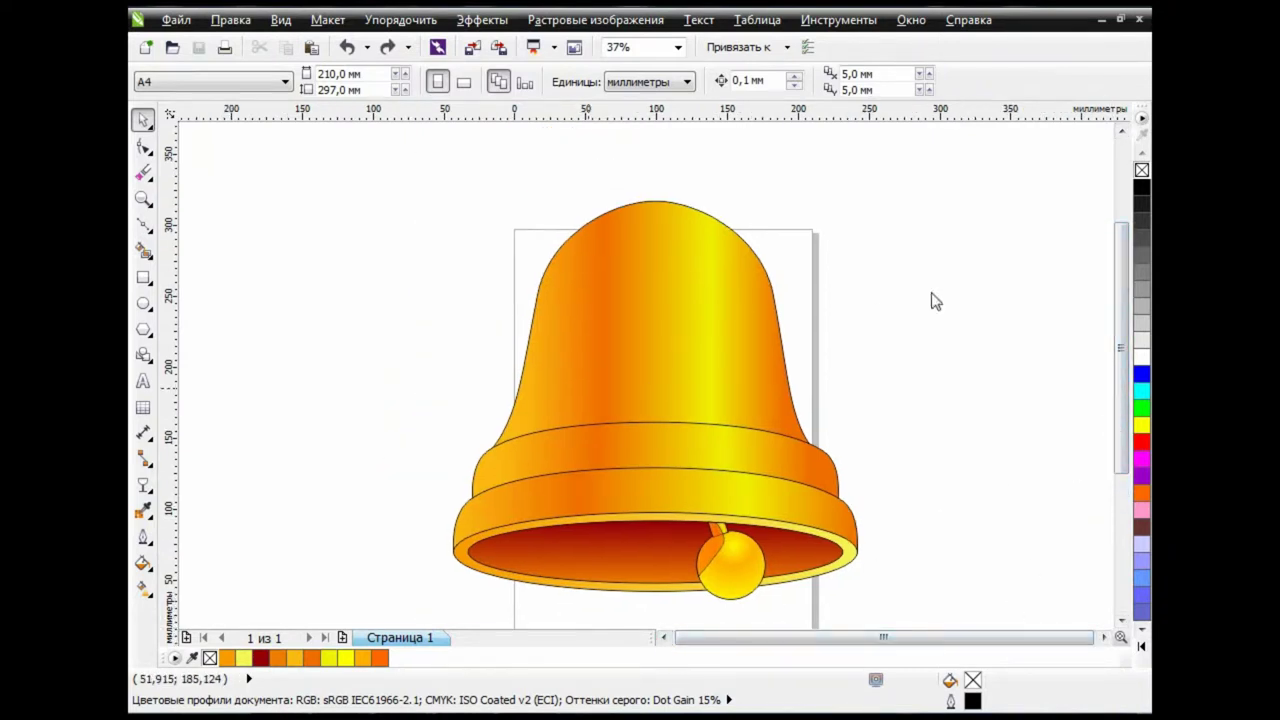
Draw a three-point curve up the bell's left side from the rim toward the top
{"action": "left_click", "coordinate": [147, 228]}
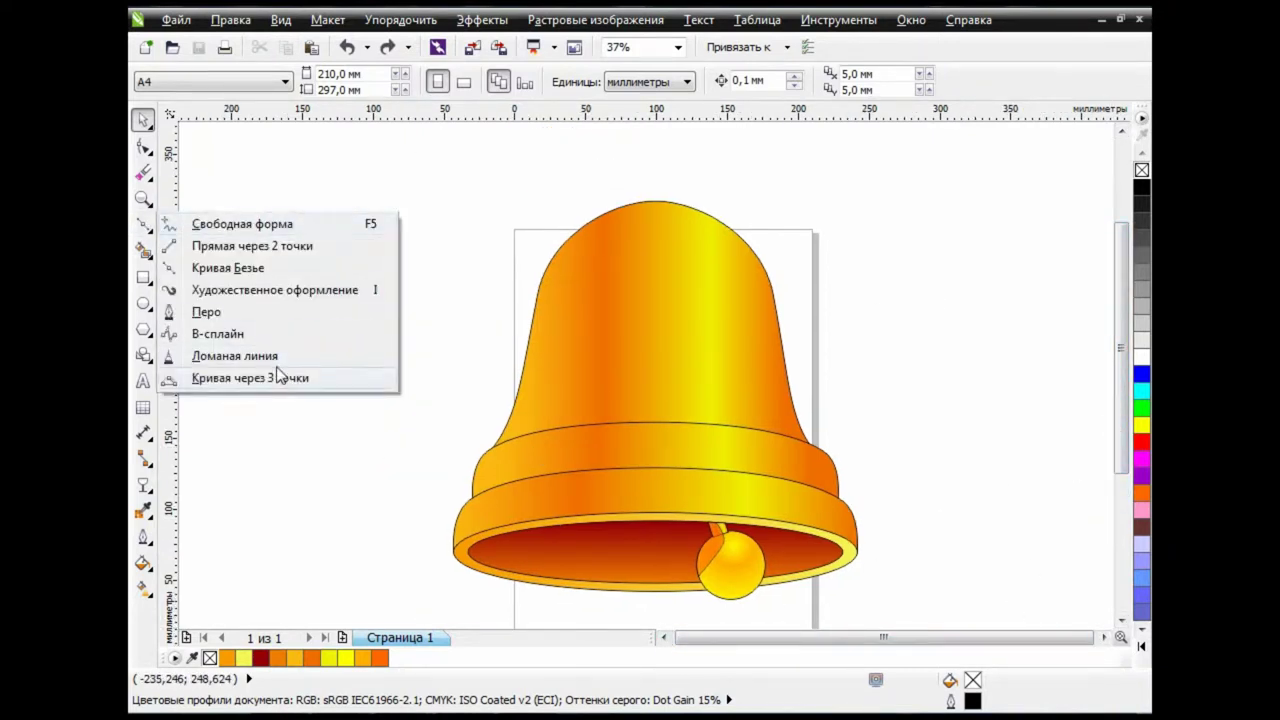
{"action": "left_click", "coordinate": [277, 380]}
{"action": "left_click_drag", "start_coordinate": [556, 518], "coordinate": [556, 476]}
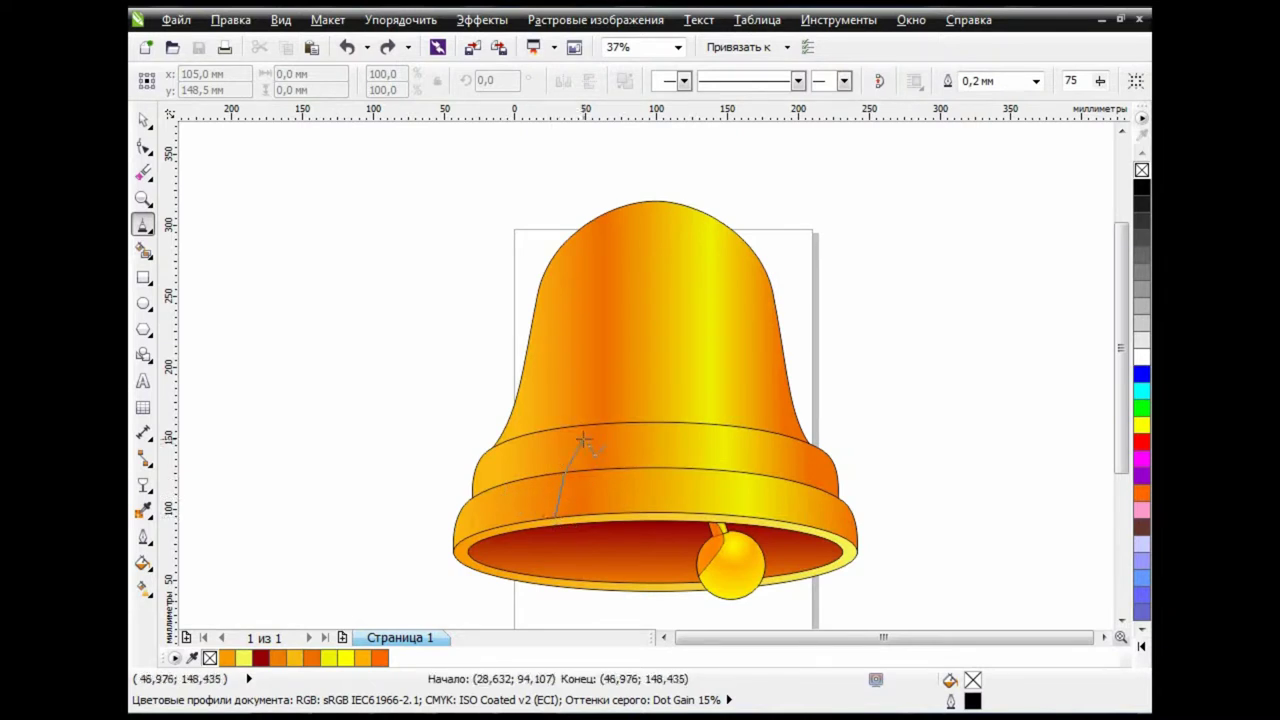
{"action": "left_click_drag", "start_coordinate": [583, 441], "coordinate": [593, 235]}
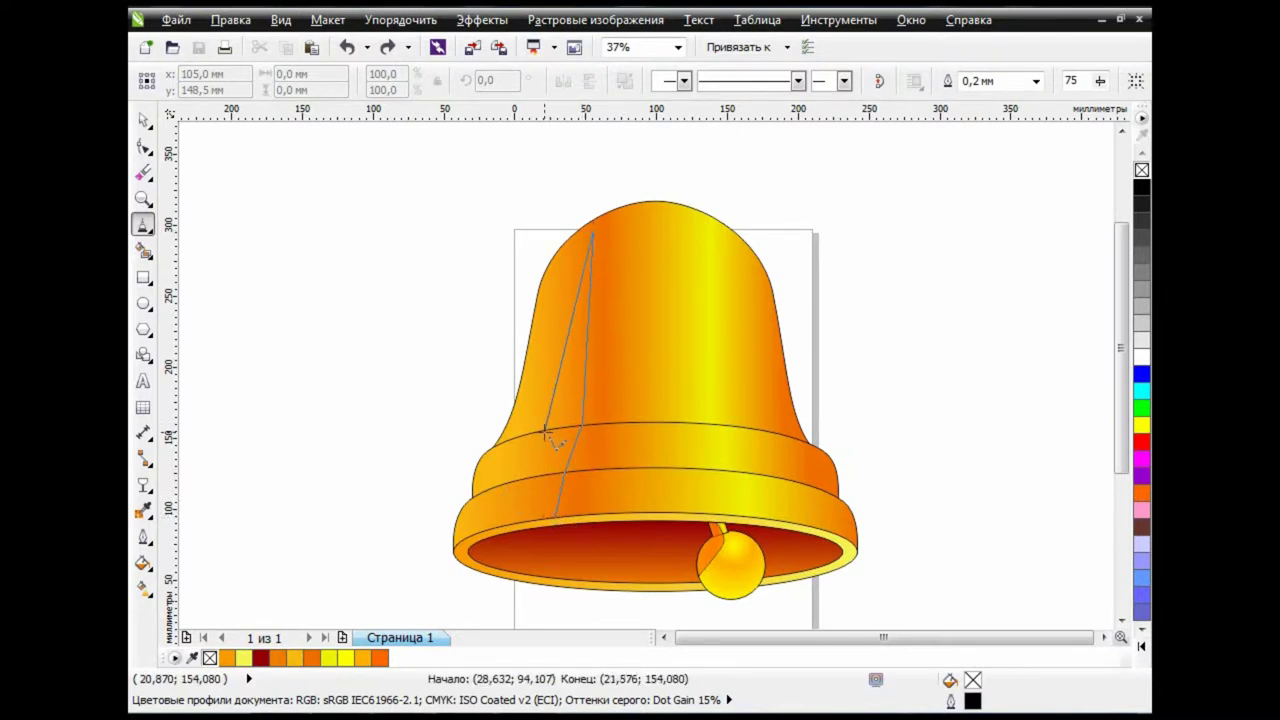
{"action": "left_click", "coordinate": [560, 526]}
Select the stripe curve's nodes and reshape its segments between the bands
{"action": "left_click", "coordinate": [143, 120]}
{"action": "left_click", "coordinate": [340, 260]}
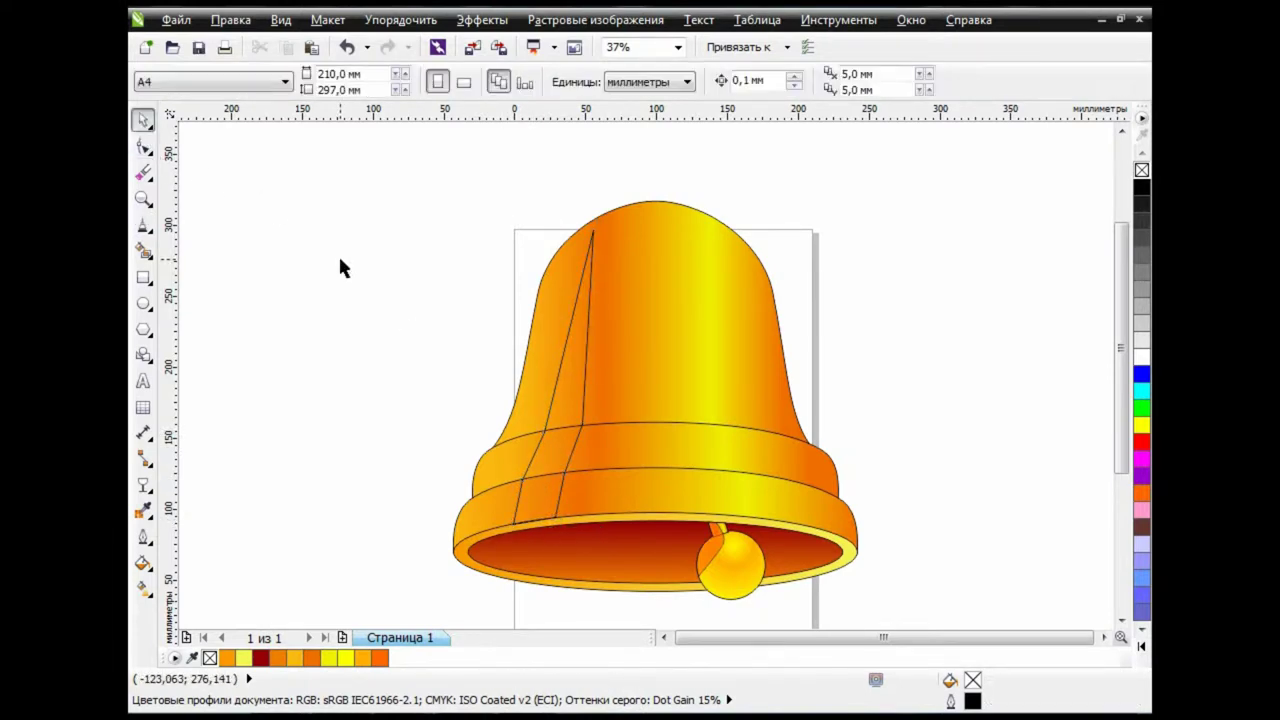
{"action": "left_click", "coordinate": [576, 382]}
{"action": "key", "text": "F10"}
{"action": "left_click_drag", "start_coordinate": [406, 188], "coordinate": [653, 562]}
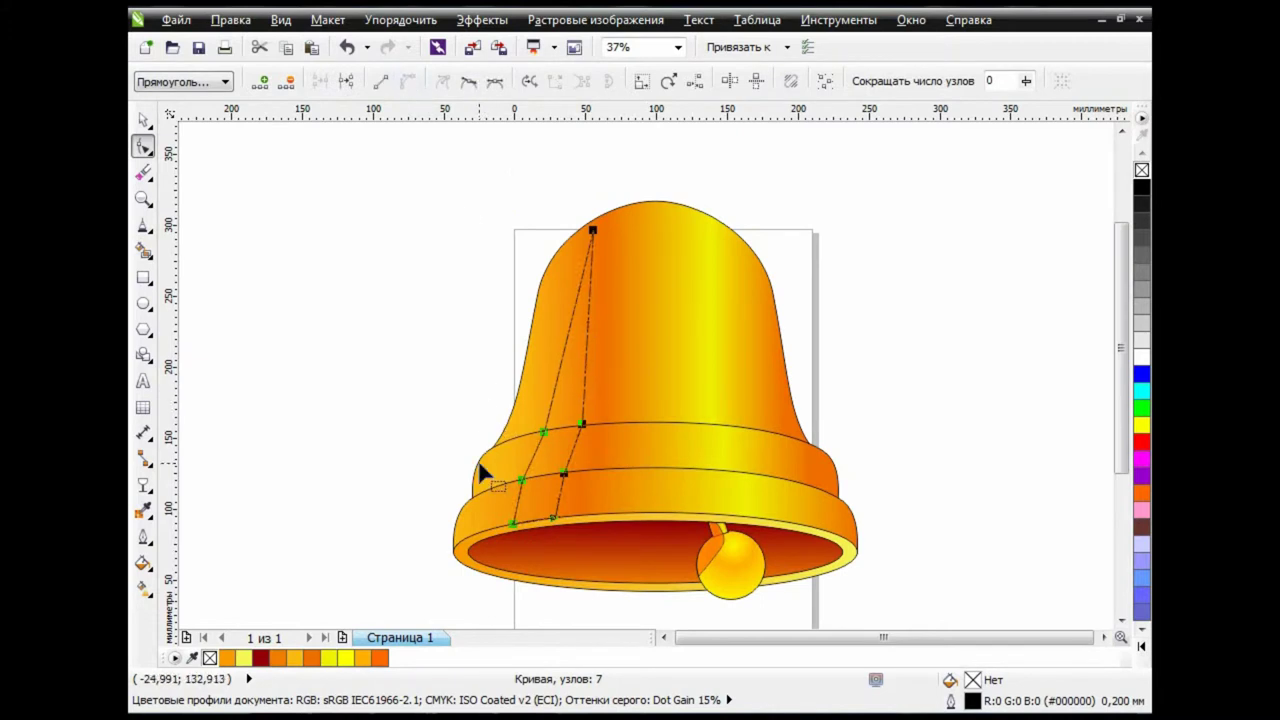
{"action": "scroll", "coordinate": [485, 473], "scroll_direction": "up", "scroll_amount": 2}
{"action": "left_click_drag", "start_coordinate": [640, 514], "coordinate": [633, 513]}
{"action": "mouse_move", "coordinate": [663, 451]}
{"action": "left_mouse_down"}
{"action": "mouse_move", "coordinate": [657, 429]}
{"action": "mouse_move", "coordinate": [578, 419]}
{"action": "left_mouse_up"}
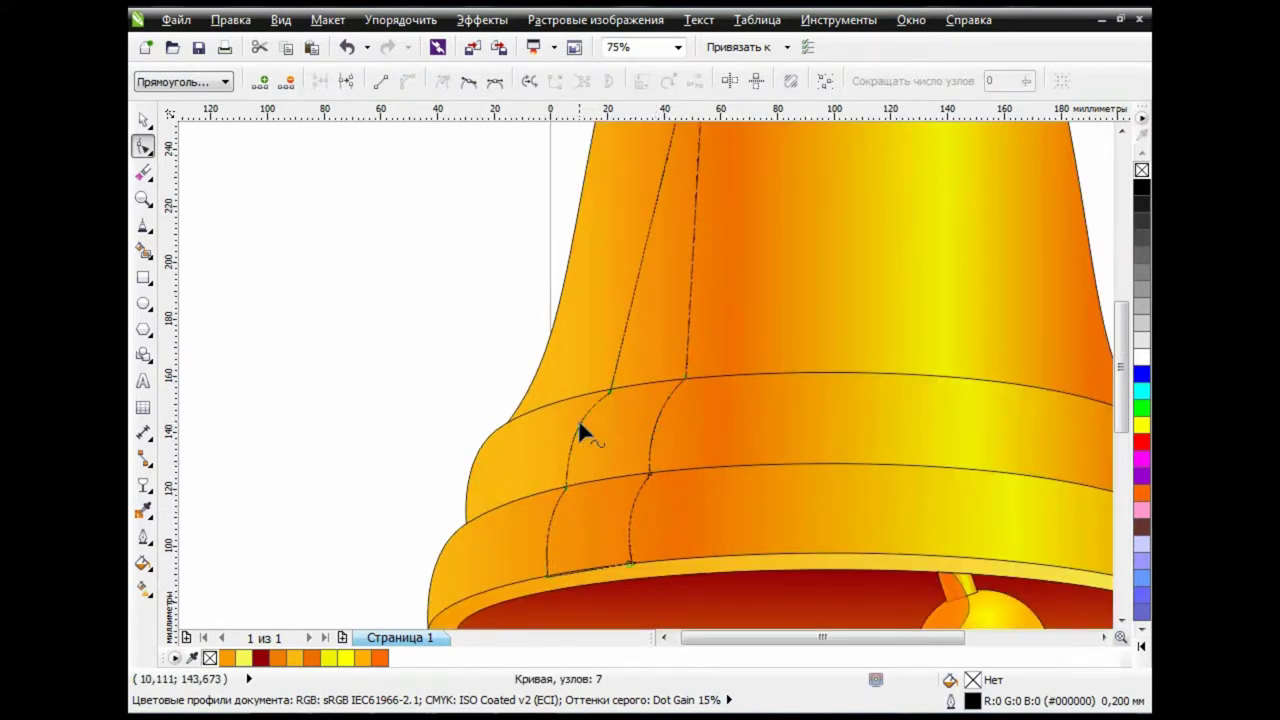
{"action": "scroll", "coordinate": [600, 430], "scroll_direction": "up", "scroll_amount": 3}
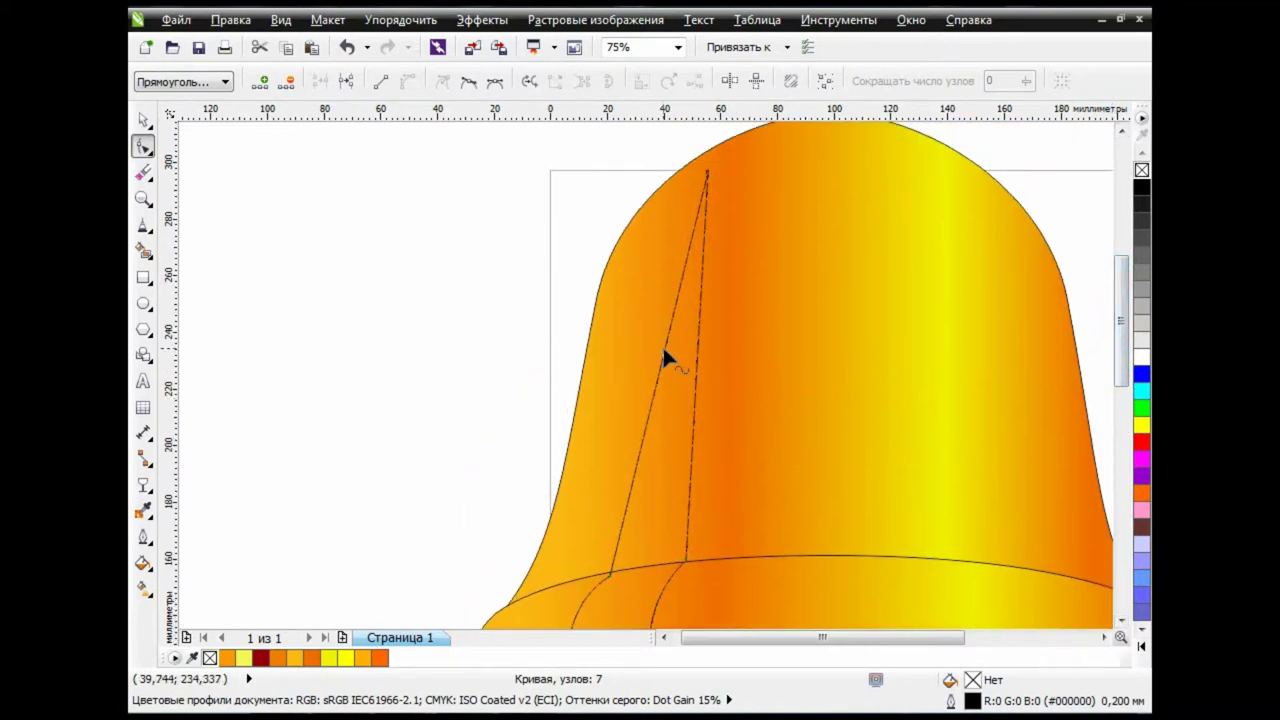
Shape the stripe's top into a slender looped tongue near the dome
{"action": "mouse_move", "coordinate": [662, 351]}
{"action": "left_mouse_down"}
{"action": "mouse_move", "coordinate": [653, 297]}
{"action": "mouse_move", "coordinate": [693, 323]}
{"action": "left_mouse_up"}
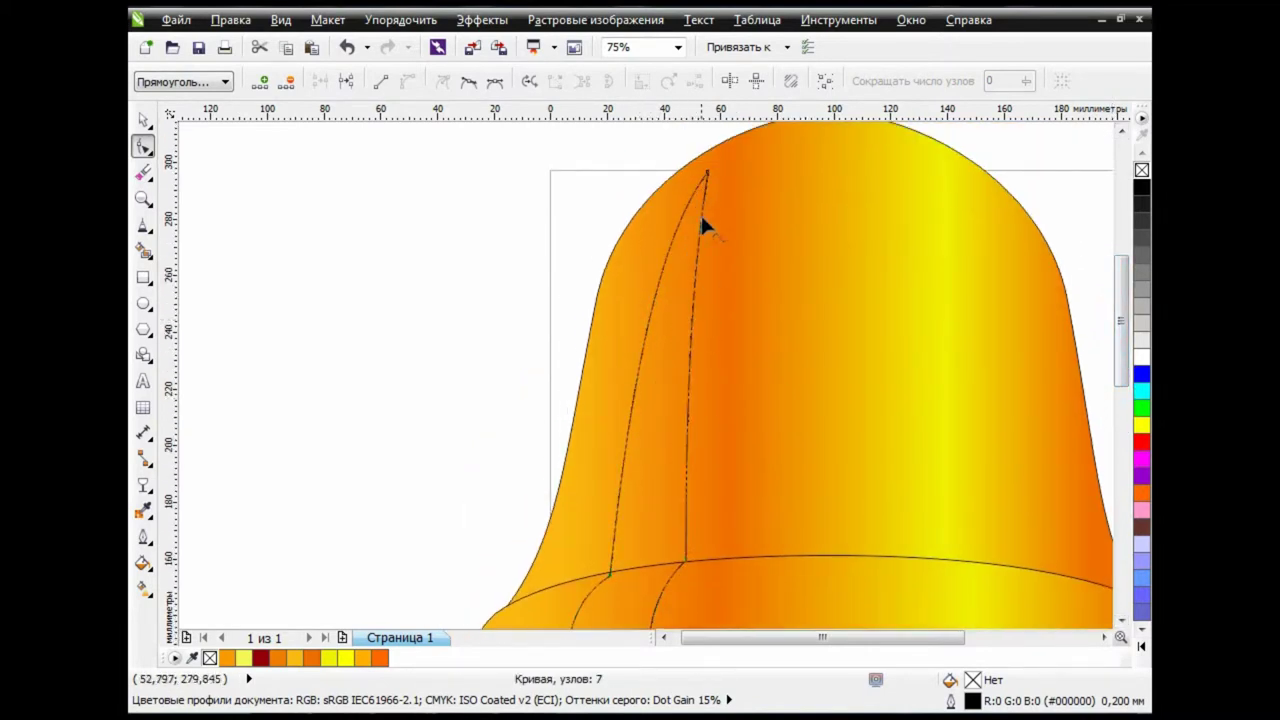
{"action": "left_click_drag", "start_coordinate": [707, 176], "coordinate": [670, 314]}
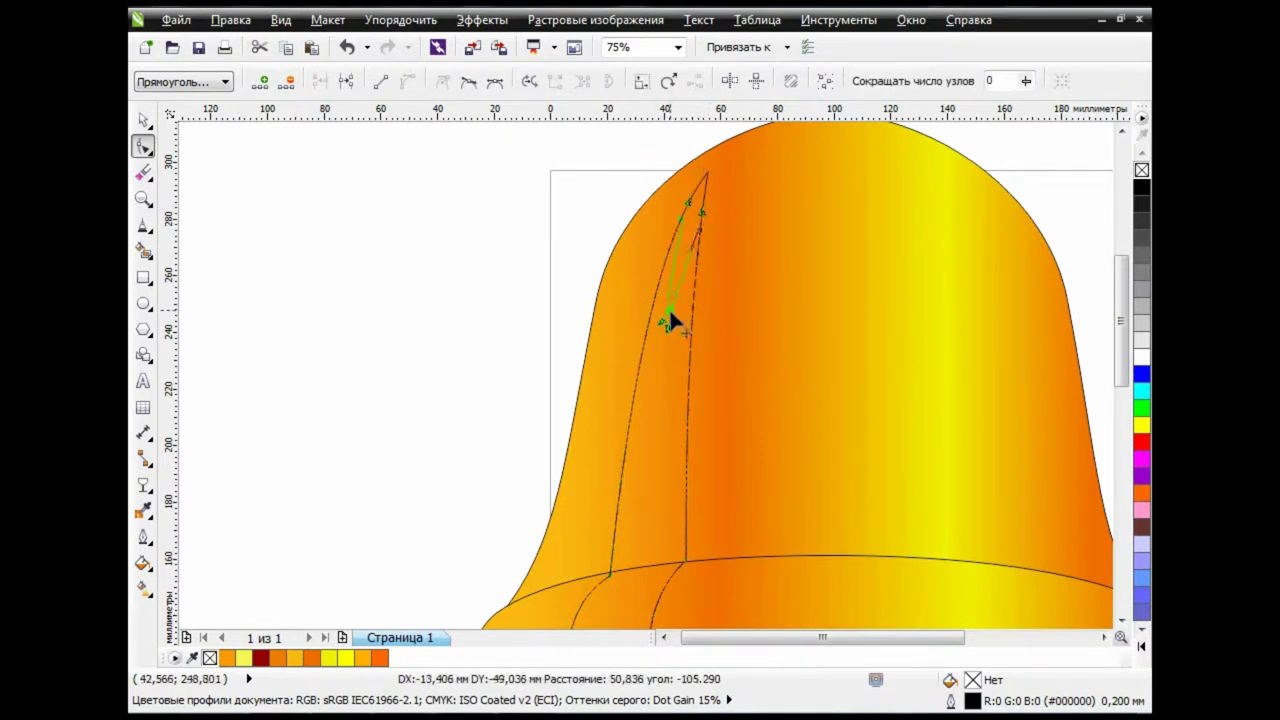
{"action": "mouse_move", "coordinate": [644, 413]}
{"action": "left_mouse_down"}
{"action": "mouse_move", "coordinate": [650, 432]}
{"action": "mouse_move", "coordinate": [677, 409]}
{"action": "mouse_move", "coordinate": [698, 212]}
{"action": "mouse_move", "coordinate": [686, 229]}
{"action": "mouse_move", "coordinate": [707, 440]}
{"action": "mouse_move", "coordinate": [622, 439]}
{"action": "mouse_move", "coordinate": [652, 436]}
{"action": "left_mouse_up"}
{"action": "mouse_move", "coordinate": [699, 230]}
{"action": "left_mouse_down"}
{"action": "mouse_move", "coordinate": [721, 187]}
{"action": "mouse_move", "coordinate": [686, 223]}
{"action": "left_mouse_up"}
{"action": "left_click", "coordinate": [673, 212]}
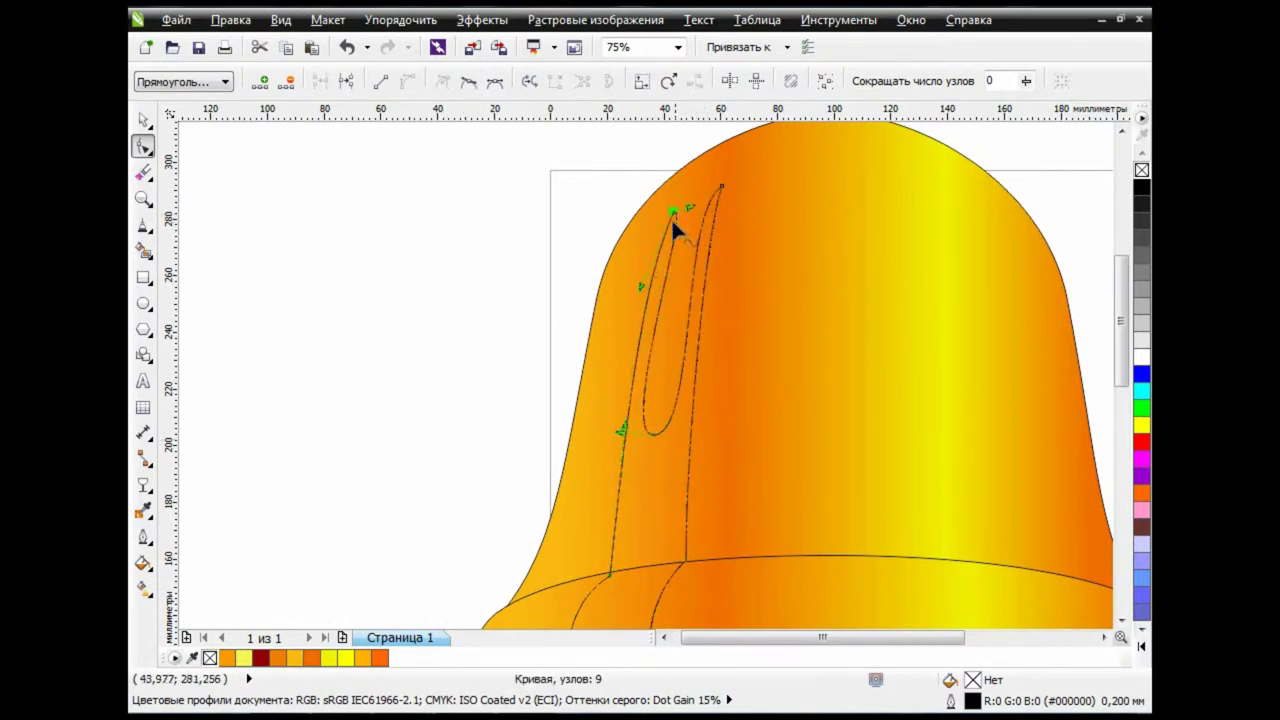
{"action": "left_click_drag", "start_coordinate": [641, 287], "coordinate": [621, 276]}
{"action": "left_click_drag", "start_coordinate": [626, 428], "coordinate": [645, 454]}
{"action": "mouse_move", "coordinate": [672, 208]}
{"action": "left_mouse_down"}
{"action": "mouse_move", "coordinate": [654, 238]}
{"action": "mouse_move", "coordinate": [654, 433]}
{"action": "mouse_move", "coordinate": [639, 433]}
{"action": "left_mouse_up"}
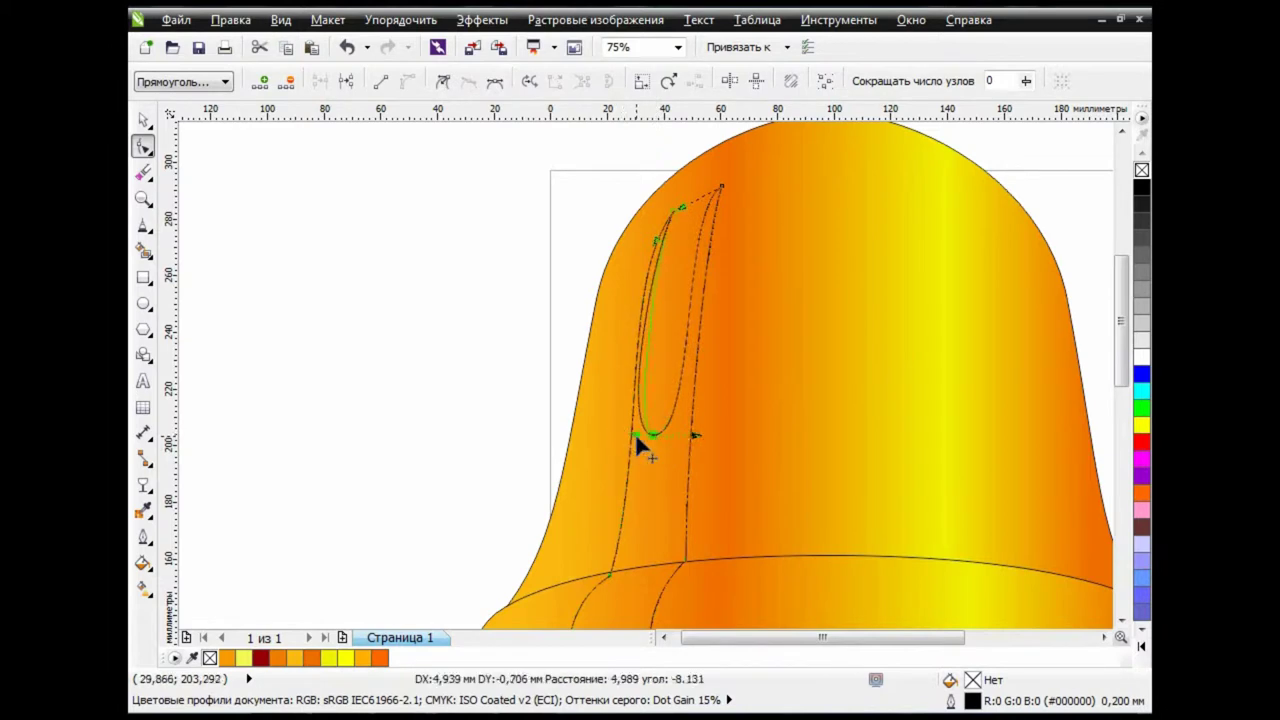
{"action": "scroll", "coordinate": [660, 471], "scroll_direction": "down", "scroll_amount": 2}
{"action": "scroll", "coordinate": [661, 477], "scroll_direction": "up", "scroll_amount": 2}
{"action": "scroll", "coordinate": [671, 529], "scroll_direction": "down", "scroll_amount": 1}
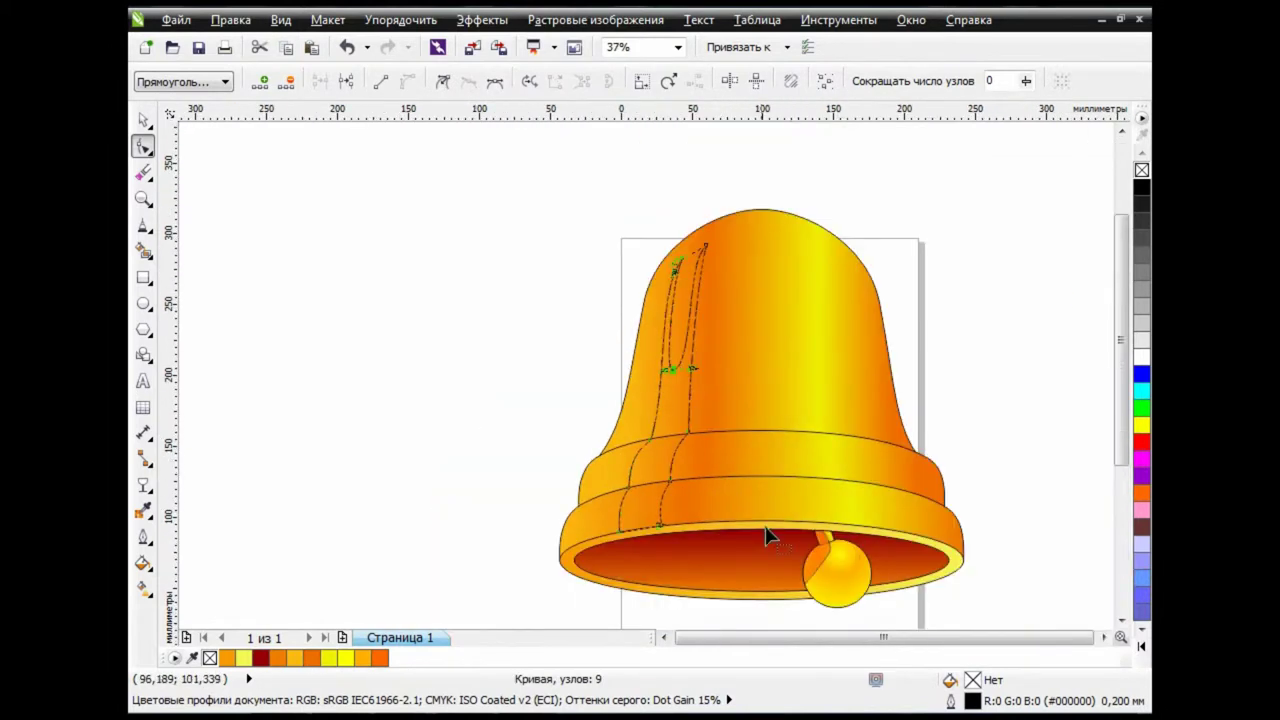
{"action": "scroll", "coordinate": [766, 531], "scroll_direction": "down", "scroll_amount": 1}
{"action": "key", "text": "space"}
Fill the left highlight stripe with yellow
{"action": "scroll", "coordinate": [1104, 637], "scroll_direction": "right", "scroll_amount": 2}
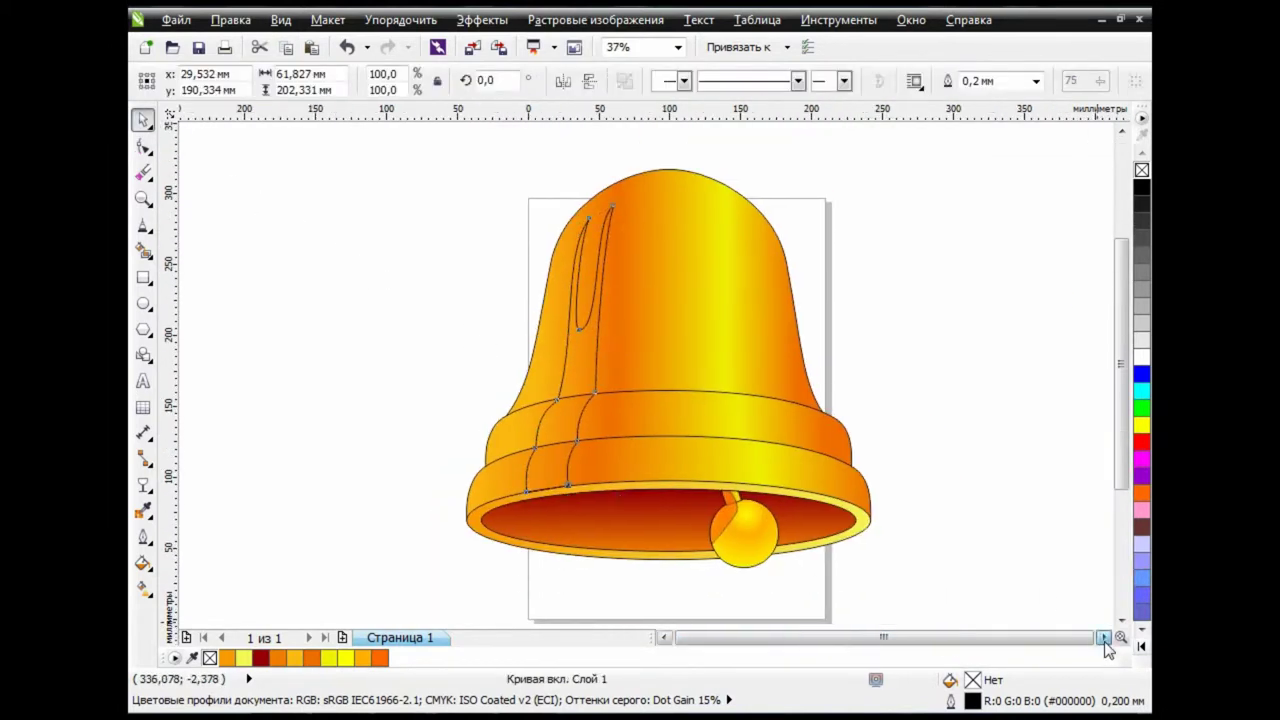
{"action": "left_click", "coordinate": [952, 442]}
{"action": "left_click", "coordinate": [572, 420]}
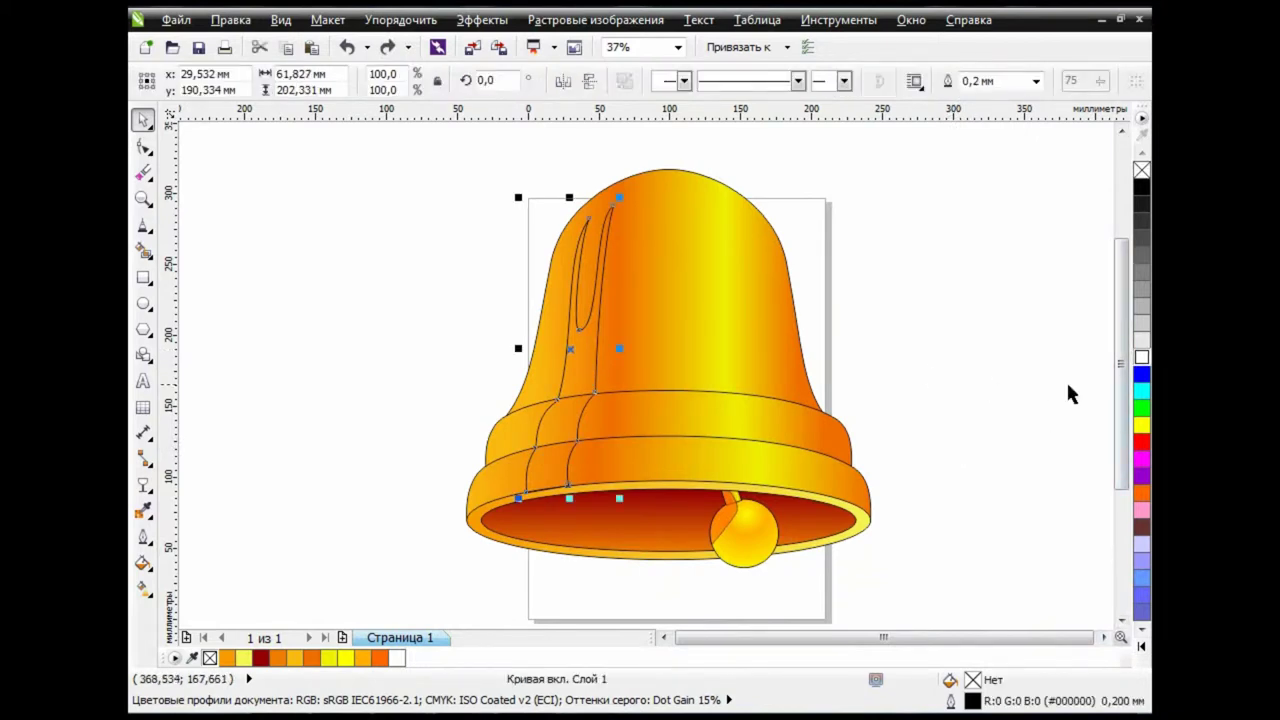
{"action": "left_click", "coordinate": [1141, 425]}
Give the stripe Uniform transparency of about 51, then reselect it
{"action": "left_click", "coordinate": [143, 510]}
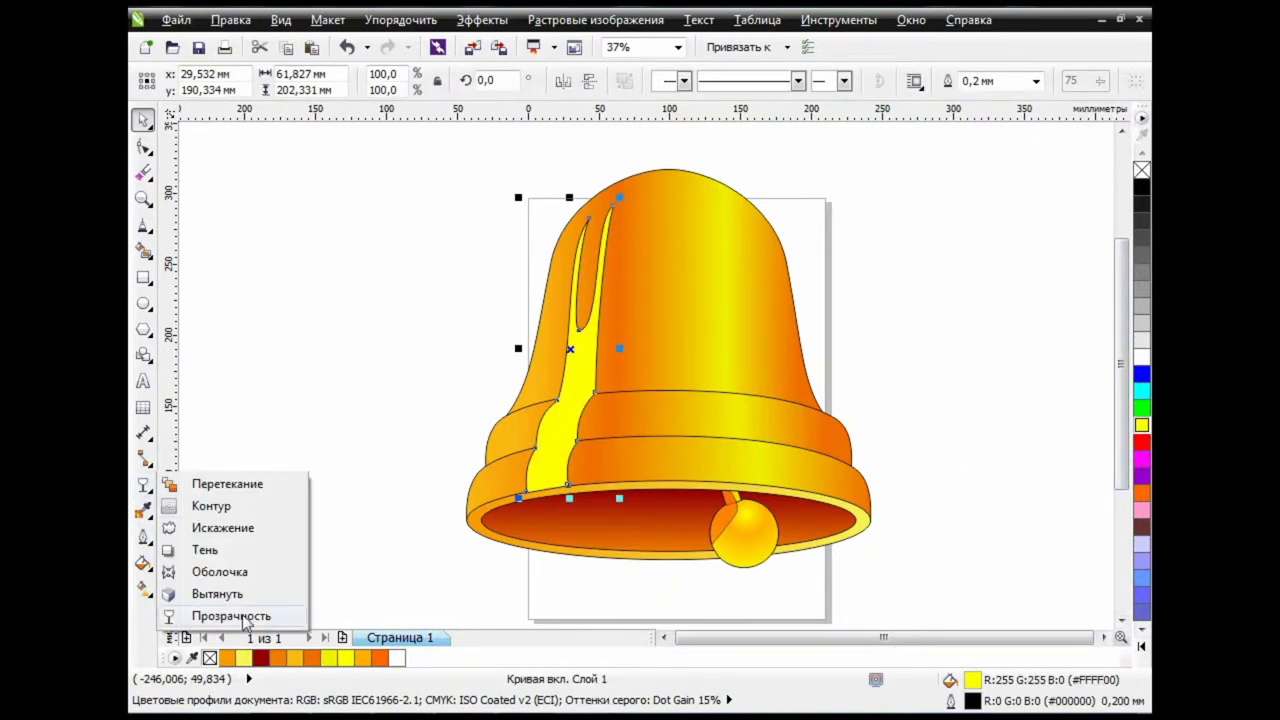
{"action": "left_click", "coordinate": [240, 614]}
{"action": "left_click", "coordinate": [223, 81]}
{"action": "left_click", "coordinate": [257, 113]}
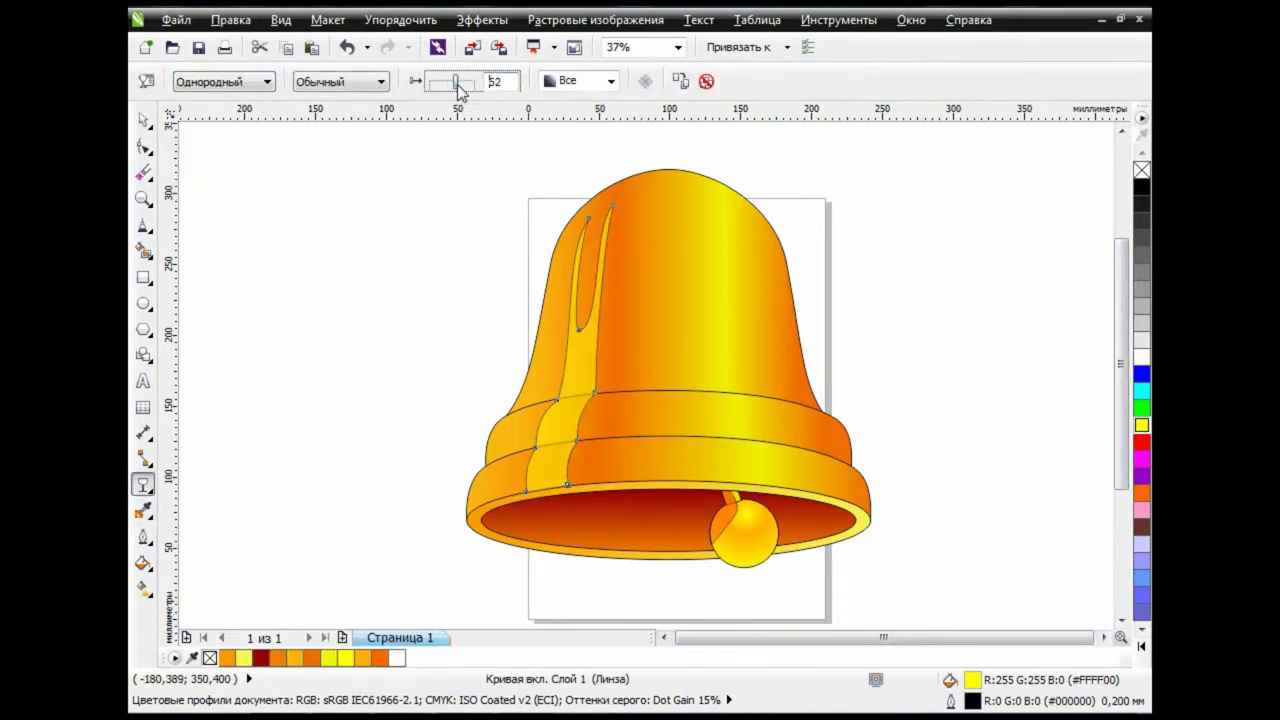
{"action": "left_click_drag", "start_coordinate": [455, 84], "coordinate": [455, 91]}
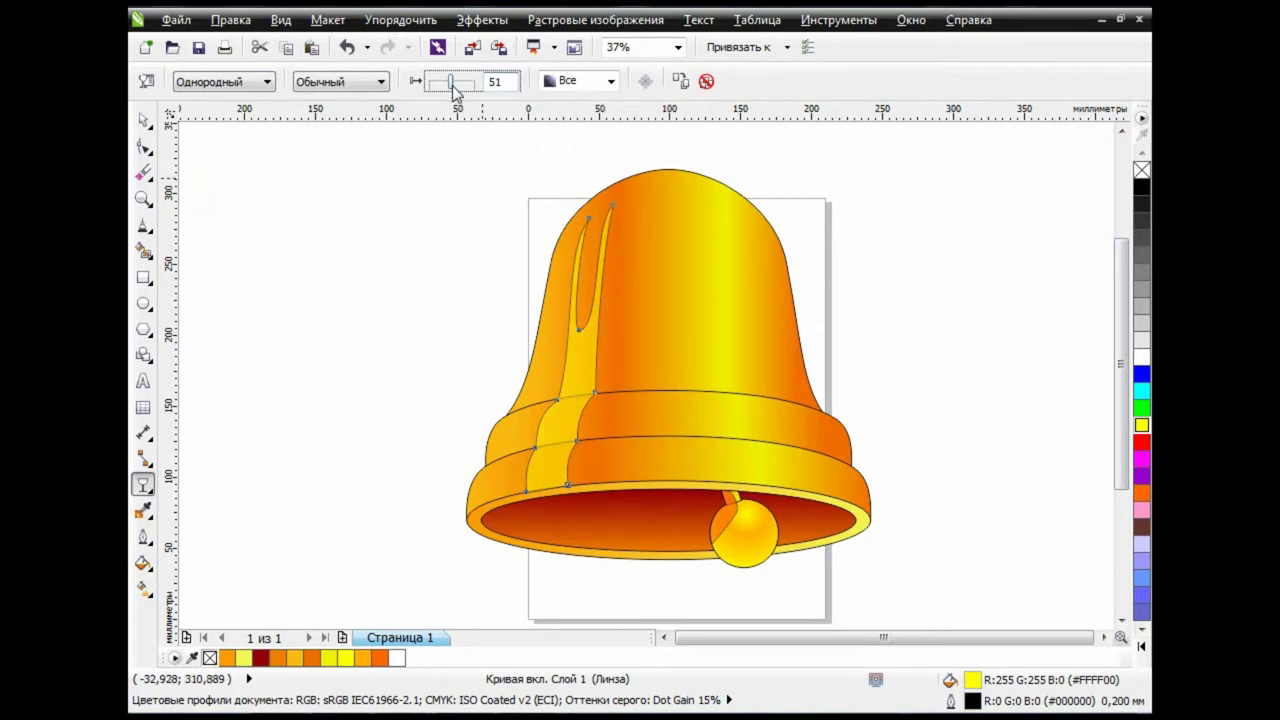
{"action": "left_click", "coordinate": [143, 119]}
{"action": "left_click", "coordinate": [267, 300]}
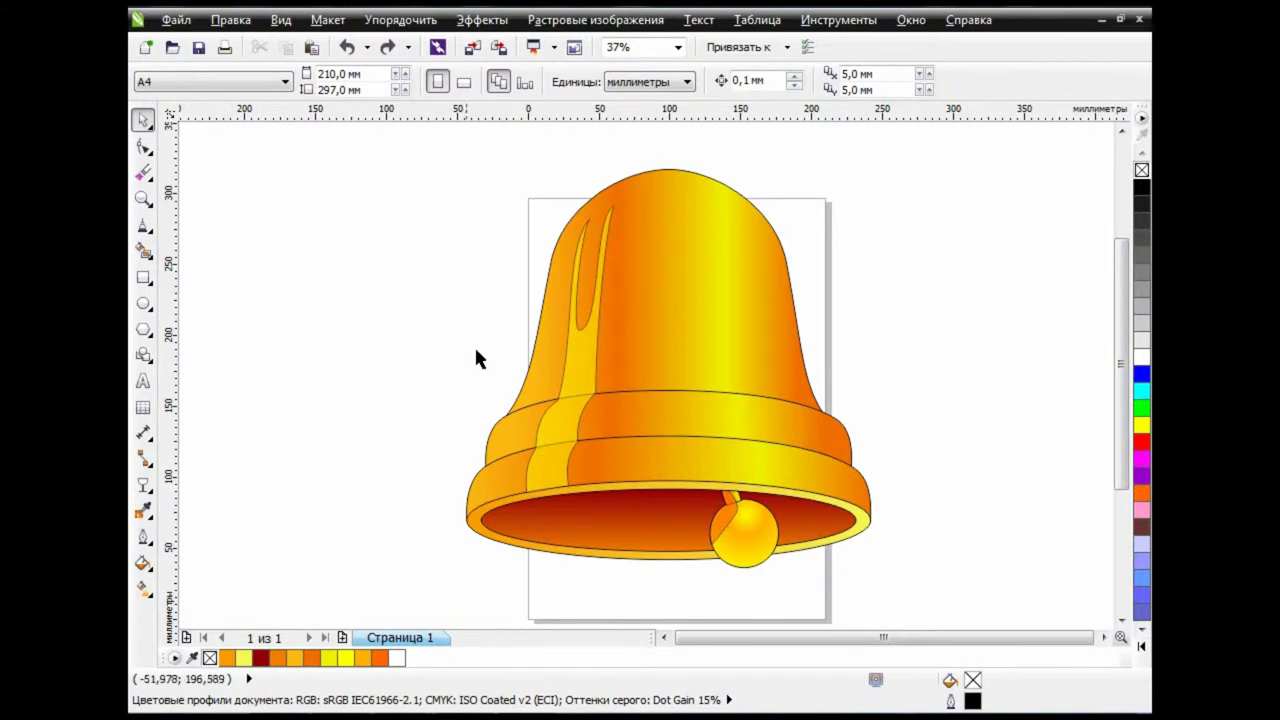
{"action": "left_click", "coordinate": [586, 366]}
Mirror-duplicate the stripe onto the bell's right side and fit its lower nodes to the rim
{"action": "left_click", "coordinate": [312, 52]}
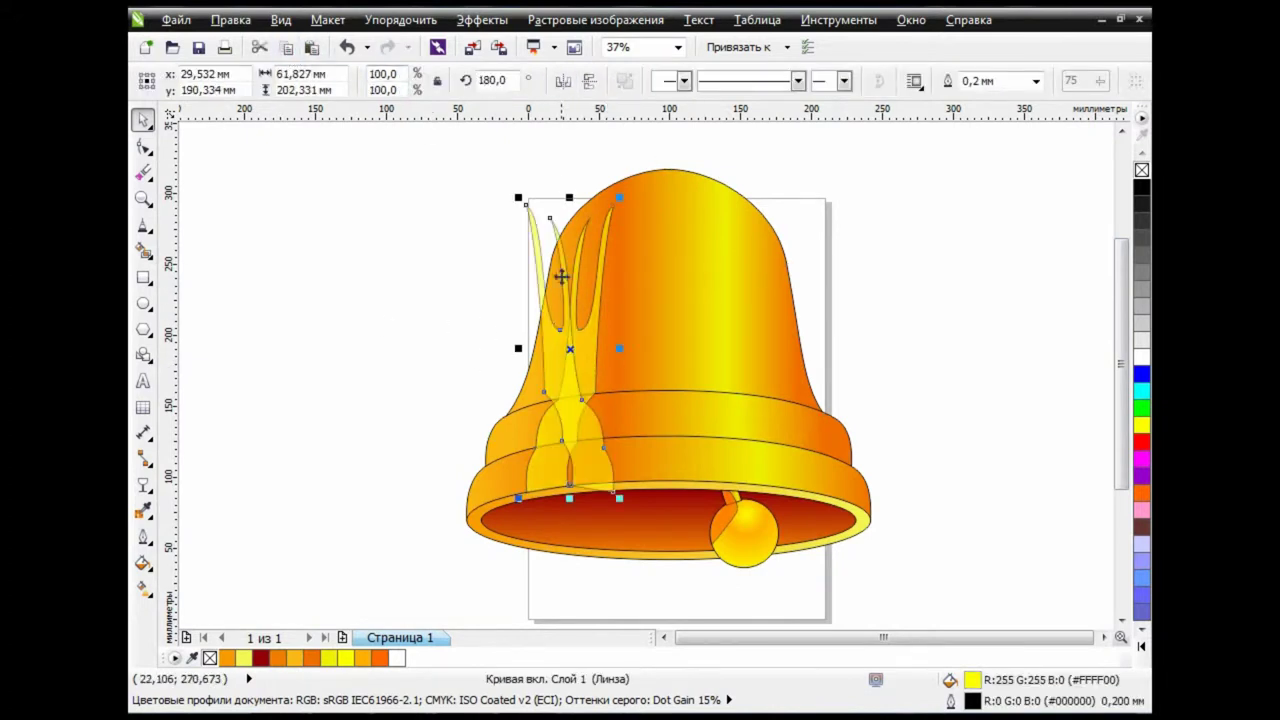
{"action": "left_click_drag", "start_coordinate": [571, 352], "coordinate": [714, 388]}
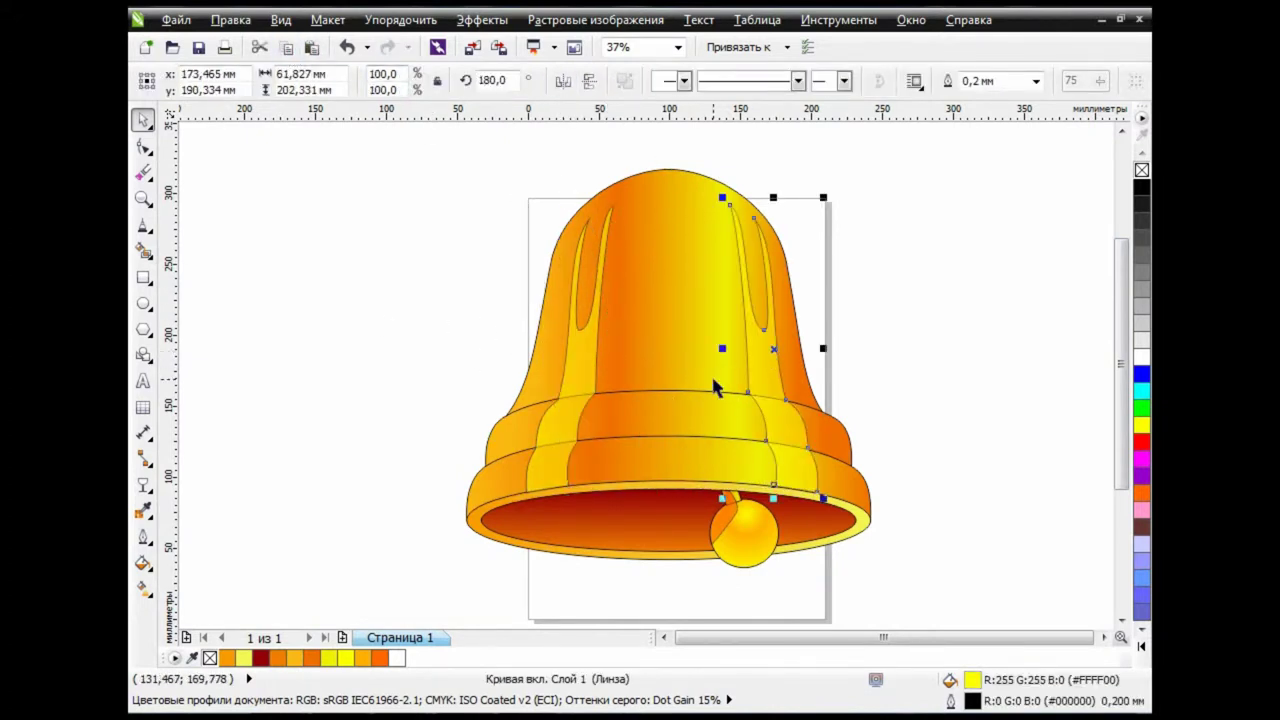
{"action": "key", "text": "F10"}
{"action": "scroll", "coordinate": [806, 405], "scroll_direction": "up", "scroll_amount": 1}
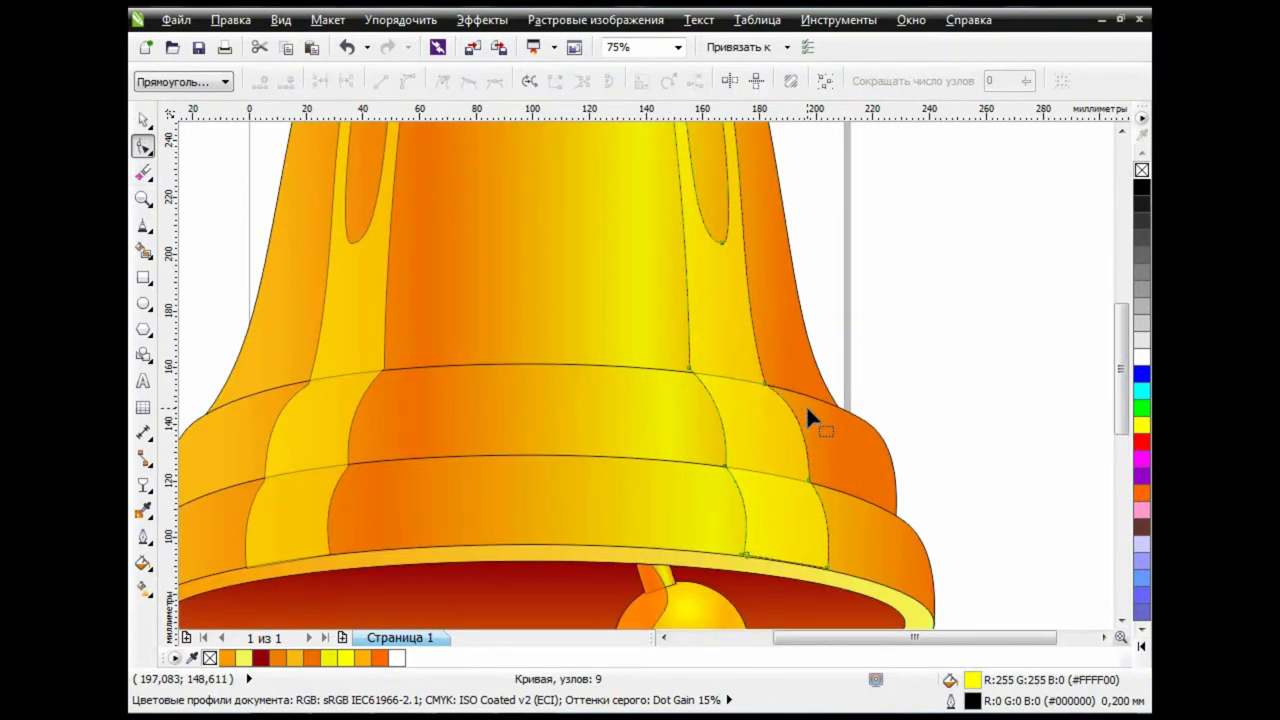
{"action": "mouse_move", "coordinate": [806, 405]}
{"action": "left_mouse_down"}
{"action": "mouse_move", "coordinate": [810, 488]}
{"action": "mouse_move", "coordinate": [852, 495]}
{"action": "left_mouse_up"}
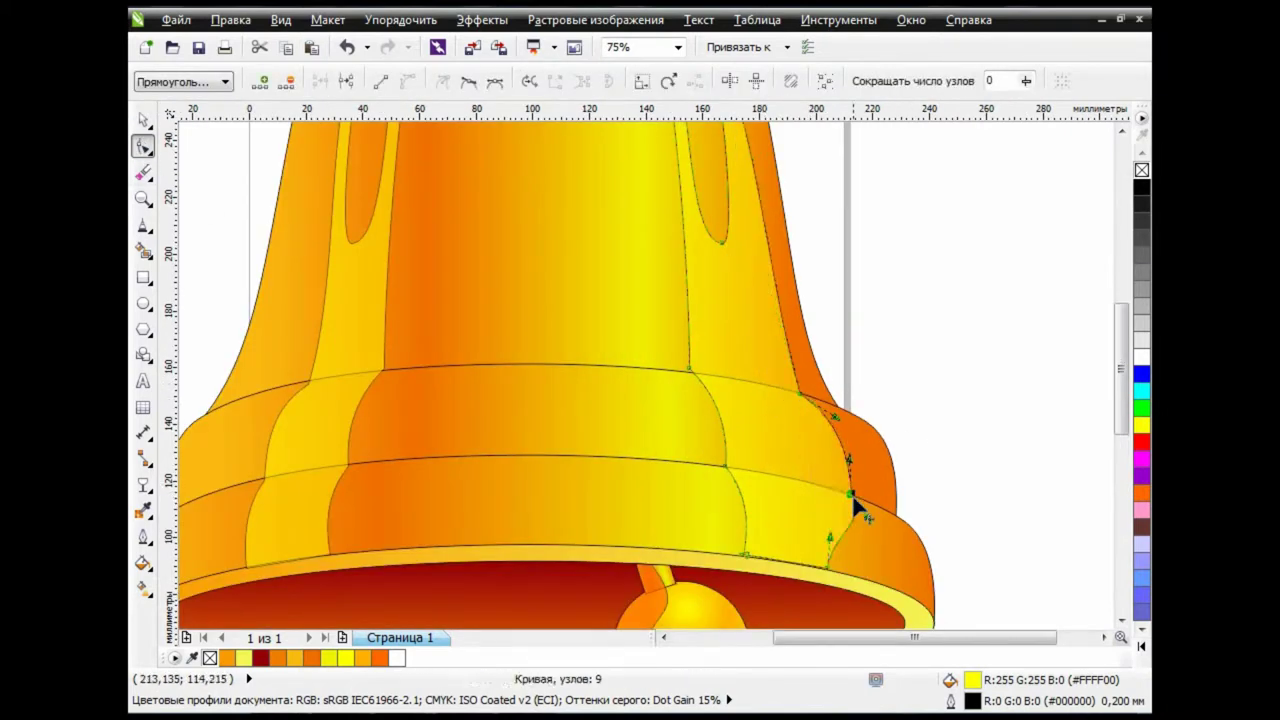
{"action": "mouse_move", "coordinate": [830, 573]}
{"action": "left_mouse_down"}
{"action": "mouse_move", "coordinate": [889, 585]}
{"action": "mouse_move", "coordinate": [847, 570]}
{"action": "left_mouse_up"}
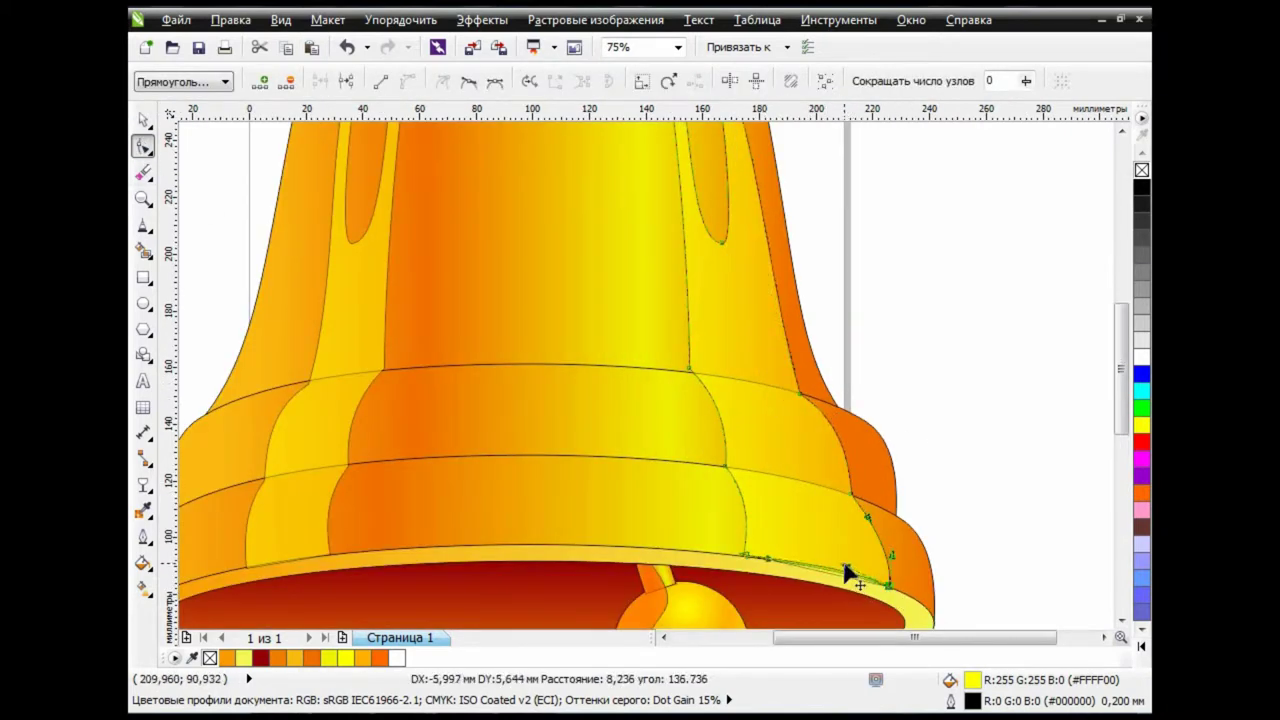
Adjust the right stripe's top and bottom nodes to follow the bell's right contour
{"action": "left_click_drag", "start_coordinate": [1121, 425], "coordinate": [1101, 364]}
{"action": "left_click_drag", "start_coordinate": [700, 218], "coordinate": [730, 292]}
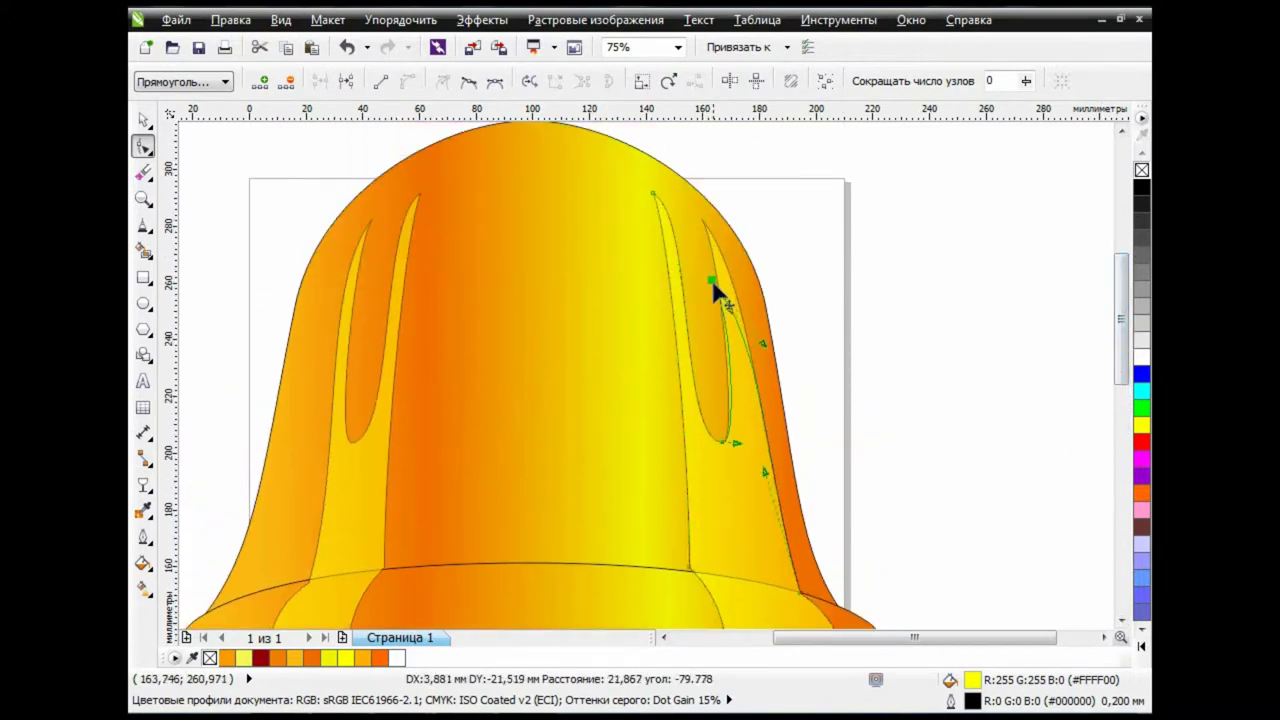
{"action": "left_click_drag", "start_coordinate": [652, 193], "coordinate": [657, 285]}
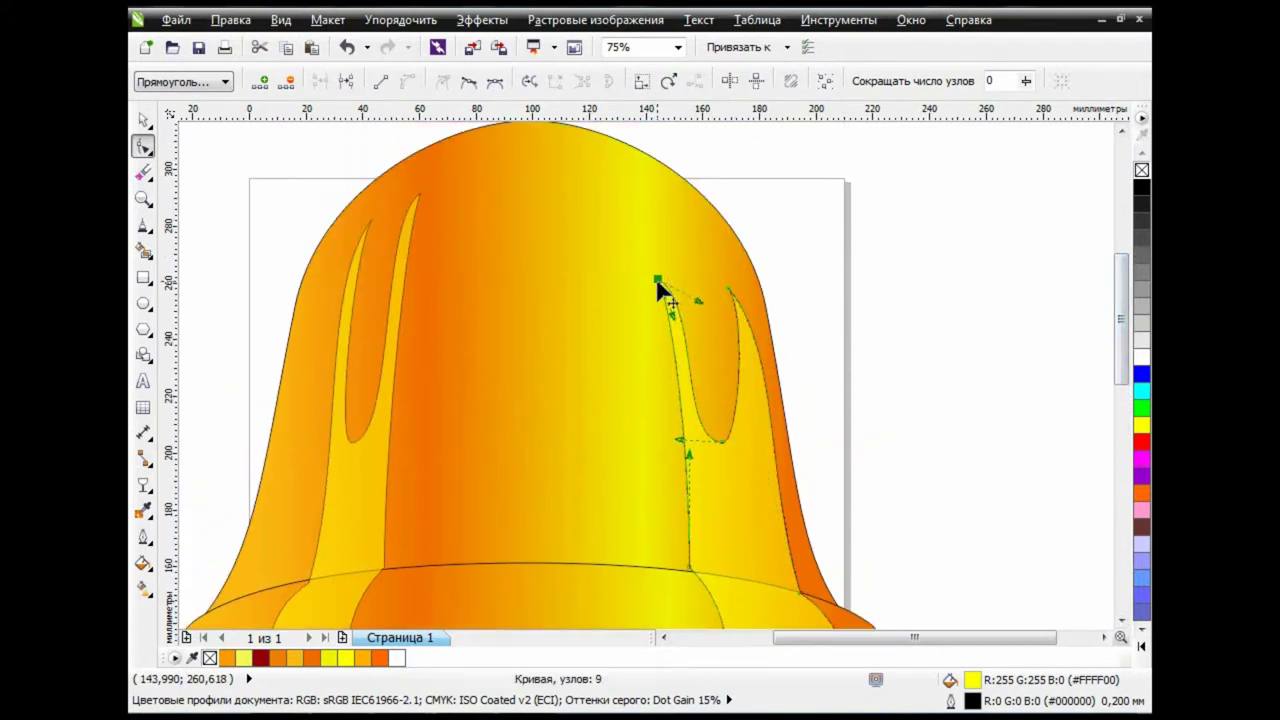
{"action": "left_click_drag", "start_coordinate": [722, 441], "coordinate": [735, 444]}
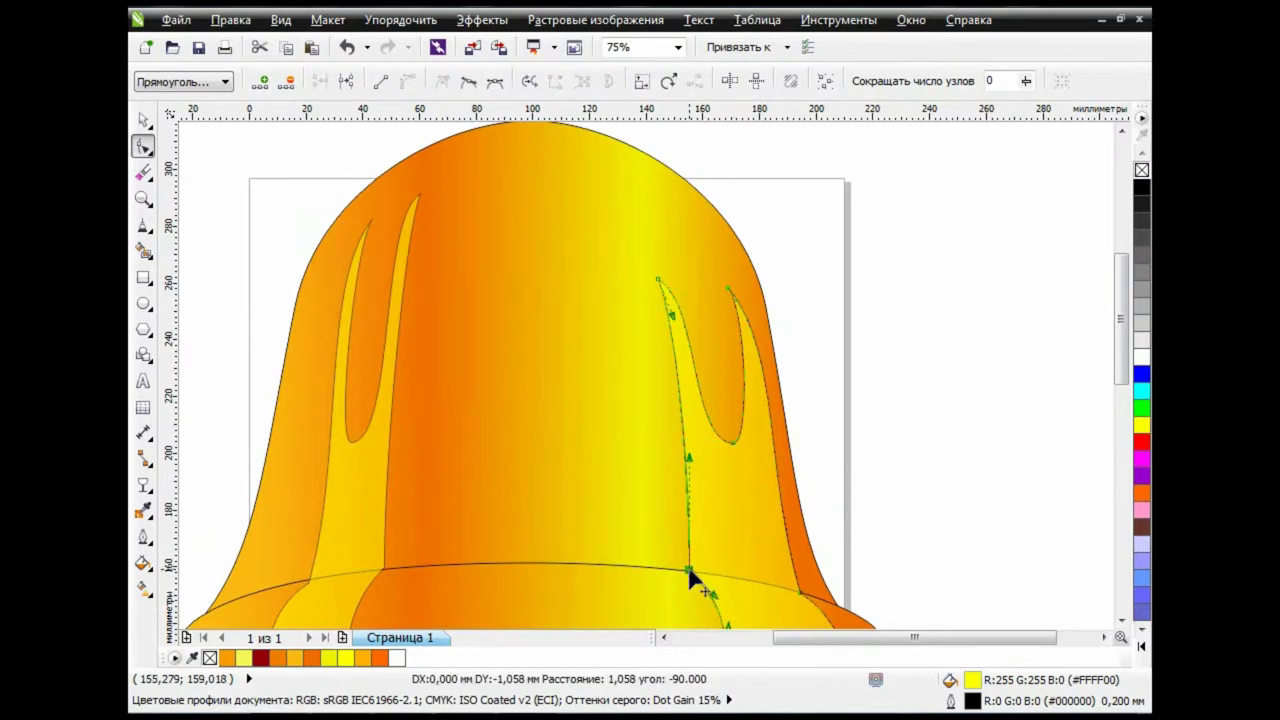
{"action": "scroll", "coordinate": [688, 566], "scroll_direction": "down", "scroll_amount": 1}
{"action": "scroll", "coordinate": [656, 601], "scroll_direction": "up", "scroll_amount": 1}
{"action": "scroll", "coordinate": [672, 386], "scroll_direction": "down", "scroll_amount": 1}
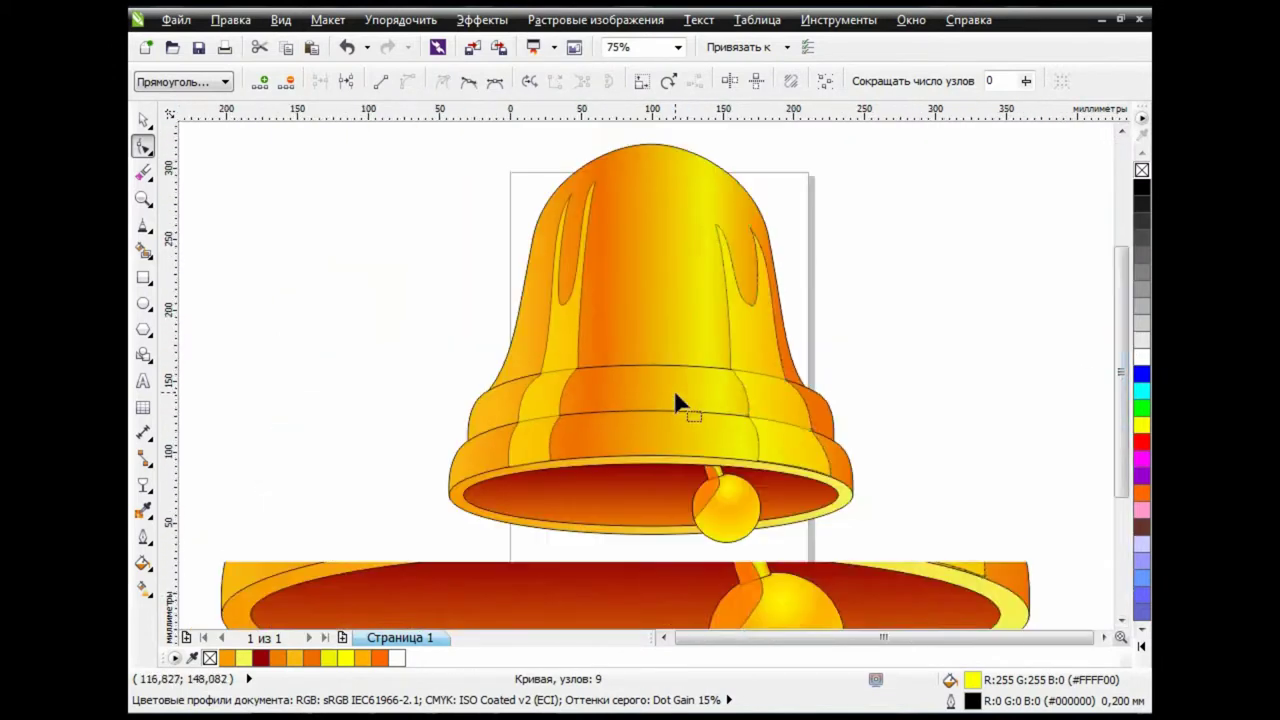
{"action": "key", "text": "space"}
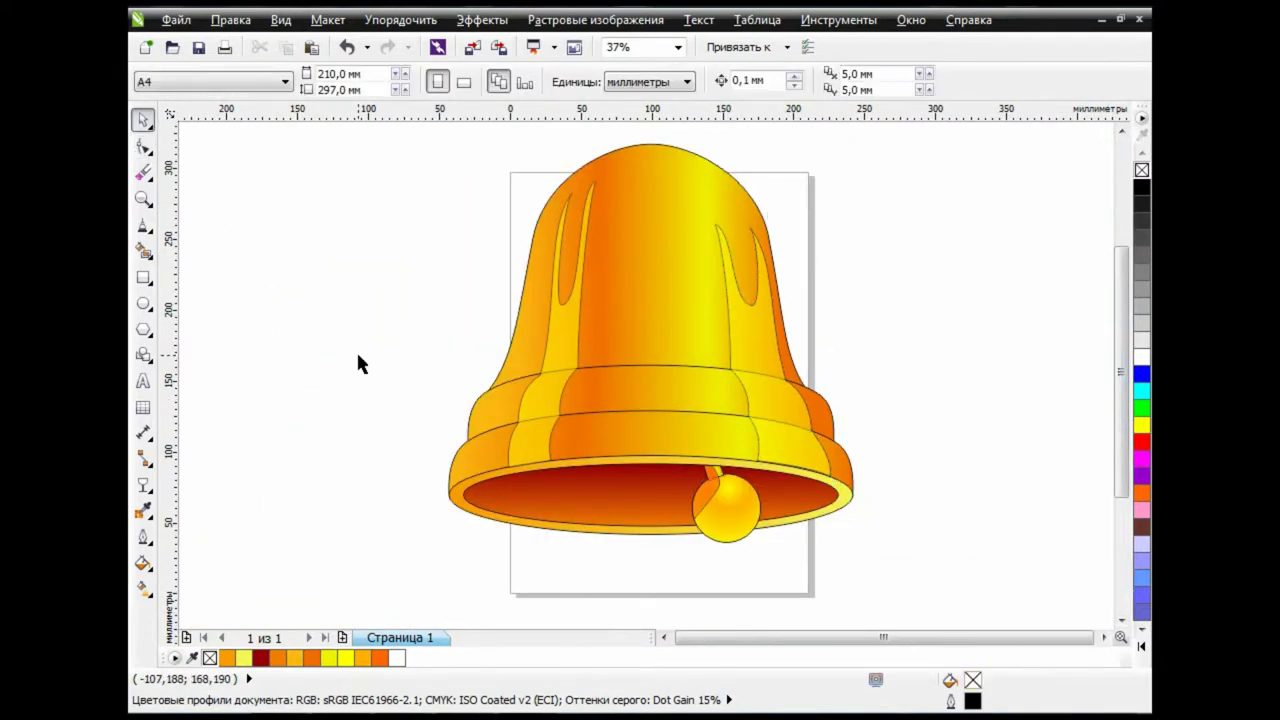
{"action": "scroll", "coordinate": [1121, 350], "scroll_direction": "up", "scroll_amount": 2}
Draw a Bezier curve across the upper dome and delete the left highlight shape
{"action": "left_click", "coordinate": [145, 226]}
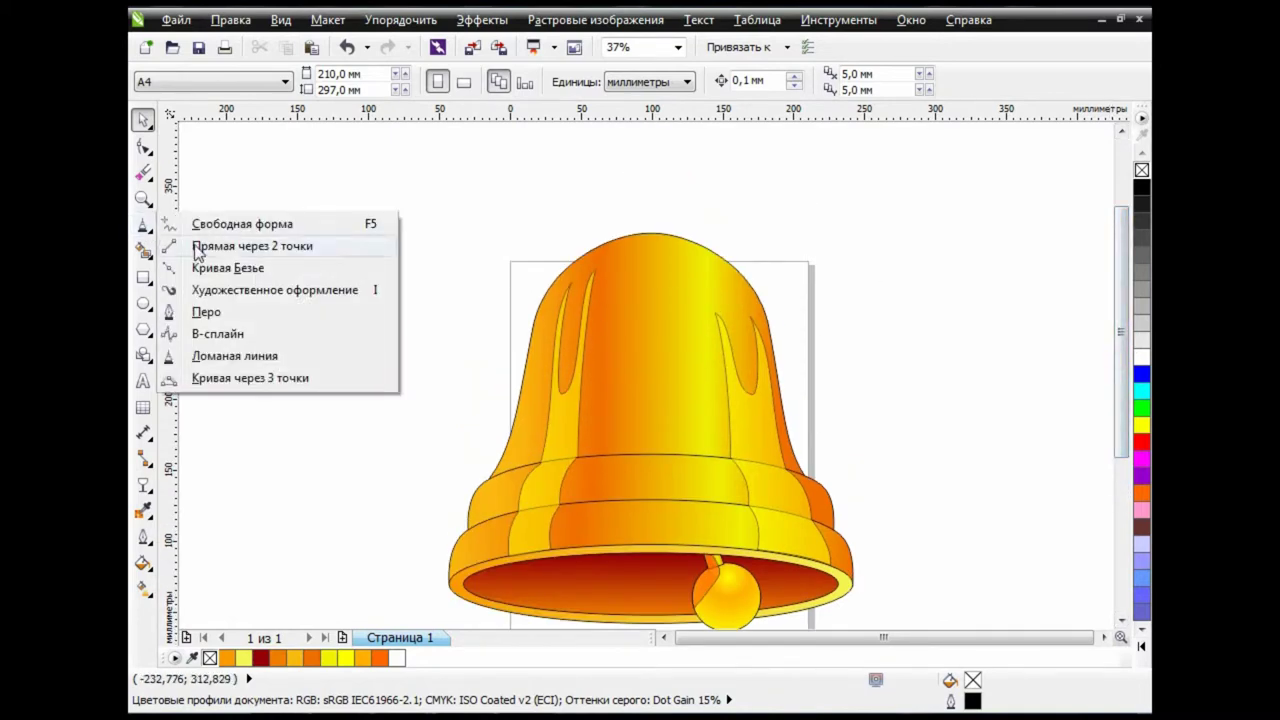
{"action": "left_click", "coordinate": [205, 267]}
{"action": "left_click", "coordinate": [524, 318]}
{"action": "mouse_move", "coordinate": [793, 318]}
{"action": "left_mouse_down"}
{"action": "mouse_move", "coordinate": [934, 400]}
{"action": "mouse_move", "coordinate": [980, 390]}
{"action": "left_mouse_up"}
{"action": "left_click", "coordinate": [142, 122]}
{"action": "left_click", "coordinate": [571, 400]}
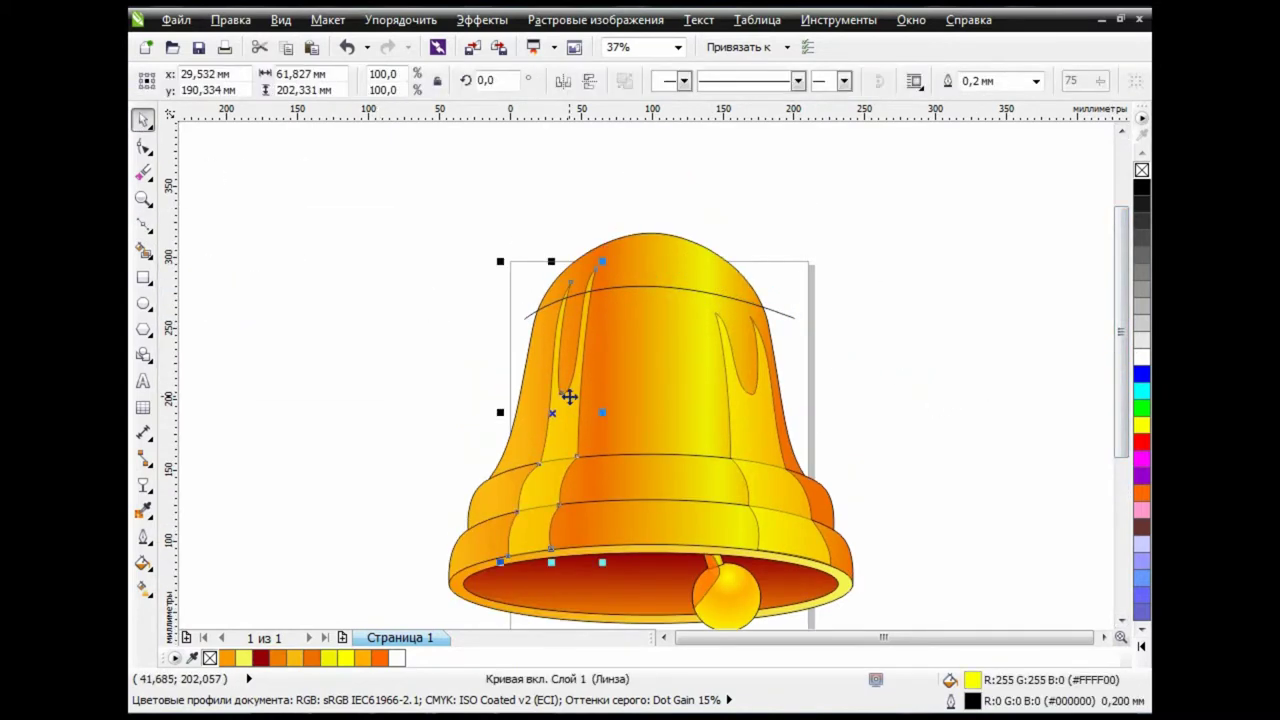
{"action": "key", "text": "Delete"}
Smart-fill the dome area above the curve and colour the new piece yellow
{"action": "left_click", "coordinate": [143, 250]}
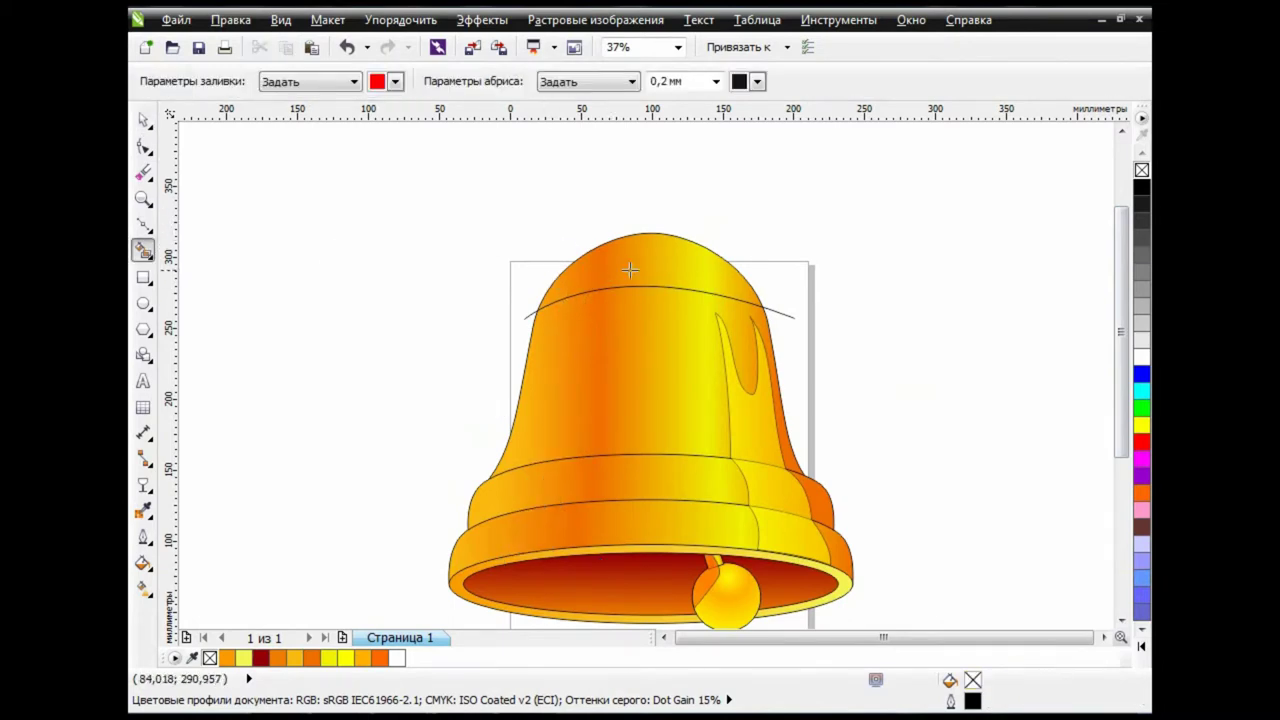
{"action": "left_click", "coordinate": [628, 266]}
{"action": "key", "text": "space"}
{"action": "key", "text": "Tab"}
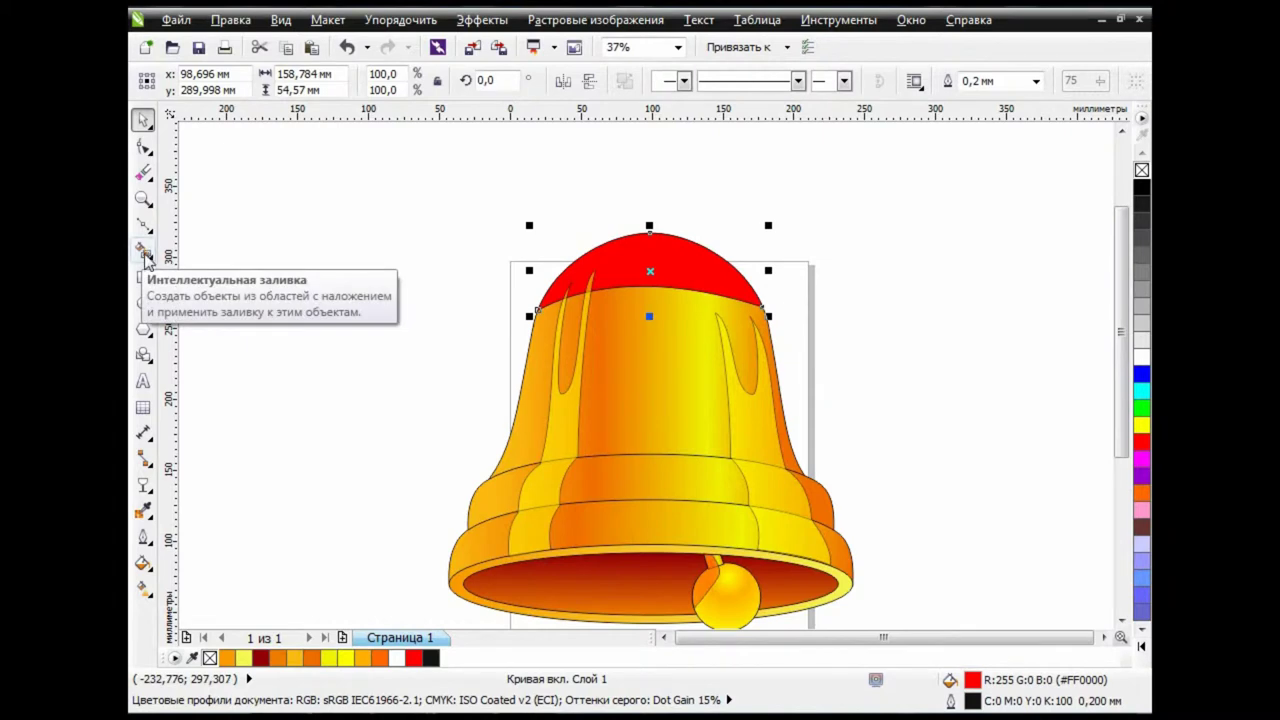
{"action": "left_click", "coordinate": [1141, 424]}
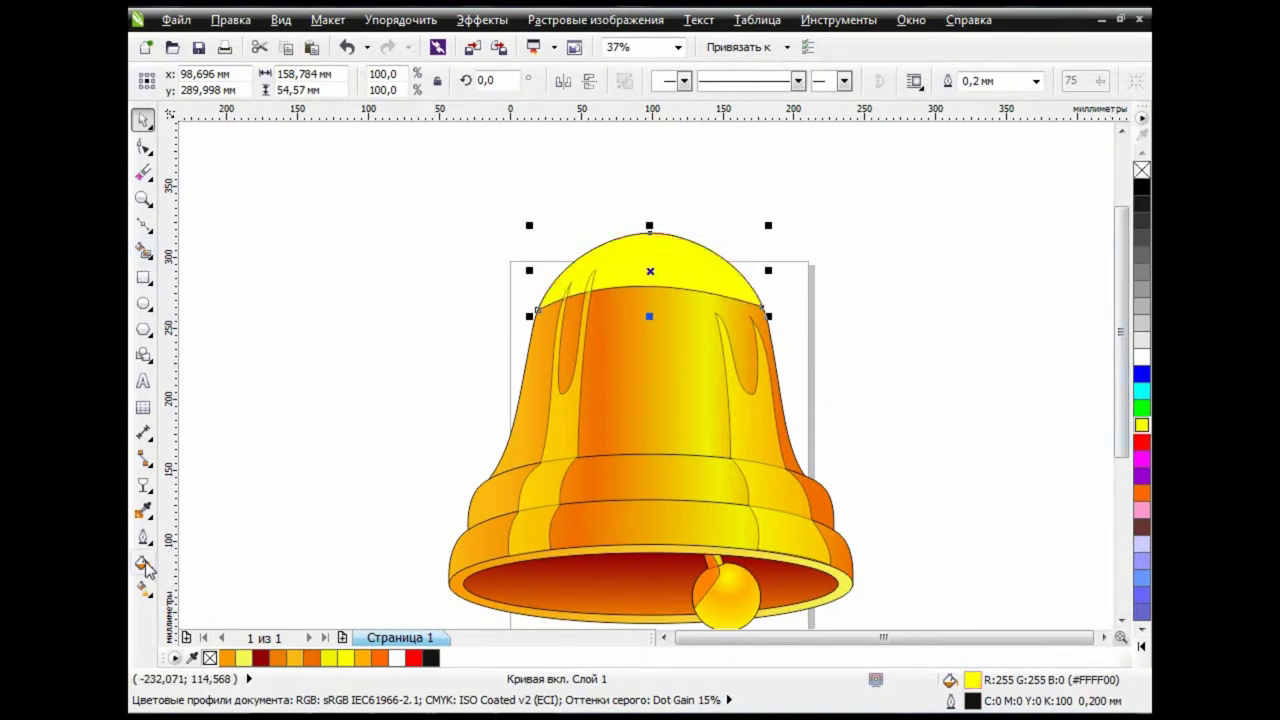
Fade the yellow dome with a linear transparency, widening and adjusting the fade
{"action": "left_click", "coordinate": [143, 484]}
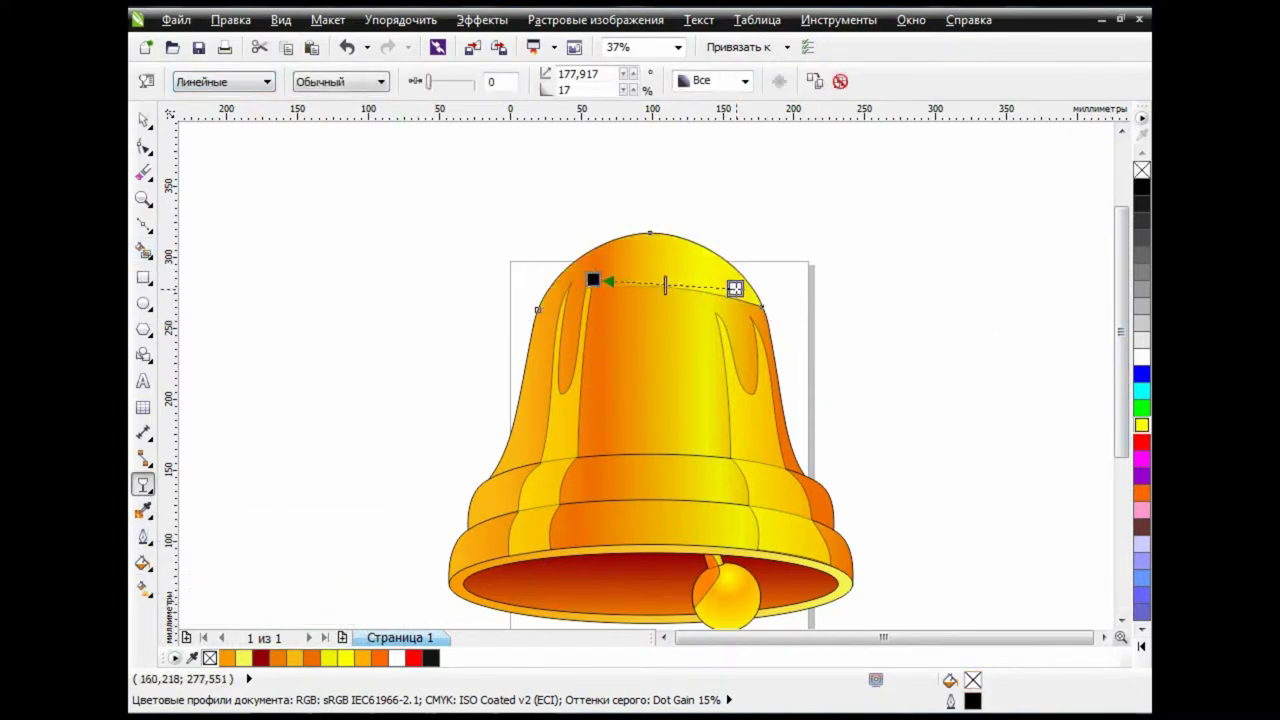
{"action": "mouse_move", "coordinate": [634, 285]}
{"action": "left_mouse_down"}
{"action": "mouse_move", "coordinate": [517, 280]}
{"action": "mouse_move", "coordinate": [922, 283]}
{"action": "left_mouse_up"}
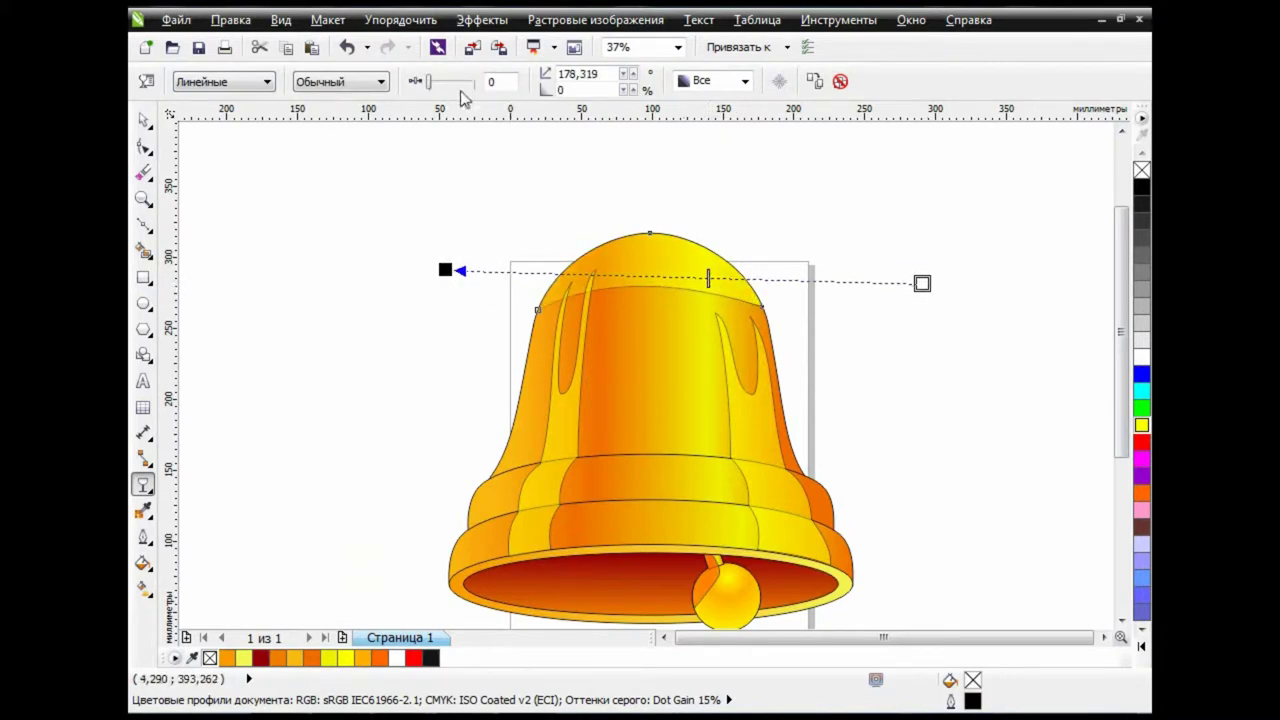
{"action": "left_click_drag", "start_coordinate": [428, 81], "coordinate": [473, 81]}
{"action": "left_click_drag", "start_coordinate": [445, 270], "coordinate": [512, 283]}
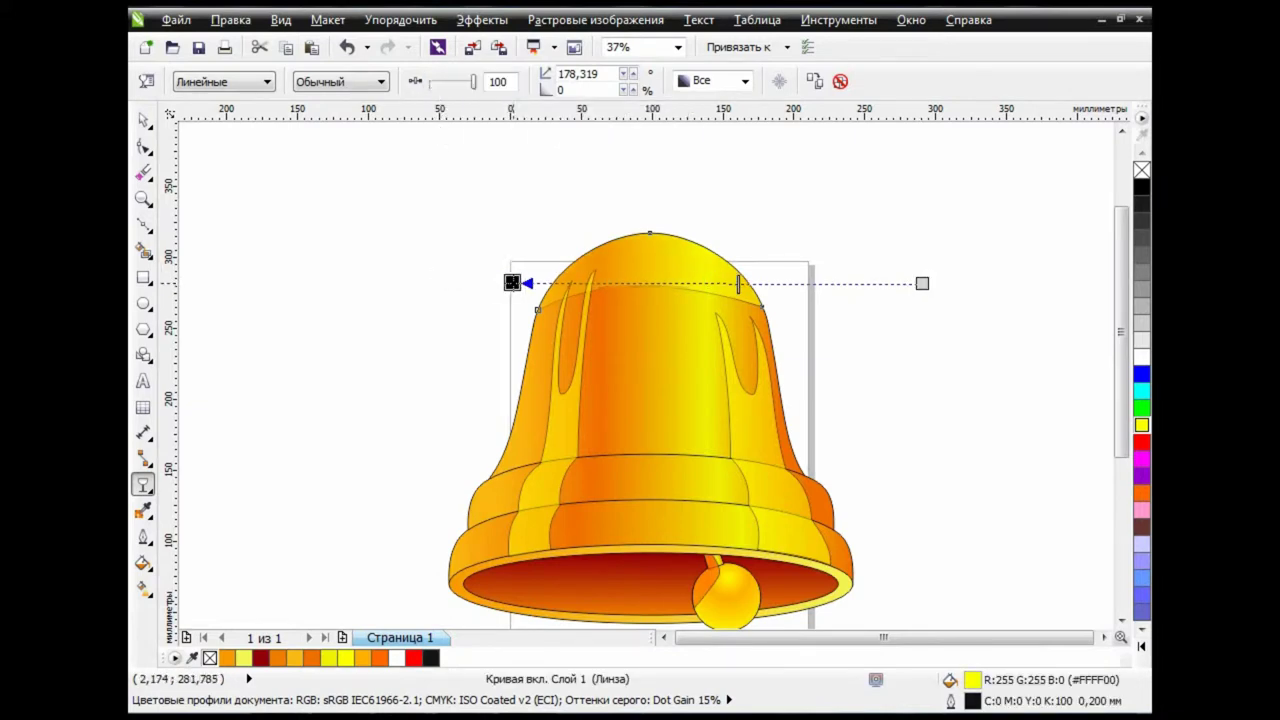
{"action": "left_click", "coordinate": [143, 119]}
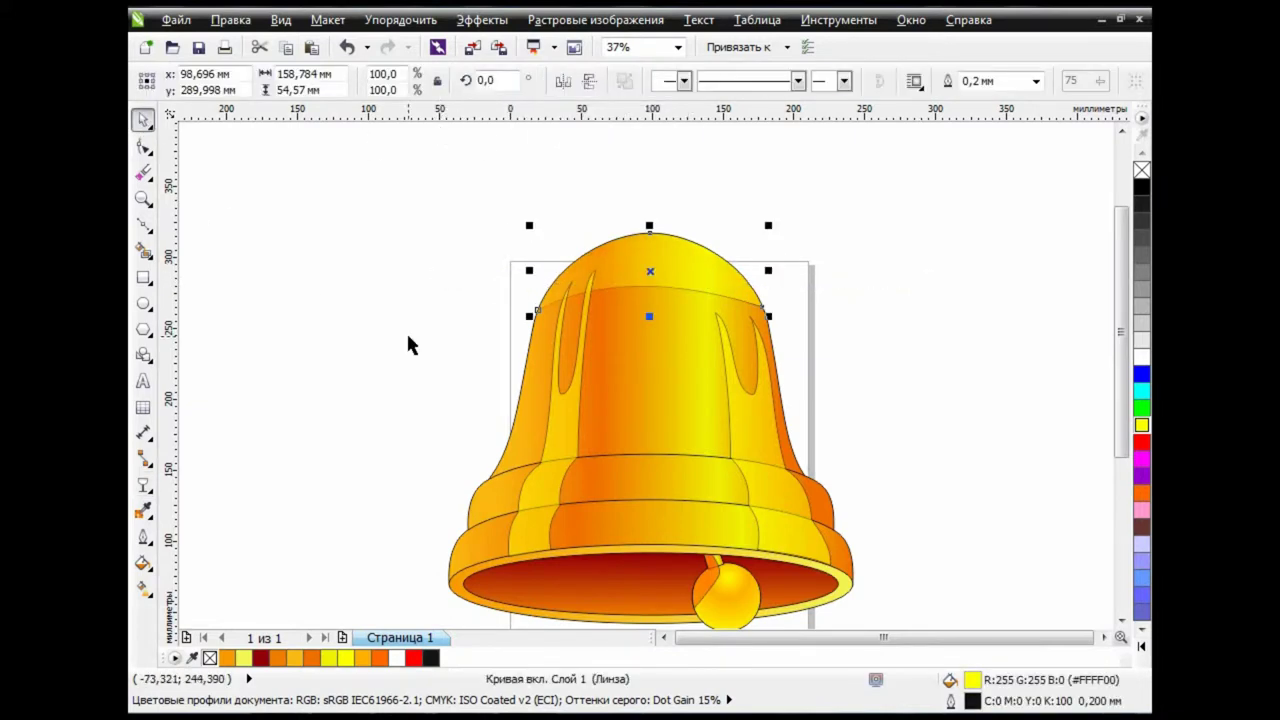
{"action": "left_click", "coordinate": [391, 332]}
Create a boundary shape around all the bell's parts
{"action": "left_click", "coordinate": [502, 228]}
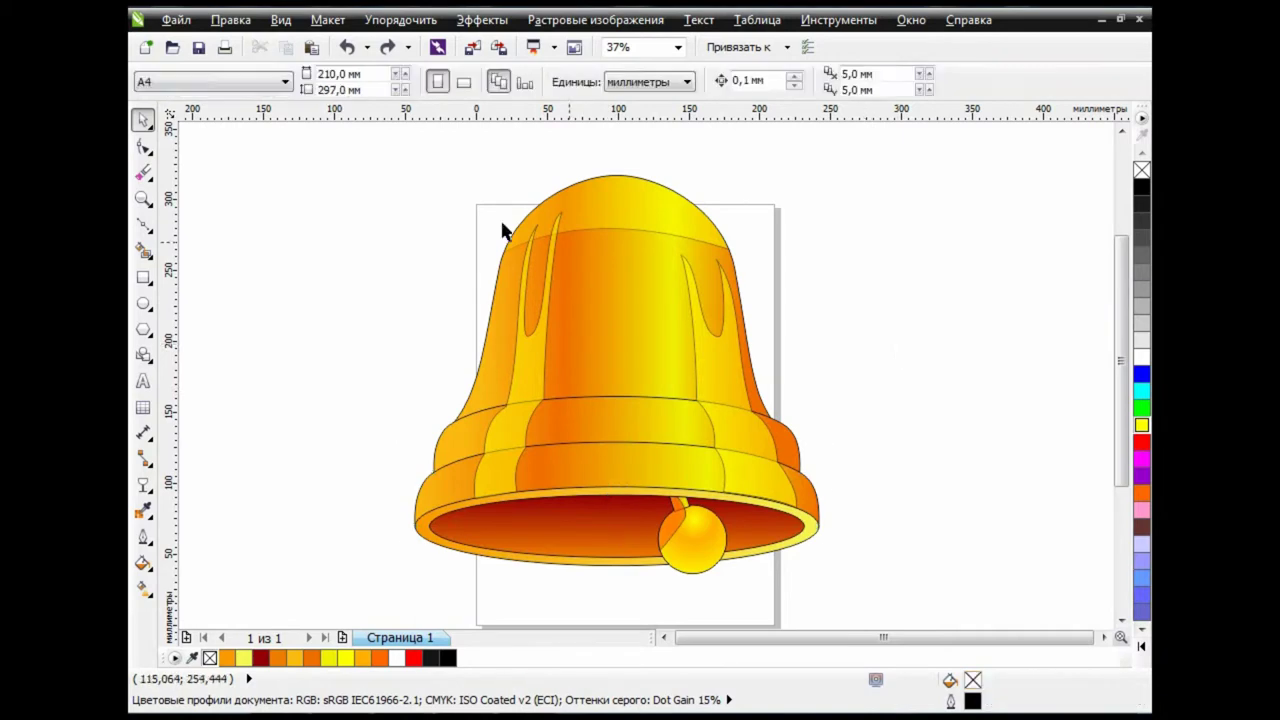
{"action": "left_click_drag", "start_coordinate": [365, 158], "coordinate": [927, 601]}
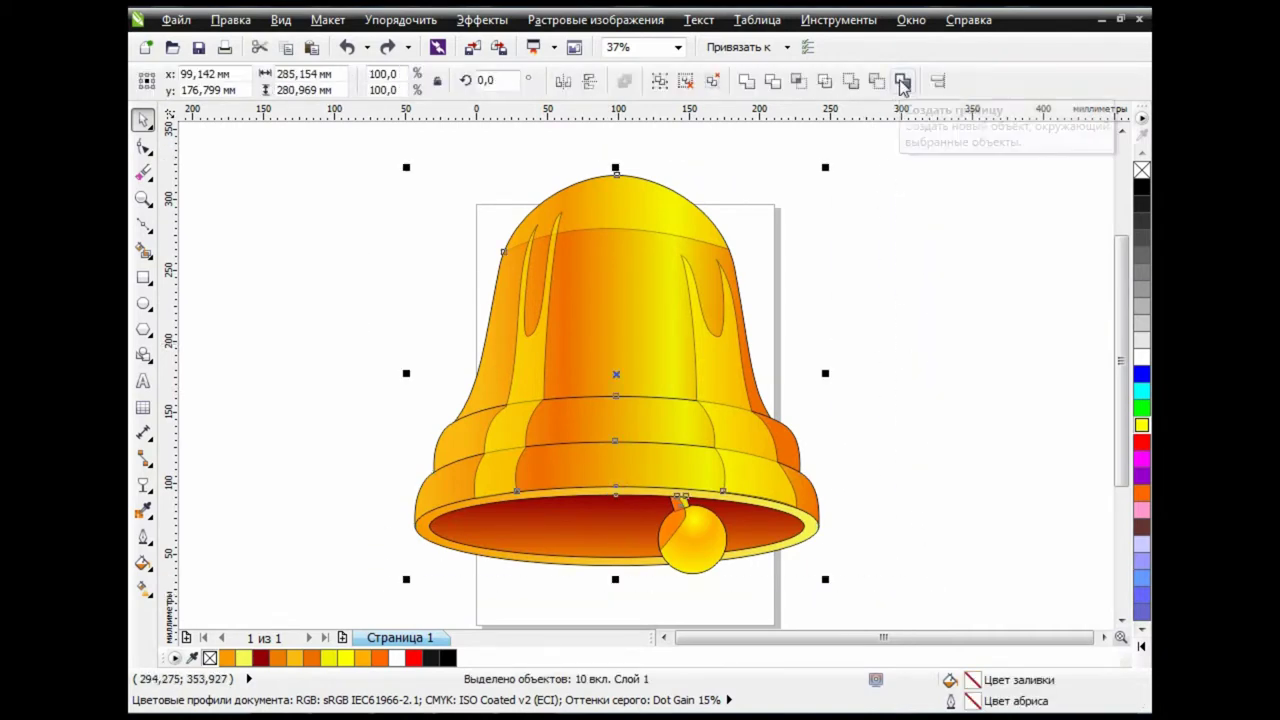
{"action": "left_click", "coordinate": [903, 80]}
{"action": "left_click_drag", "start_coordinate": [584, 368], "coordinate": [781, 357]}
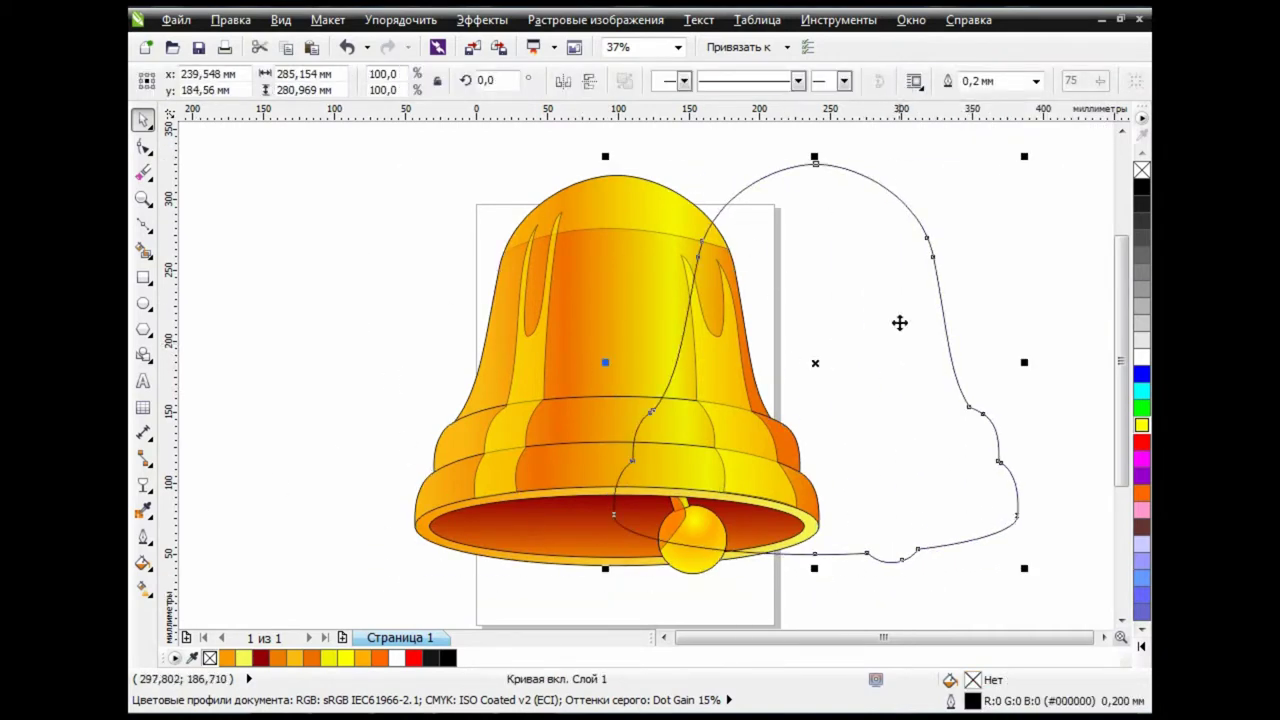
{"action": "left_click", "coordinate": [346, 47]}
Give the boundary a 1.5 mm outline, convert it to an object, and colour it yellow
{"action": "left_click", "coordinate": [146, 492]}
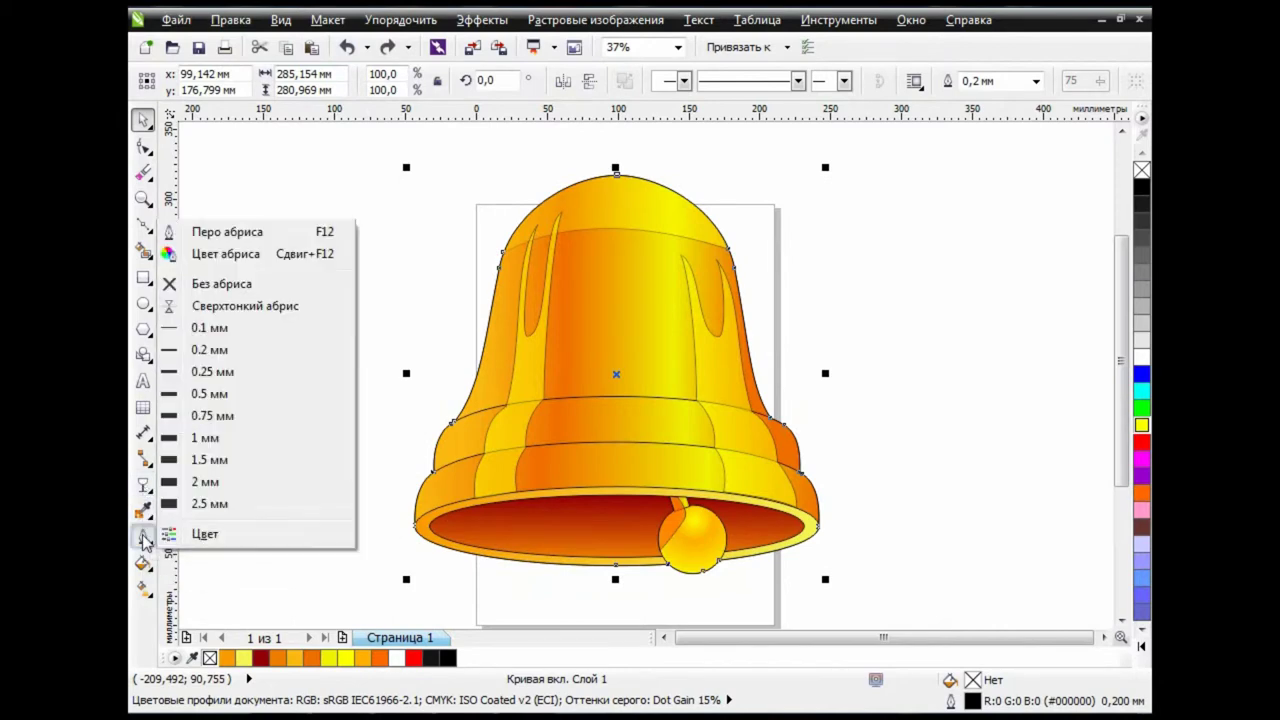
{"action": "left_click", "coordinate": [234, 460]}
{"action": "left_click", "coordinate": [400, 19]}
{"action": "left_click", "coordinate": [476, 399]}
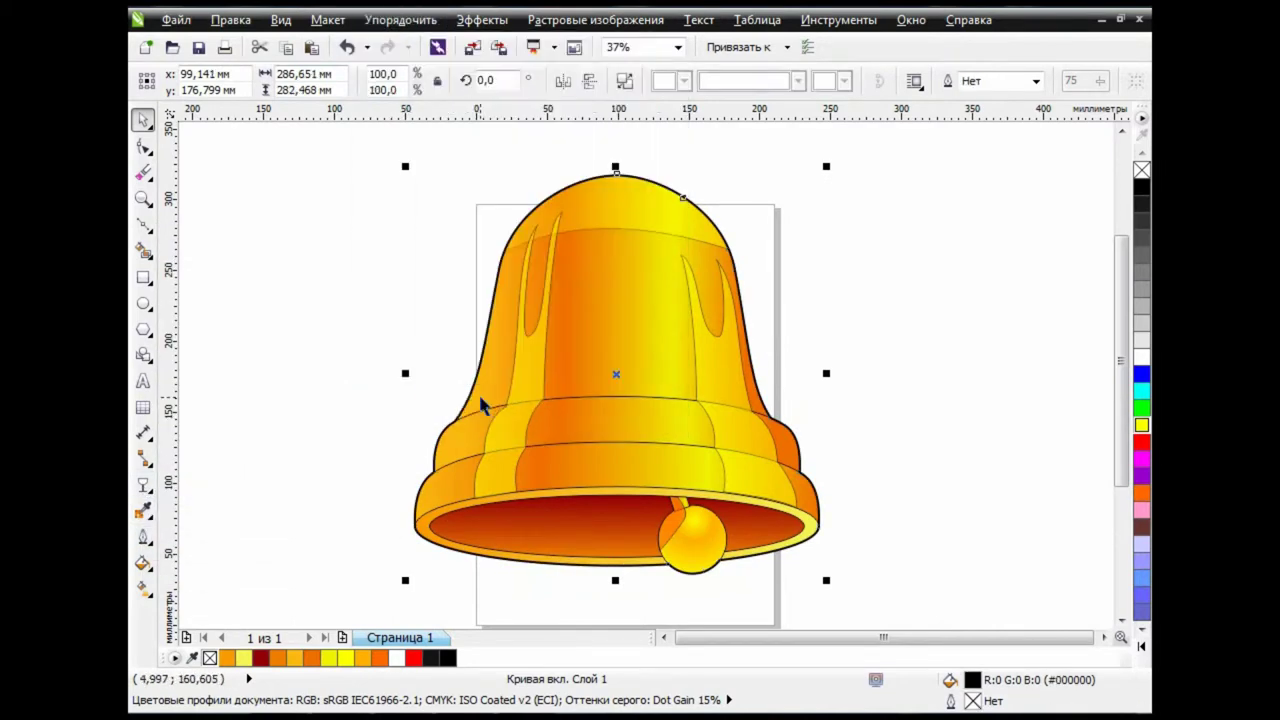
{"action": "left_click", "coordinate": [1141, 425]}
Group the 11 bell objects and move the bell lower on the page
{"action": "left_click_drag", "start_coordinate": [363, 158], "coordinate": [883, 585]}
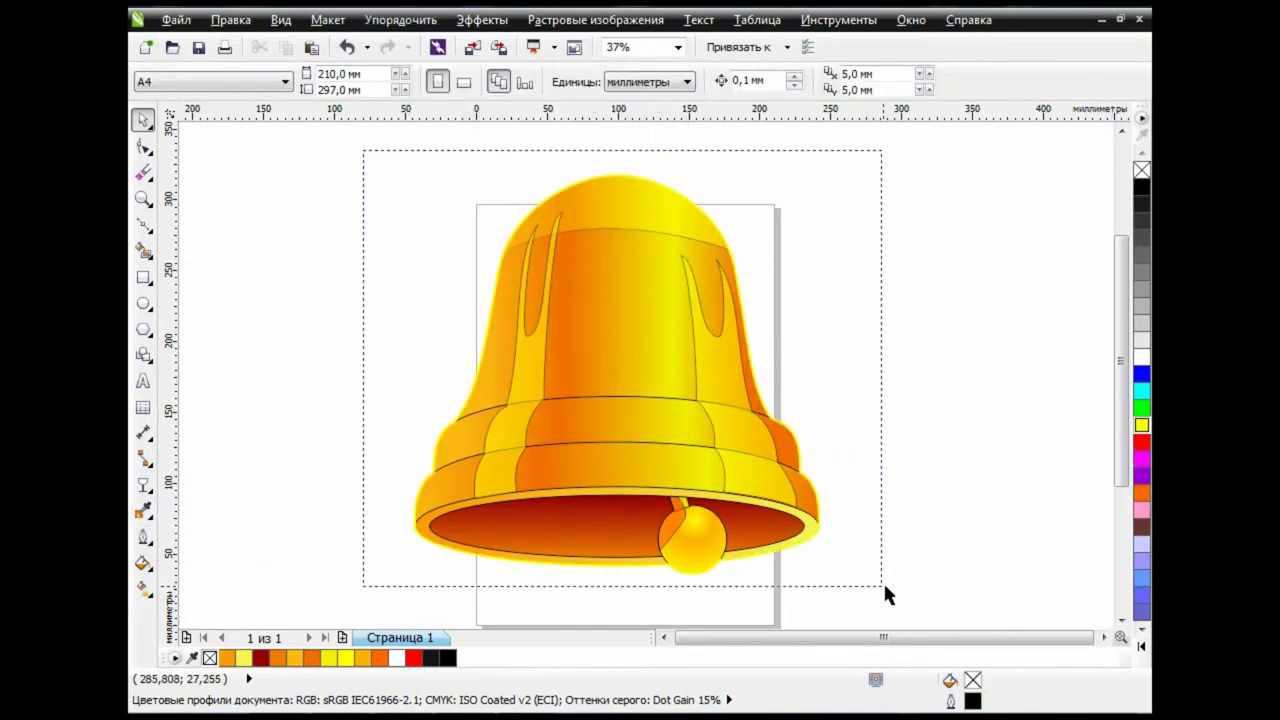
{"action": "left_click", "coordinate": [659, 81]}
{"action": "left_click_drag", "start_coordinate": [700, 290], "coordinate": [705, 352]}
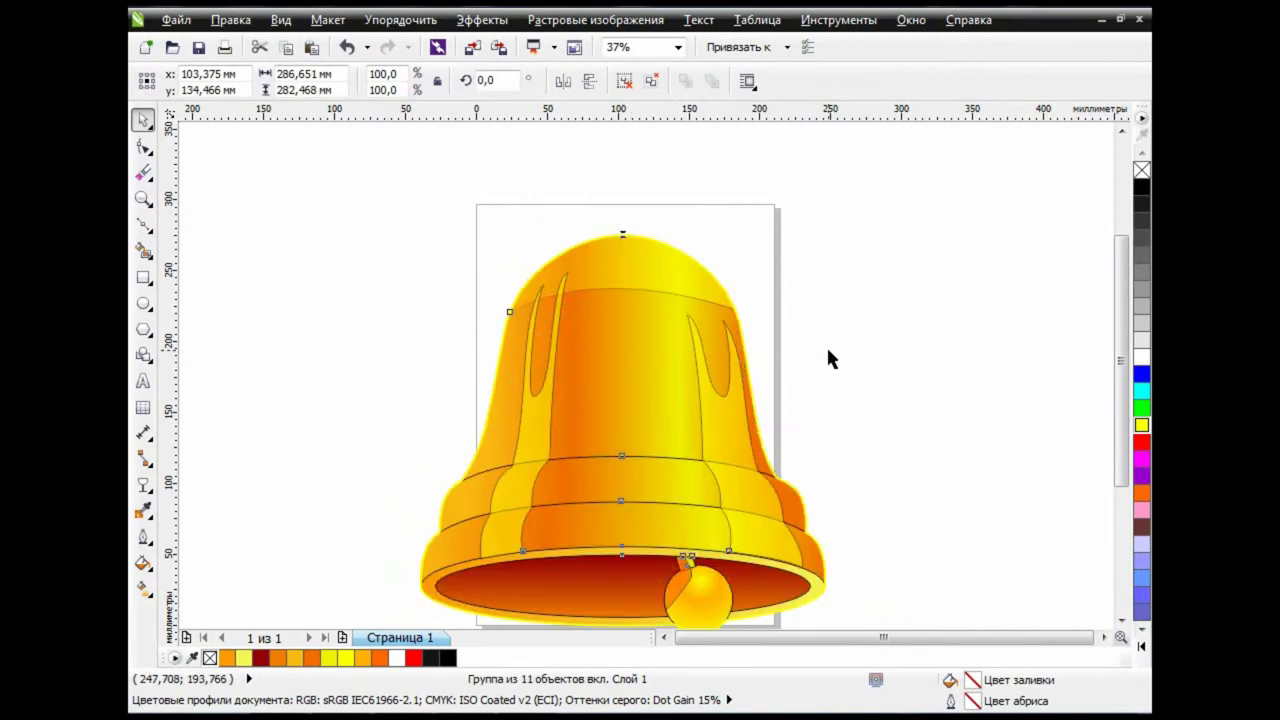
{"action": "left_click", "coordinate": [826, 345]}
Draw a wide ellipse above the bell, convert it to curves, and reshape it into an arched cap
{"action": "left_click", "coordinate": [143, 303]}
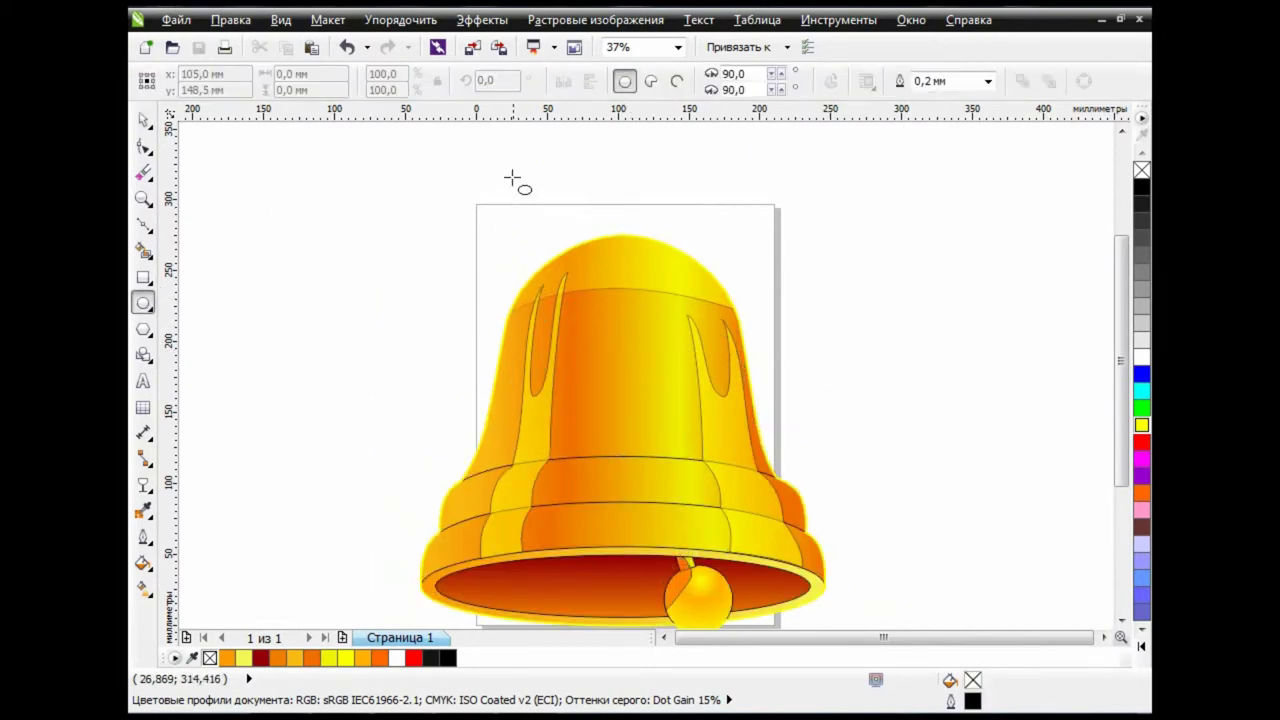
{"action": "left_click_drag", "start_coordinate": [501, 161], "coordinate": [805, 233]}
{"action": "left_click", "coordinate": [1085, 82]}
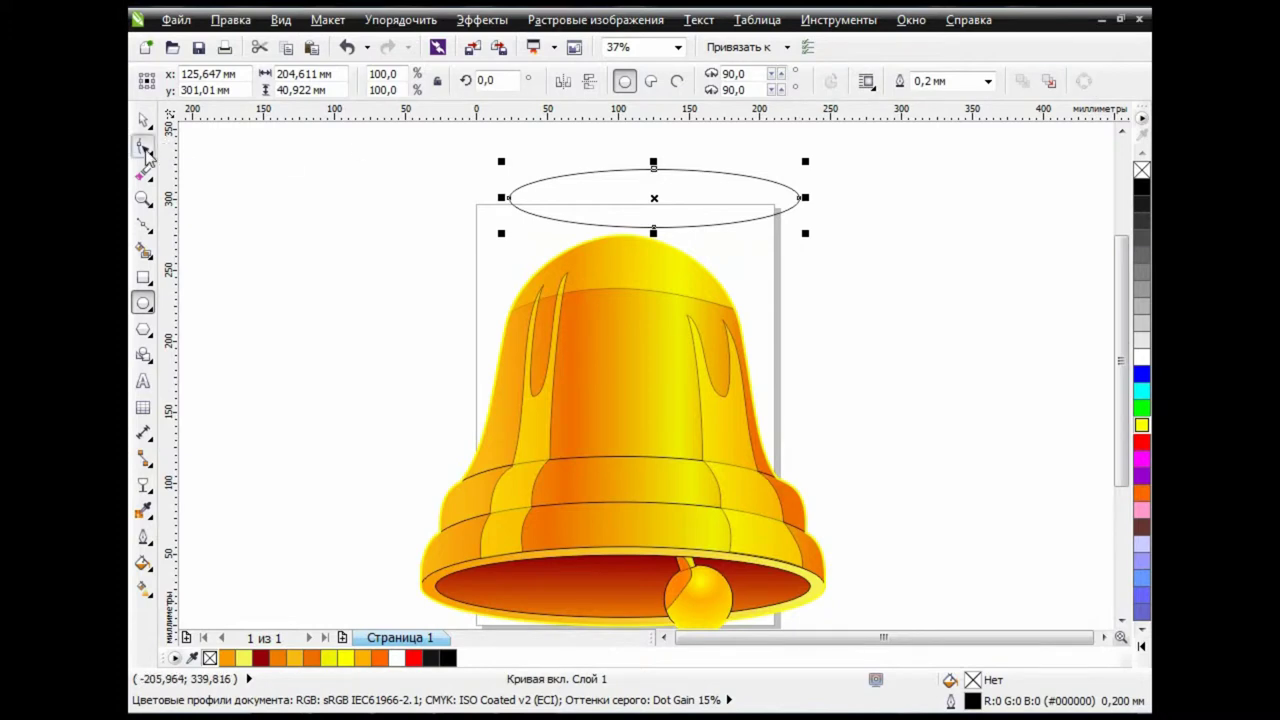
{"action": "left_click", "coordinate": [143, 146]}
{"action": "left_click_drag", "start_coordinate": [655, 228], "coordinate": [662, 198]}
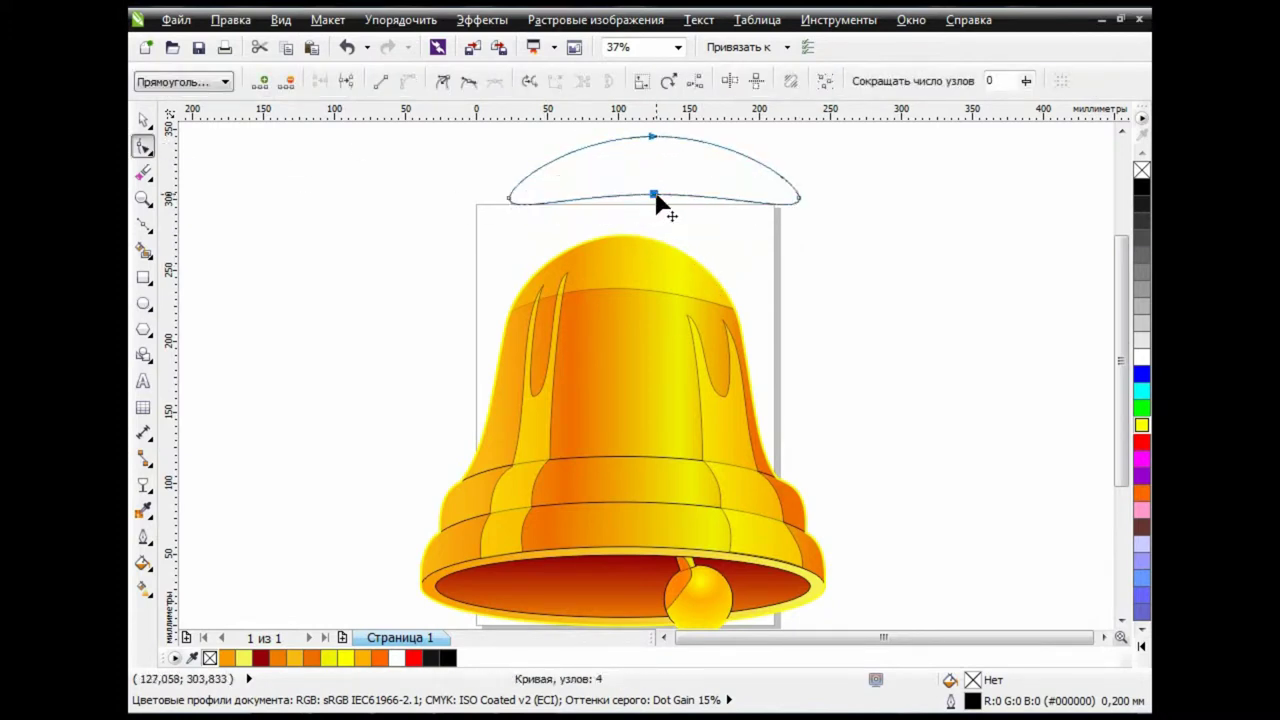
{"action": "left_click", "coordinate": [509, 198]}
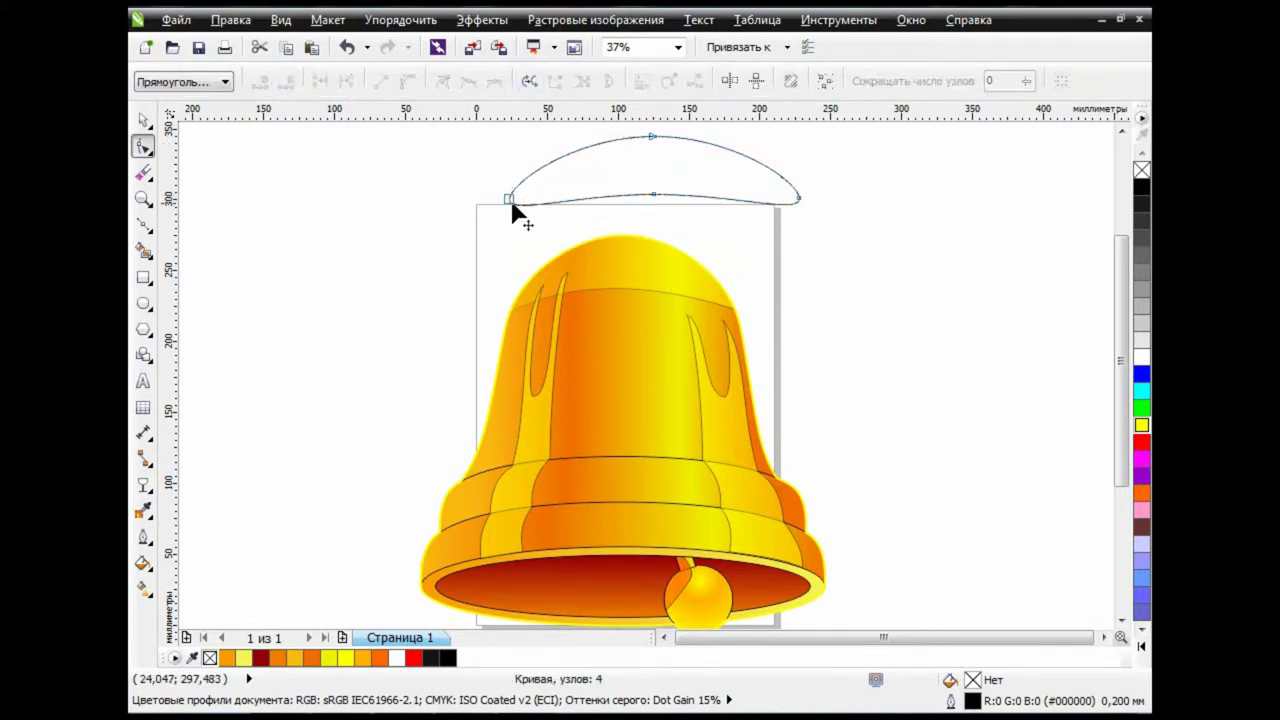
{"action": "left_click_drag", "start_coordinate": [509, 186], "coordinate": [512, 157]}
{"action": "left_click", "coordinate": [798, 197]}
{"action": "left_click_drag", "start_coordinate": [800, 194], "coordinate": [809, 171]}
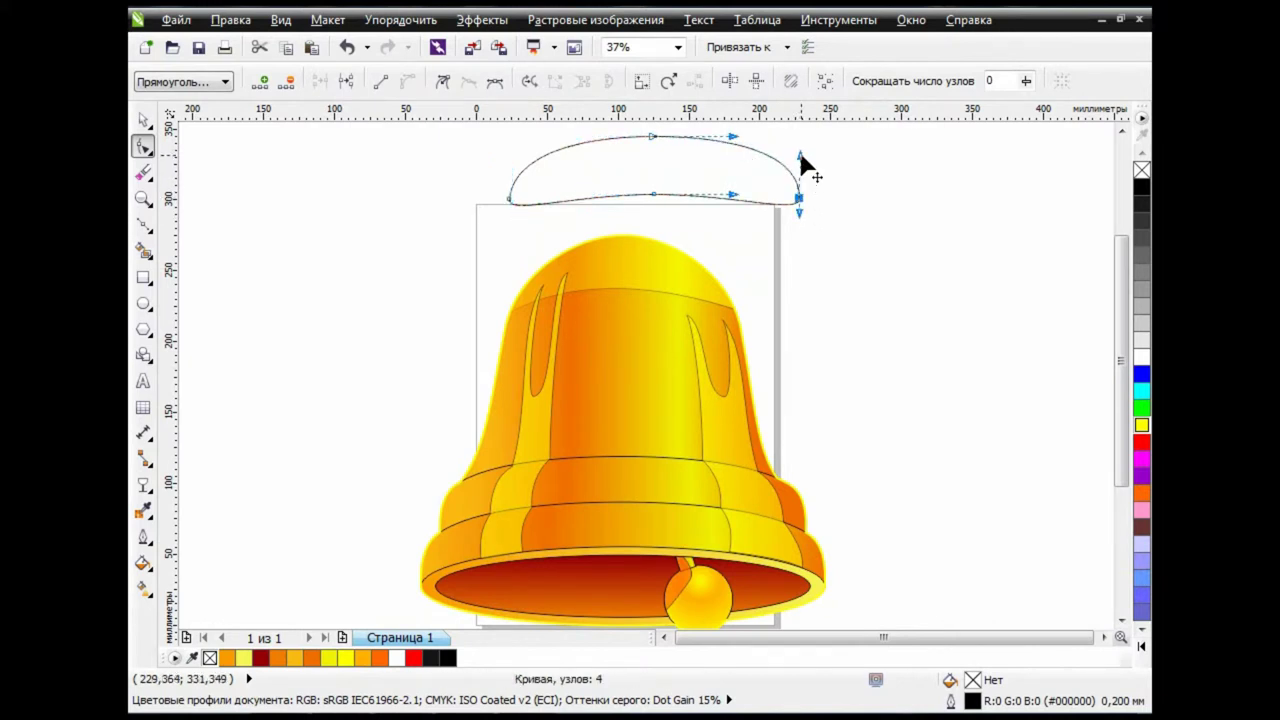
{"action": "left_click_drag", "start_coordinate": [653, 193], "coordinate": [655, 182]}
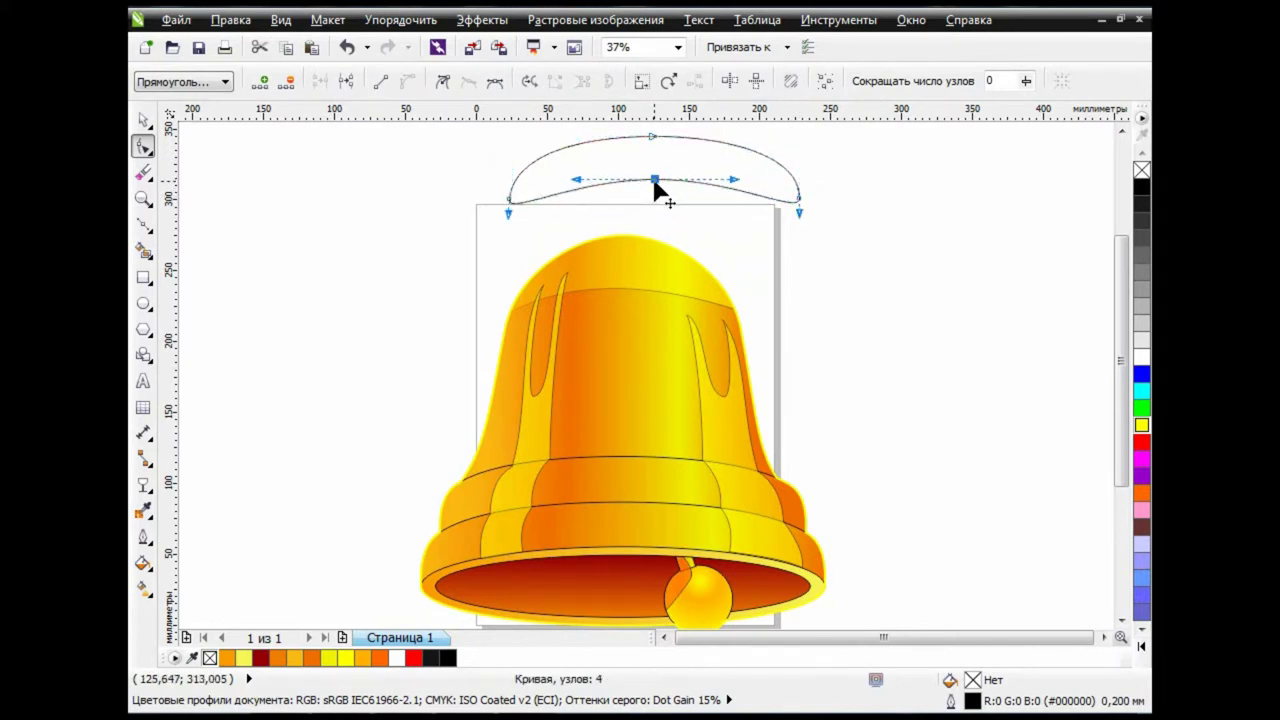
Scale the cap to 32.8% (67.114 × 15.522 mm) and set it on the bell's top
{"action": "key", "text": "space"}
{"action": "mouse_move", "coordinate": [500, 208]}
{"action": "left_mouse_down"}
{"action": "mouse_move", "coordinate": [703, 157]}
{"action": "mouse_move", "coordinate": [627, 239]}
{"action": "left_mouse_up"}
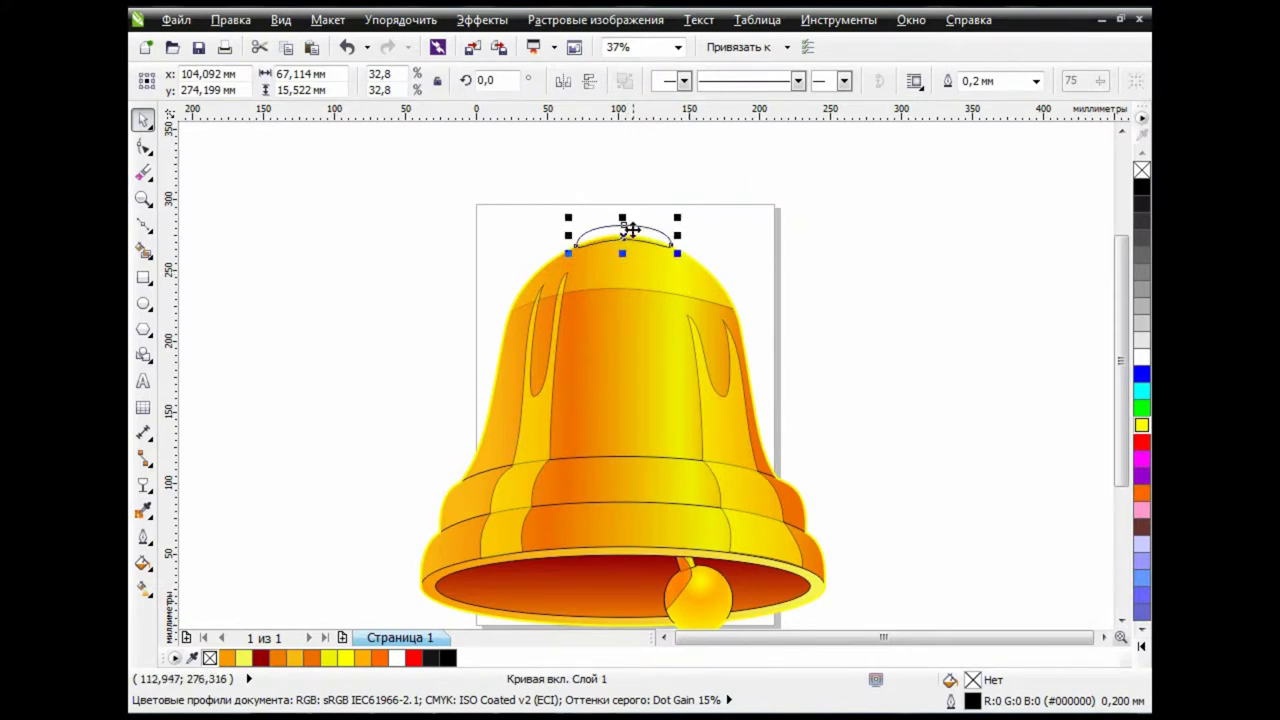
{"action": "scroll", "coordinate": [624, 234], "scroll_direction": "up", "scroll_amount": 3}
Paste a copy of the cap, move it up, and stretch it slightly wider
{"action": "scroll", "coordinate": [619, 243], "scroll_direction": "down", "scroll_amount": 2}
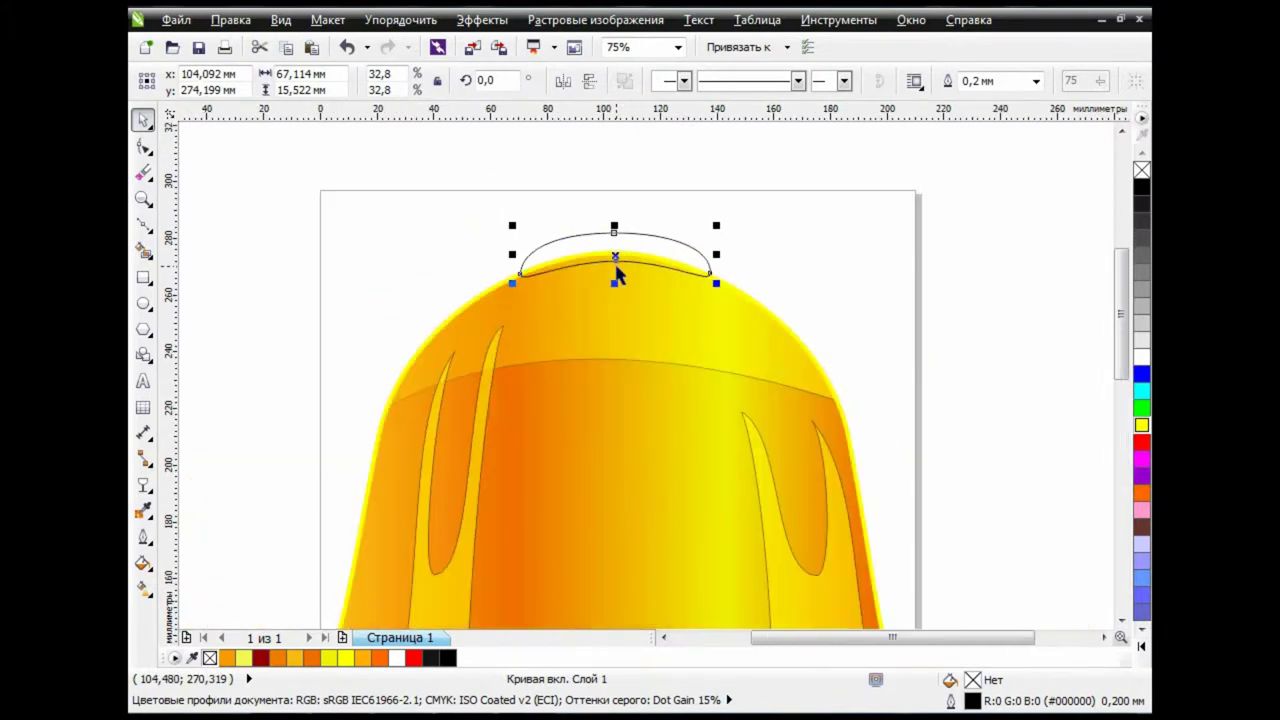
{"action": "left_click", "coordinate": [312, 50]}
{"action": "left_click_drag", "start_coordinate": [617, 258], "coordinate": [615, 241]}
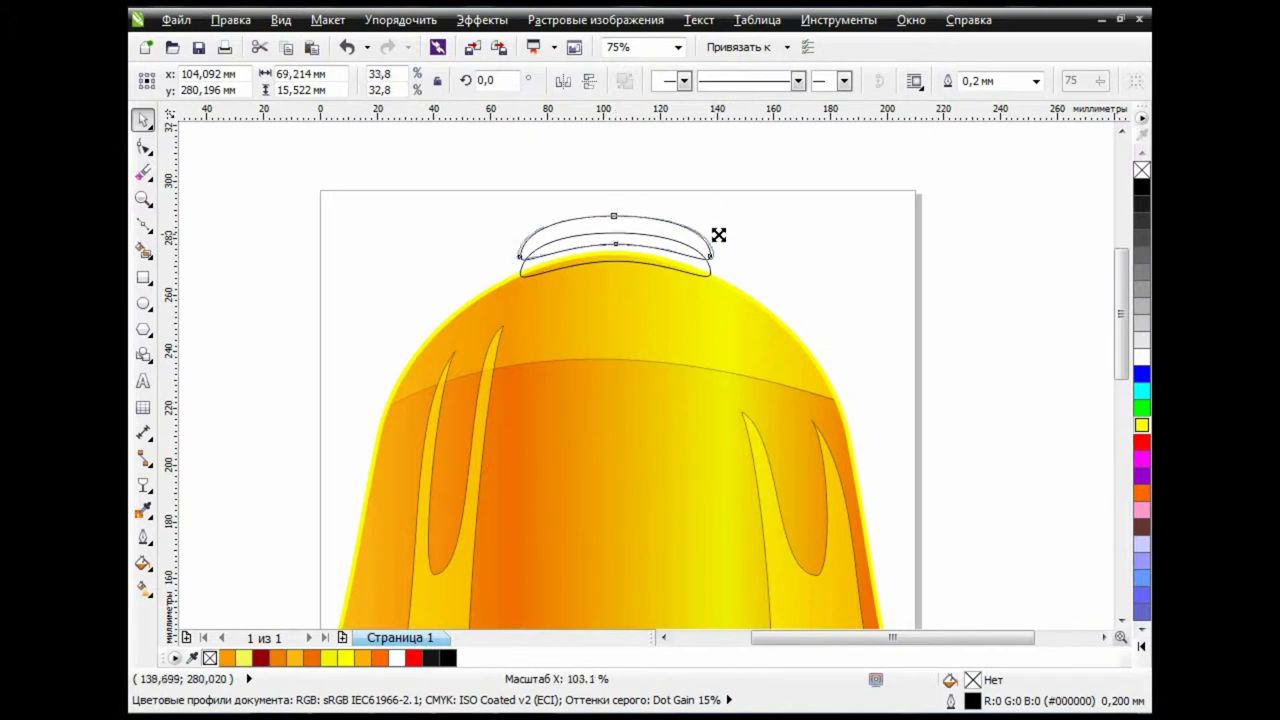
{"action": "left_click_drag", "start_coordinate": [716, 237], "coordinate": [721, 236]}
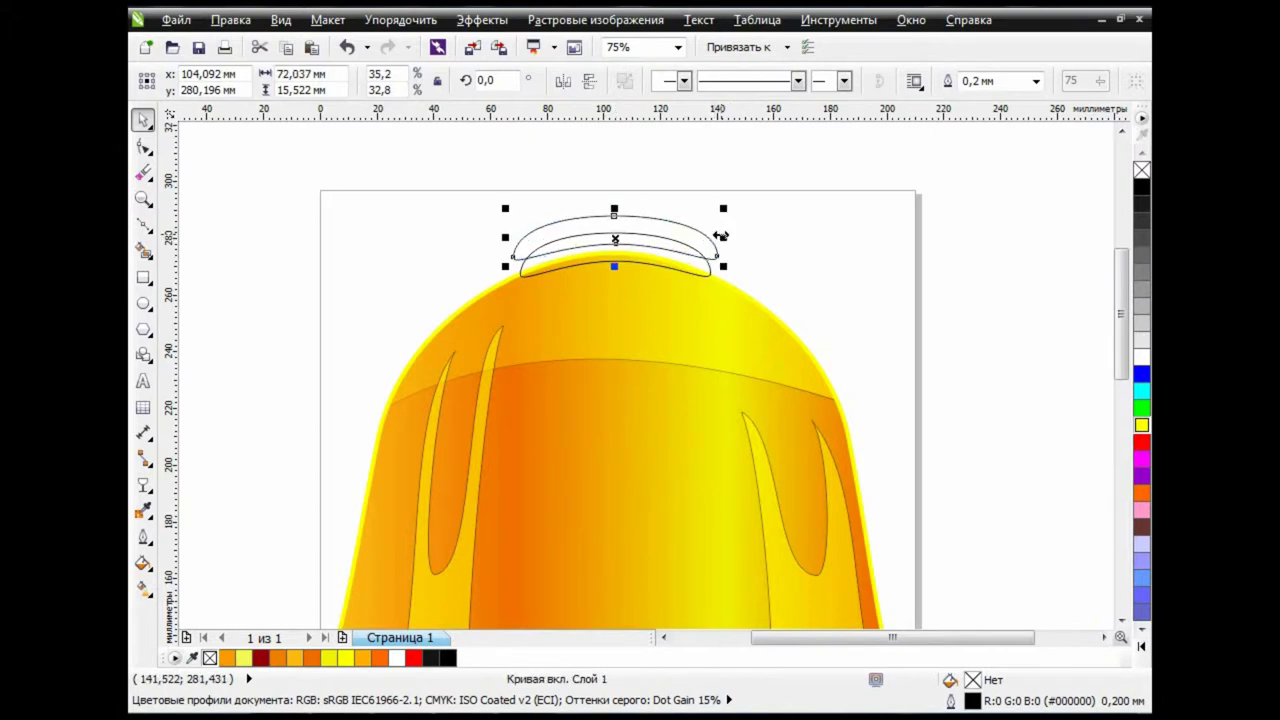
Duplicate the widened cap and place a still wider copy at the top of the stack
{"action": "left_click", "coordinate": [287, 48]}
{"action": "left_click", "coordinate": [312, 48]}
{"action": "left_click_drag", "start_coordinate": [614, 242], "coordinate": [618, 217]}
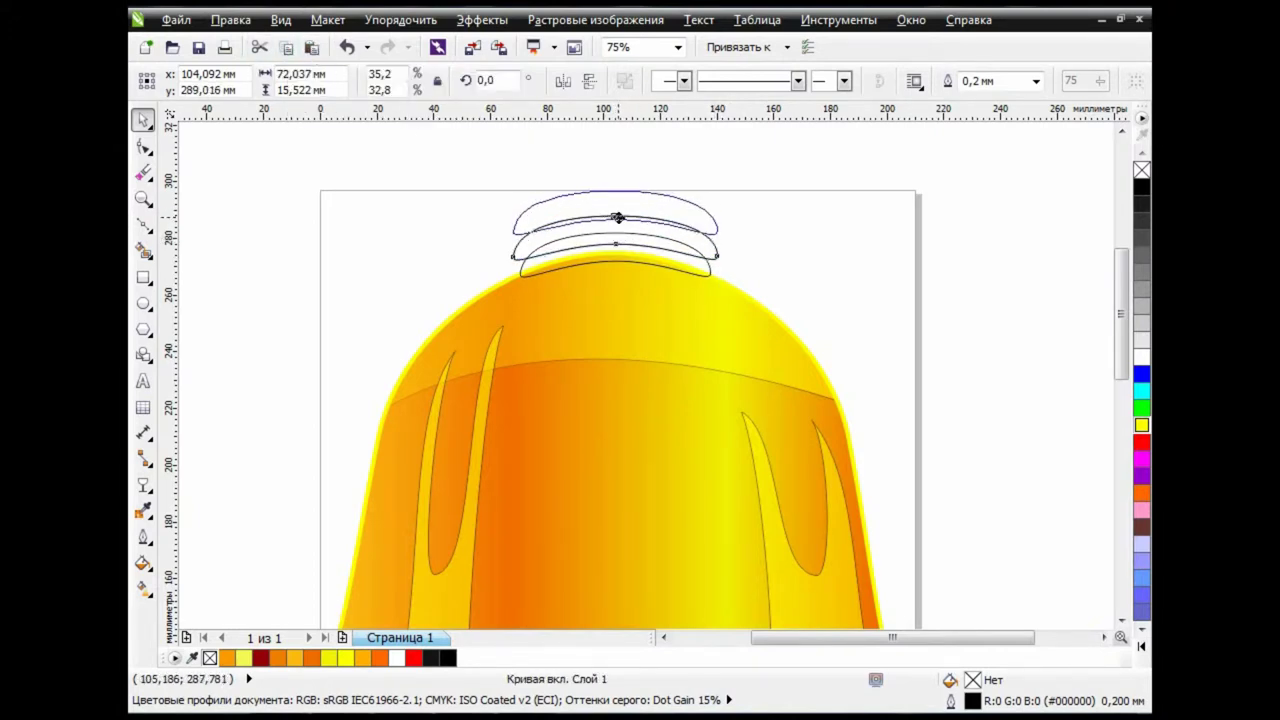
{"action": "left_click_drag", "start_coordinate": [724, 213], "coordinate": [734, 211]}
Reshape the top copy's end nodes into a rounded tier, then select all cap pieces
{"action": "left_click", "coordinate": [144, 146]}
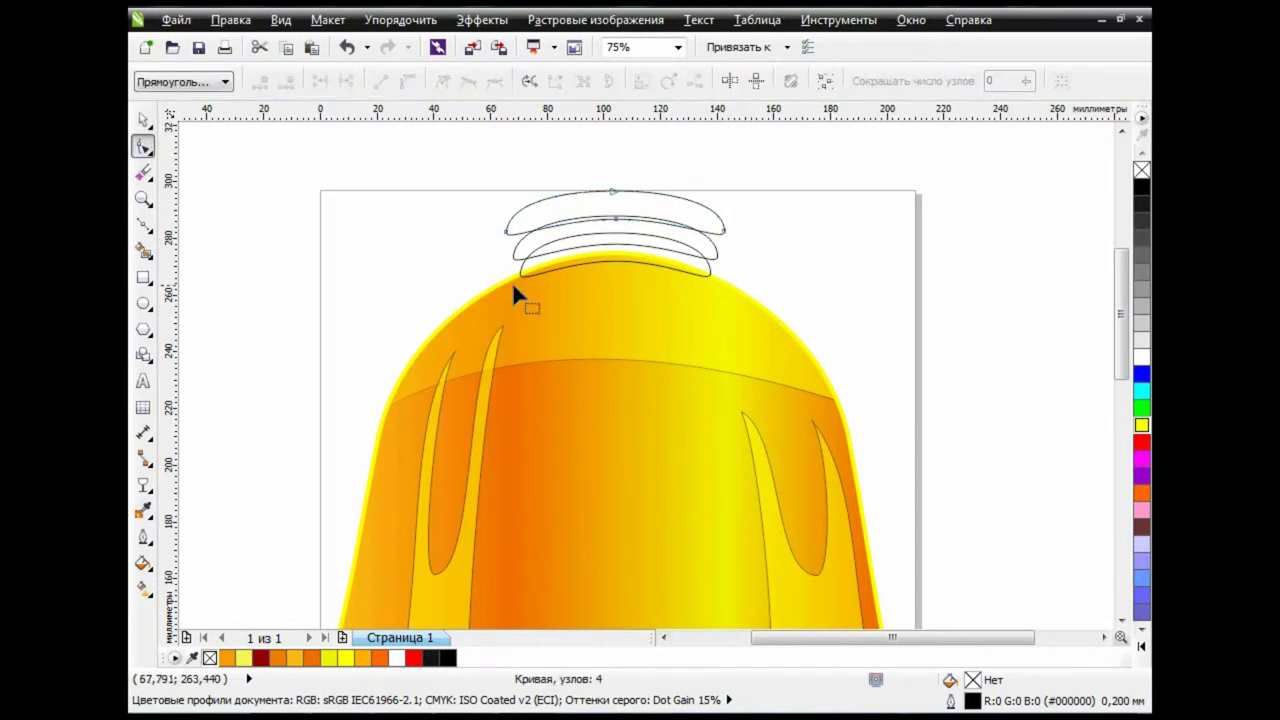
{"action": "left_click_drag", "start_coordinate": [525, 258], "coordinate": [523, 262]}
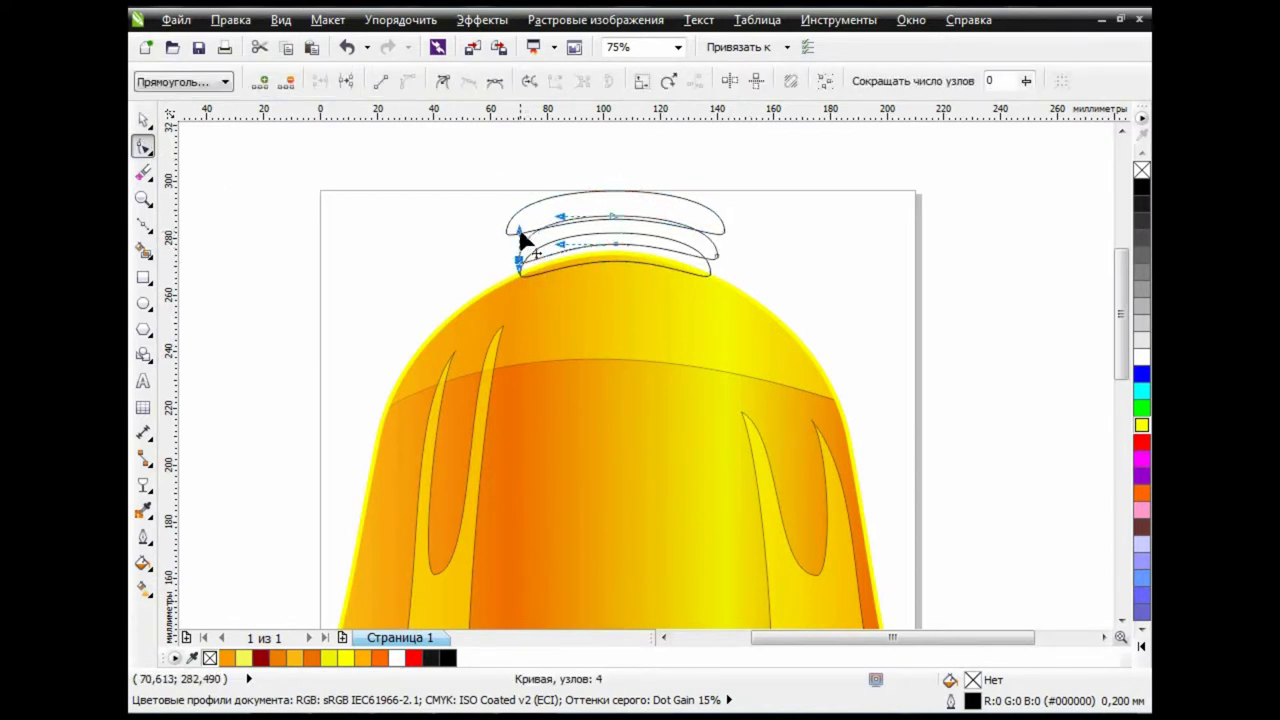
{"action": "left_click_drag", "start_coordinate": [720, 266], "coordinate": [715, 265]}
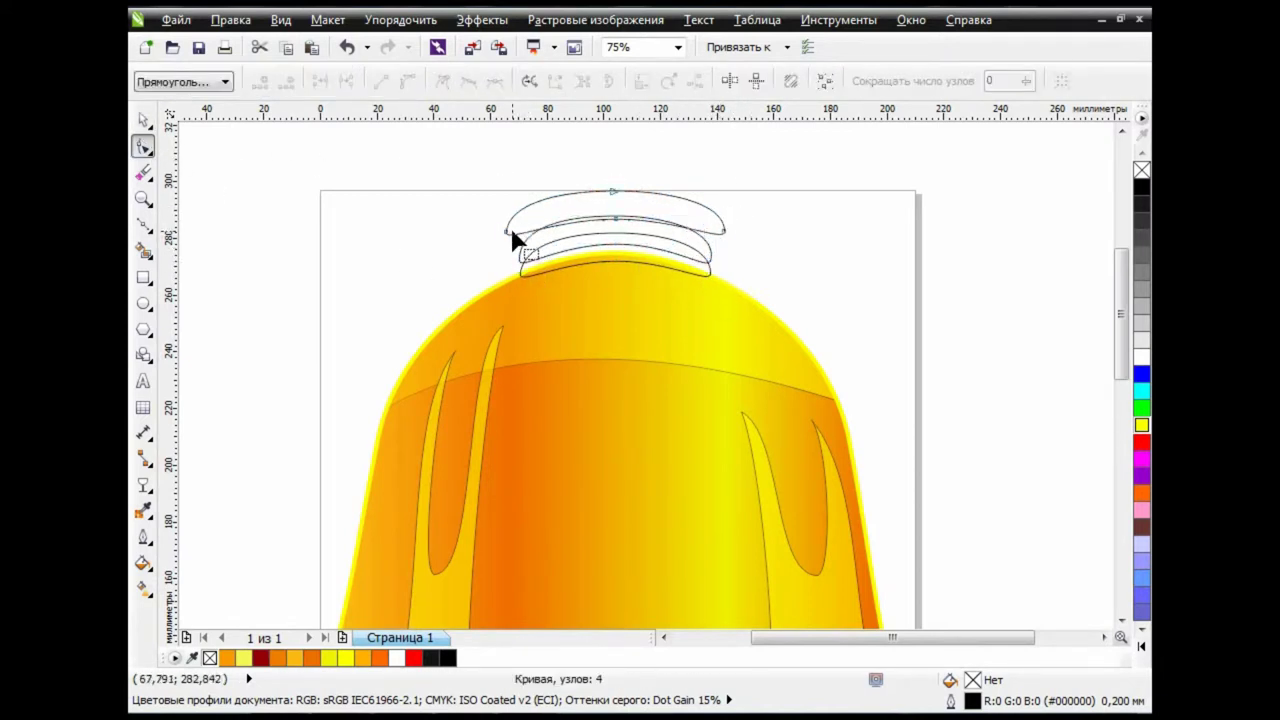
{"action": "mouse_move", "coordinate": [514, 243]}
{"action": "left_mouse_down"}
{"action": "mouse_move", "coordinate": [524, 248]}
{"action": "mouse_move", "coordinate": [509, 216]}
{"action": "left_mouse_up"}
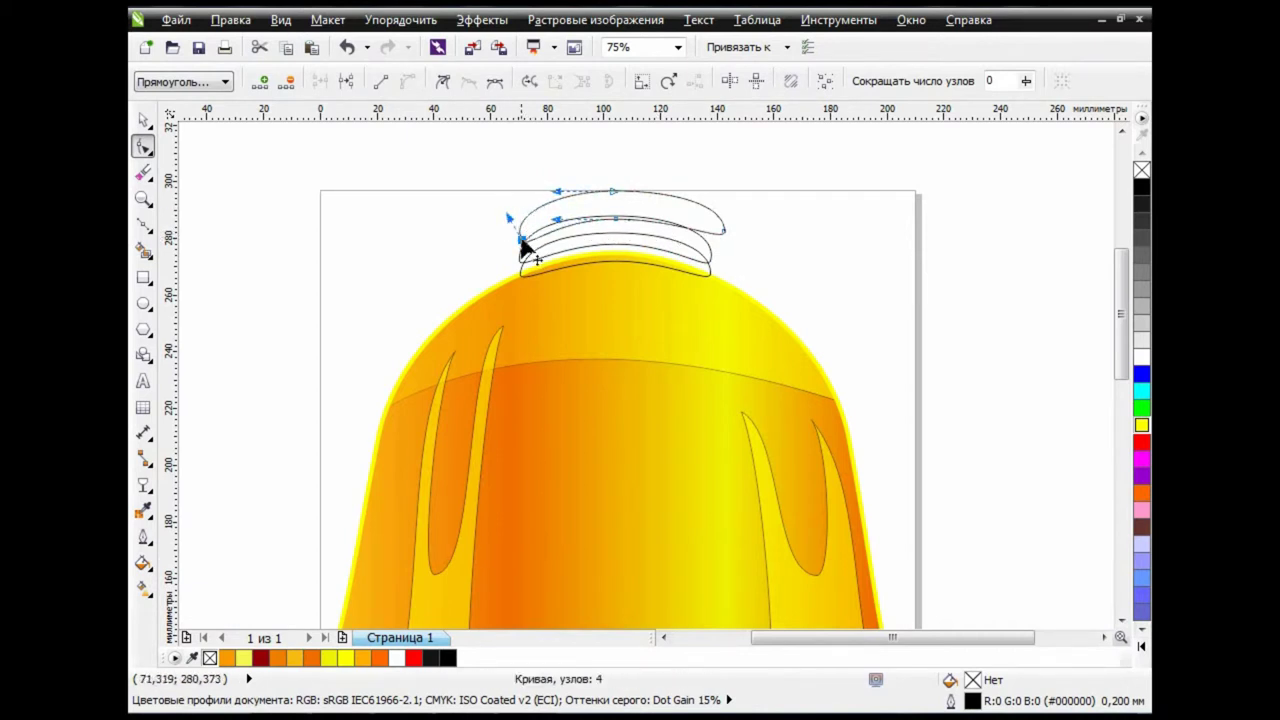
{"action": "mouse_move", "coordinate": [720, 233]}
{"action": "left_mouse_down"}
{"action": "mouse_move", "coordinate": [712, 243]}
{"action": "mouse_move", "coordinate": [727, 215]}
{"action": "left_mouse_up"}
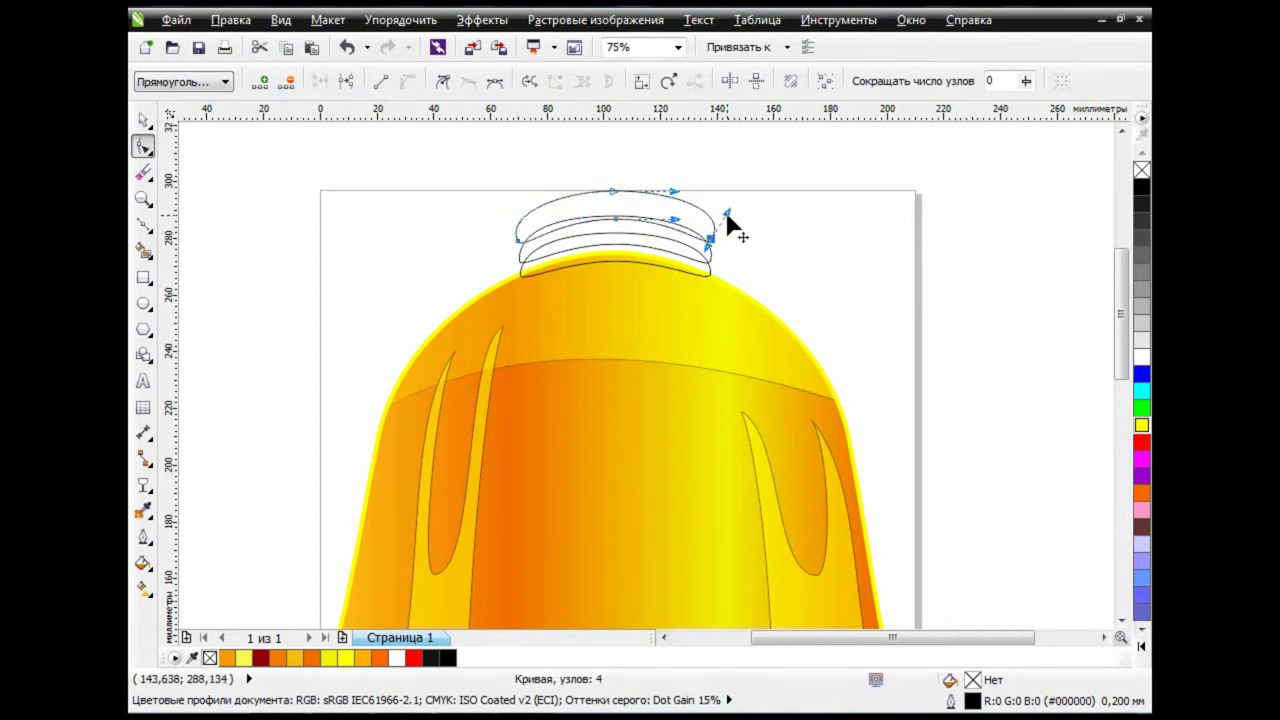
{"action": "key", "text": "space"}
{"action": "left_click_drag", "start_coordinate": [458, 157], "coordinate": [763, 370]}
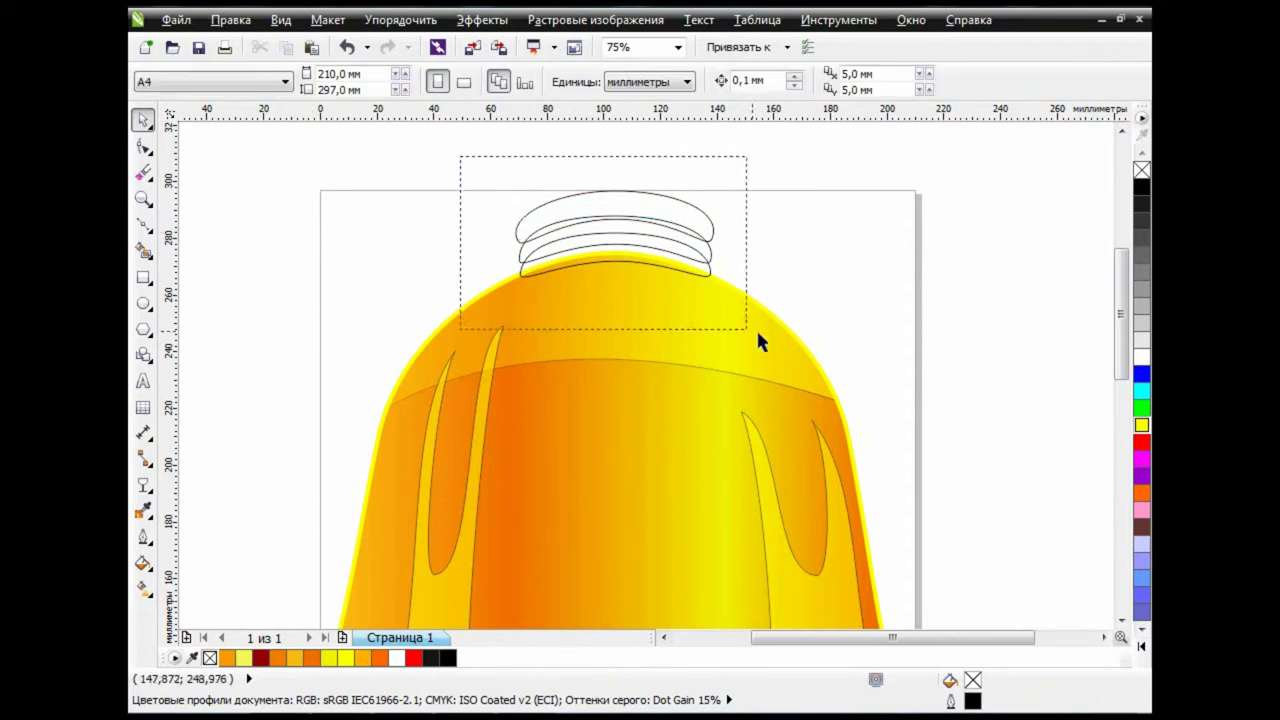
Centre the cap rings horizontally over the bell with Align Center
{"action": "key", "text": "ctrl+shift+a"}
{"action": "left_click", "coordinate": [708, 463]}
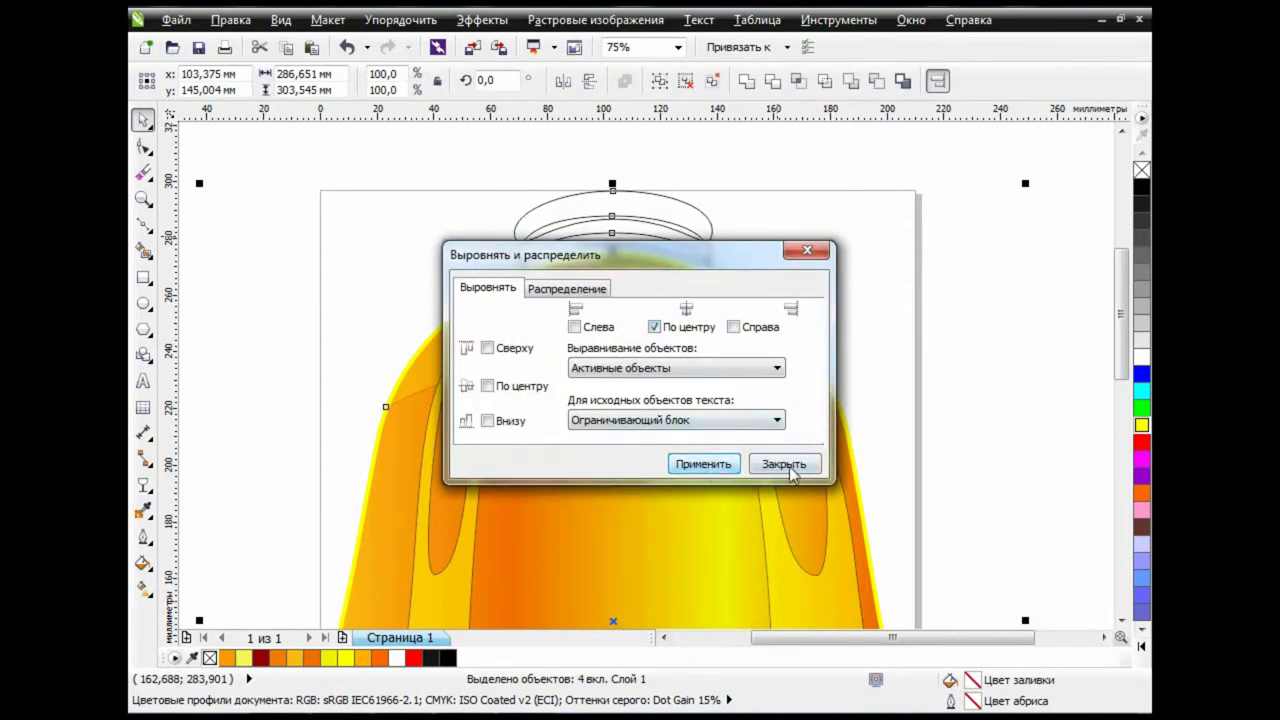
{"action": "left_click", "coordinate": [795, 470]}
Copy the bell body's orange-to-yellow gradient fill onto the three cap rings
{"action": "left_click_drag", "start_coordinate": [449, 157], "coordinate": [760, 258]}
{"action": "left_click", "coordinate": [231, 19]}
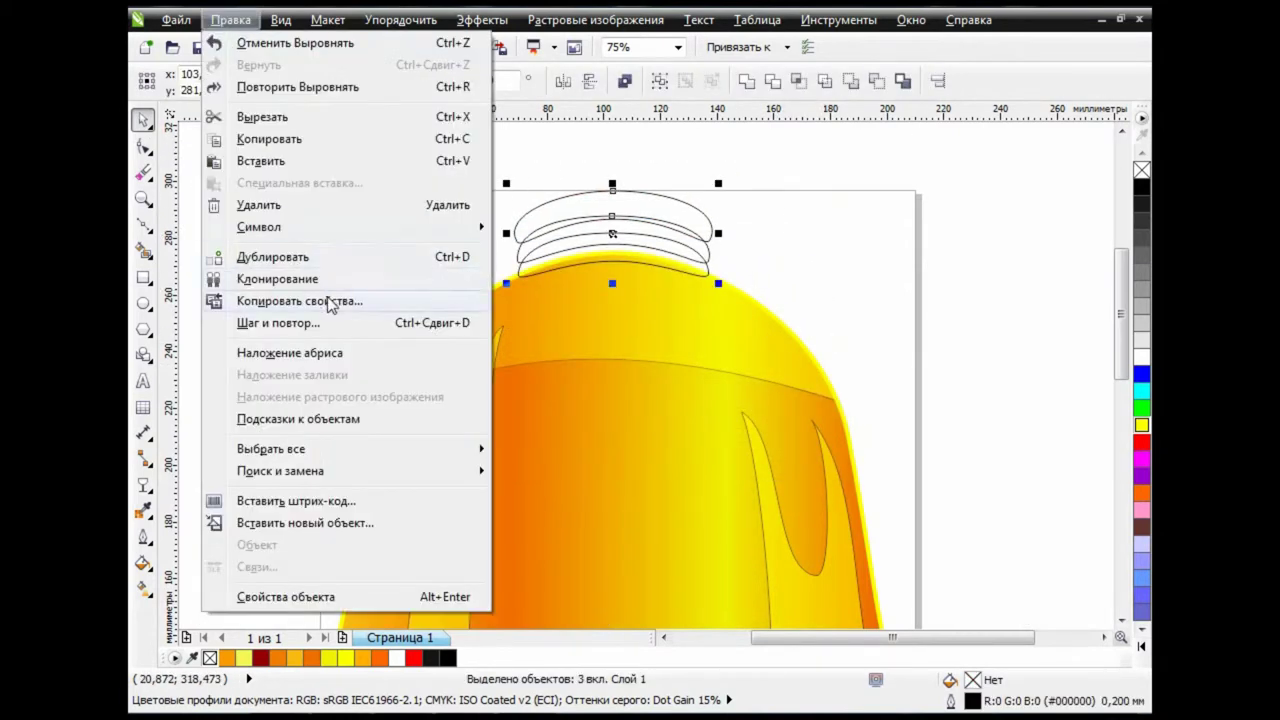
{"action": "left_click", "coordinate": [300, 297]}
{"action": "left_click", "coordinate": [680, 390]}
{"action": "left_click", "coordinate": [652, 428]}
{"action": "left_click", "coordinate": [854, 312]}
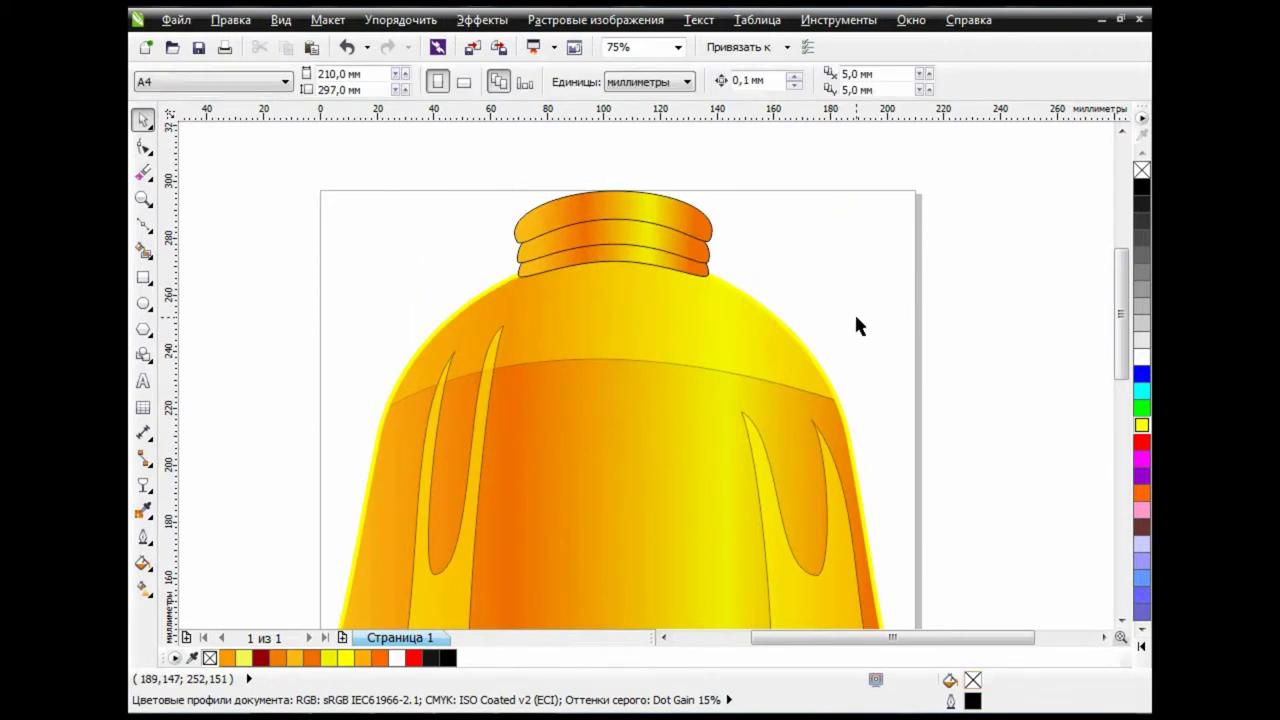
Adjust the gradient handles of the lower ring, middle band and cap top individually
{"action": "left_click", "coordinate": [694, 277]}
{"action": "left_click", "coordinate": [143, 588]}
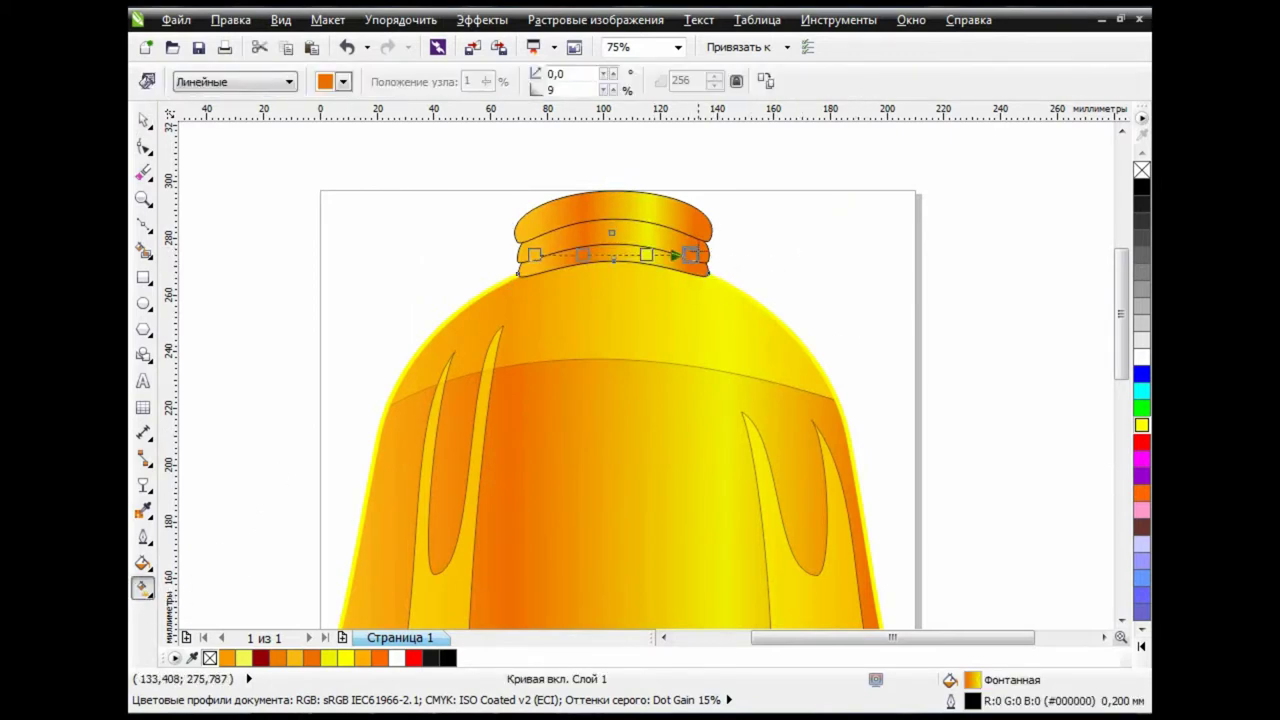
{"action": "left_click_drag", "start_coordinate": [543, 257], "coordinate": [500, 257]}
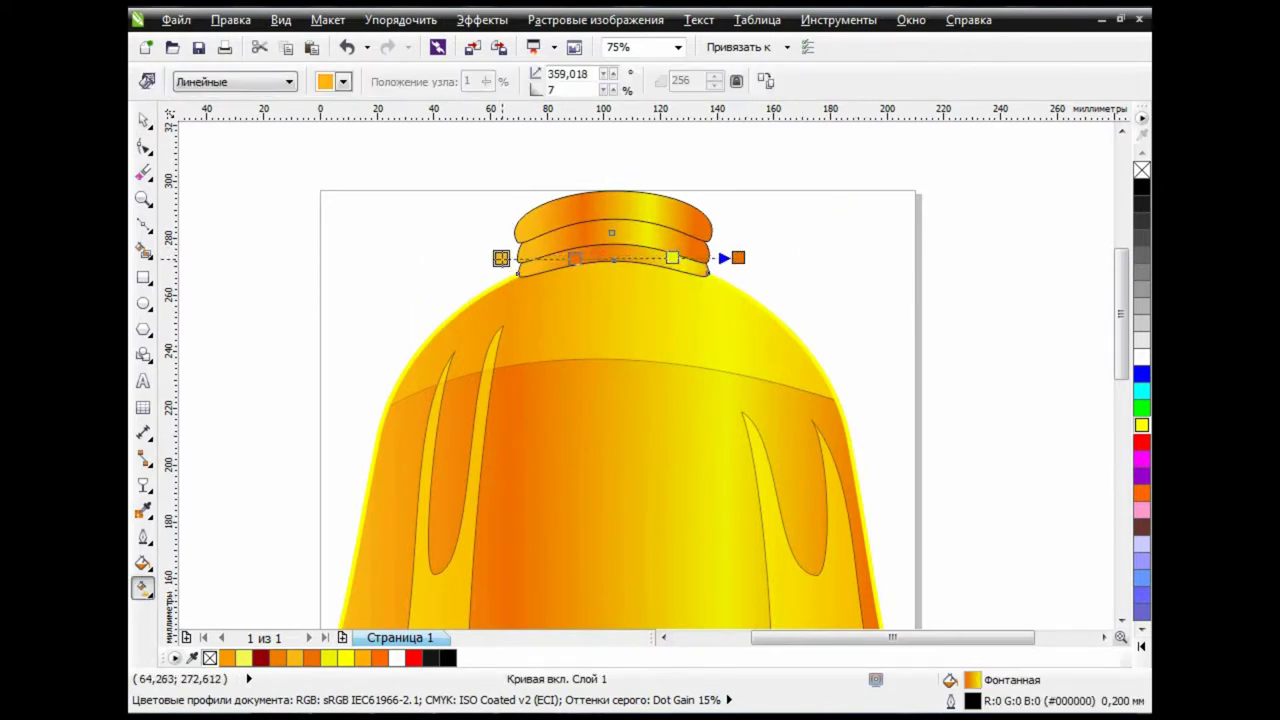
{"action": "left_click", "coordinate": [655, 241]}
{"action": "left_click_drag", "start_coordinate": [690, 238], "coordinate": [704, 240]}
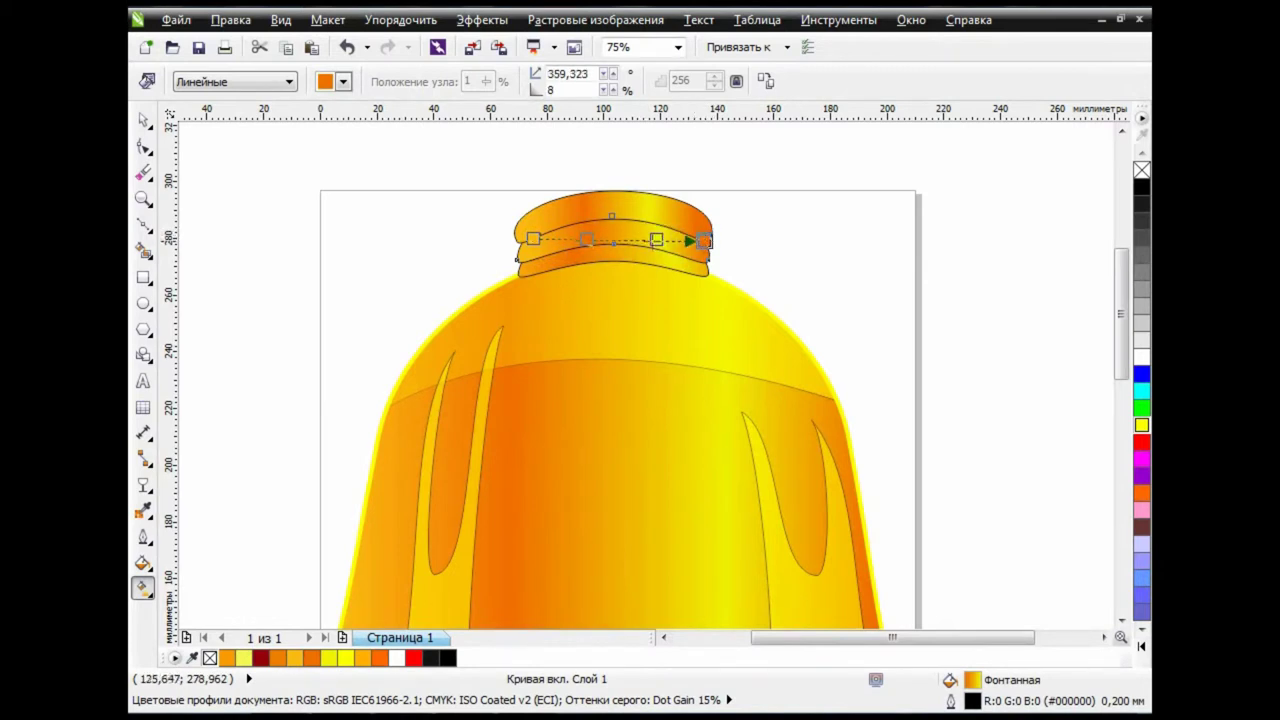
{"action": "left_click_drag", "start_coordinate": [533, 238], "coordinate": [504, 243]}
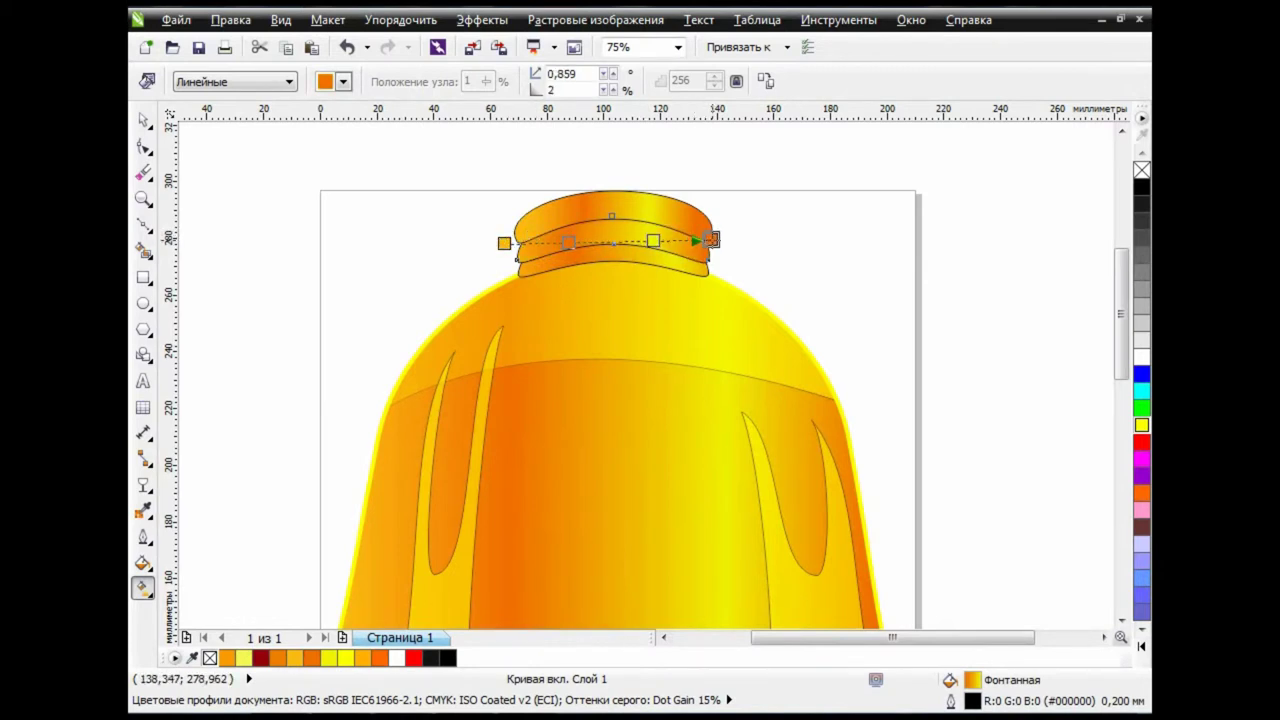
{"action": "left_click", "coordinate": [707, 228]}
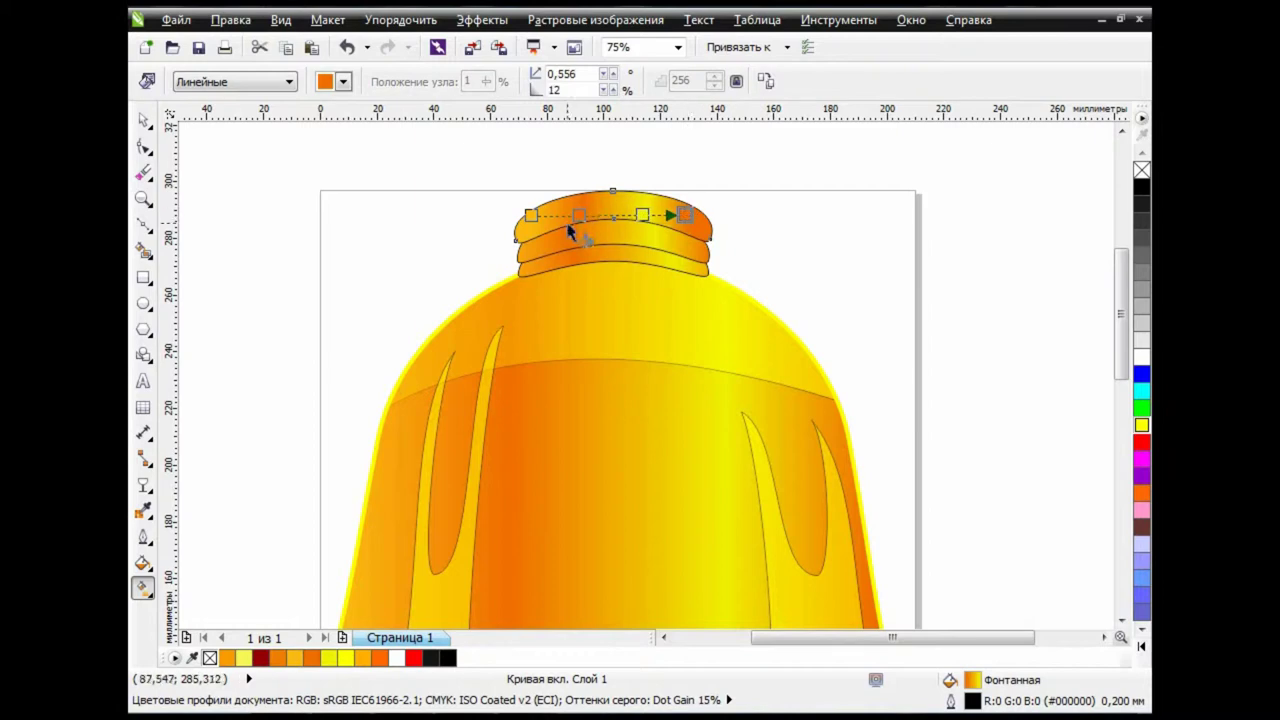
{"action": "mouse_move", "coordinate": [531, 215]}
{"action": "left_mouse_down"}
{"action": "mouse_move", "coordinate": [550, 216]}
{"action": "mouse_move", "coordinate": [526, 242]}
{"action": "left_mouse_up"}
{"action": "left_click", "coordinate": [643, 257]}
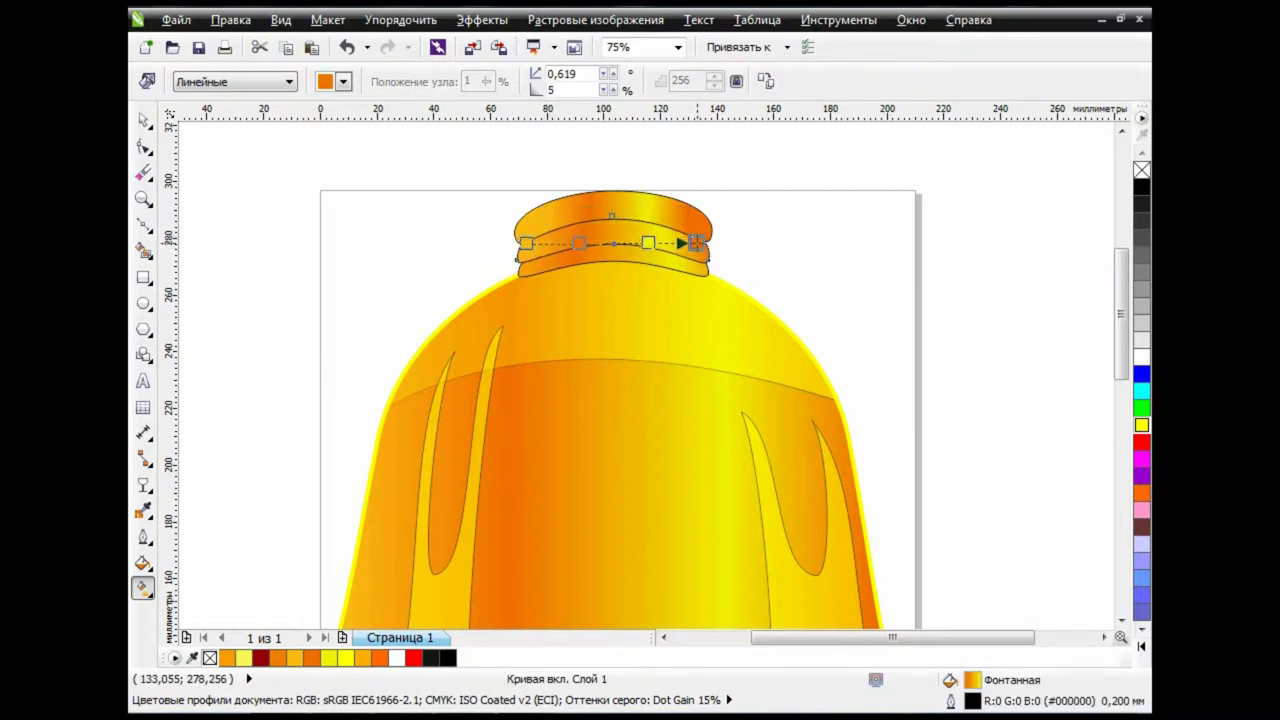
{"action": "left_click_drag", "start_coordinate": [711, 242], "coordinate": [697, 242]}
{"action": "left_click", "coordinate": [686, 210]}
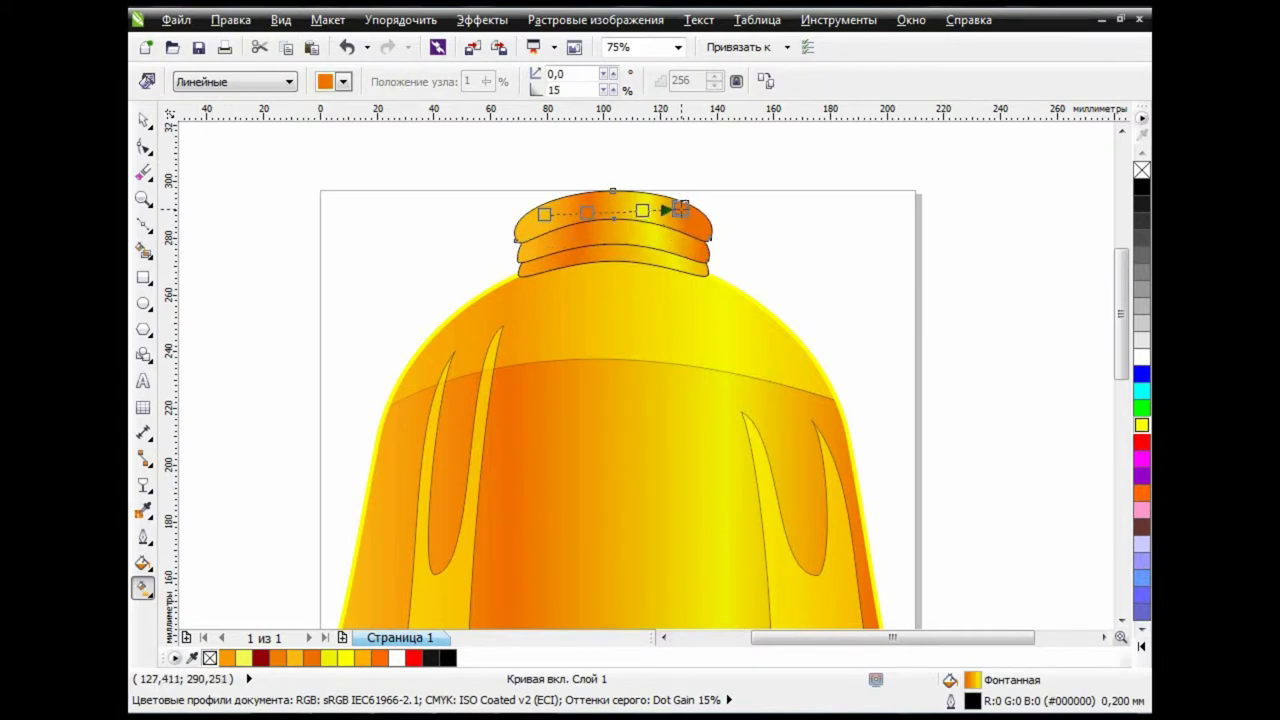
Check each shaded cap ring in turn, then deselect everything
{"action": "key", "text": "space"}
{"action": "left_click", "coordinate": [360, 237]}
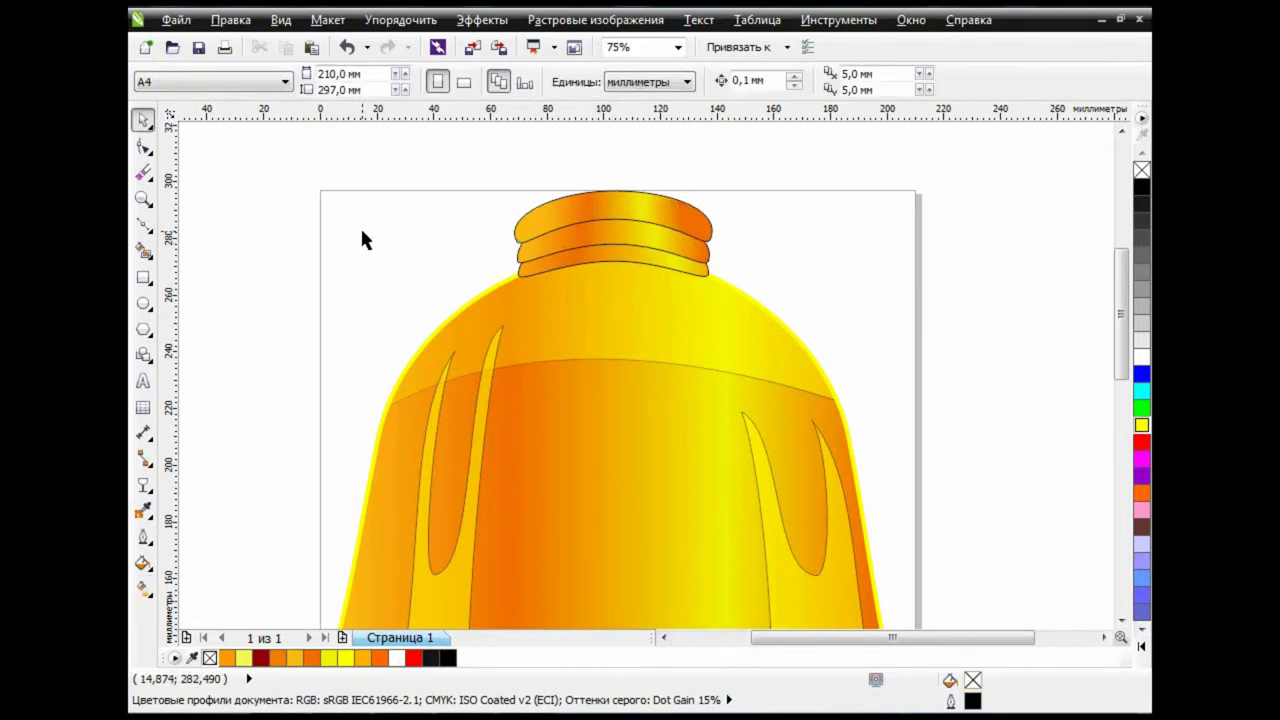
{"action": "left_click", "coordinate": [638, 265]}
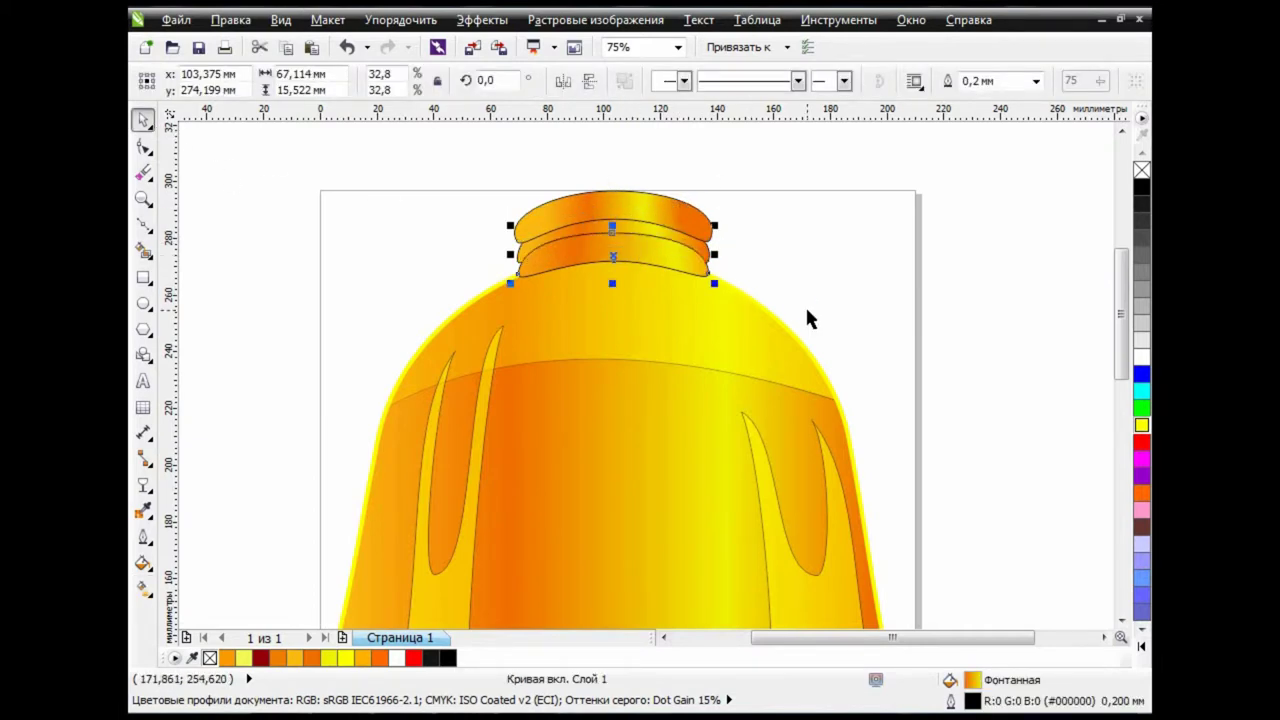
{"action": "left_click", "coordinate": [684, 240]}
{"action": "left_click", "coordinate": [680, 266]}
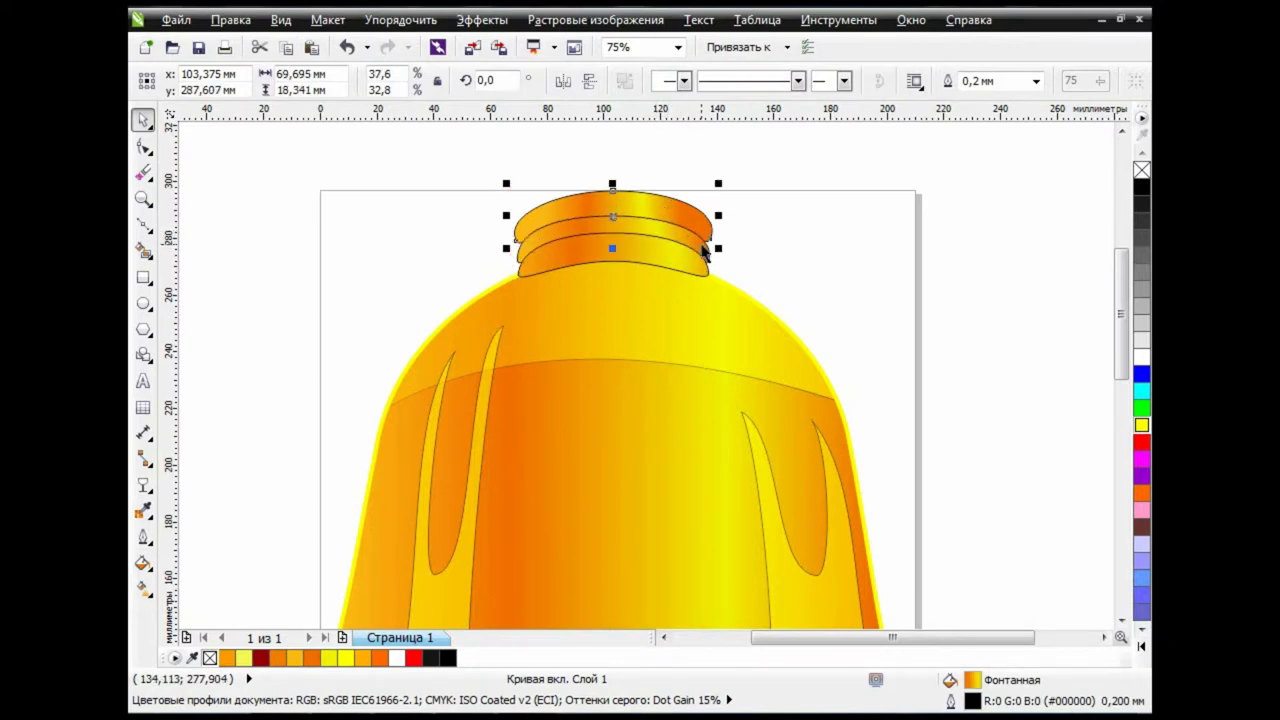
{"action": "left_click", "coordinate": [807, 265]}
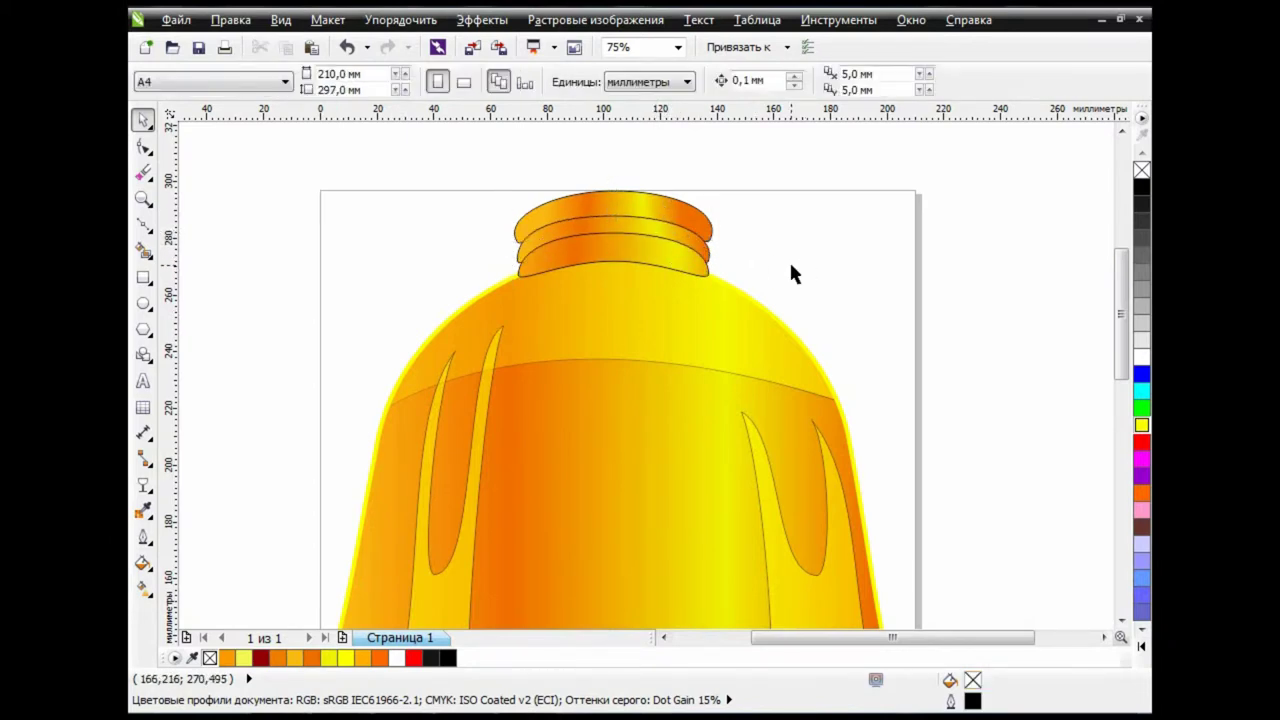
Draw a closed polyline stripe shape across the left side of the cap
{"action": "scroll", "coordinate": [660, 295], "scroll_direction": "down", "scroll_amount": 2}
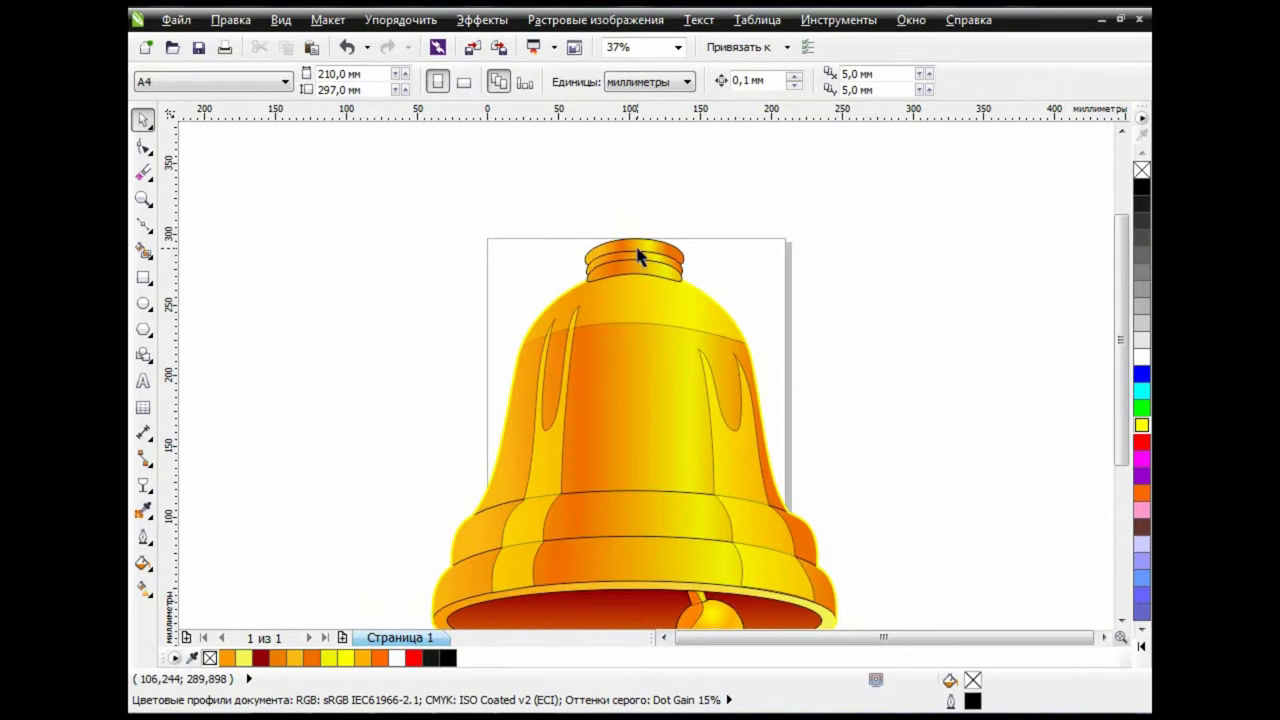
{"action": "scroll", "coordinate": [640, 257], "scroll_direction": "up", "scroll_amount": 2}
{"action": "scroll", "coordinate": [578, 288], "scroll_direction": "up", "scroll_amount": 1}
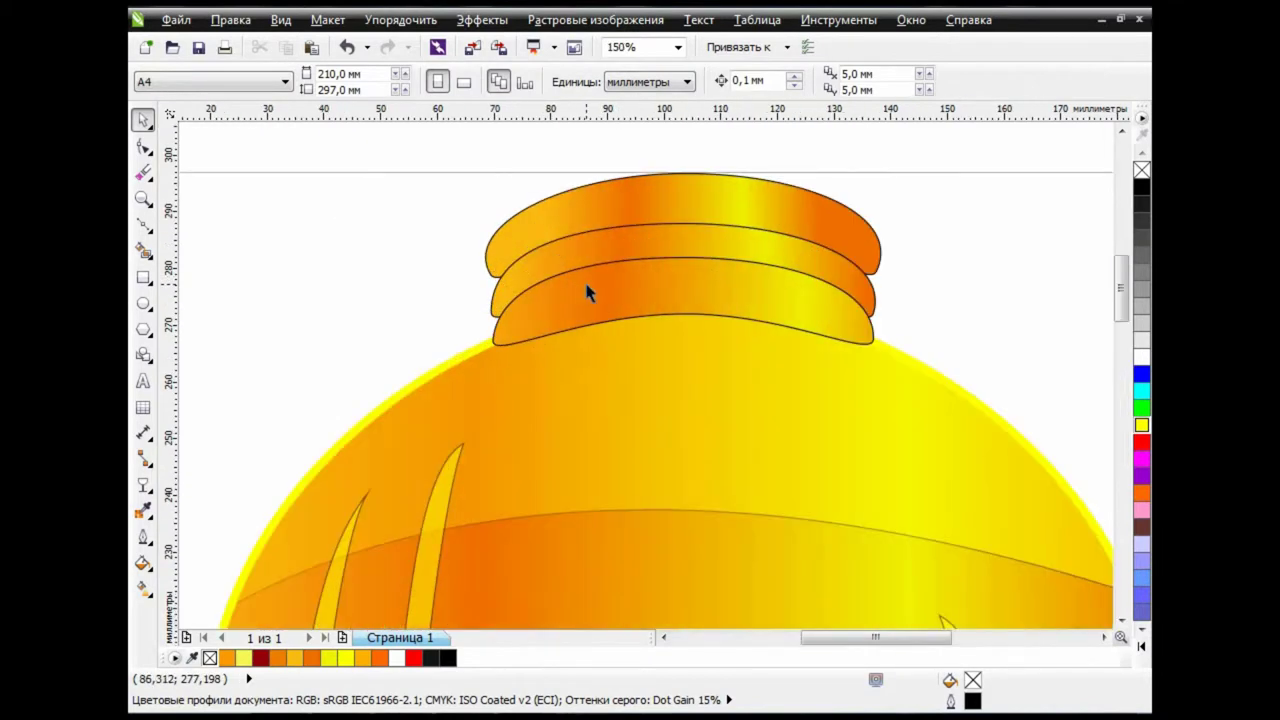
{"action": "left_click", "coordinate": [445, 481]}
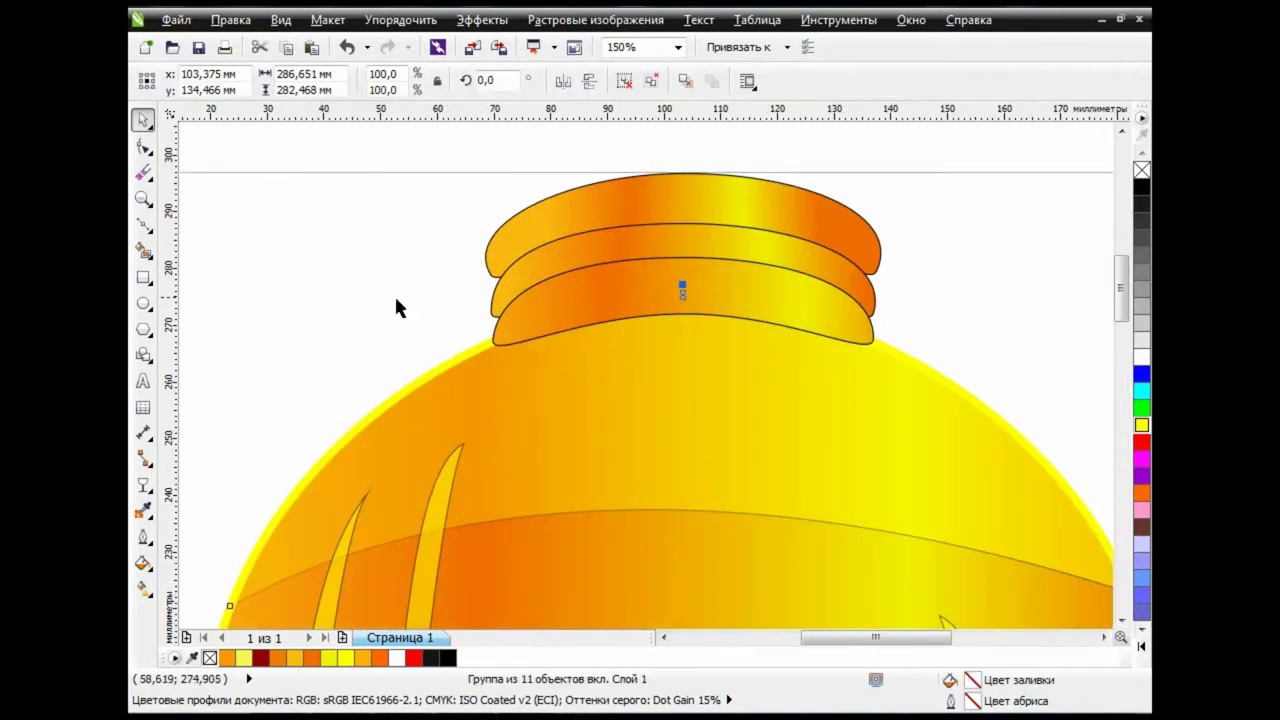
{"action": "left_click", "coordinate": [145, 227]}
{"action": "left_click", "coordinate": [527, 341]}
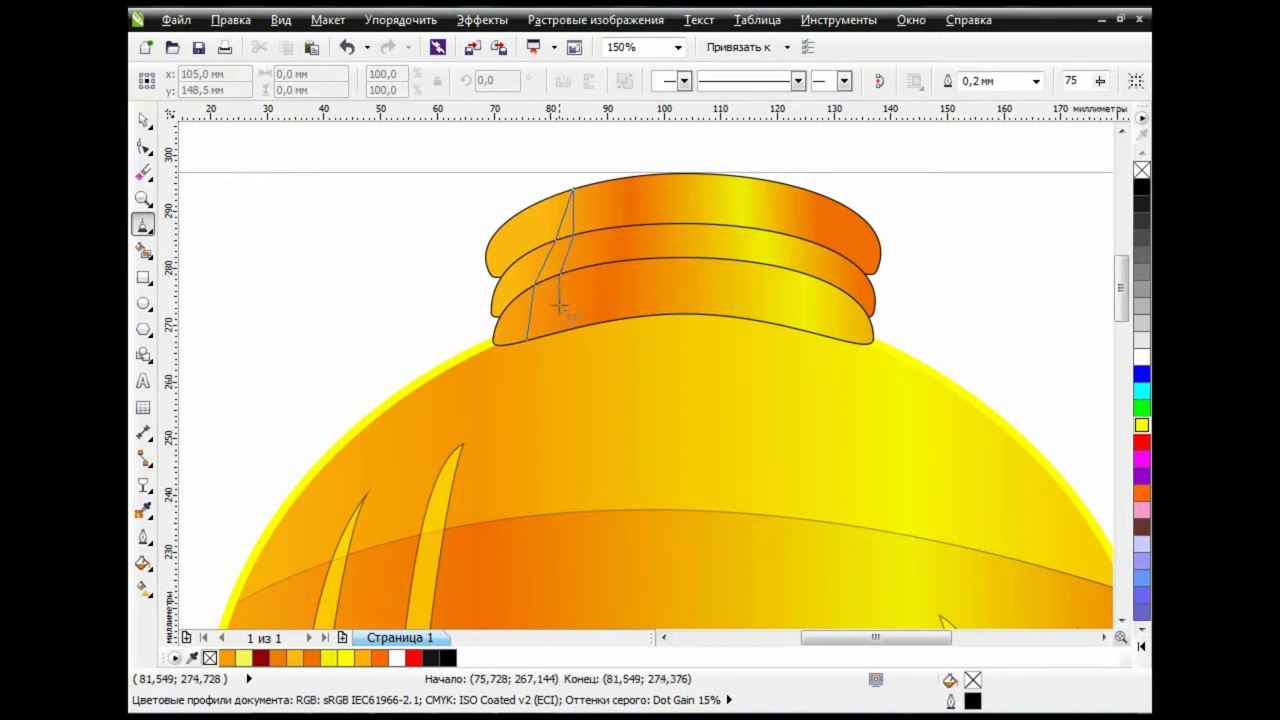
Bend the stripe's sides into S-curves by converting and dragging its segments
{"action": "left_click", "coordinate": [143, 147]}
{"action": "left_click_drag", "start_coordinate": [451, 189], "coordinate": [560, 262]}
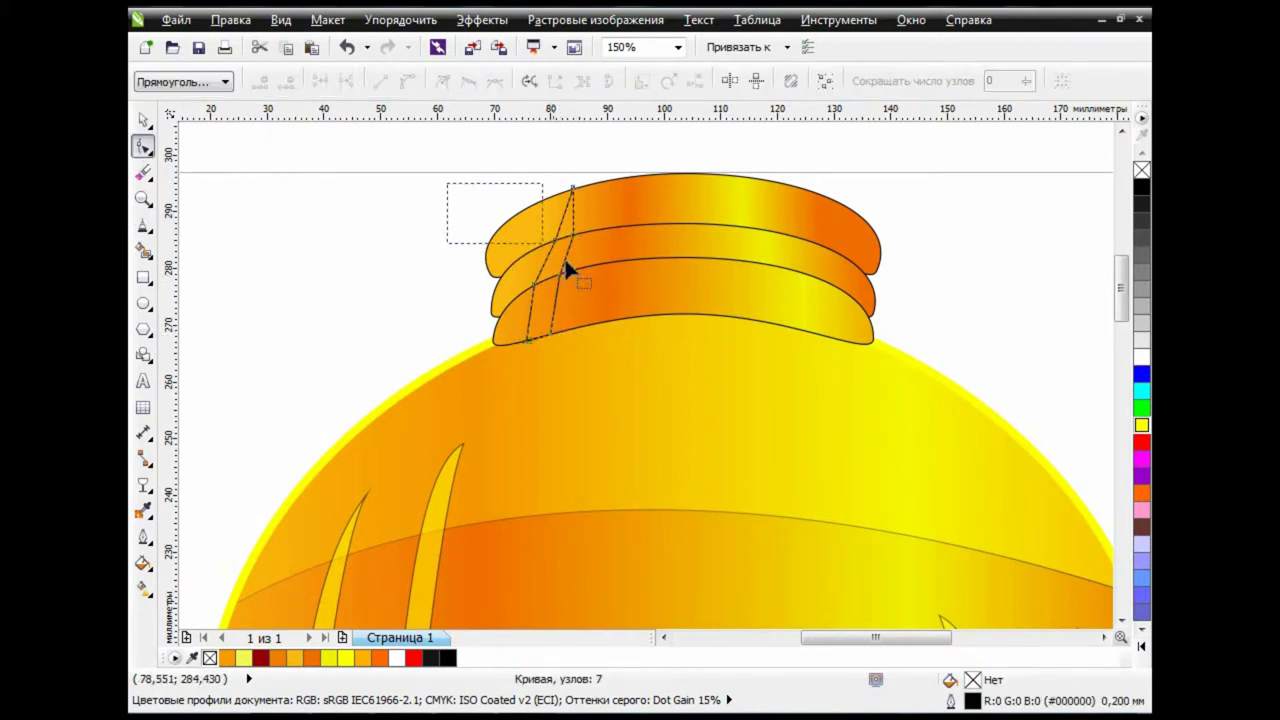
{"action": "scroll", "coordinate": [565, 228], "scroll_direction": "up", "scroll_amount": 1}
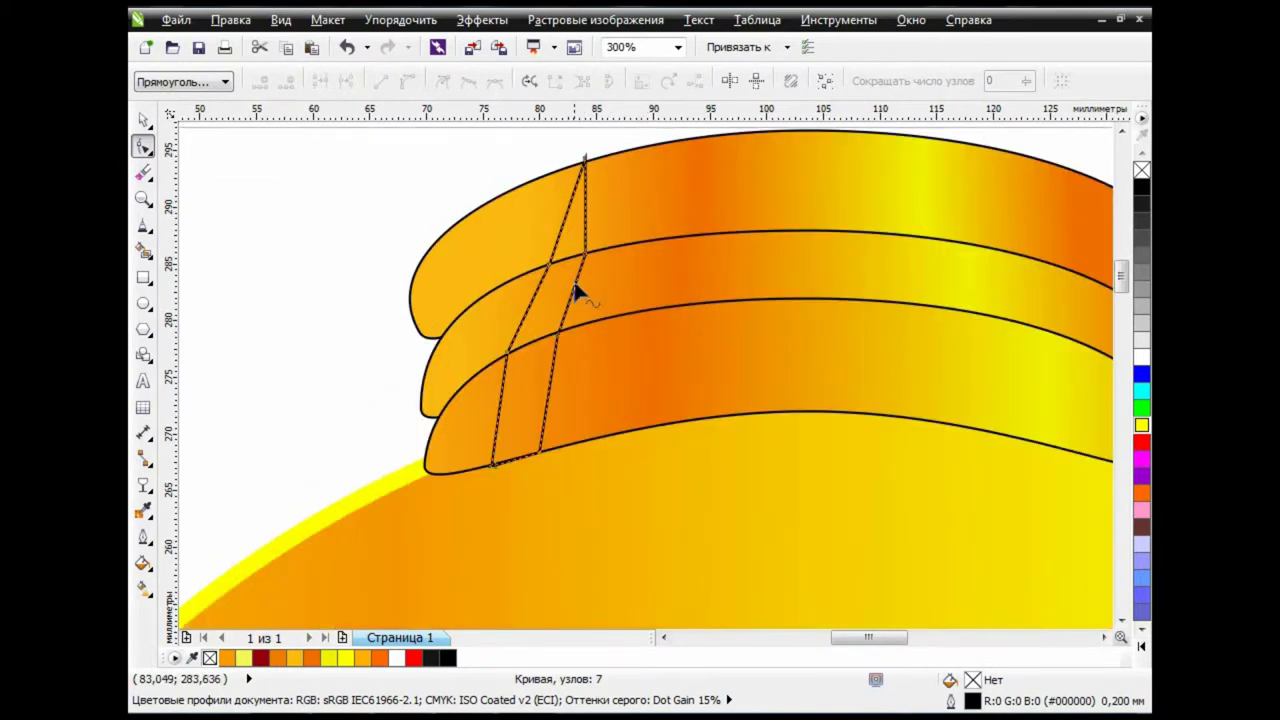
{"action": "mouse_move", "coordinate": [579, 288]}
{"action": "left_mouse_down"}
{"action": "mouse_move", "coordinate": [508, 309]}
{"action": "mouse_move", "coordinate": [552, 297]}
{"action": "mouse_move", "coordinate": [560, 281]}
{"action": "left_mouse_up"}
{"action": "mouse_move", "coordinate": [565, 214]}
{"action": "left_mouse_down"}
{"action": "mouse_move", "coordinate": [552, 214]}
{"action": "mouse_move", "coordinate": [571, 229]}
{"action": "left_mouse_up"}
{"action": "mouse_move", "coordinate": [503, 400]}
{"action": "left_mouse_down"}
{"action": "mouse_move", "coordinate": [473, 407]}
{"action": "mouse_move", "coordinate": [516, 396]}
{"action": "left_mouse_up"}
{"action": "scroll", "coordinate": [636, 376], "scroll_direction": "down", "scroll_amount": 1}
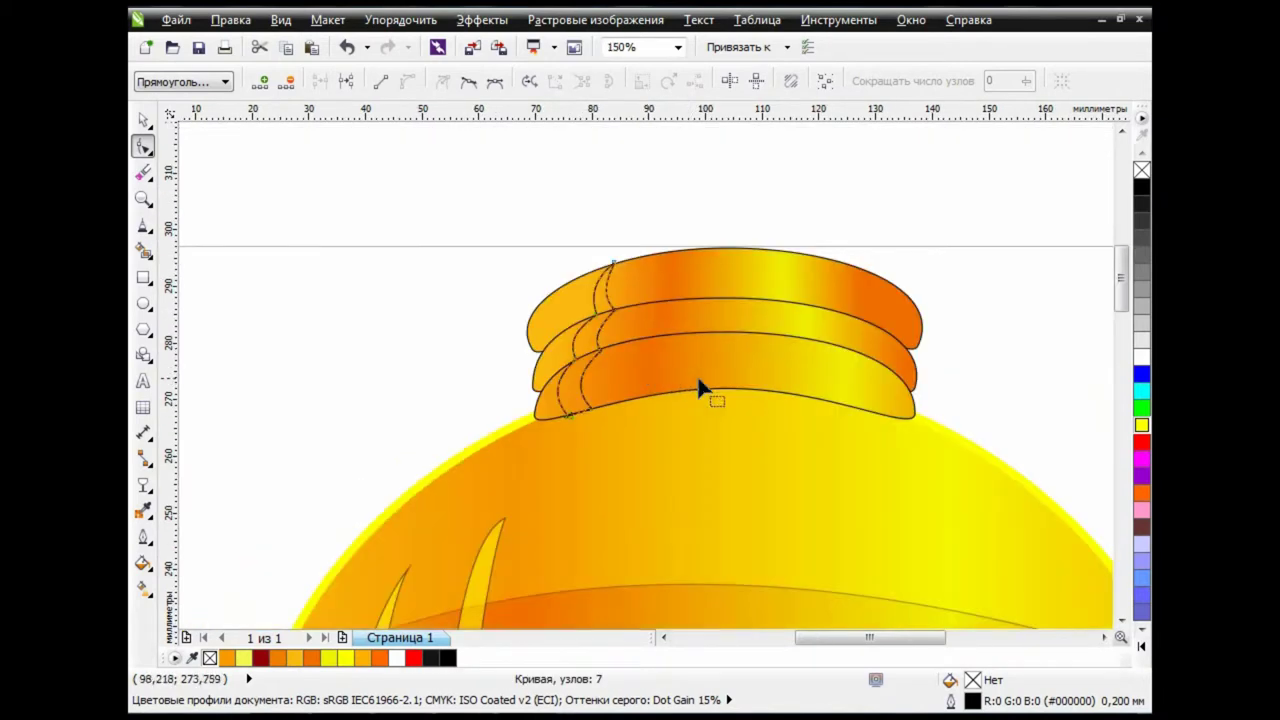
{"action": "key", "text": "space"}
Fill the stripe yellow and give it uniform 50% transparency, then deselect it
{"action": "left_click", "coordinate": [1141, 424]}
{"action": "left_click", "coordinate": [147, 507]}
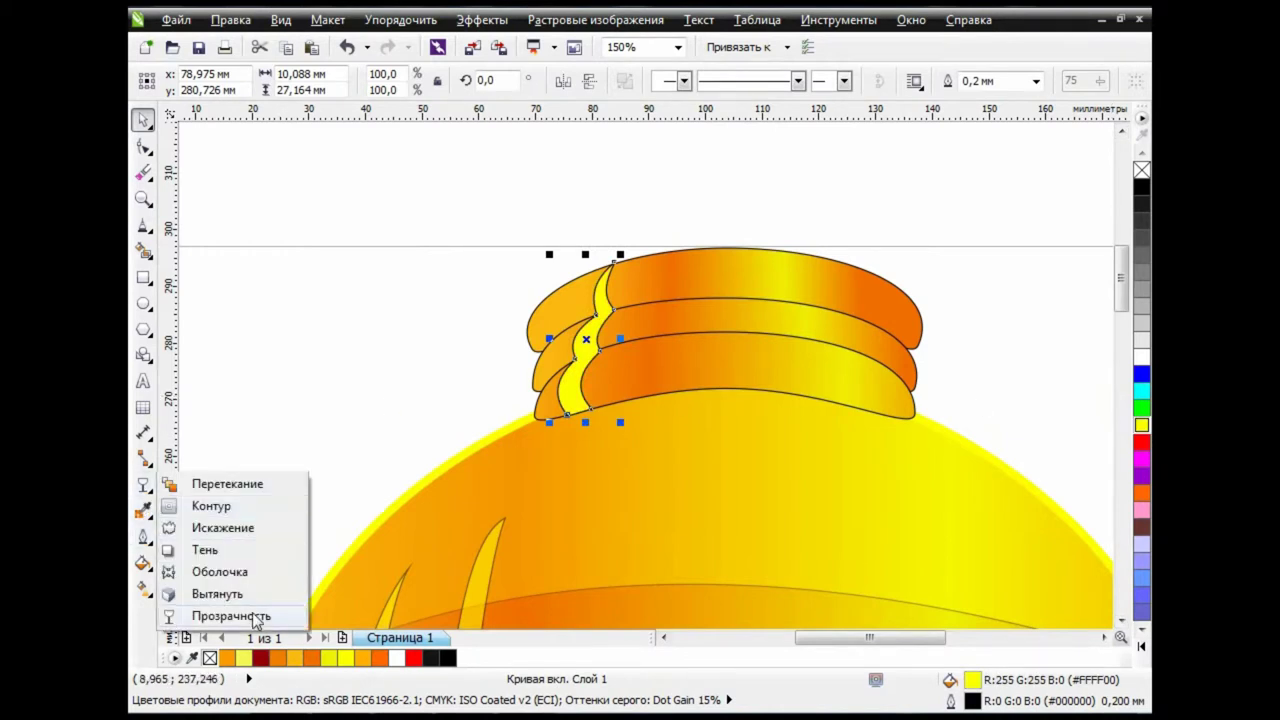
{"action": "left_click", "coordinate": [243, 614]}
{"action": "left_click", "coordinate": [266, 81]}
{"action": "left_click", "coordinate": [257, 119]}
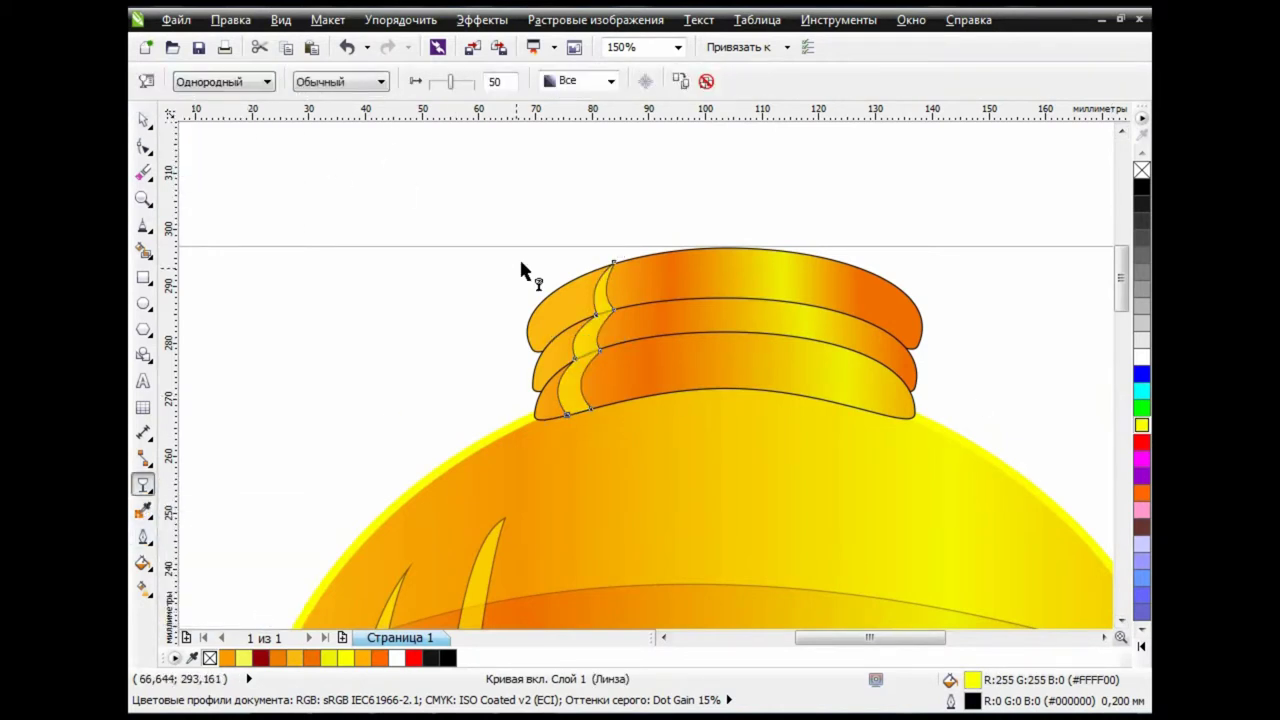
{"action": "key", "text": "space"}
{"action": "left_click", "coordinate": [393, 313]}
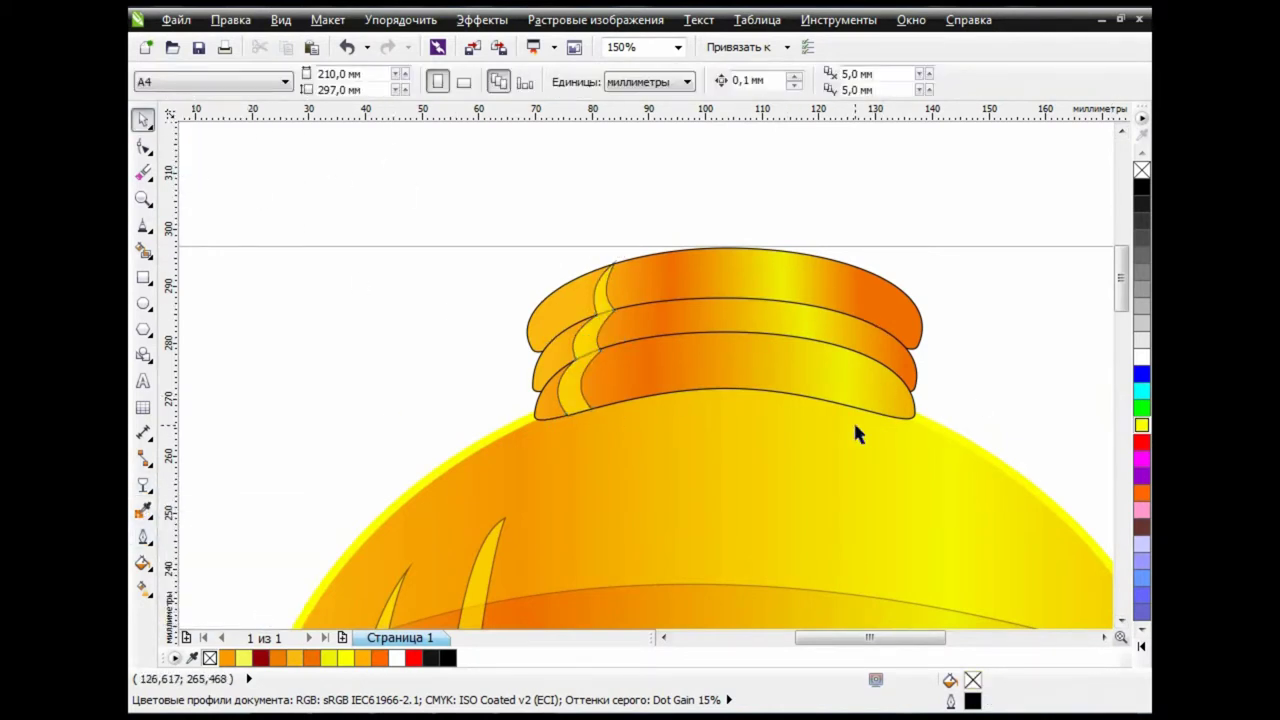
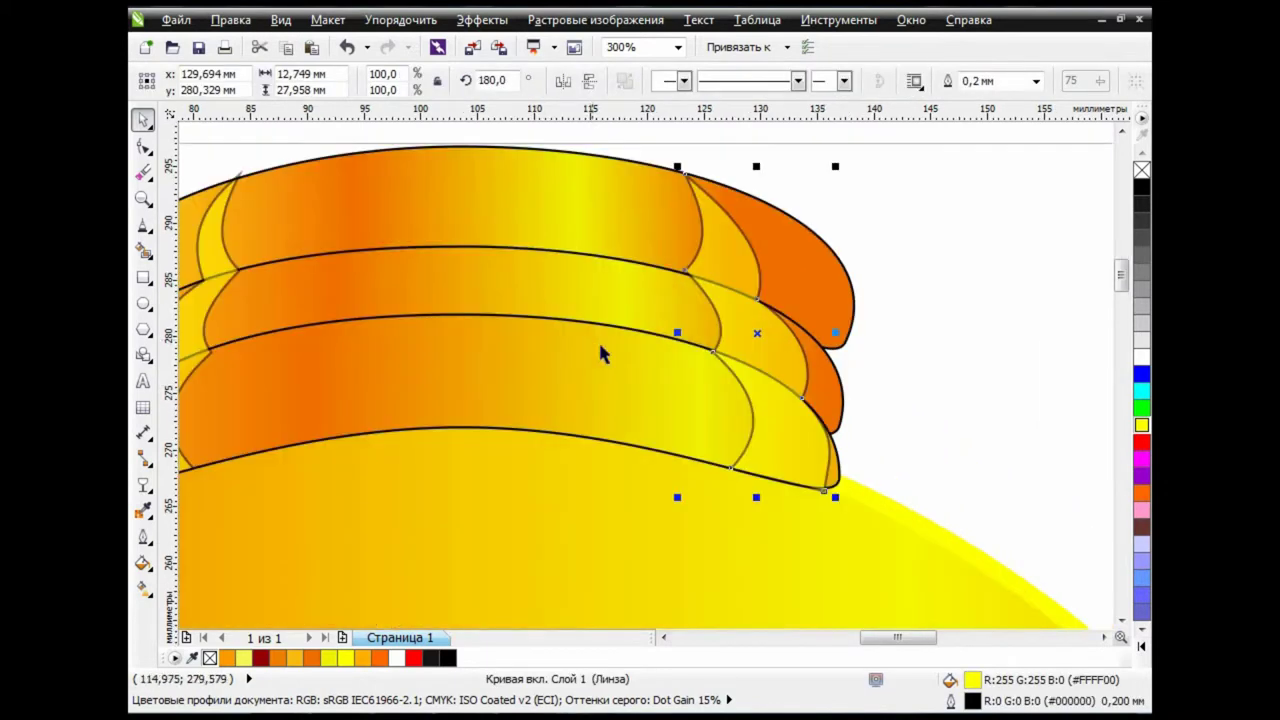
Fill the lens shape on the neck rings with white, after trying pale yellow swatches
{"action": "left_click", "coordinate": [1142, 432]}
{"action": "left_click", "coordinate": [1037, 476]}
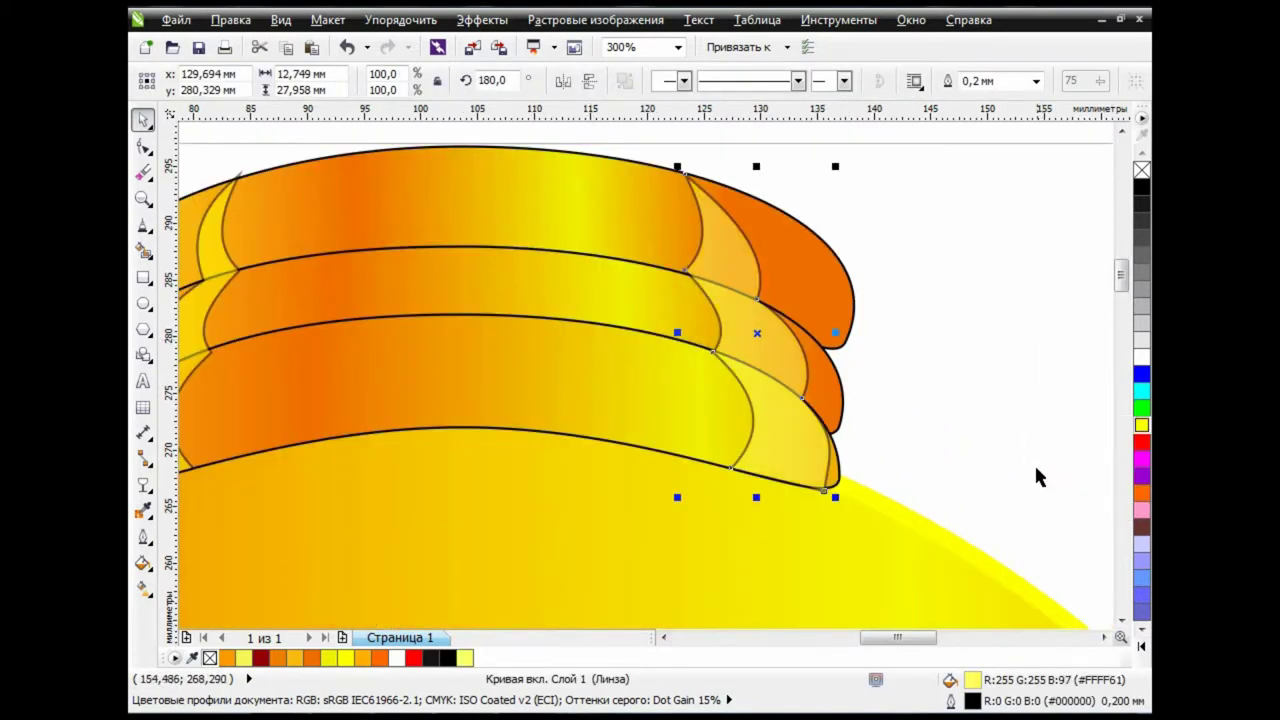
{"action": "left_click", "coordinate": [1142, 358]}
{"action": "left_click", "coordinate": [143, 484]}
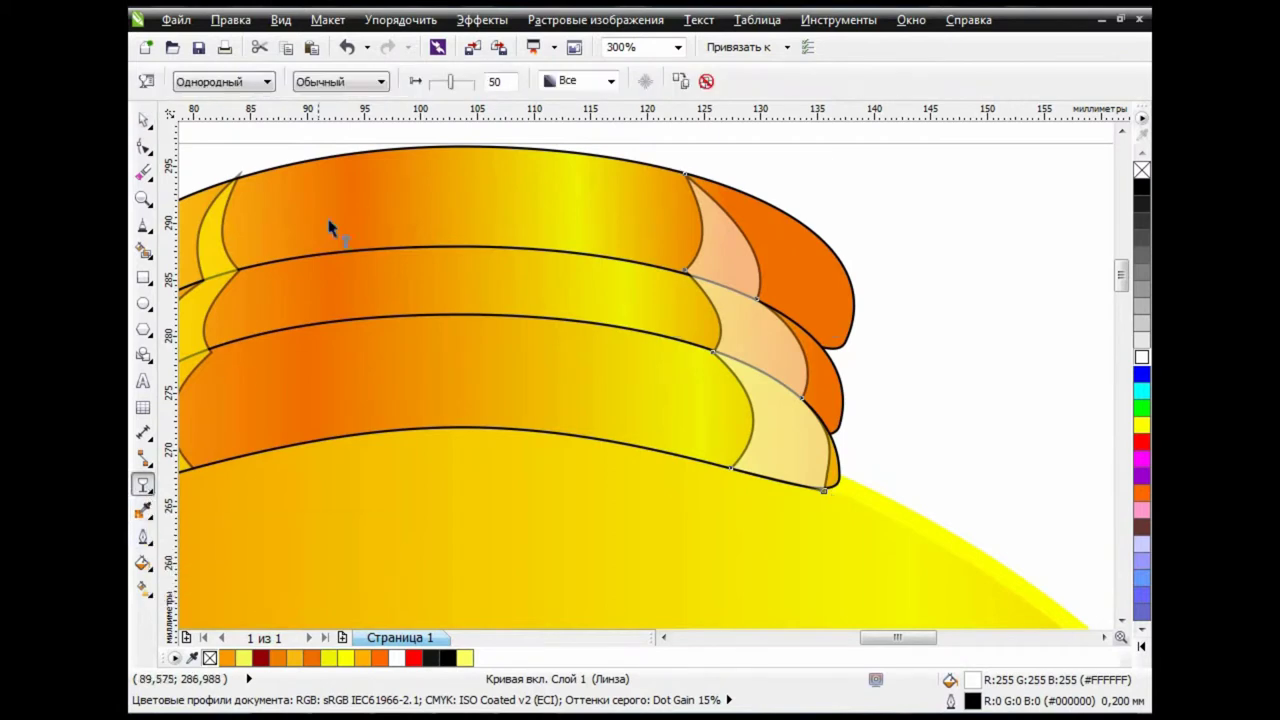
{"action": "key", "text": "space"}
Zoom out and check the five bottle-neck ring pieces by selecting and deselecting them
{"action": "scroll", "coordinate": [590, 330], "scroll_direction": "down", "scroll_amount": 3}
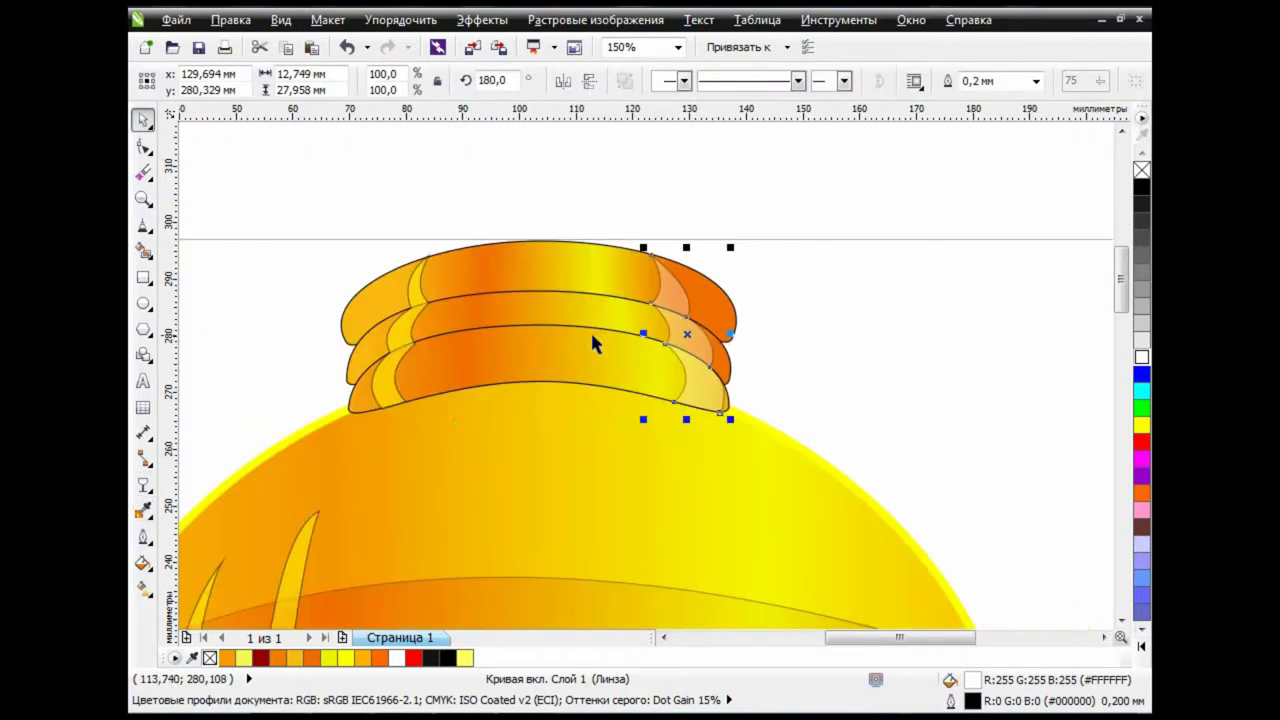
{"action": "scroll", "coordinate": [553, 493], "scroll_direction": "down", "scroll_amount": 1}
{"action": "key", "text": "Escape"}
{"action": "scroll", "coordinate": [300, 515], "scroll_direction": "left", "scroll_amount": 2}
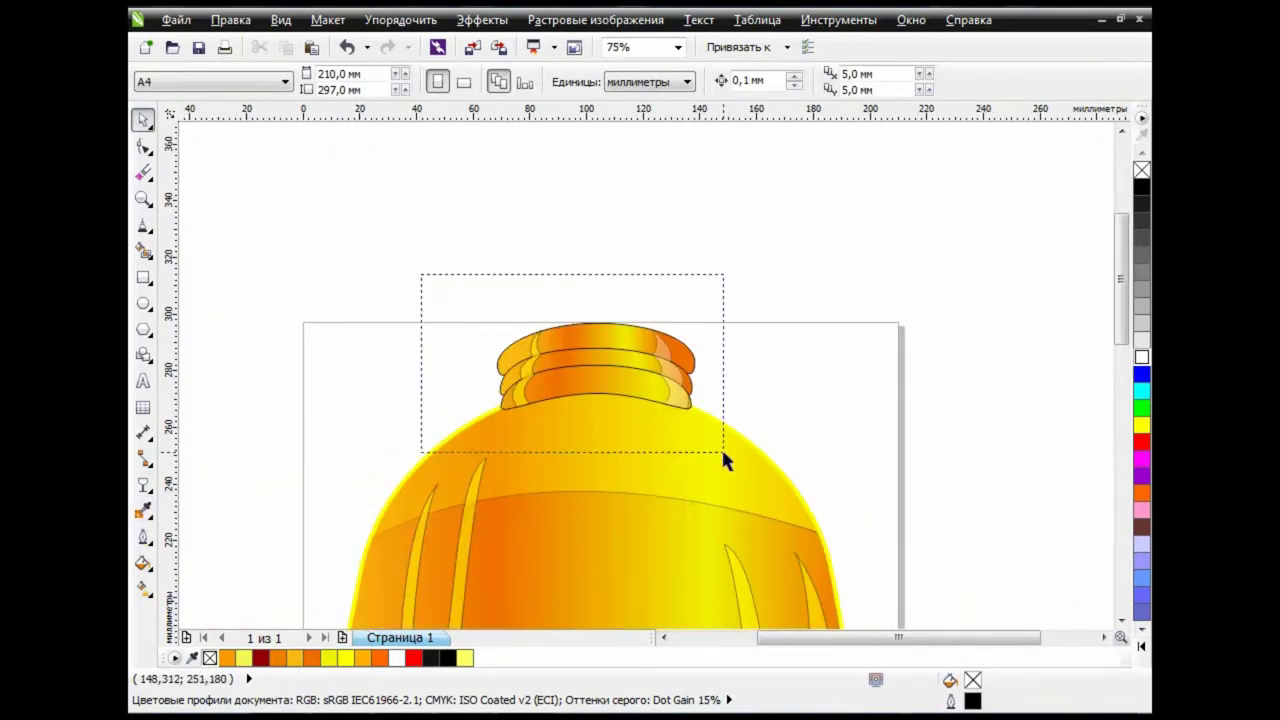
{"action": "left_click_drag", "start_coordinate": [420, 274], "coordinate": [723, 457]}
{"action": "left_click", "coordinate": [807, 378]}
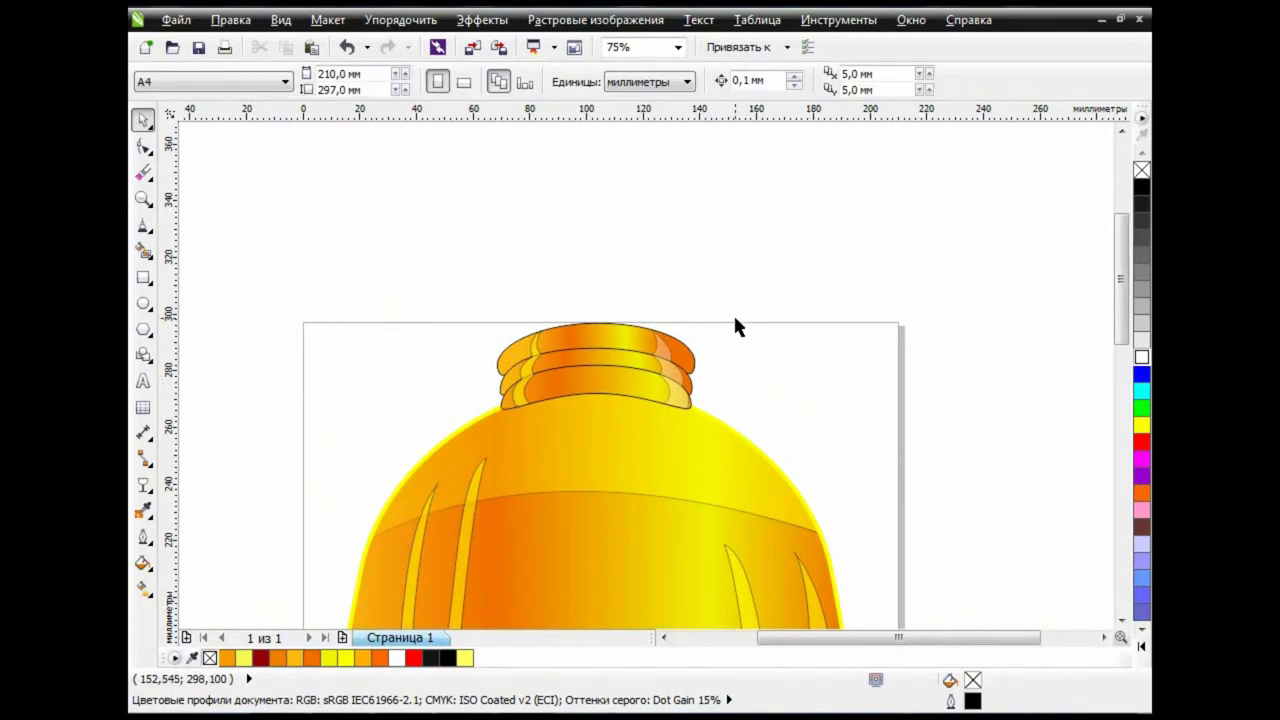
{"action": "scroll", "coordinate": [733, 313], "scroll_direction": "down", "scroll_amount": 1}
Draw a tall ellipse above the bell's neck
{"action": "left_click", "coordinate": [142, 303]}
{"action": "left_click_drag", "start_coordinate": [586, 149], "coordinate": [692, 357]}
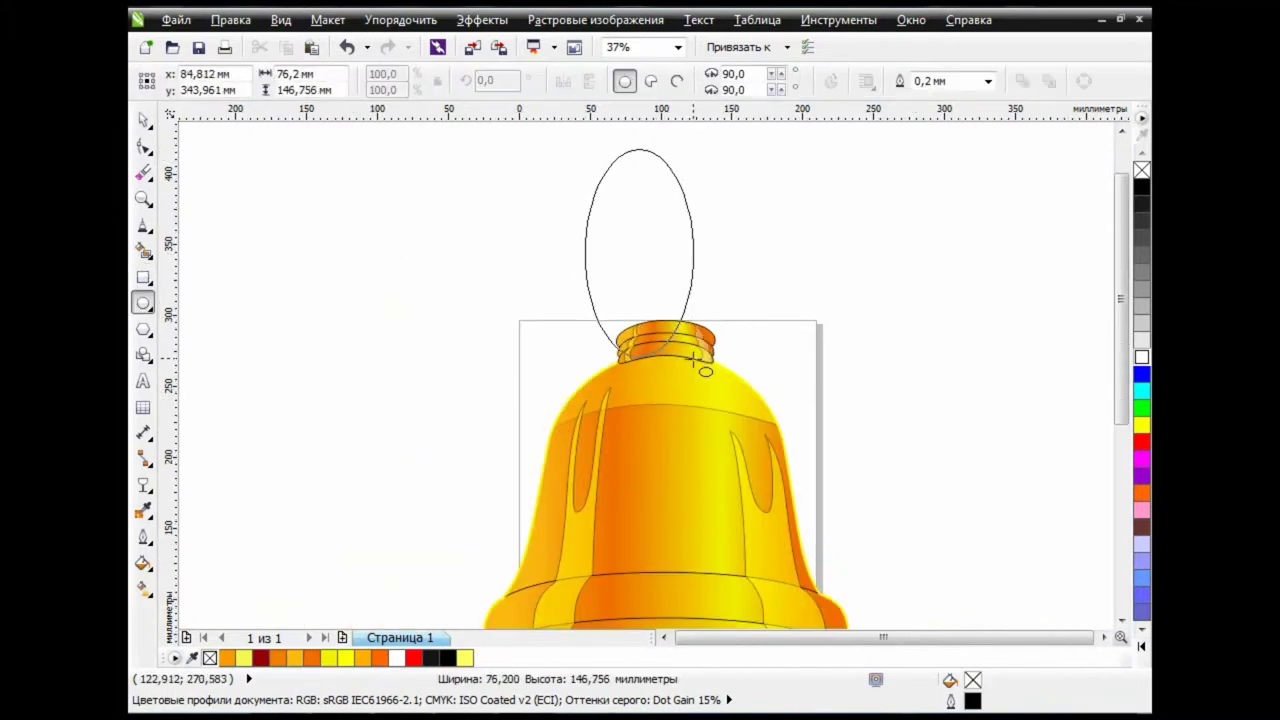
{"action": "left_click_drag", "start_coordinate": [643, 257], "coordinate": [666, 257]}
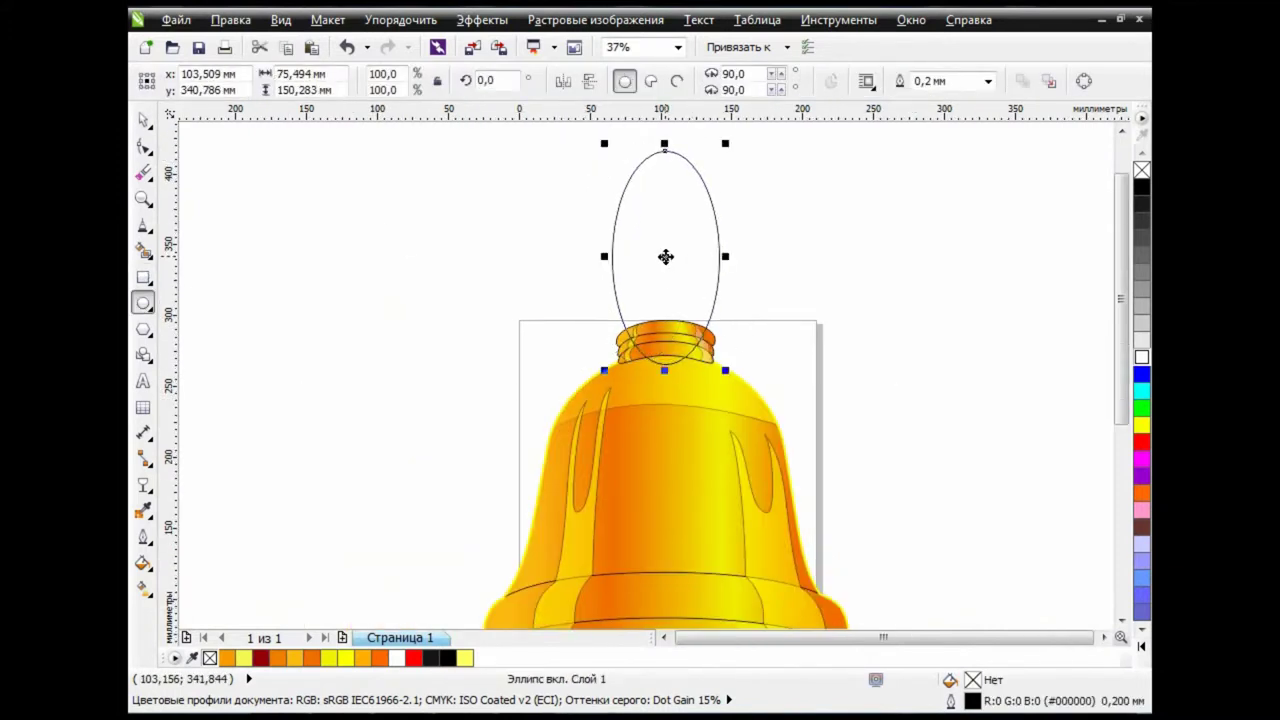
{"action": "left_click", "coordinate": [143, 120]}
{"action": "left_click_drag", "start_coordinate": [664, 143], "coordinate": [664, 163]}
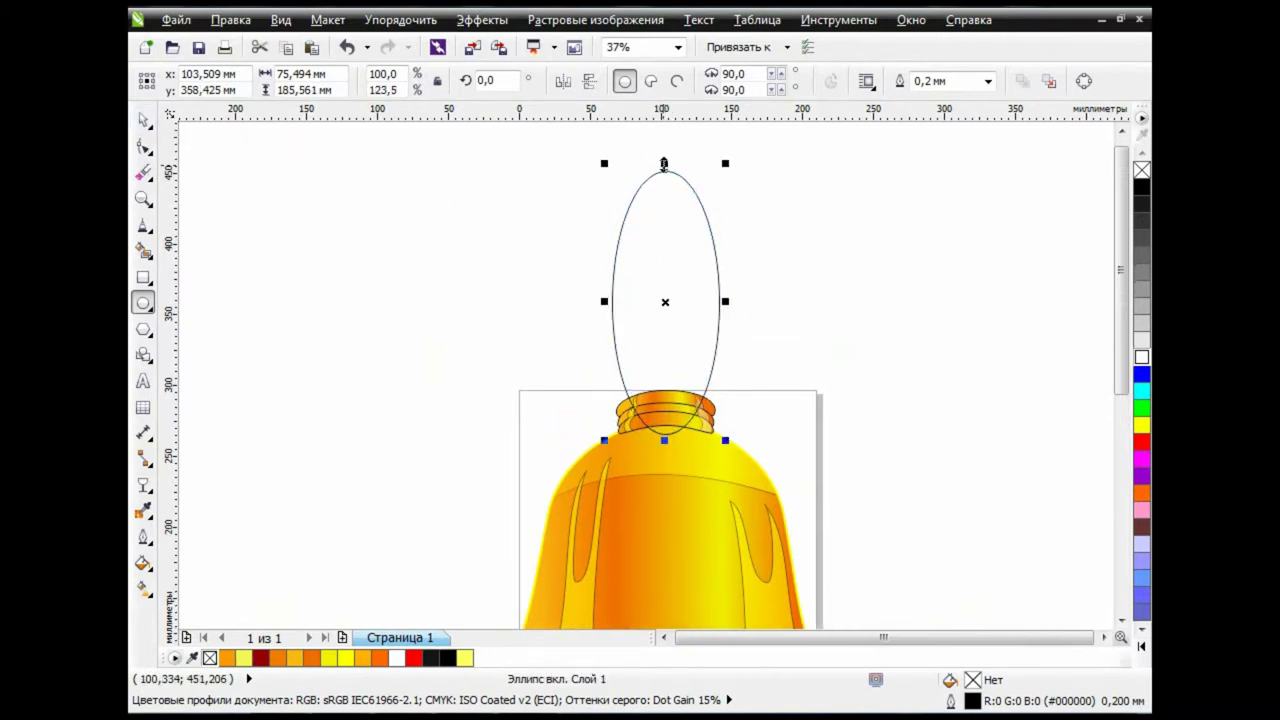
Centre the ellipse horizontally on the bell with Align & Distribute
{"action": "left_click", "coordinate": [723, 467], "text": "shift"}
{"action": "key", "text": "ctrl+shift+a"}
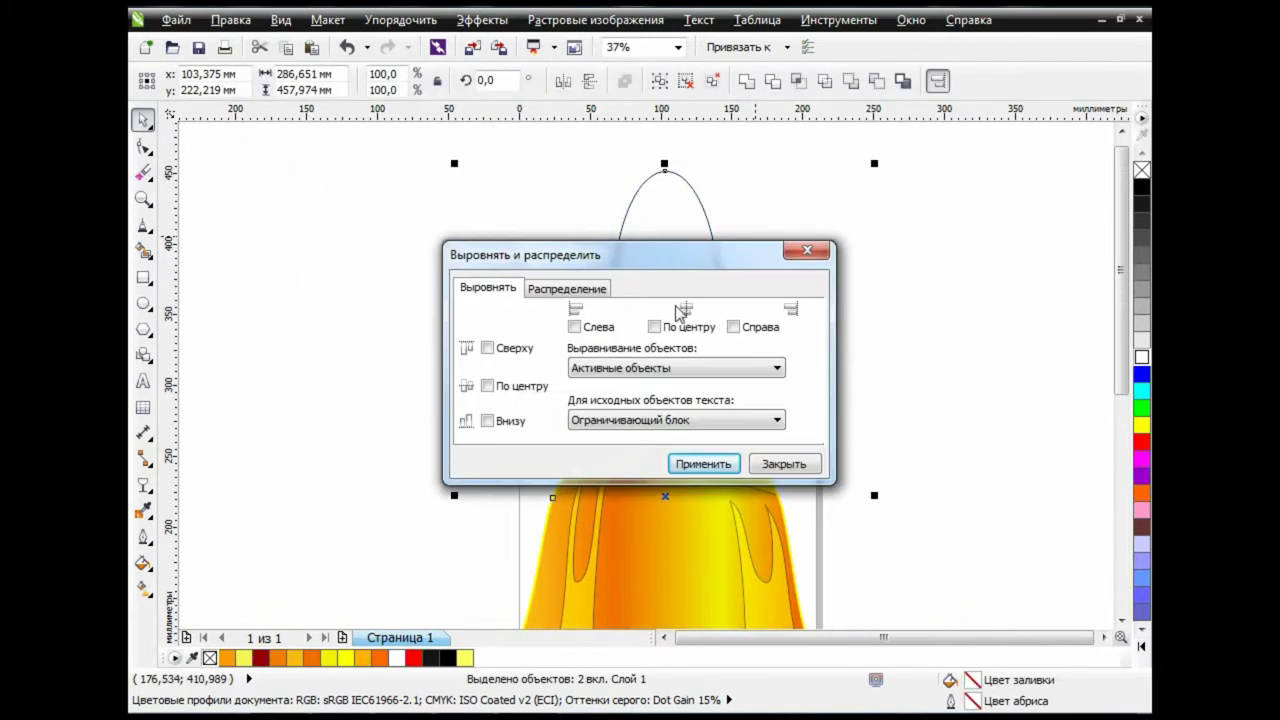
{"action": "left_click", "coordinate": [703, 464]}
{"action": "left_click", "coordinate": [866, 392]}
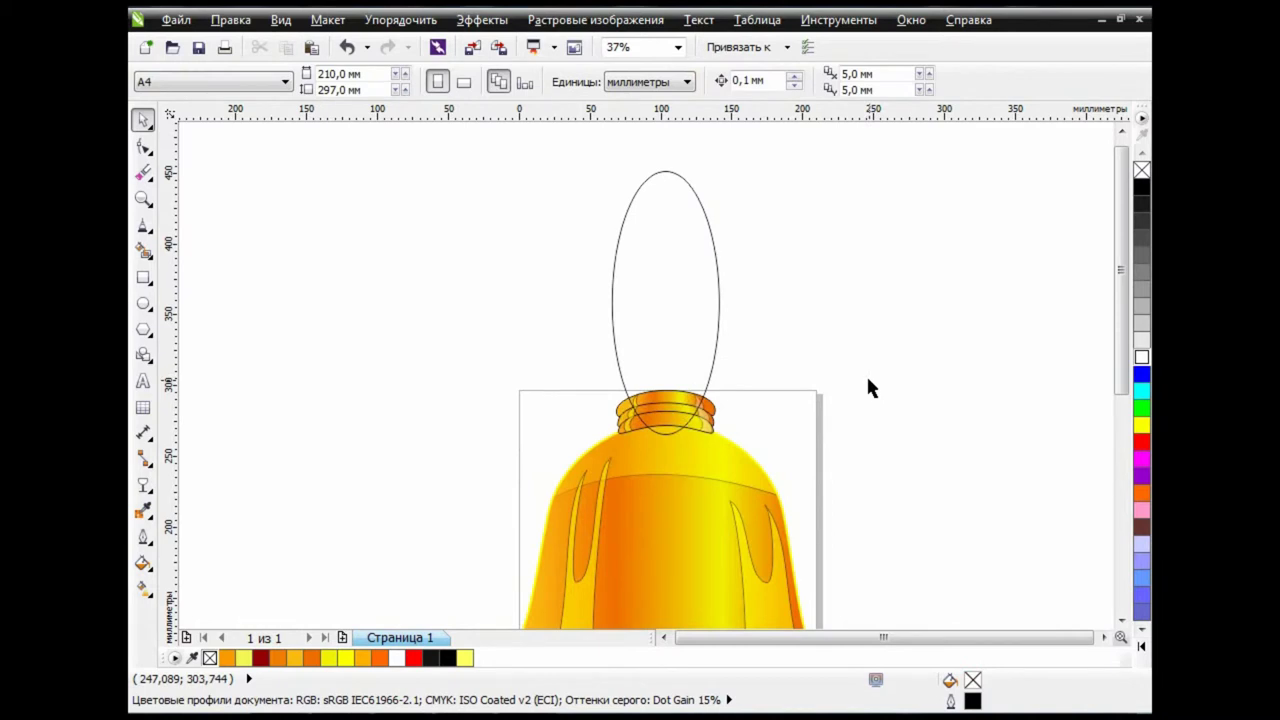
Copy the bell's orange-yellow gradient fill onto the ellipse
{"action": "left_click", "coordinate": [645, 290]}
{"action": "left_click", "coordinate": [230, 19]}
{"action": "left_click", "coordinate": [300, 295]}
{"action": "left_click", "coordinate": [680, 383]}
{"action": "left_click", "coordinate": [661, 540]}
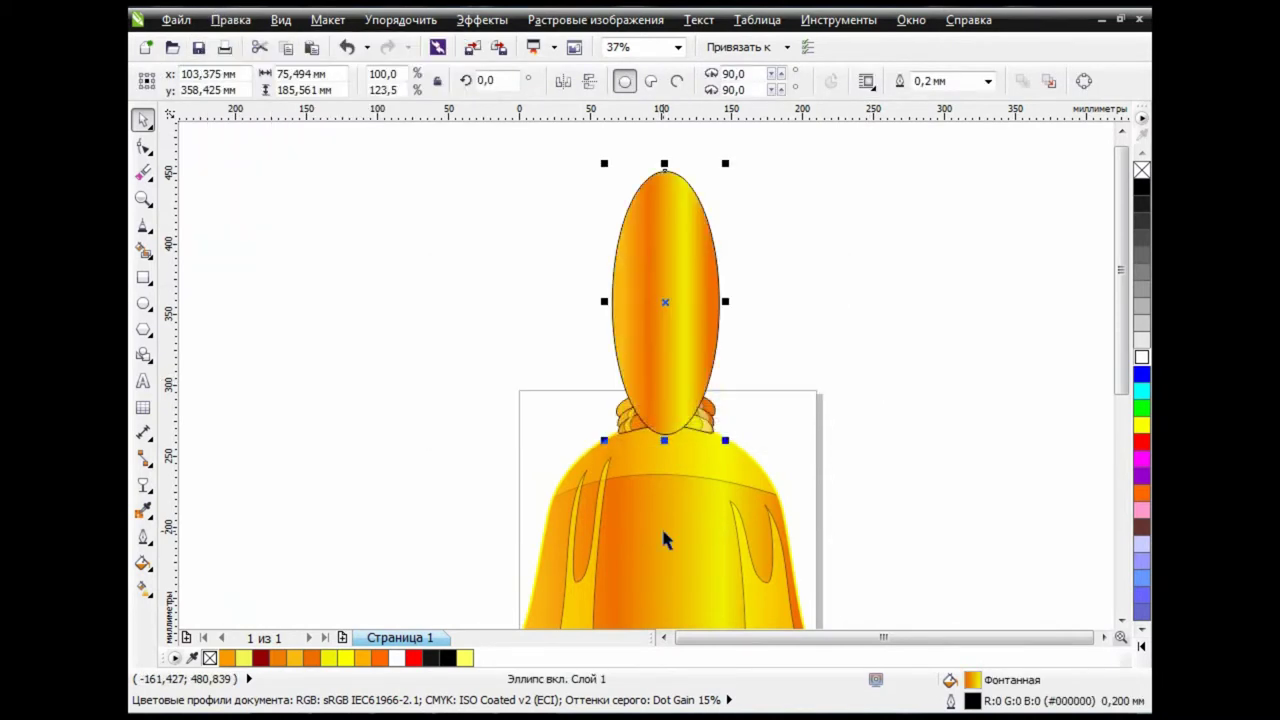
Run the ellipse's gradient horizontally and drag the neck ring onto the ellipse
{"action": "left_click", "coordinate": [143, 589]}
{"action": "left_click_drag", "start_coordinate": [577, 303], "coordinate": [740, 303]}
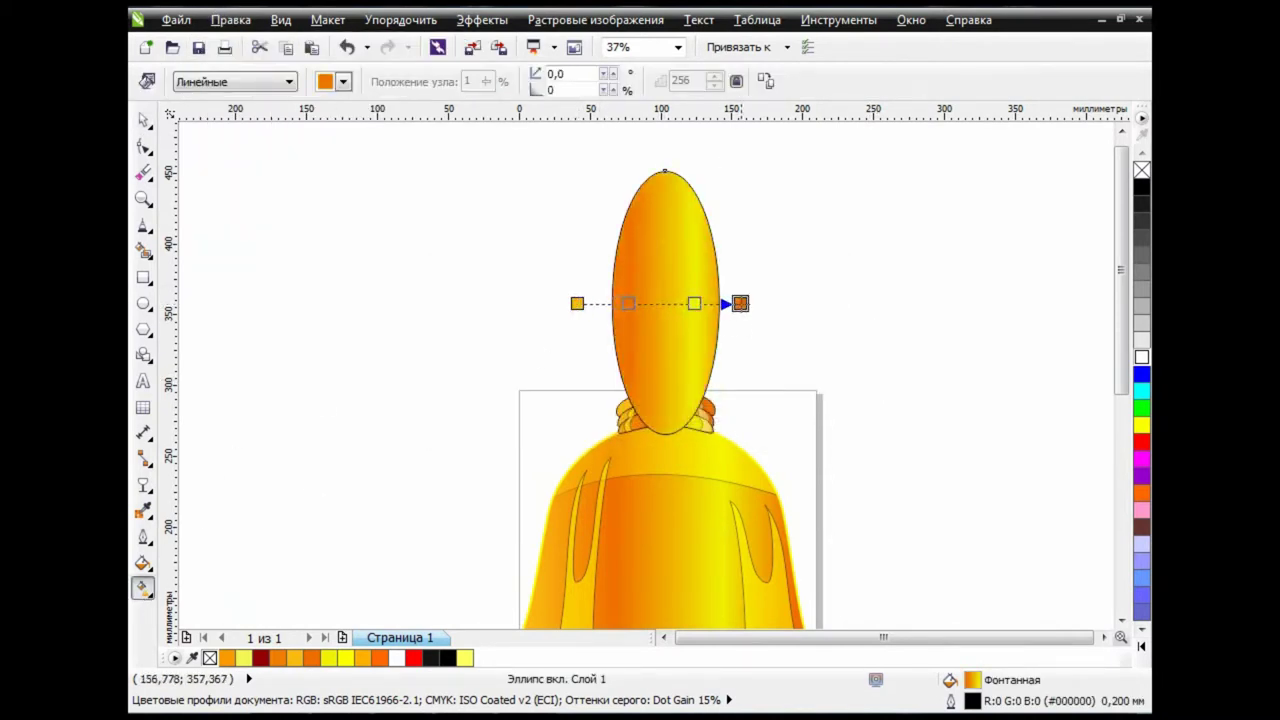
{"action": "left_click", "coordinate": [146, 121]}
{"action": "left_click", "coordinate": [632, 303]}
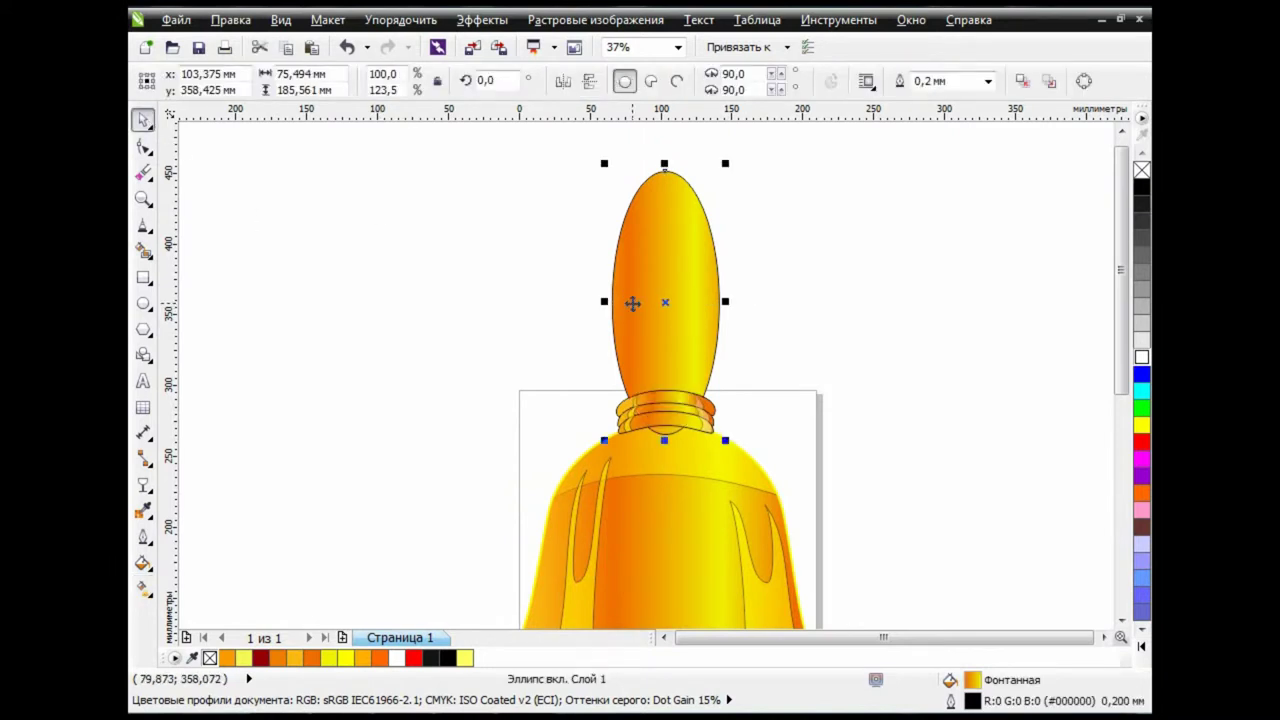
{"action": "left_click", "coordinate": [844, 364]}
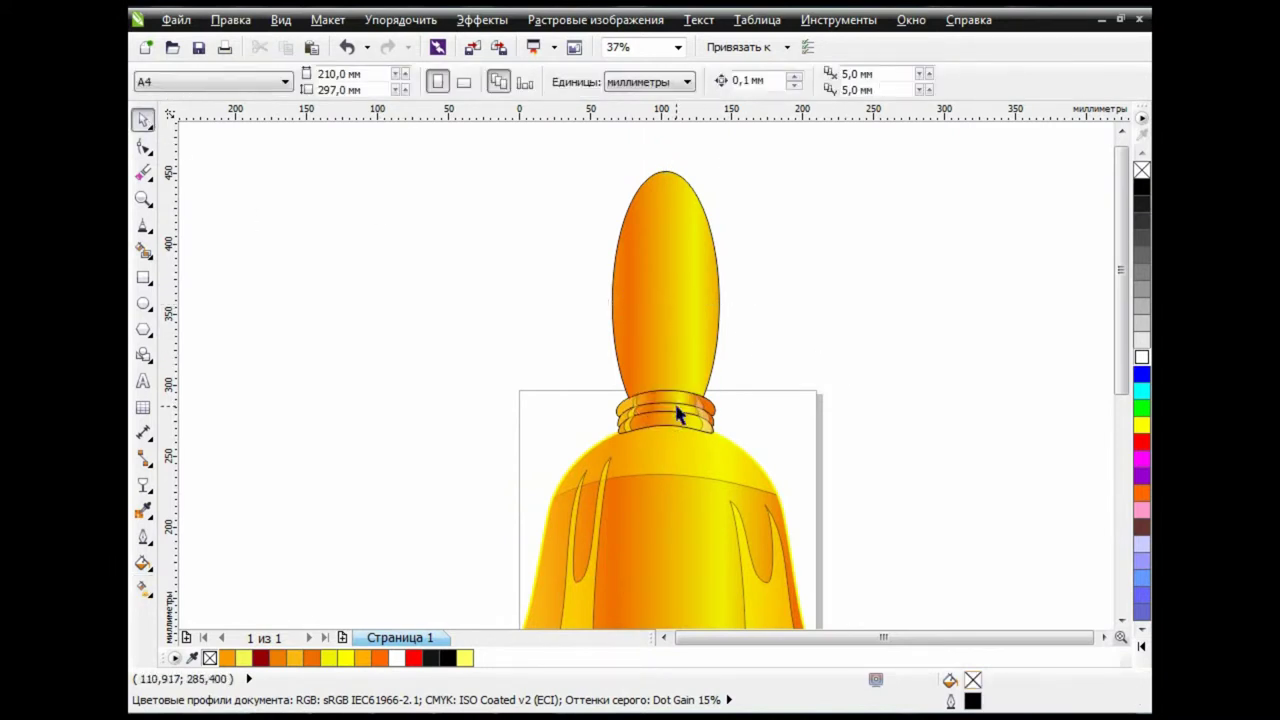
{"action": "mouse_move", "coordinate": [677, 414]}
{"action": "left_mouse_down"}
{"action": "mouse_move", "coordinate": [808, 320]}
{"action": "mouse_move", "coordinate": [670, 255]}
{"action": "left_mouse_up"}
Keep one copied ring band on the ellipse and widen it to wrap around
{"action": "left_click", "coordinate": [840, 345]}
{"action": "scroll", "coordinate": [670, 254], "scroll_direction": "up", "scroll_amount": 2}
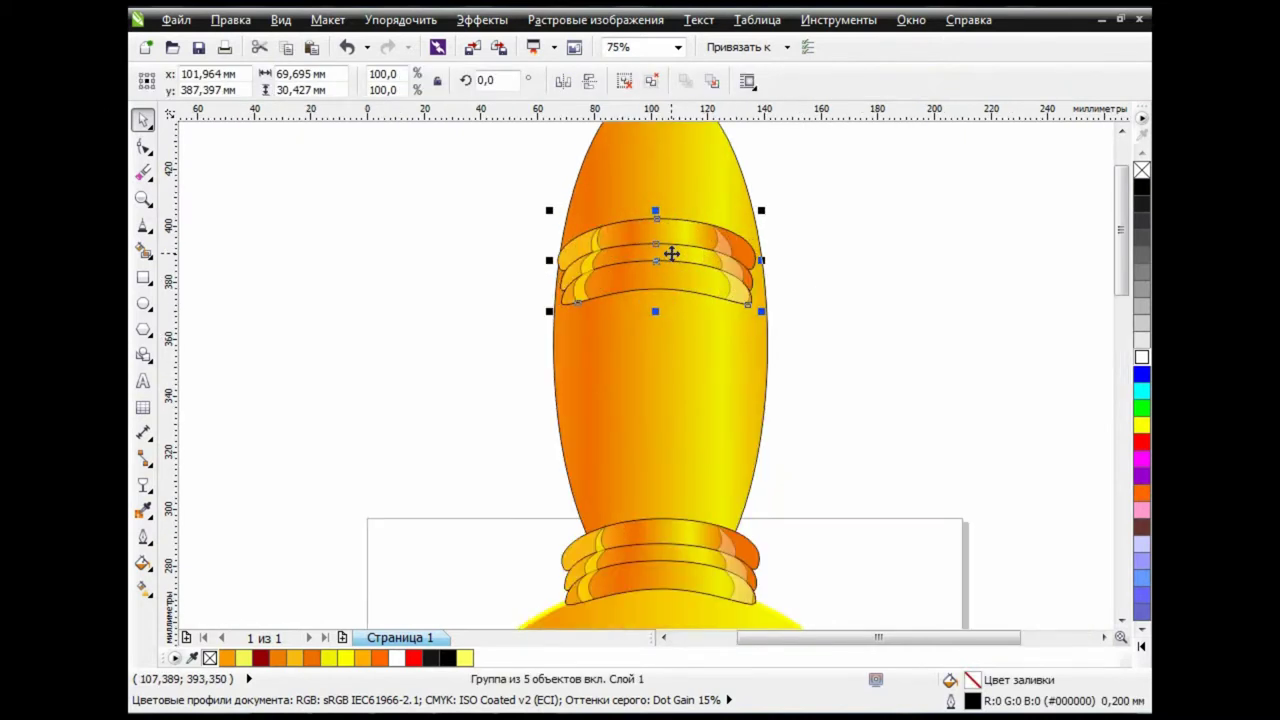
{"action": "left_click", "coordinate": [880, 243]}
{"action": "key", "text": "ctrl+z"}
{"action": "left_click", "coordinate": [755, 290]}
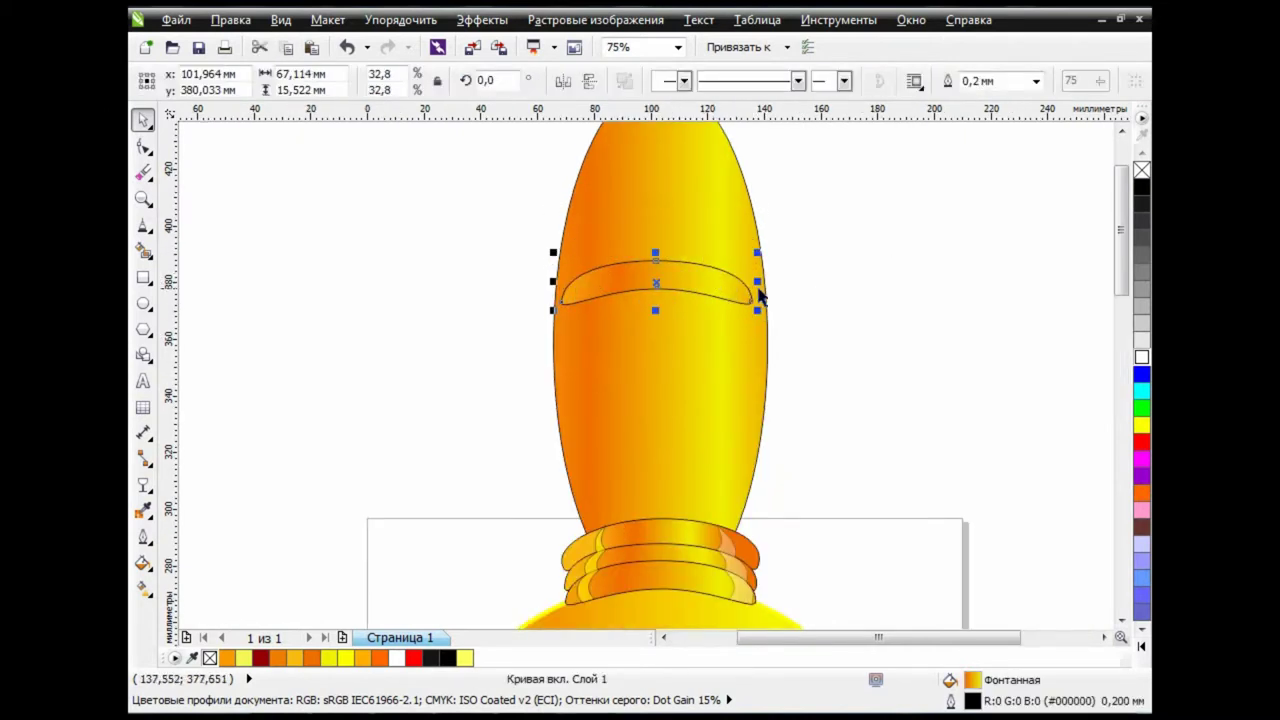
{"action": "left_click_drag", "start_coordinate": [757, 290], "coordinate": [783, 284]}
Centre the band horizontally on the ellipse
{"action": "key", "text": "ctrl+shift+a"}
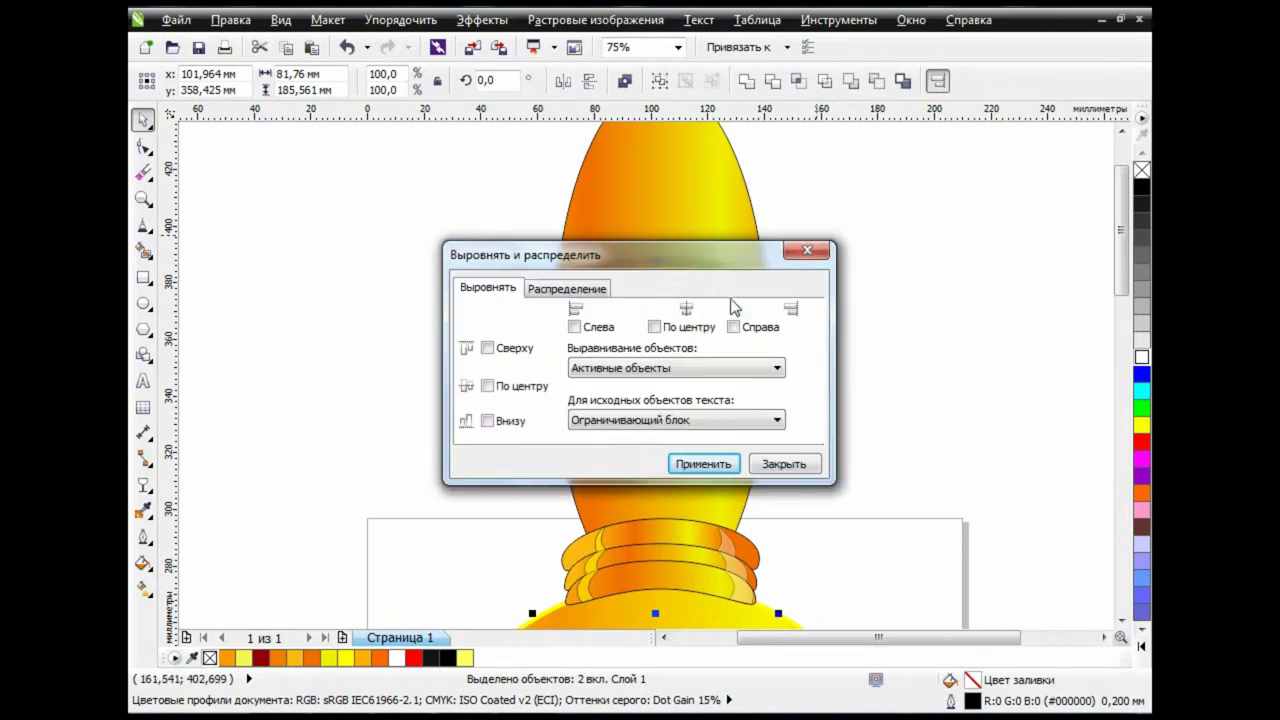
{"action": "left_click", "coordinate": [705, 467]}
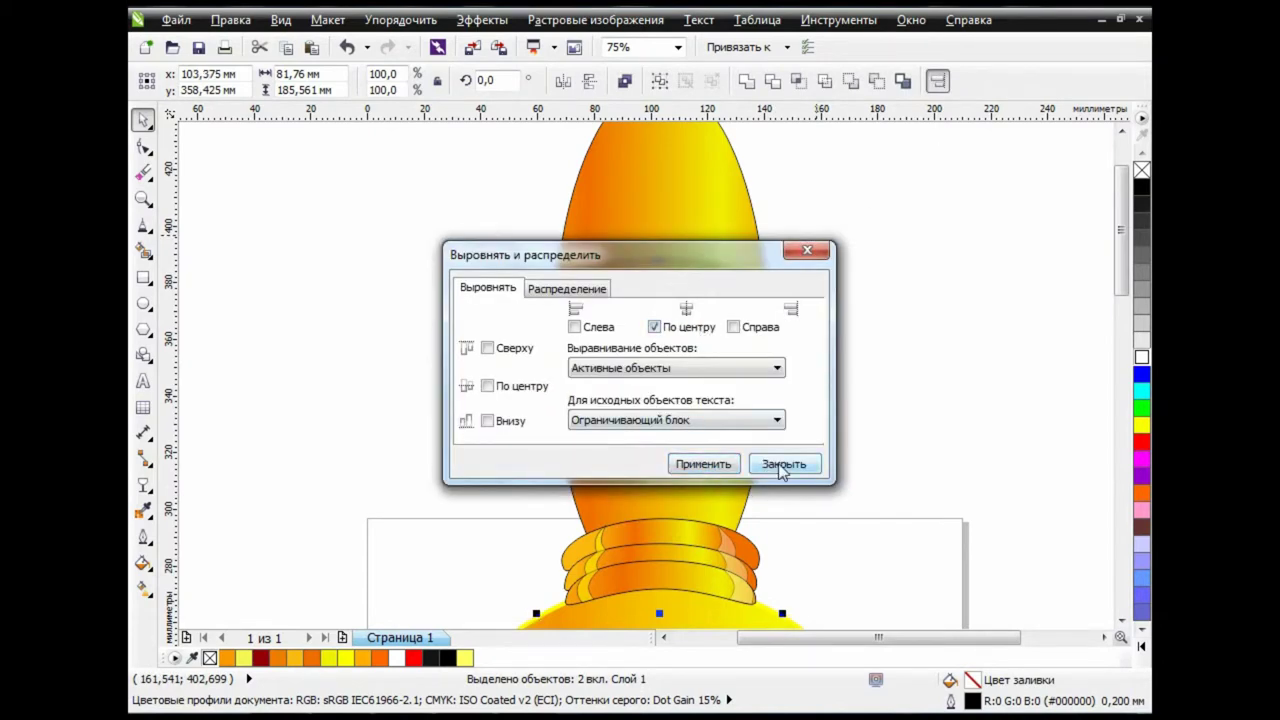
{"action": "left_click", "coordinate": [783, 464]}
{"action": "left_click", "coordinate": [346, 47]}
{"action": "left_click", "coordinate": [387, 47]}
{"action": "left_click", "coordinate": [847, 330]}
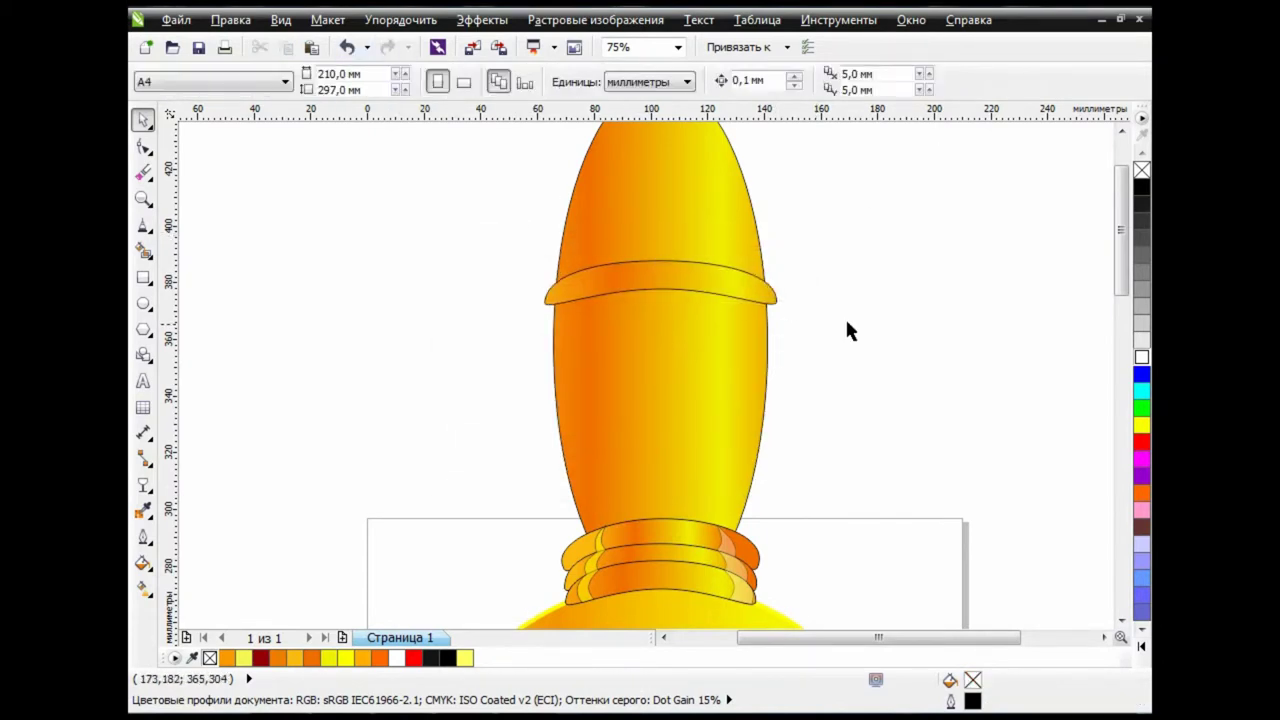
Duplicate the band slightly higher and pull both its end nodes down
{"action": "left_click", "coordinate": [689, 288]}
{"action": "left_click_drag", "start_coordinate": [677, 282], "coordinate": [663, 259]}
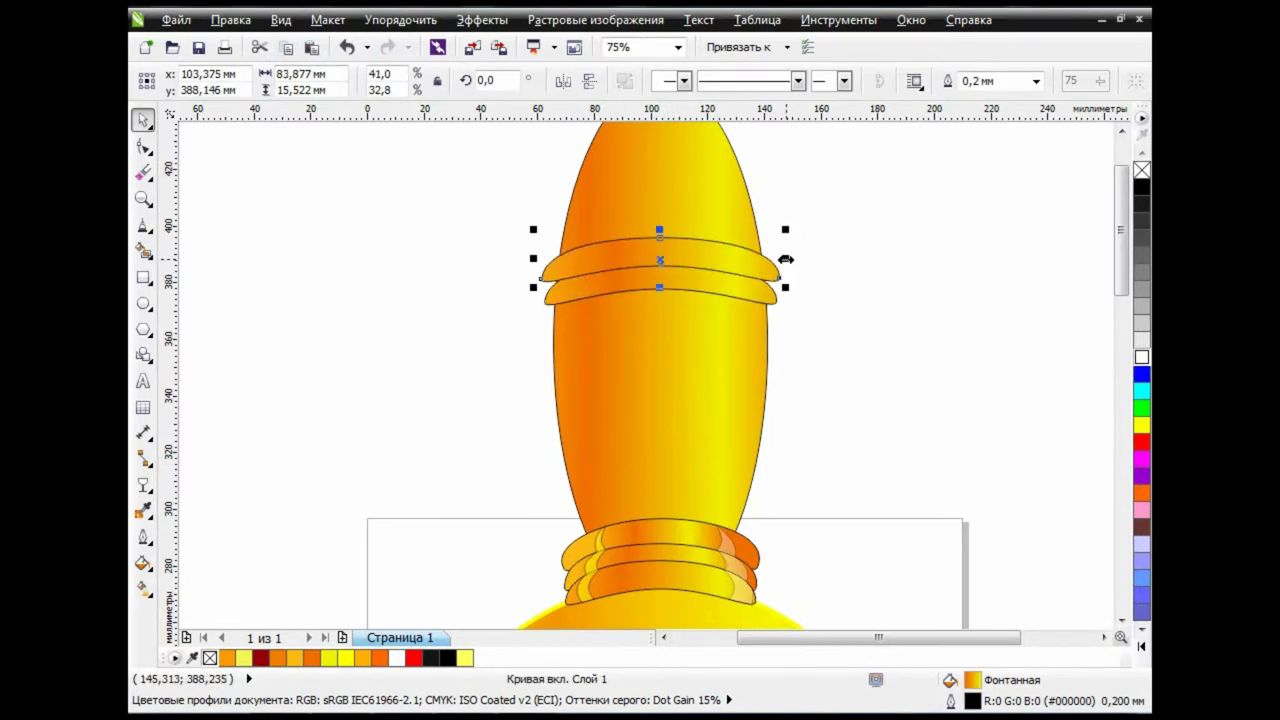
{"action": "key", "text": "F10"}
{"action": "left_click", "coordinate": [541, 278]}
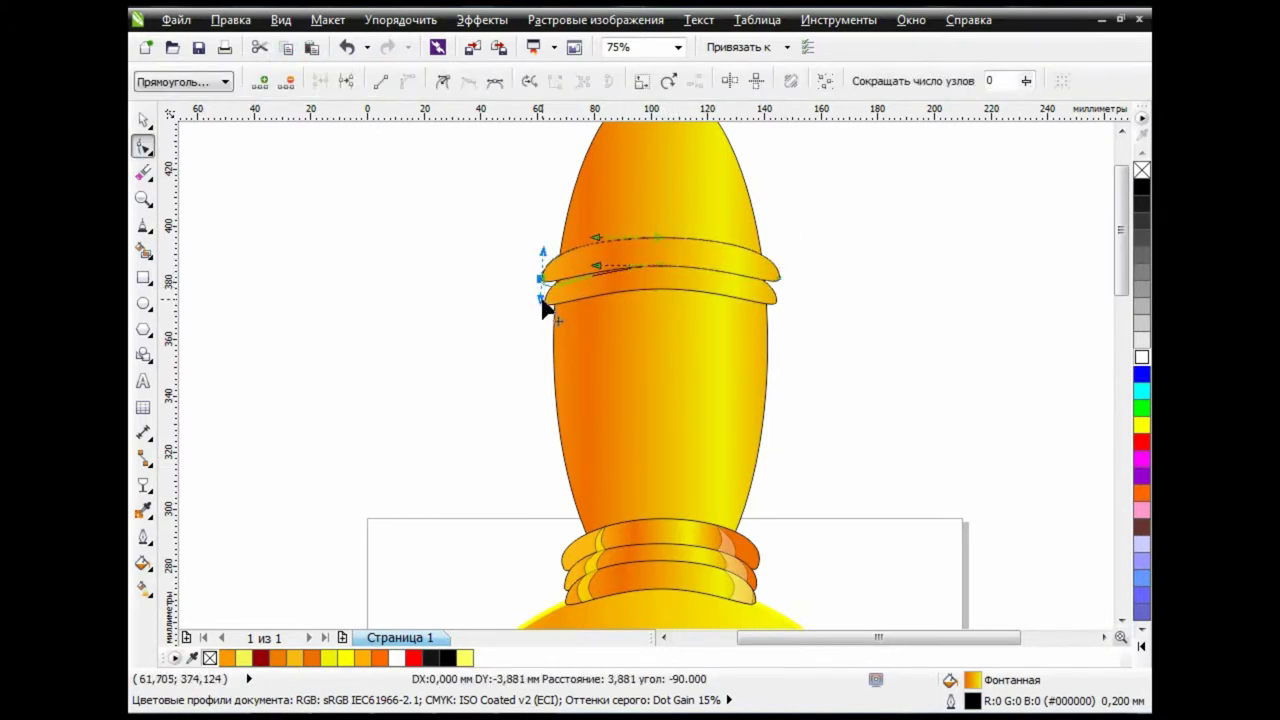
{"action": "left_click", "coordinate": [779, 298]}
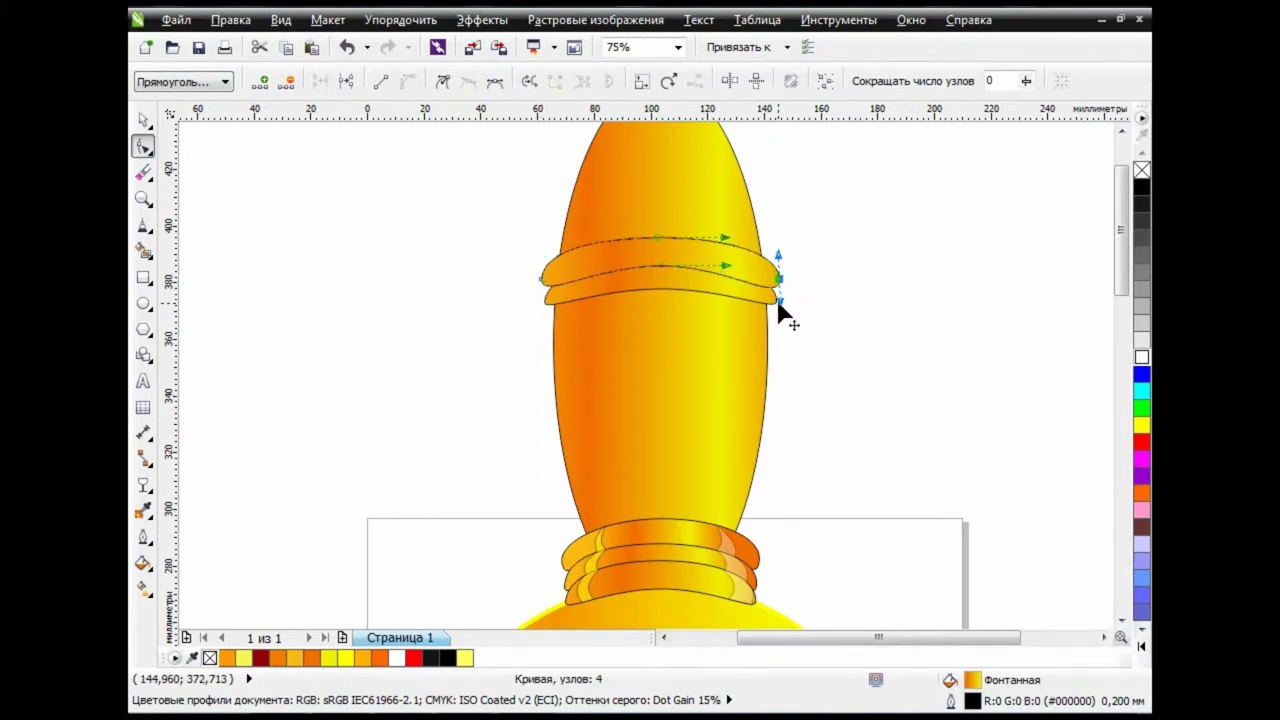
{"action": "left_click_drag", "start_coordinate": [543, 290], "coordinate": [545, 306]}
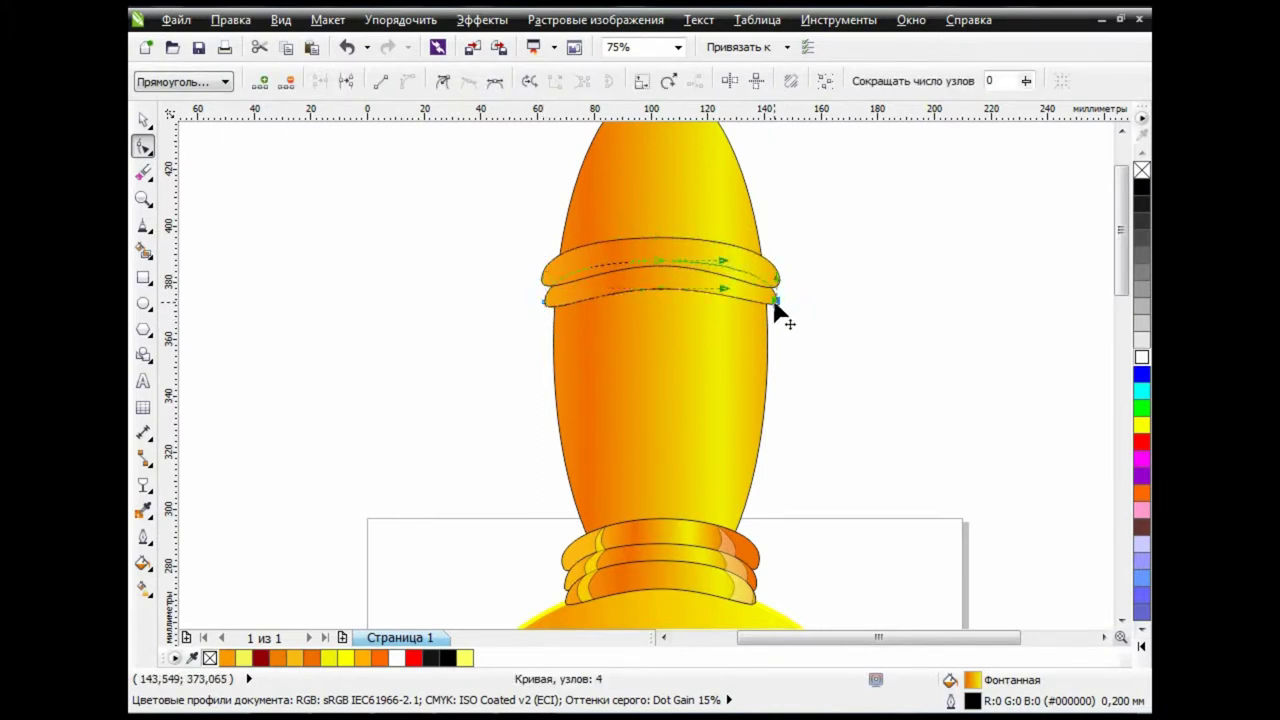
{"action": "left_click_drag", "start_coordinate": [775, 308], "coordinate": [778, 322]}
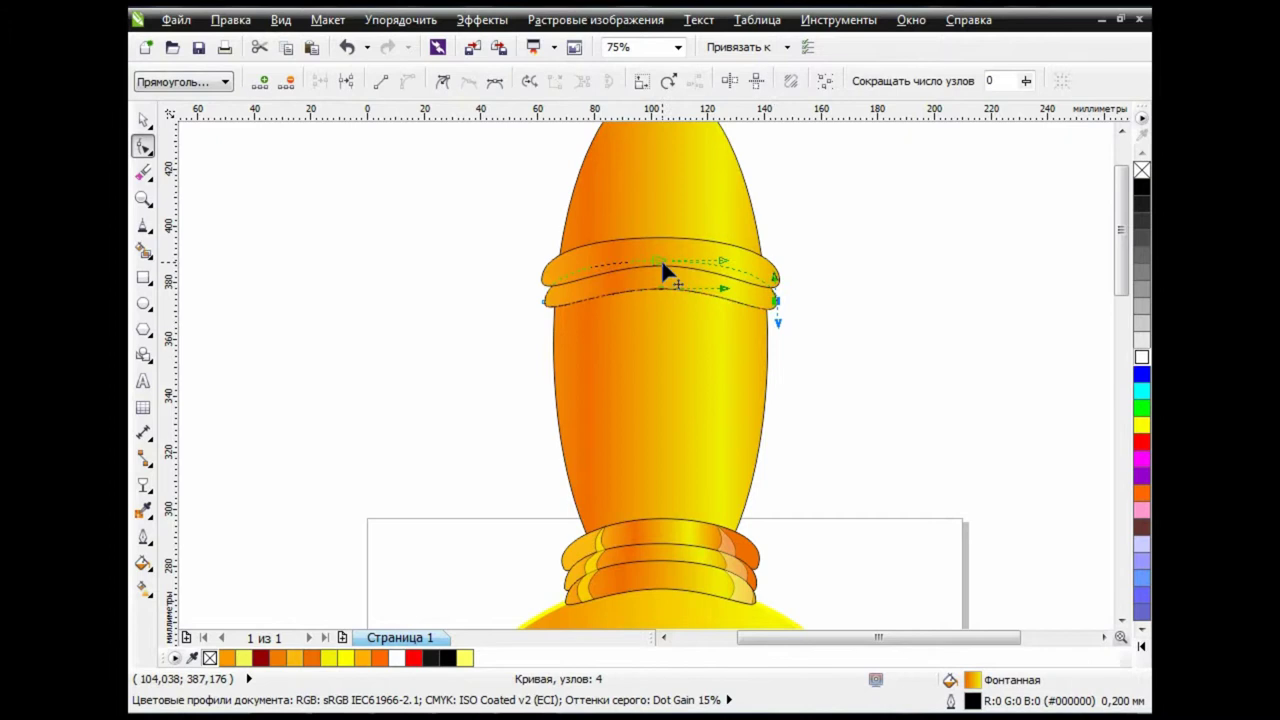
{"action": "left_click", "coordinate": [144, 120]}
Move the band copy further up and narrow it symmetrically
{"action": "left_click", "coordinate": [311, 48]}
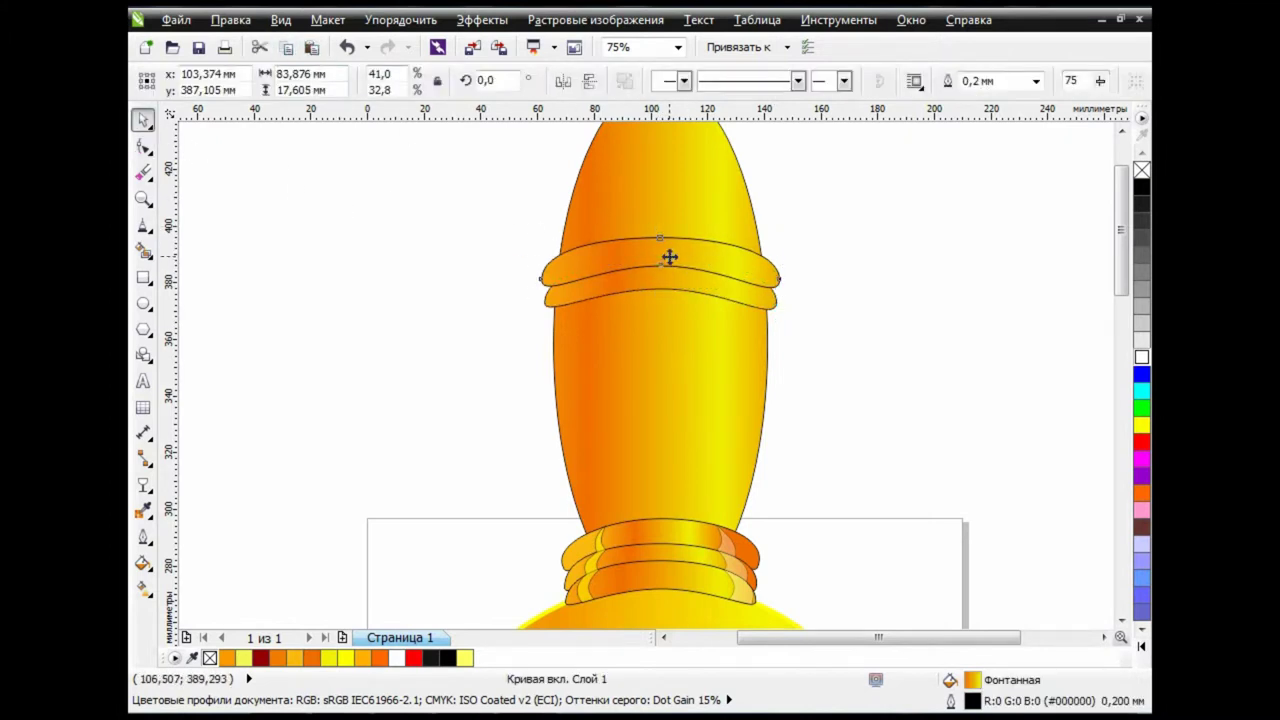
{"action": "left_click_drag", "start_coordinate": [668, 257], "coordinate": [668, 236]}
{"action": "left_click_drag", "start_coordinate": [786, 240], "coordinate": [780, 241]}
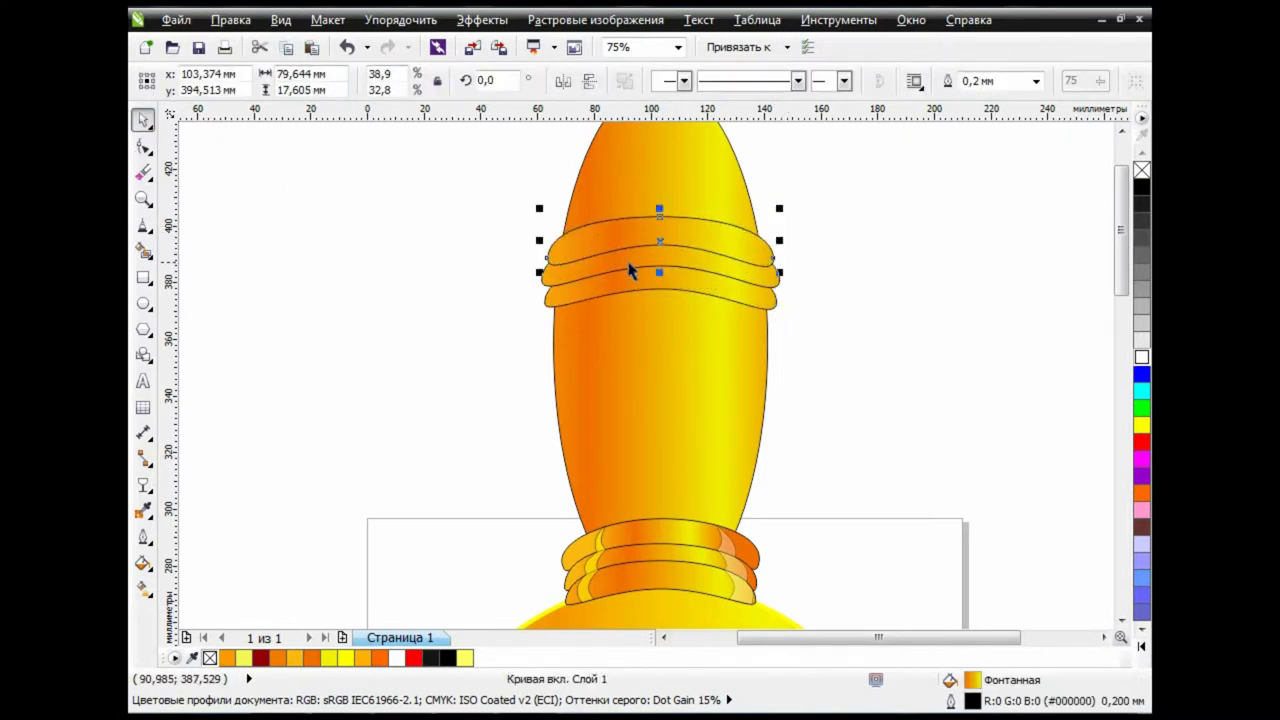
{"action": "left_click", "coordinate": [857, 322]}
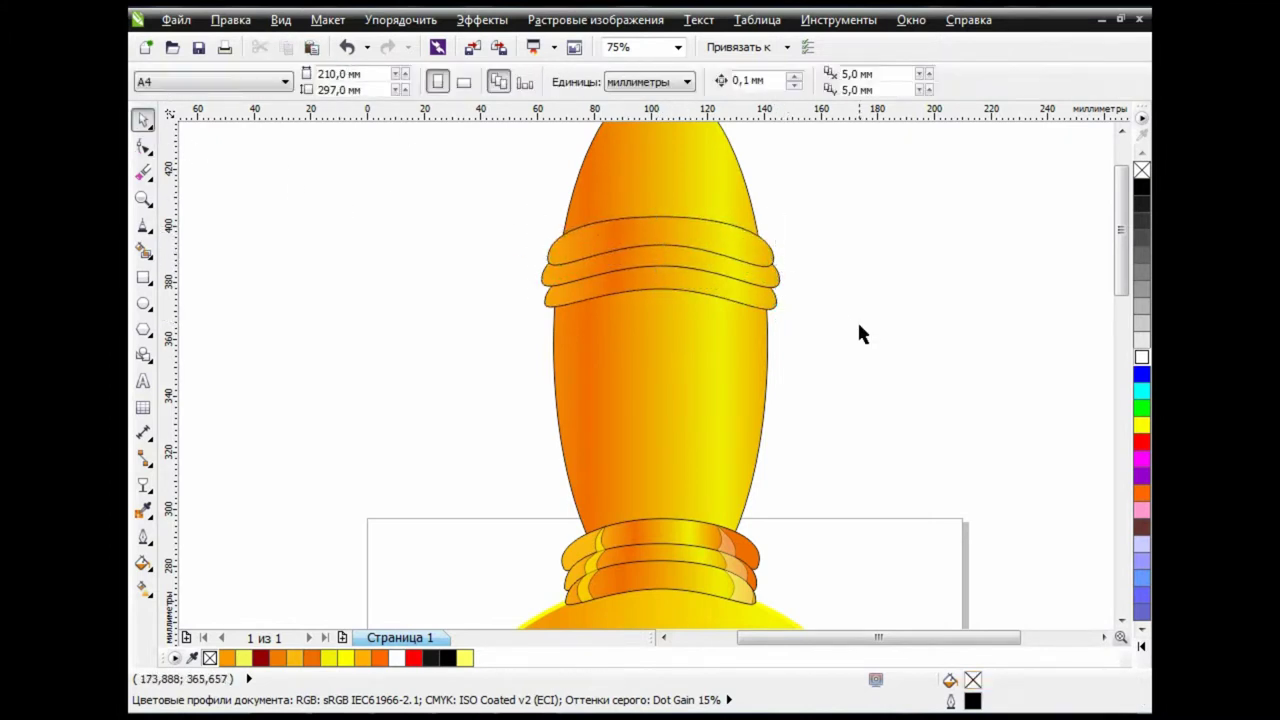
Stretch each ring band's linear gradient horizontally, extending the start points further left
{"action": "left_click", "coordinate": [704, 232]}
{"action": "left_click", "coordinate": [143, 588]}
{"action": "mouse_move", "coordinate": [523, 238]}
{"action": "left_mouse_down"}
{"action": "mouse_move", "coordinate": [474, 238]}
{"action": "mouse_move", "coordinate": [503, 263]}
{"action": "mouse_move", "coordinate": [475, 264]}
{"action": "left_mouse_up"}
{"action": "left_click", "coordinate": [775, 283]}
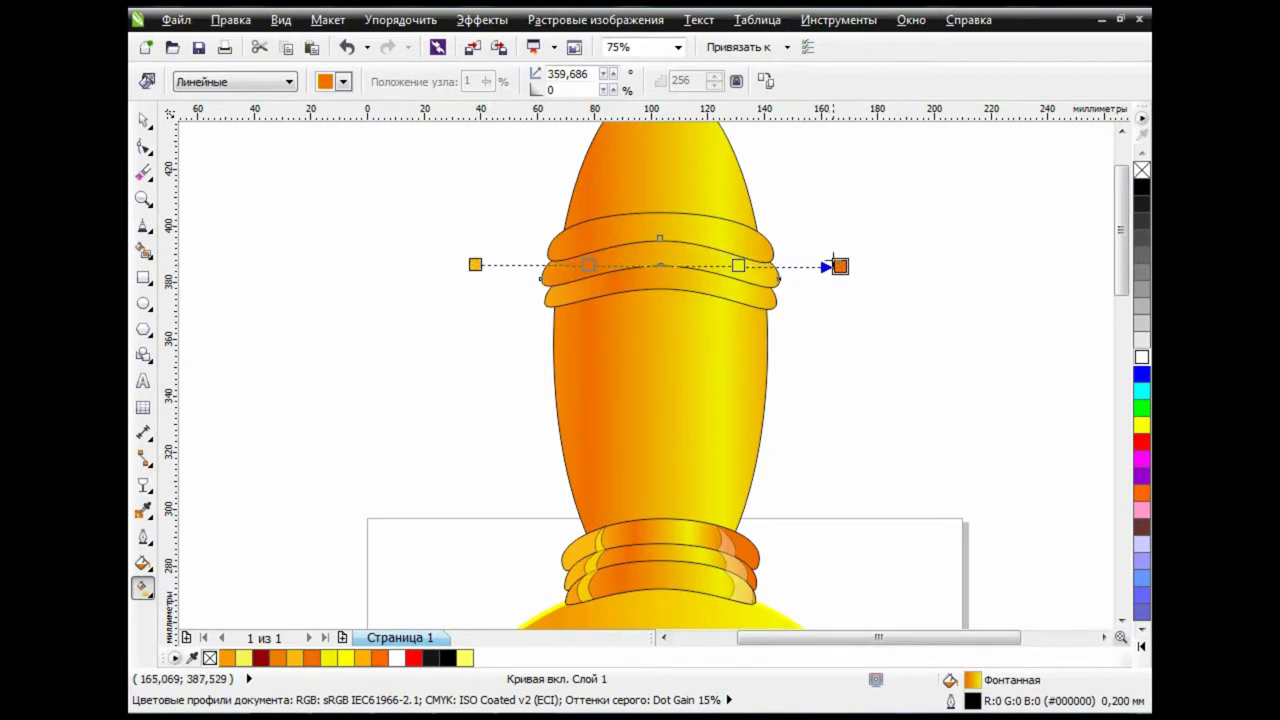
{"action": "left_click", "coordinate": [775, 255]}
{"action": "left_click", "coordinate": [772, 303]}
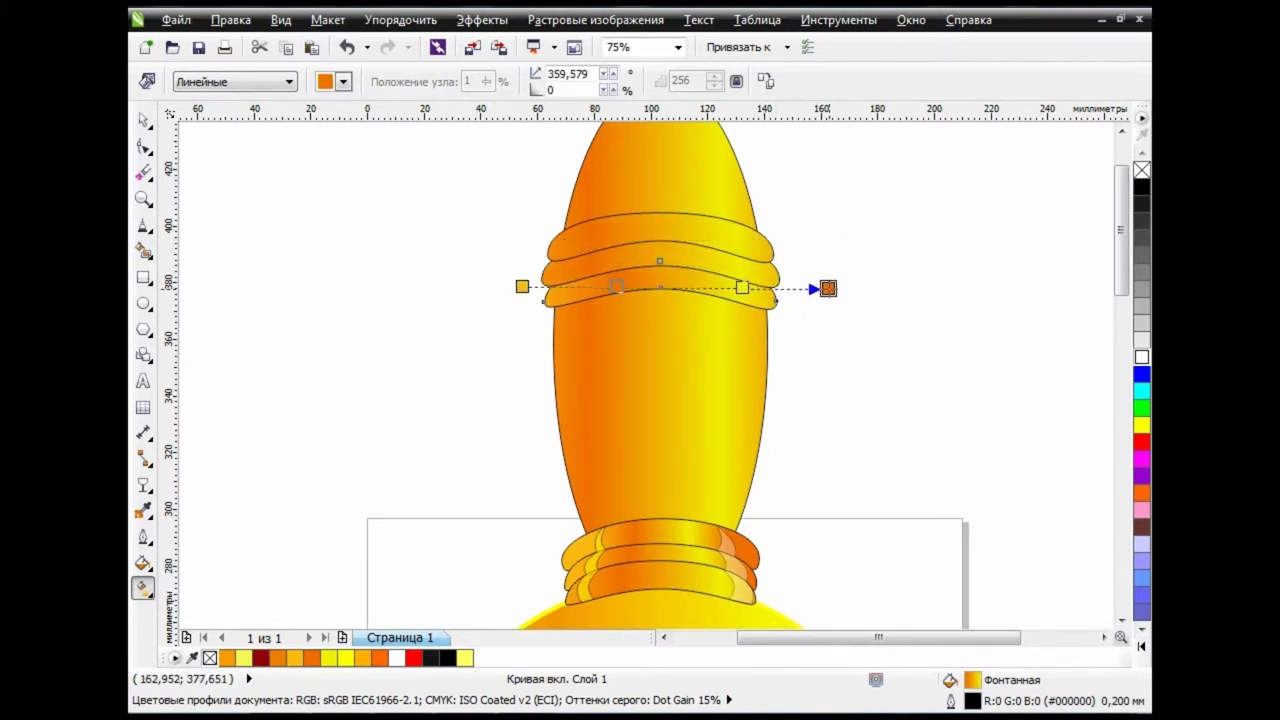
{"action": "left_click", "coordinate": [768, 260]}
{"action": "left_click", "coordinate": [820, 242]}
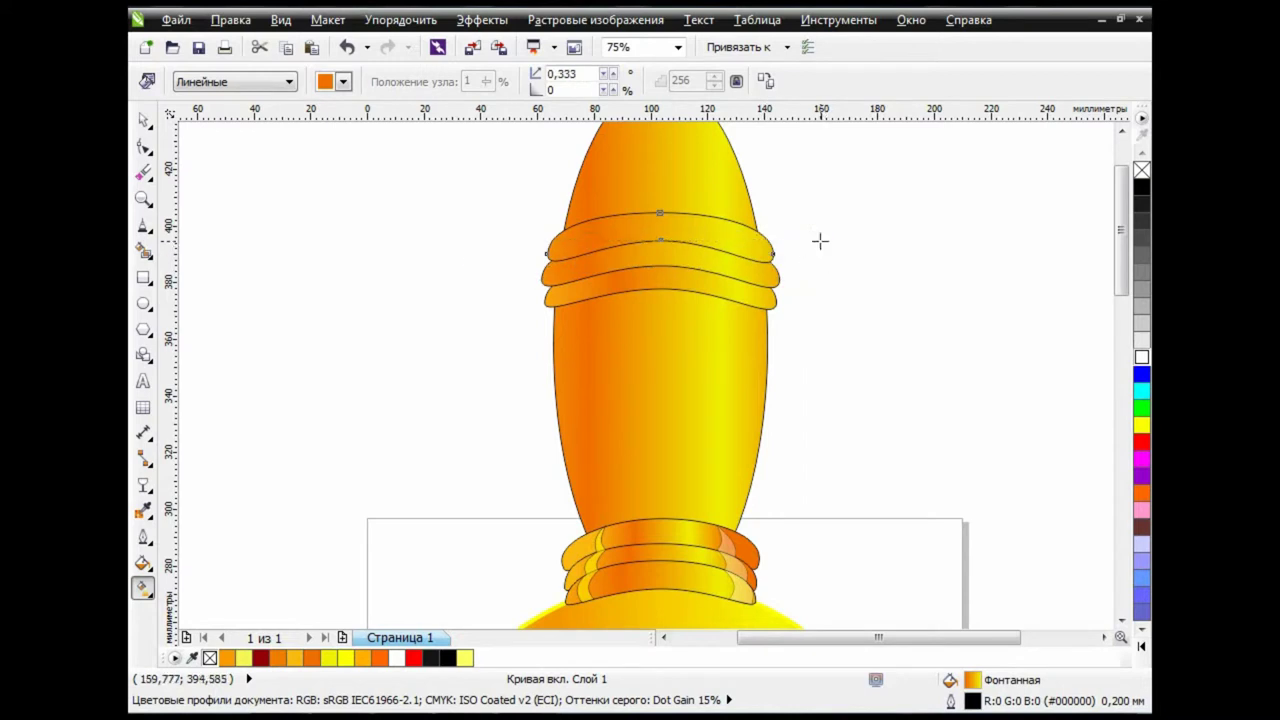
{"action": "left_click", "coordinate": [600, 290]}
{"action": "left_click_drag", "start_coordinate": [523, 286], "coordinate": [500, 287]}
Draw a circle on top of the dome and a smaller circle above it
{"action": "key", "text": "space"}
{"action": "left_click", "coordinate": [466, 274]}
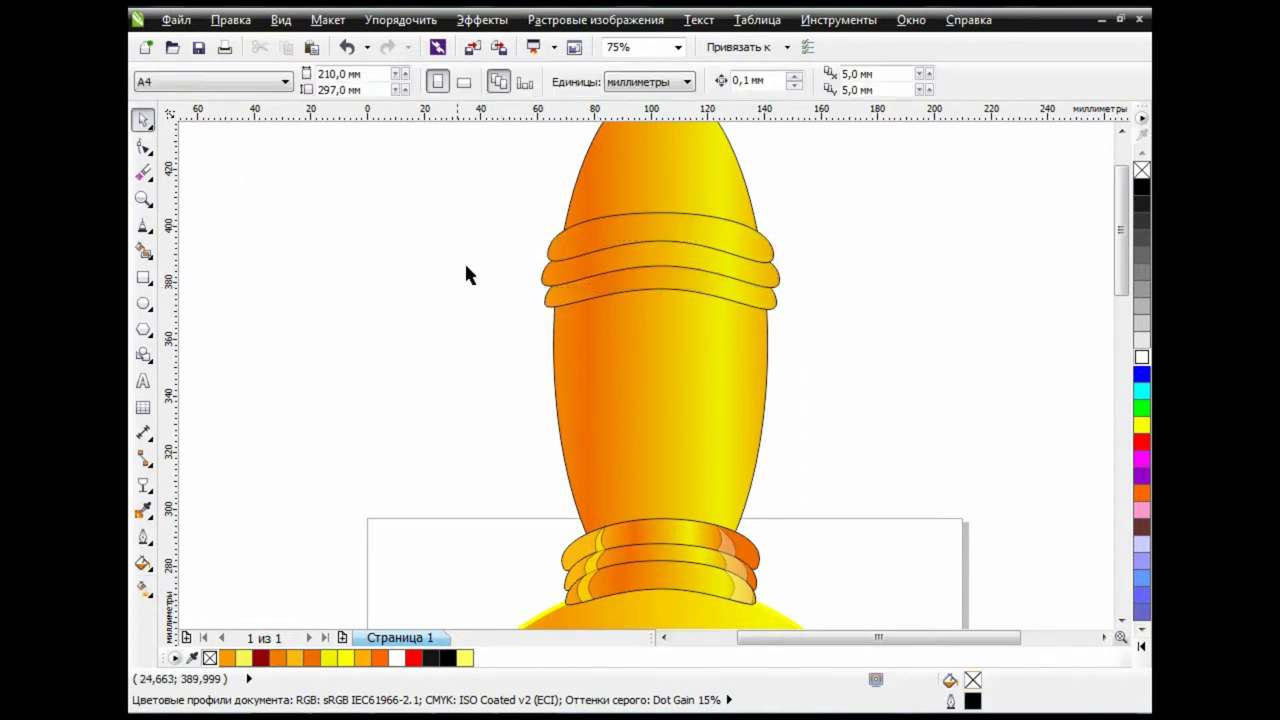
{"action": "left_click_drag", "start_coordinate": [1120, 265], "coordinate": [1110, 245]}
{"action": "key", "text": "F7"}
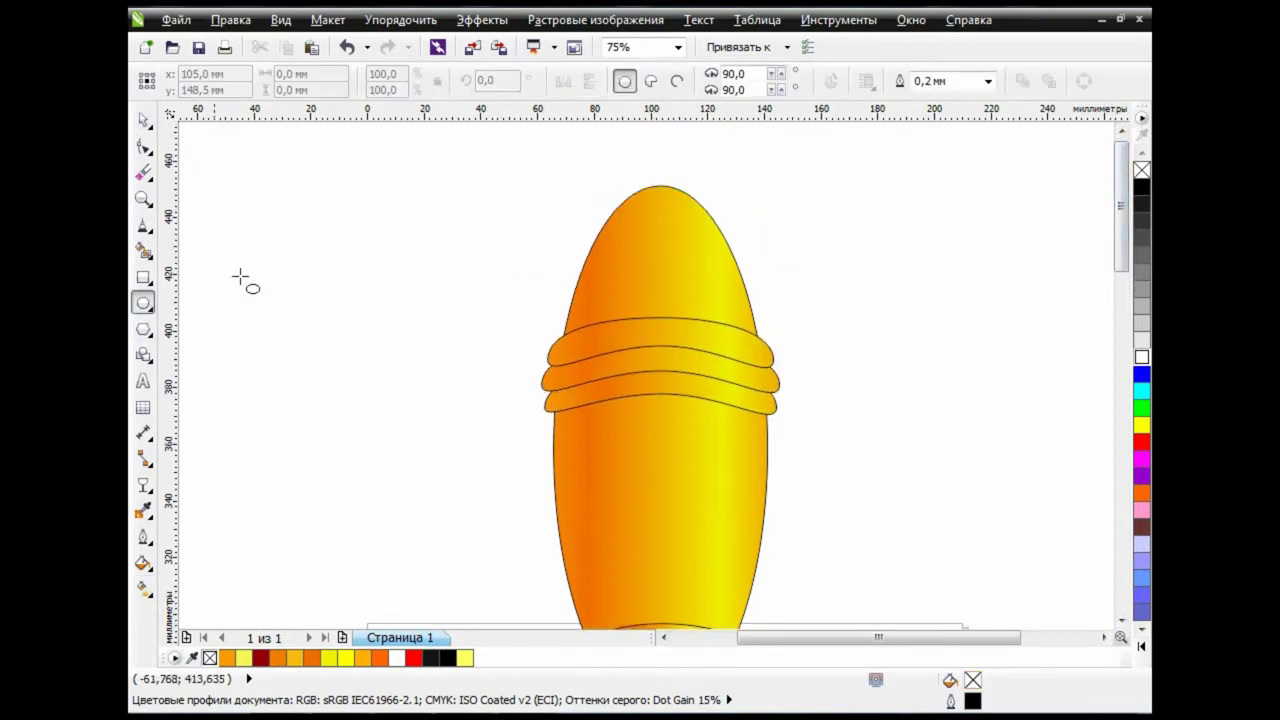
{"action": "left_click_drag", "start_coordinate": [633, 163], "coordinate": [680, 210]}
{"action": "left_click_drag", "start_coordinate": [647, 148], "coordinate": [671, 172]}
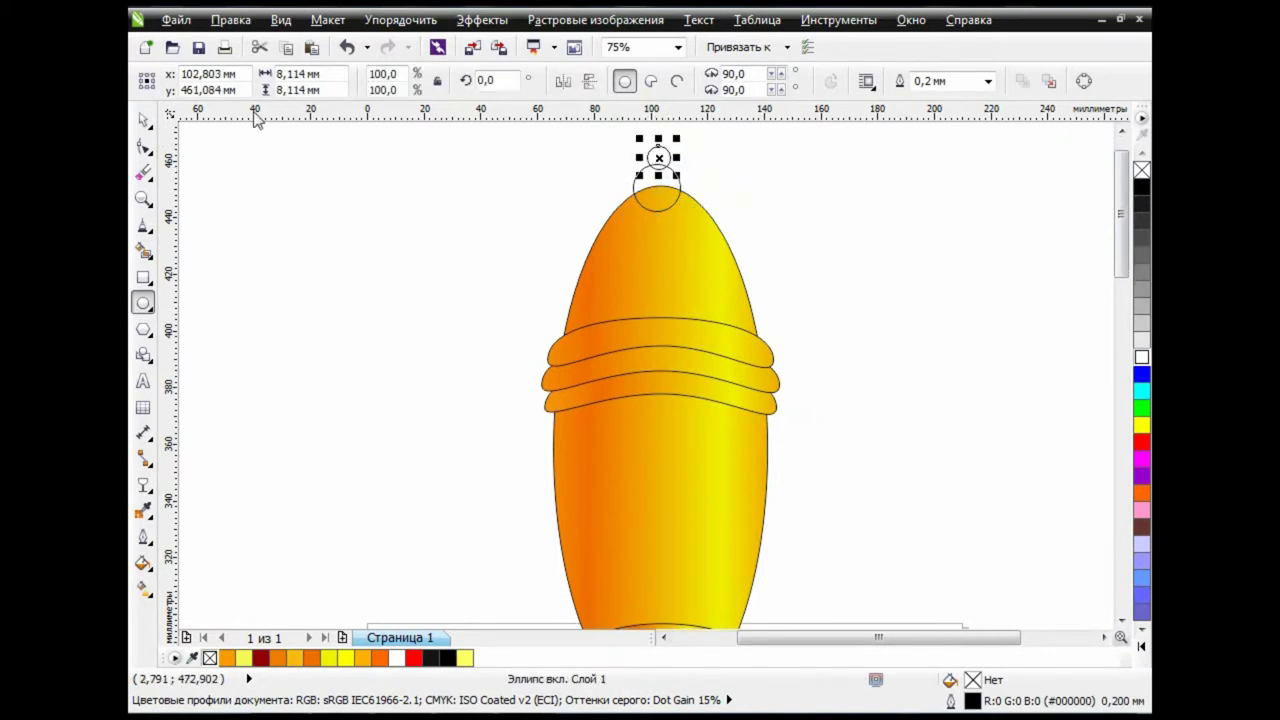
{"action": "left_click", "coordinate": [143, 119]}
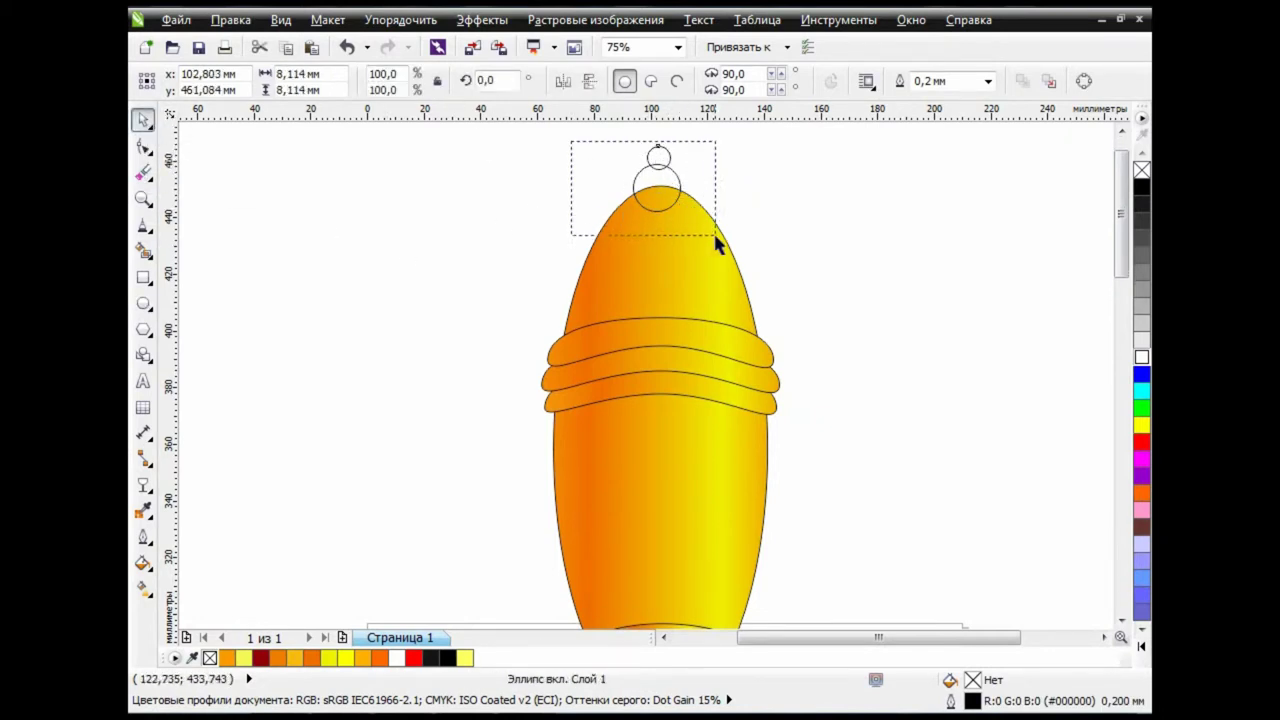
Centre both circles horizontally on the dome and nudge them up slightly
{"action": "left_click_drag", "start_coordinate": [715, 237], "coordinate": [716, 238]}
{"action": "key", "text": "ctrl+shift+a"}
{"action": "left_click", "coordinate": [654, 326]}
{"action": "left_click", "coordinate": [703, 464]}
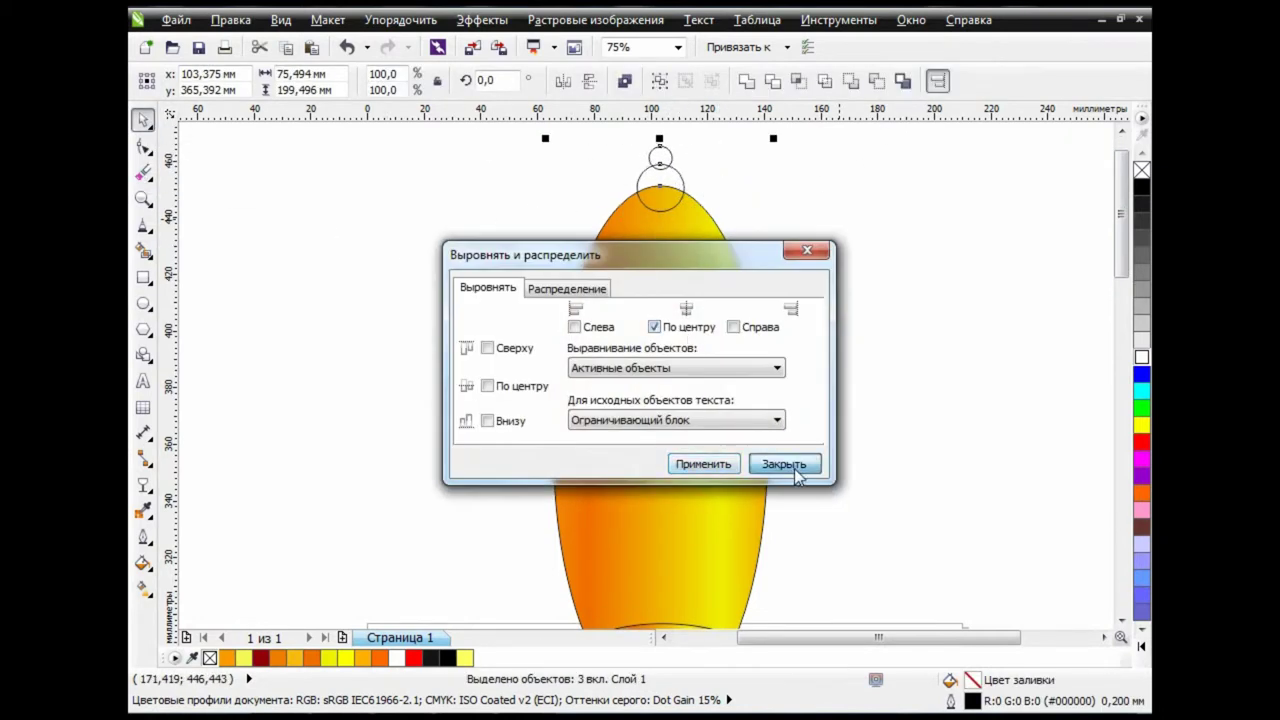
{"action": "left_click", "coordinate": [797, 474]}
{"action": "left_click", "coordinate": [665, 190]}
{"action": "left_click", "coordinate": [677, 193]}
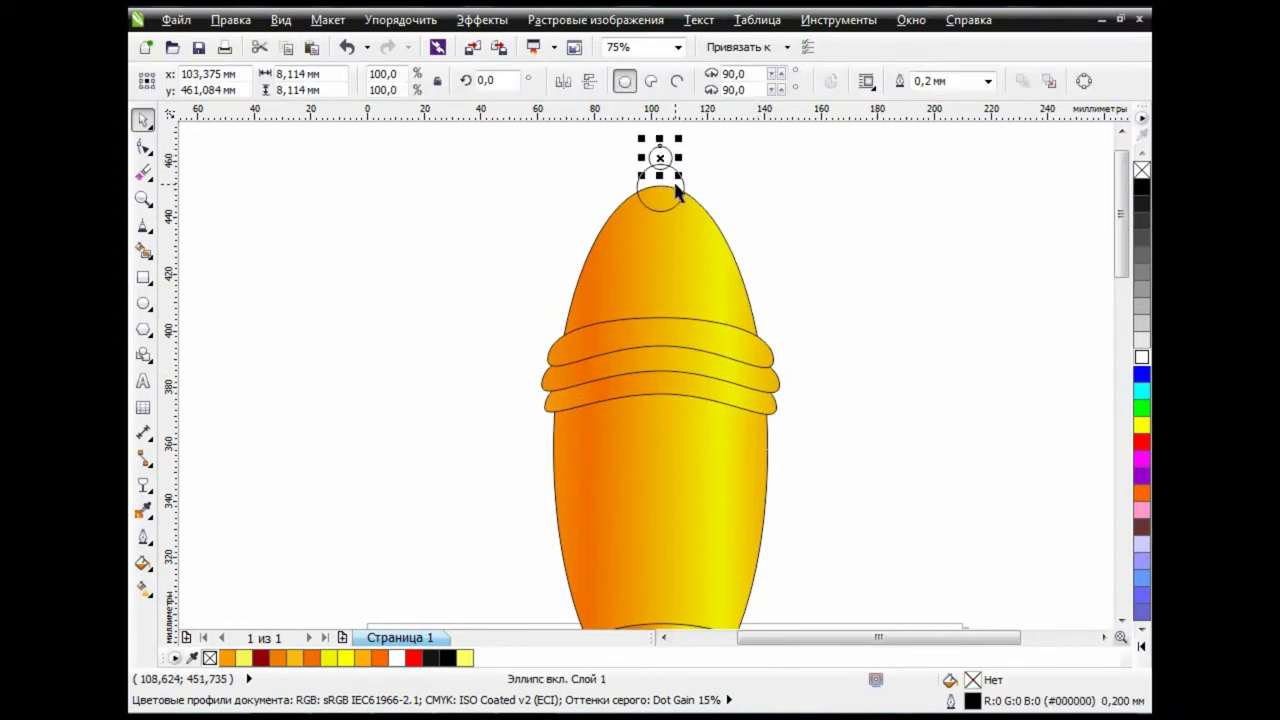
{"action": "left_click_drag", "start_coordinate": [677, 193], "coordinate": [677, 177]}
{"action": "left_click", "coordinate": [783, 236]}
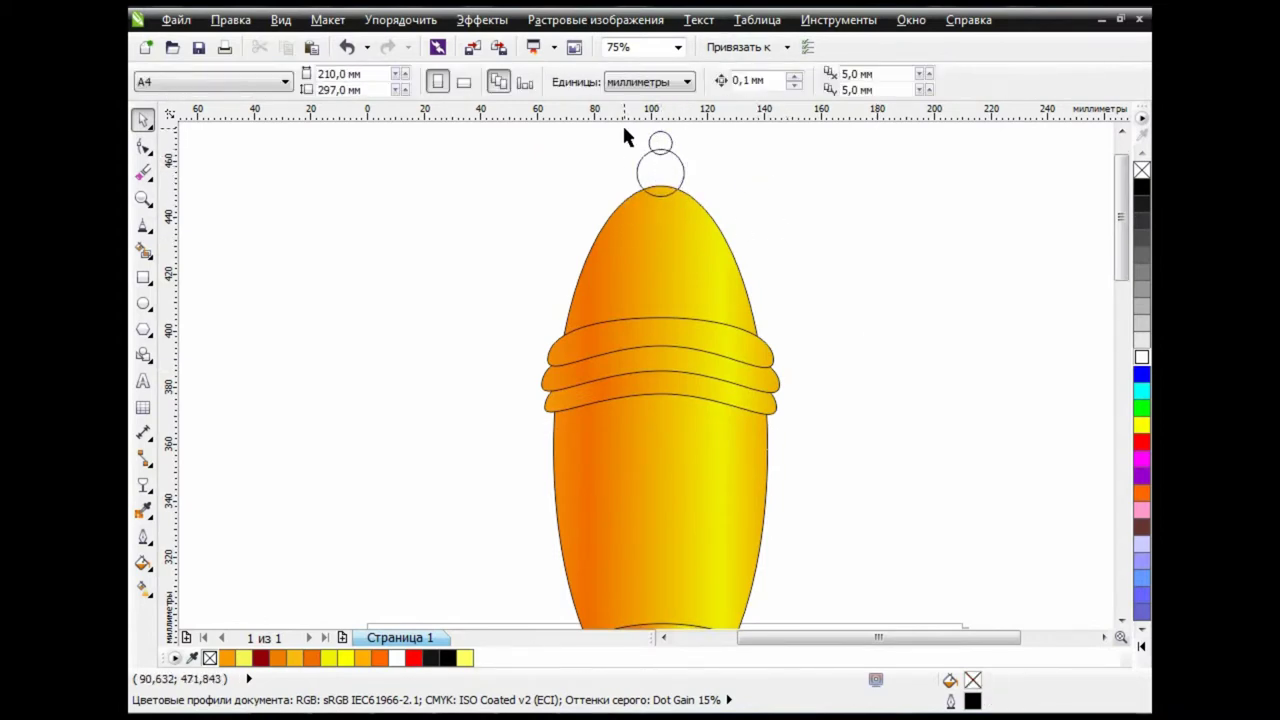
Copy the dome's fill to both circles and change it to a radial gradient
{"action": "left_click_drag", "start_coordinate": [624, 128], "coordinate": [702, 197]}
{"action": "left_click", "coordinate": [230, 19]}
{"action": "left_click", "coordinate": [271, 220]}
{"action": "left_click", "coordinate": [706, 380]}
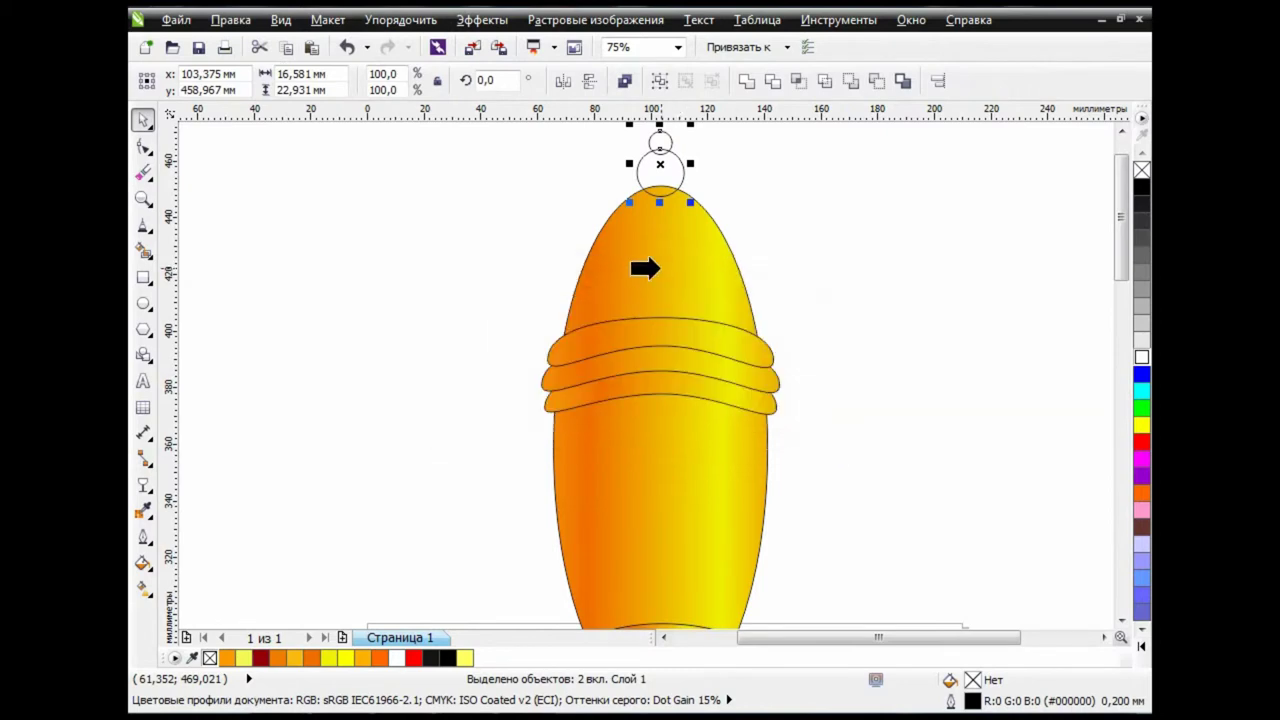
{"action": "left_click", "coordinate": [645, 268]}
{"action": "left_click", "coordinate": [143, 590]}
{"action": "left_click", "coordinate": [210, 583]}
{"action": "left_click", "coordinate": [234, 81]}
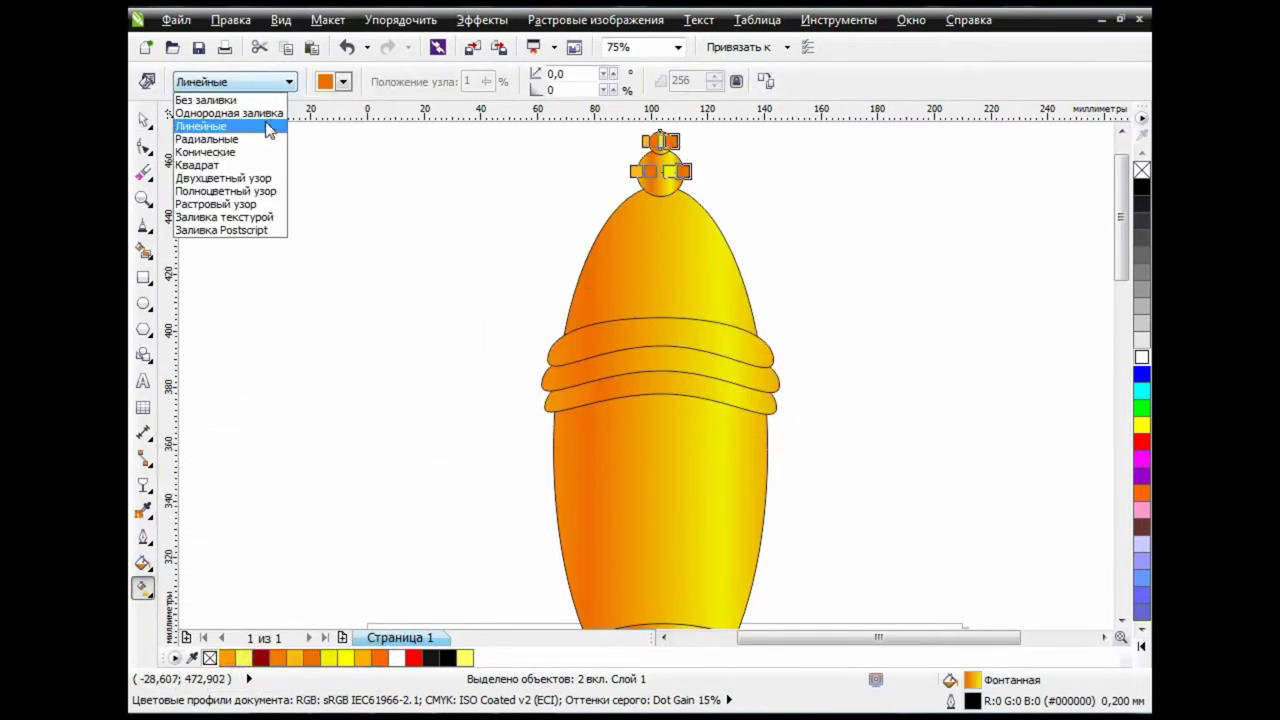
{"action": "left_click", "coordinate": [262, 139]}
Shift the middle circle's radial highlight up and to the right
{"action": "key", "text": "space"}
{"action": "left_click", "coordinate": [660, 170]}
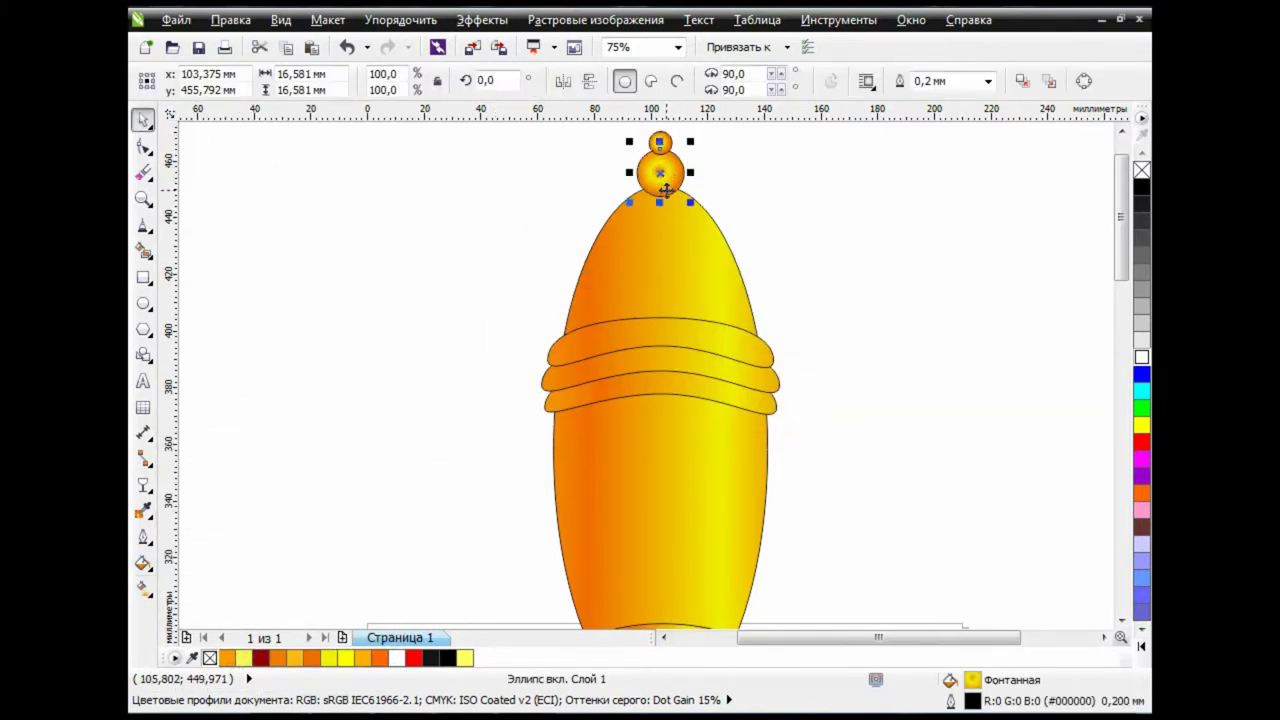
{"action": "scroll", "coordinate": [660, 170], "scroll_direction": "up", "scroll_amount": 3}
{"action": "left_click_drag", "start_coordinate": [1120, 190], "coordinate": [1118, 165]}
{"action": "key", "text": "g"}
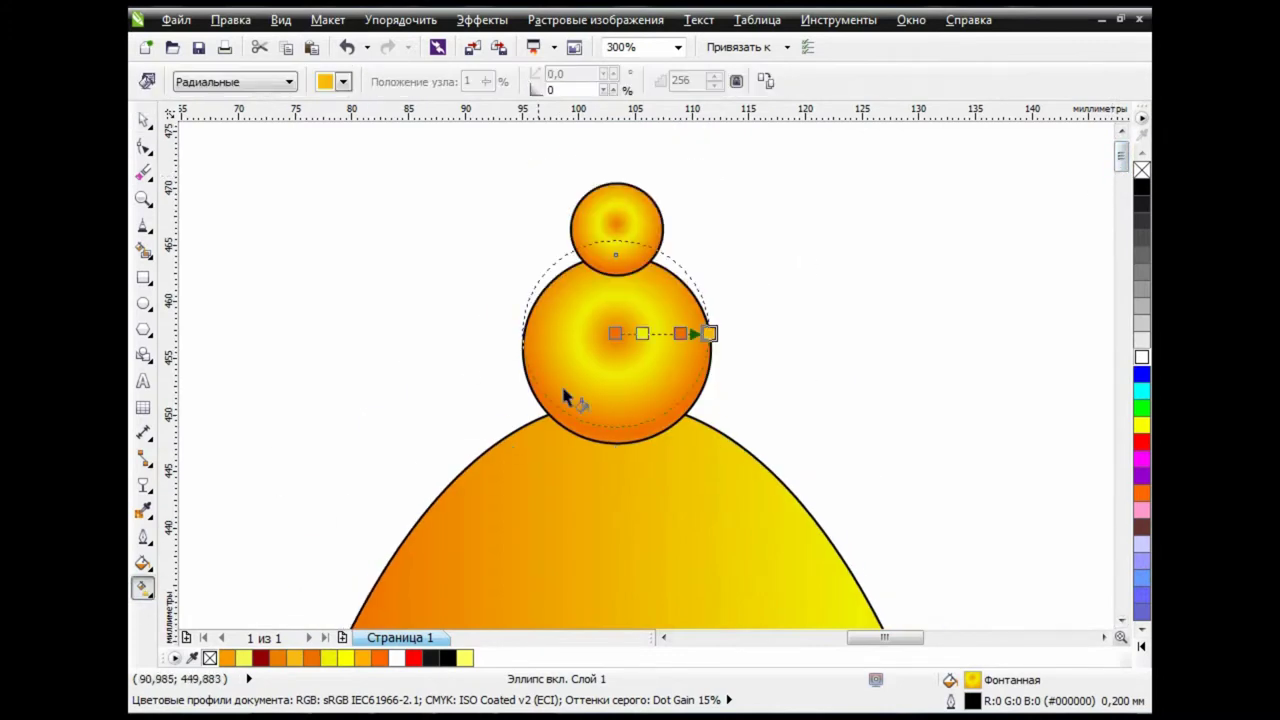
{"action": "mouse_move", "coordinate": [617, 336]}
{"action": "left_mouse_down"}
{"action": "mouse_move", "coordinate": [645, 277]}
{"action": "mouse_move", "coordinate": [647, 223]}
{"action": "left_mouse_up"}
{"action": "key", "text": "space"}
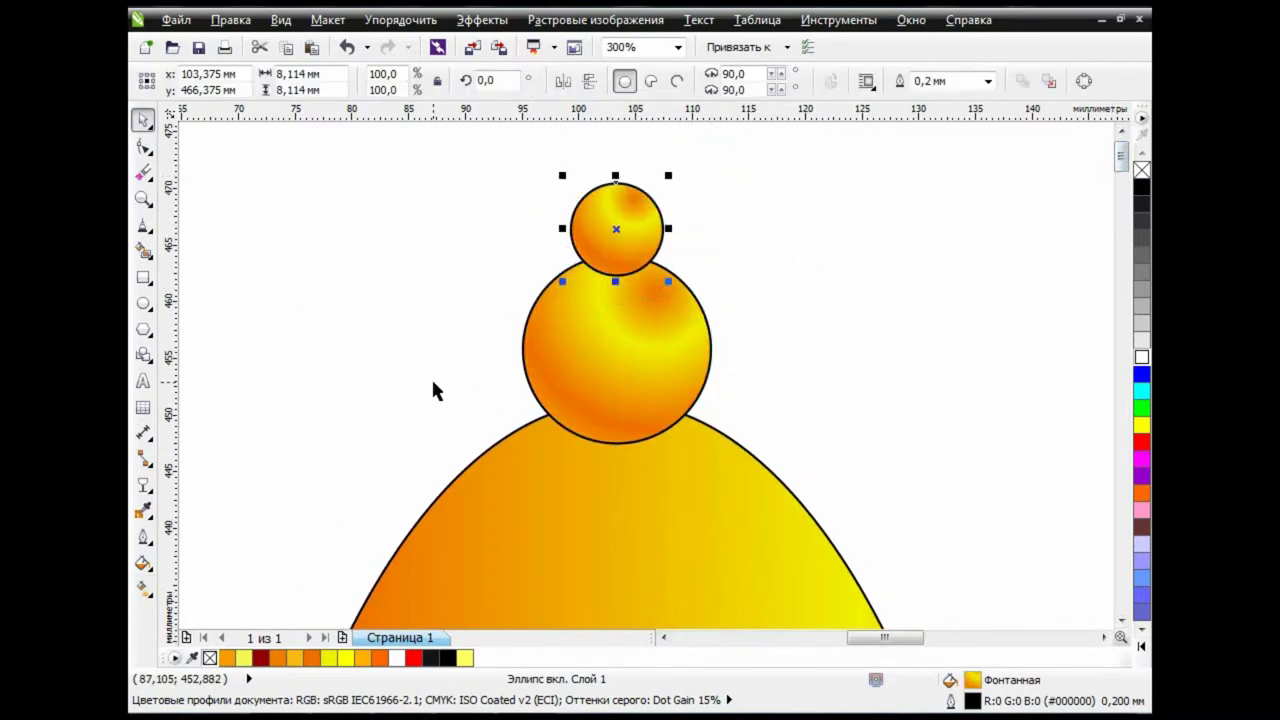
{"action": "scroll", "coordinate": [431, 377], "scroll_direction": "down", "scroll_amount": 3}
{"action": "left_click_drag", "start_coordinate": [1120, 190], "coordinate": [1120, 270]}
{"action": "left_click_drag", "start_coordinate": [880, 637], "coordinate": [831, 637]}
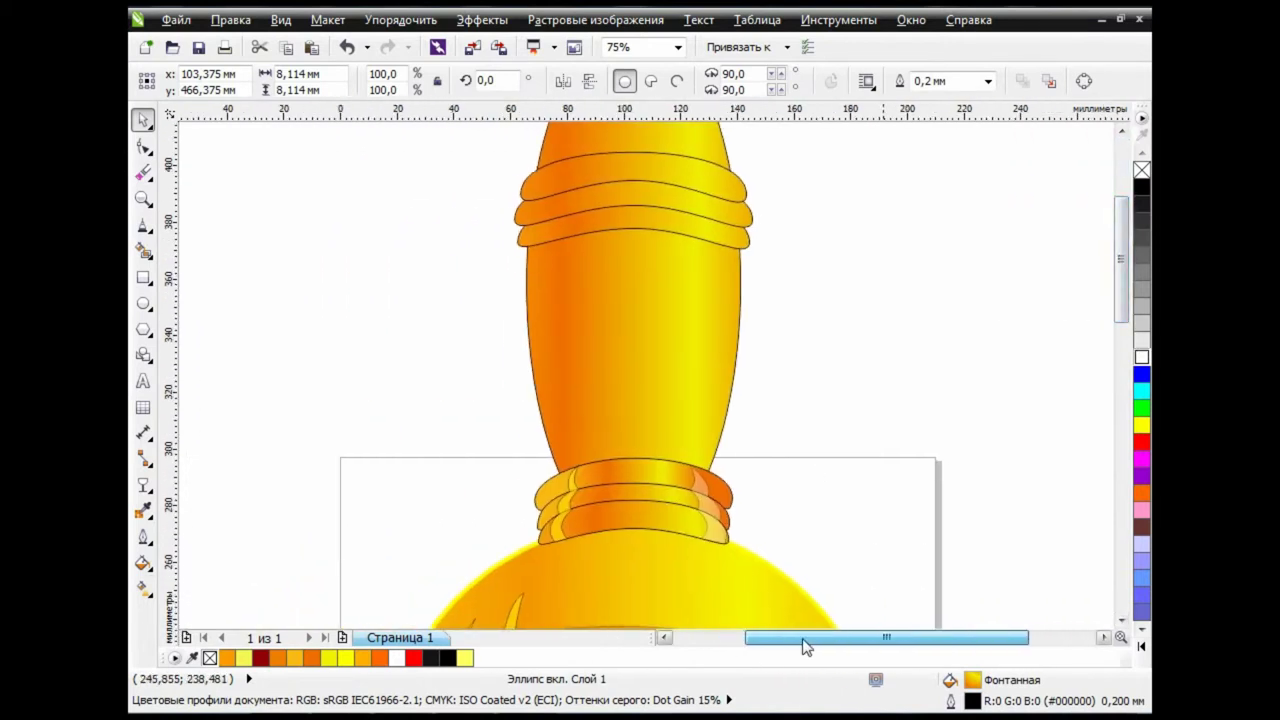
{"action": "scroll", "coordinate": [971, 314], "scroll_direction": "up", "scroll_amount": 2}
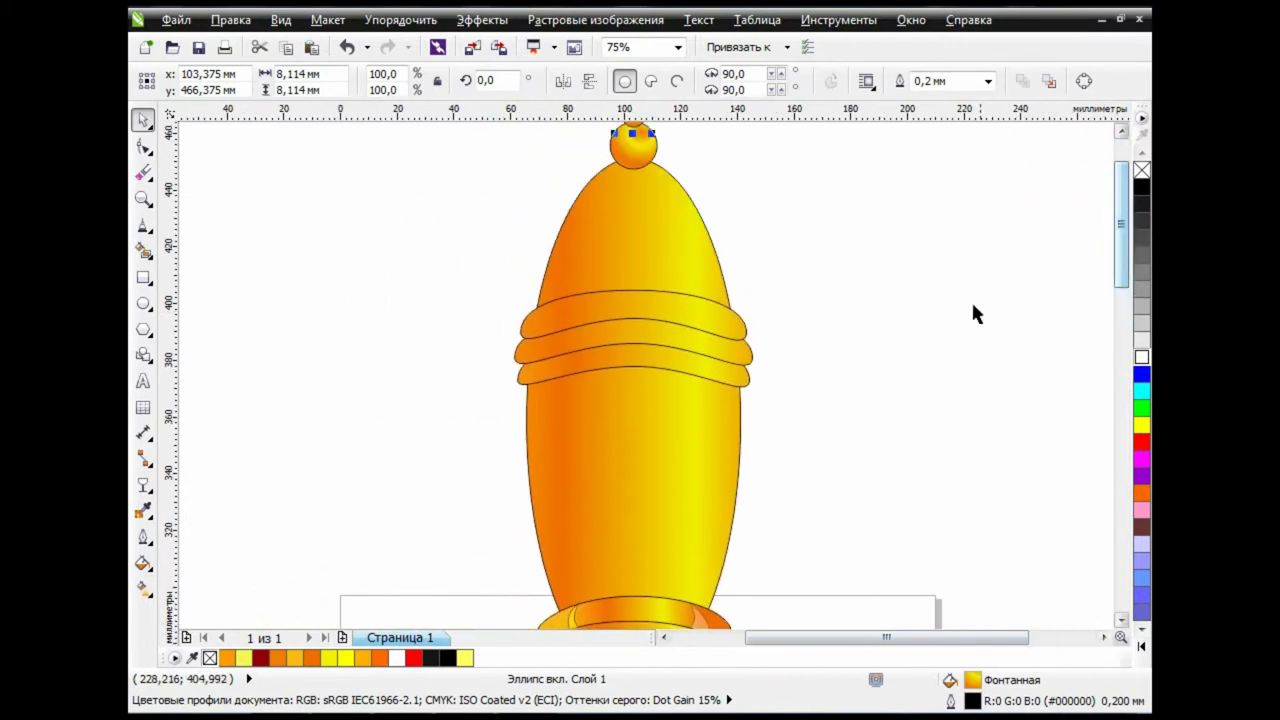
{"action": "left_click", "coordinate": [147, 248]}
Draw a freehand curved rib line down the dome from the knob
{"action": "left_click", "coordinate": [170, 220]}
{"action": "mouse_move", "coordinate": [633, 130]}
{"action": "left_mouse_down"}
{"action": "mouse_move", "coordinate": [546, 318]}
{"action": "mouse_move", "coordinate": [630, 135]}
{"action": "left_mouse_up"}
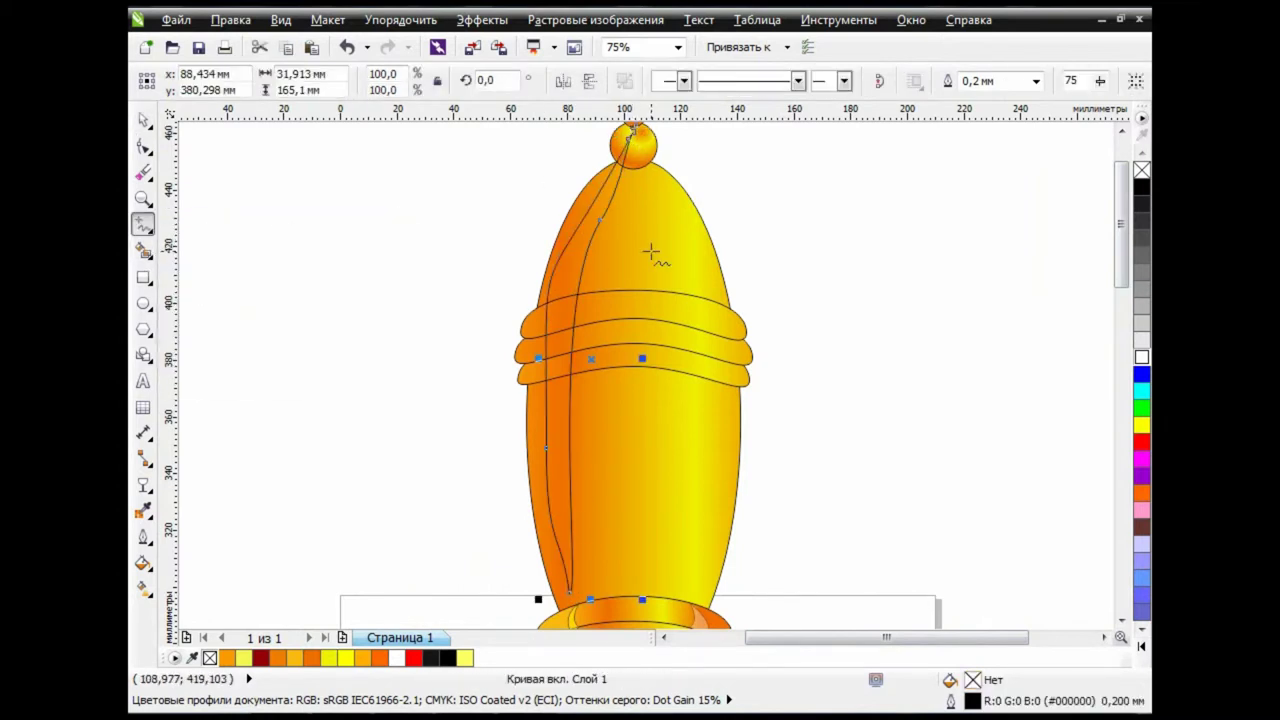
{"action": "key", "text": "Escape"}
{"action": "key", "text": "space"}
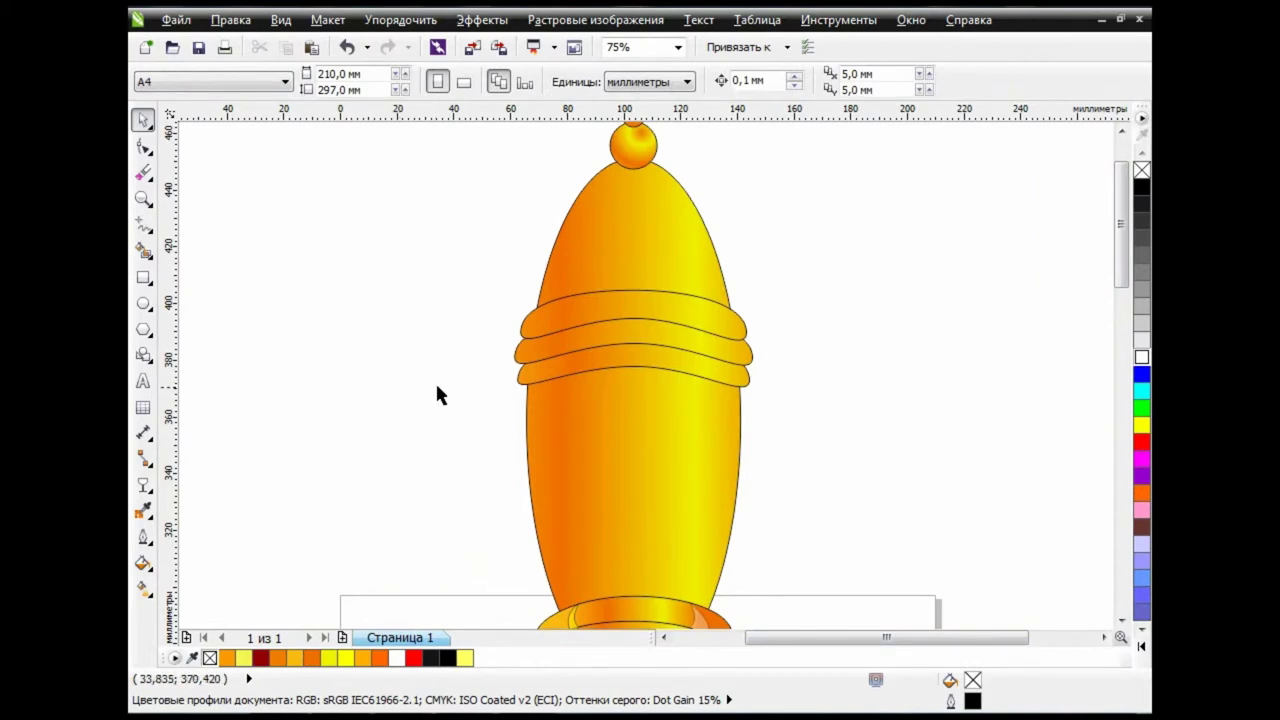
{"action": "key", "text": "F3"}
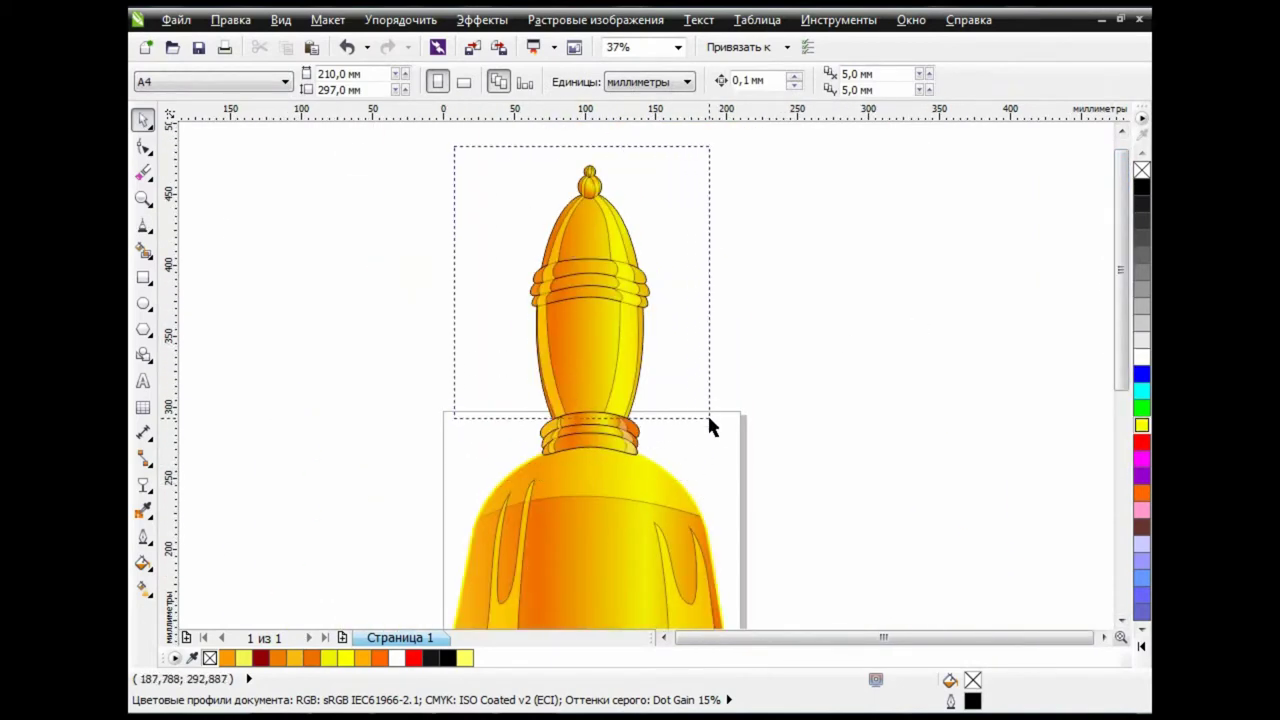
Send the neck ring behind the neck and group the top piece's parts
{"action": "left_click_drag", "start_coordinate": [631, 268], "coordinate": [712, 432]}
{"action": "key", "text": "ctrl+g"}
{"action": "left_click_drag", "start_coordinate": [590, 330], "coordinate": [690, 330]}
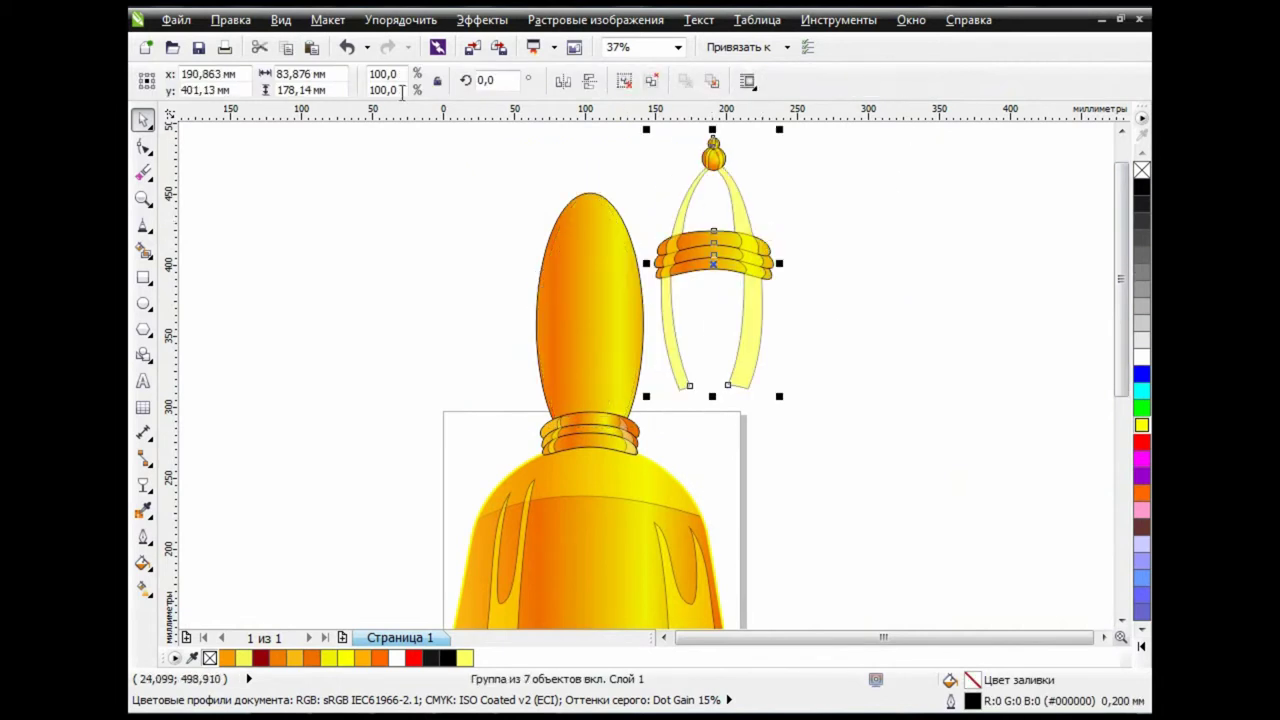
{"action": "left_click", "coordinate": [346, 47]}
{"action": "left_click", "coordinate": [659, 80]}
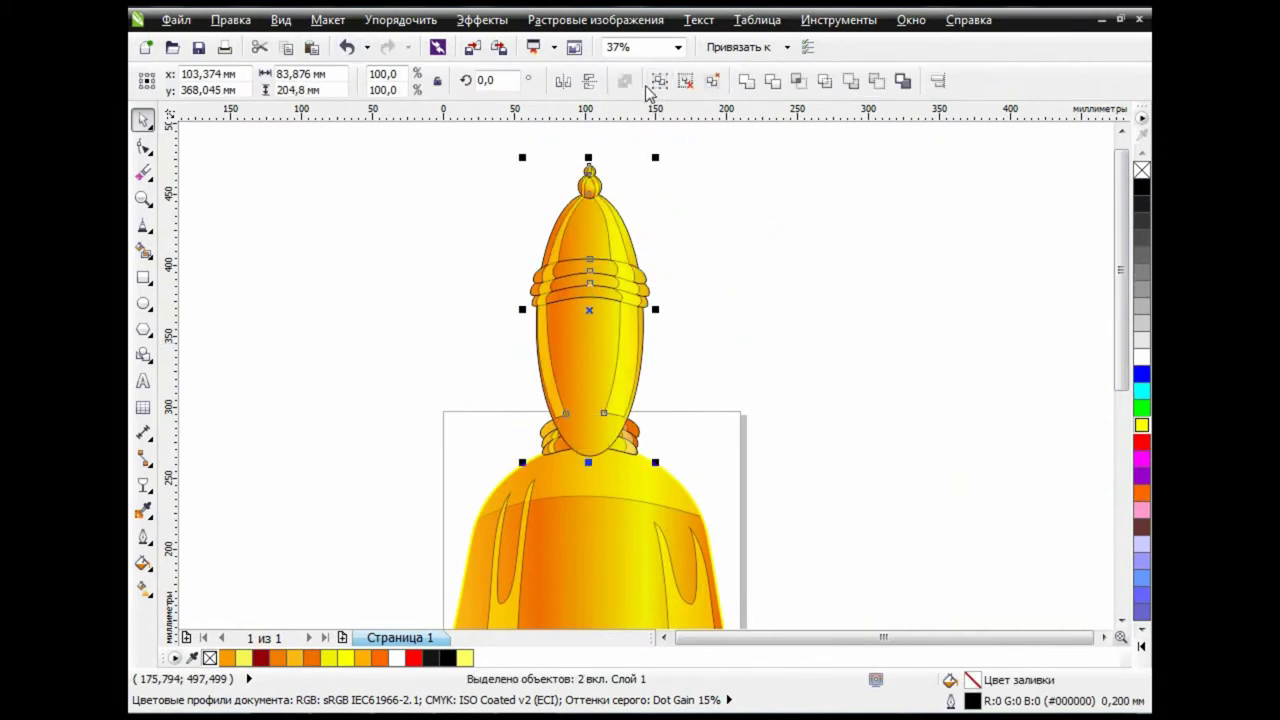
{"action": "left_click", "coordinate": [713, 85]}
Test-move the grouped top piece, restore it, and reapply the neck ring restacking
{"action": "left_click_drag", "start_coordinate": [590, 330], "coordinate": [757, 330]}
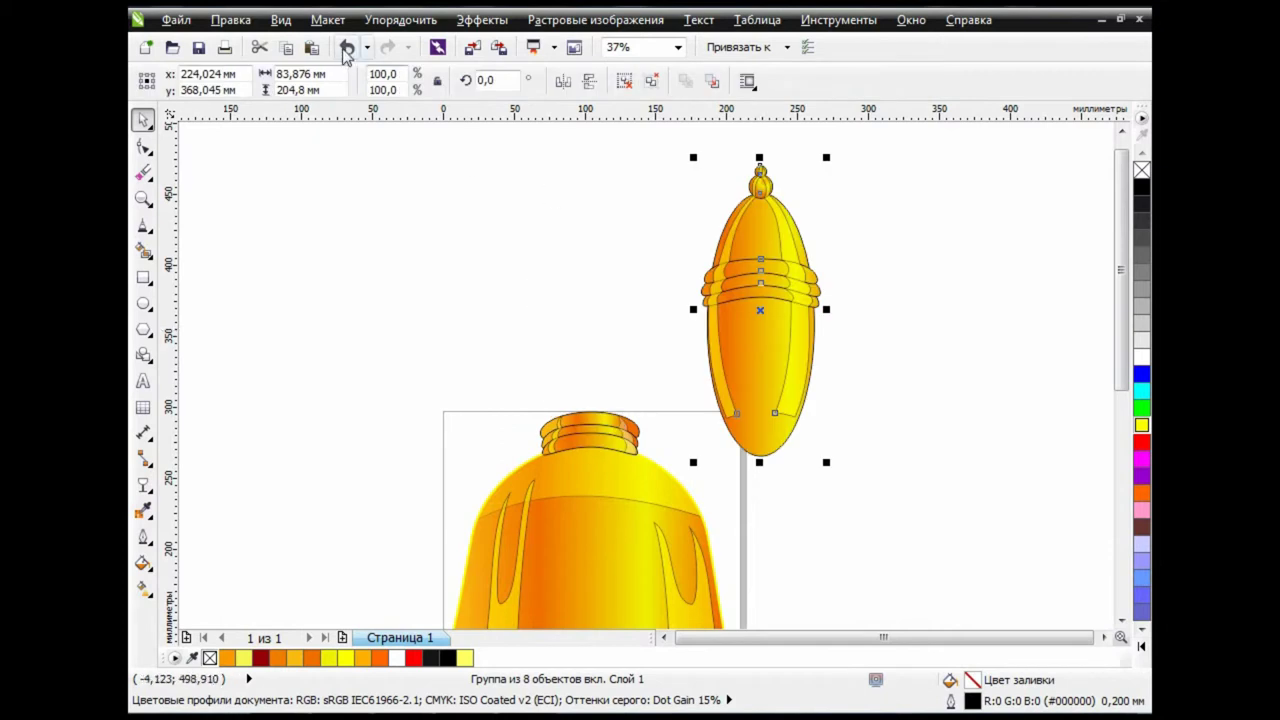
{"action": "left_click", "coordinate": [346, 47]}
{"action": "key", "text": "ctrl+Page_Down"}
{"action": "left_click", "coordinate": [769, 345]}
{"action": "scroll", "coordinate": [1029, 345], "scroll_direction": "down", "scroll_amount": 2}
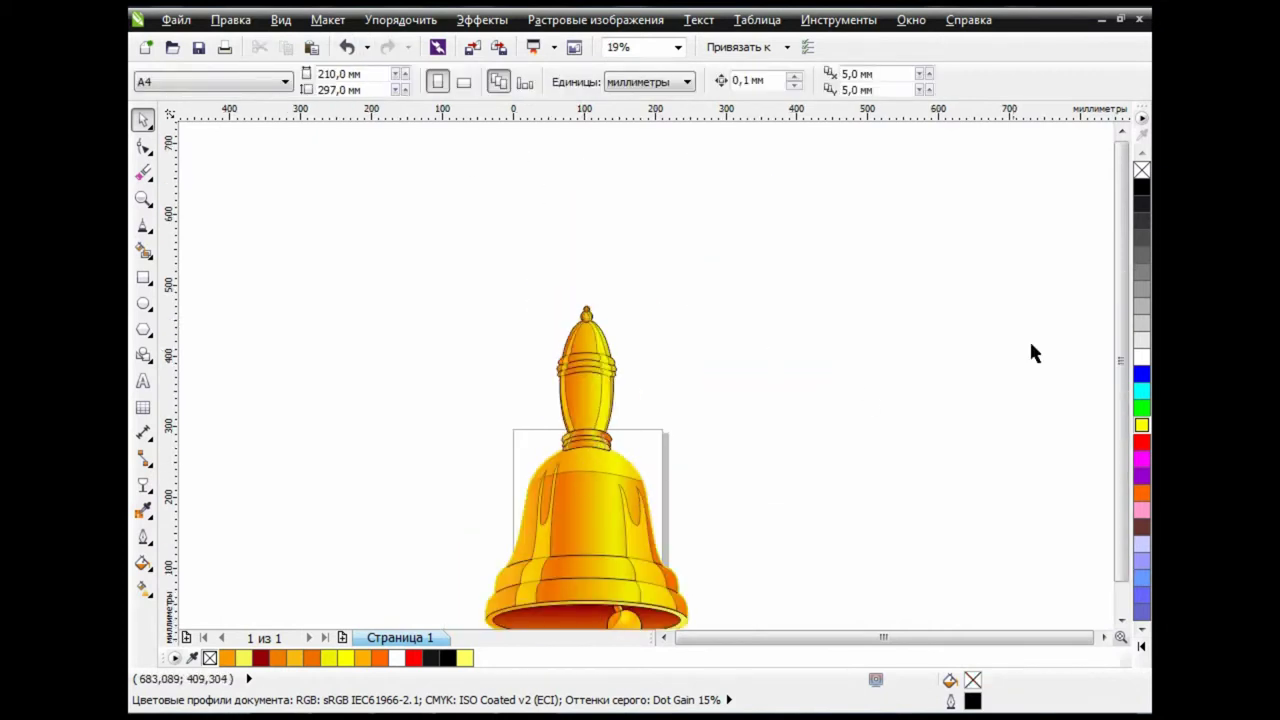
{"action": "scroll", "coordinate": [946, 370], "scroll_direction": "down", "scroll_amount": 3}
{"action": "scroll", "coordinate": [551, 350], "scroll_direction": "up", "scroll_amount": 3}
{"action": "scroll", "coordinate": [1108, 385], "scroll_direction": "up", "scroll_amount": 3}
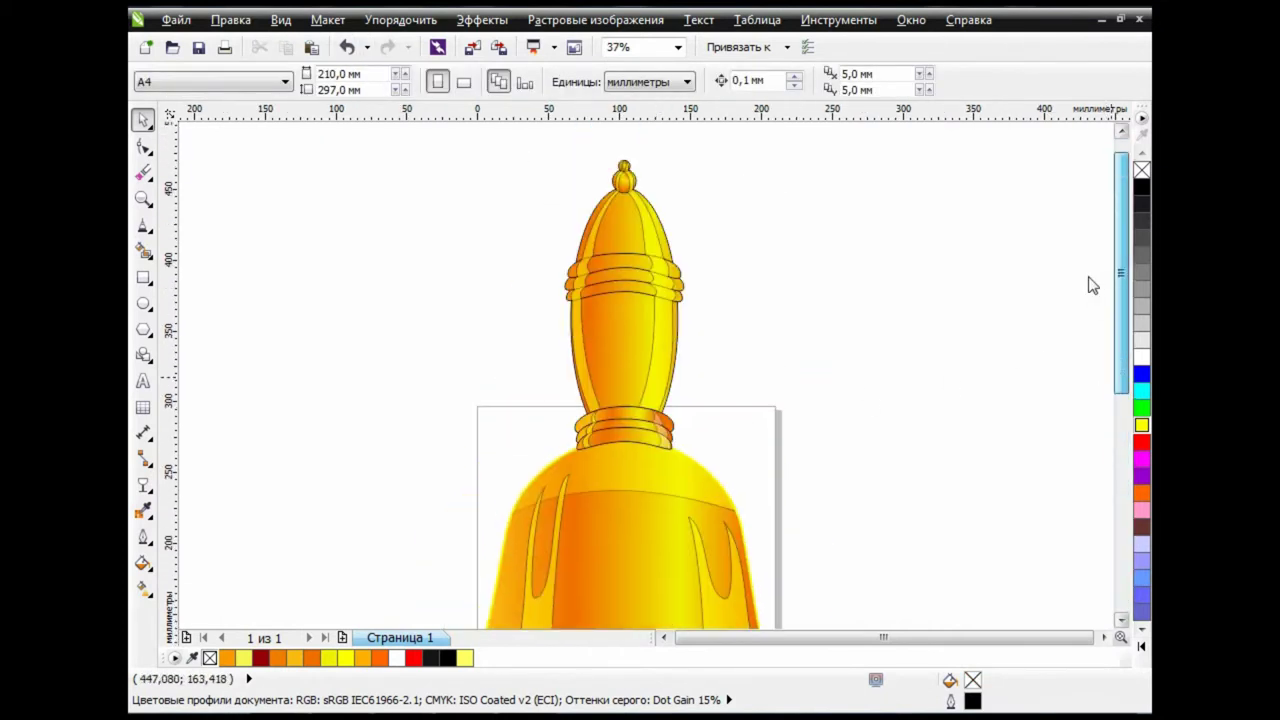
Draw a rectangle across the top piece, convert it to curves, and bow its top and bottom edges
{"action": "key", "text": "F6"}
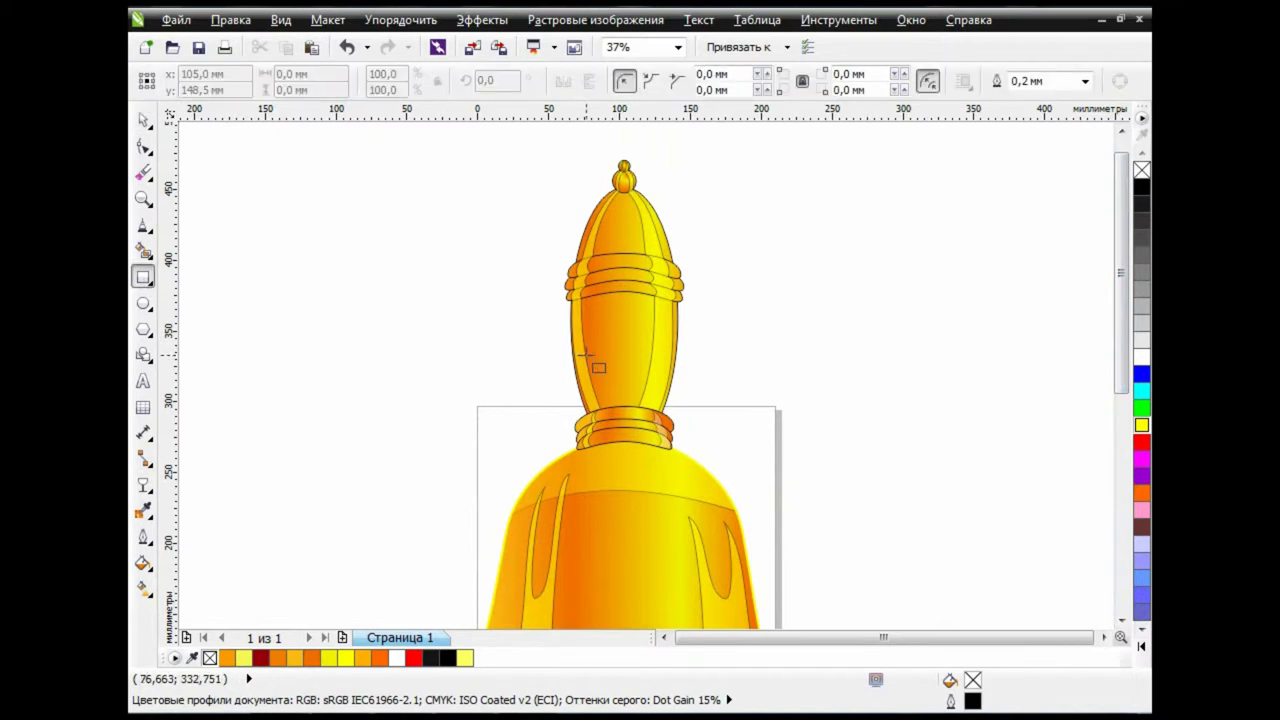
{"action": "left_click_drag", "start_coordinate": [570, 335], "coordinate": [677, 405]}
{"action": "key", "text": "ctrl+q"}
{"action": "key", "text": "F10"}
{"action": "left_click_drag", "start_coordinate": [559, 410], "coordinate": [666, 406]}
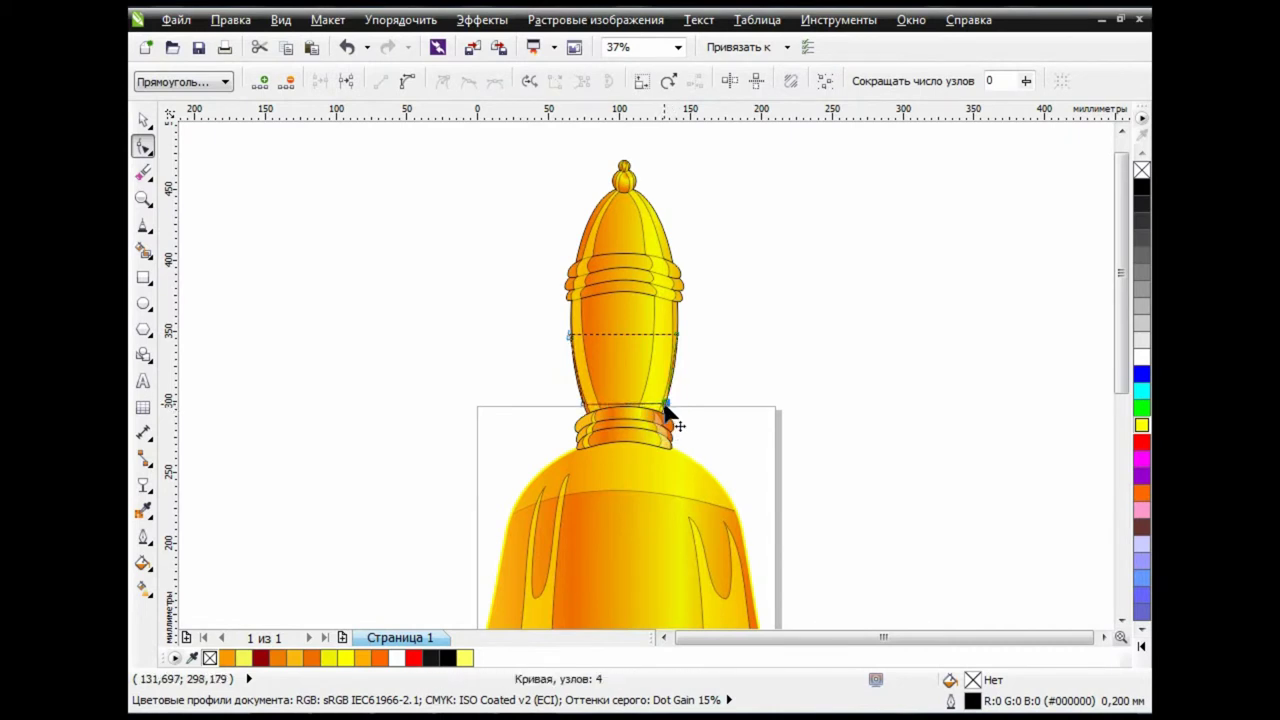
{"action": "left_click_drag", "start_coordinate": [629, 335], "coordinate": [629, 330]}
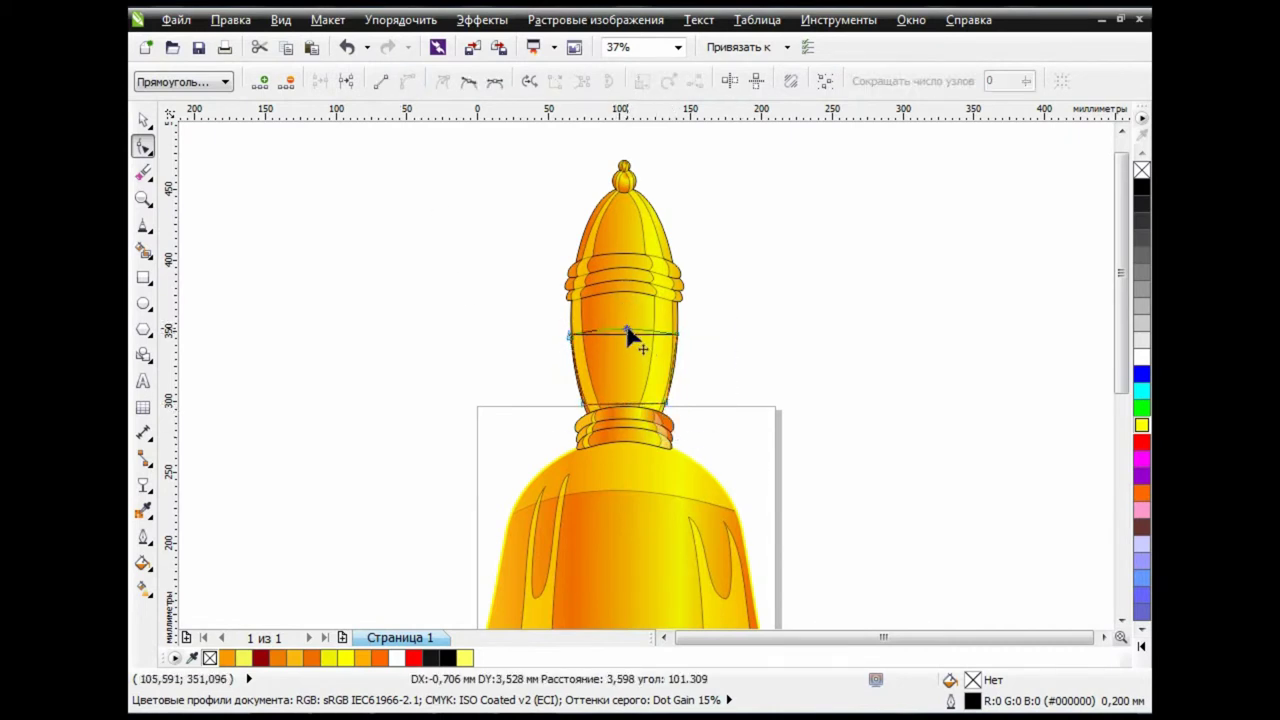
{"action": "left_click_drag", "start_coordinate": [630, 408], "coordinate": [632, 402]}
{"action": "left_click", "coordinate": [144, 121]}
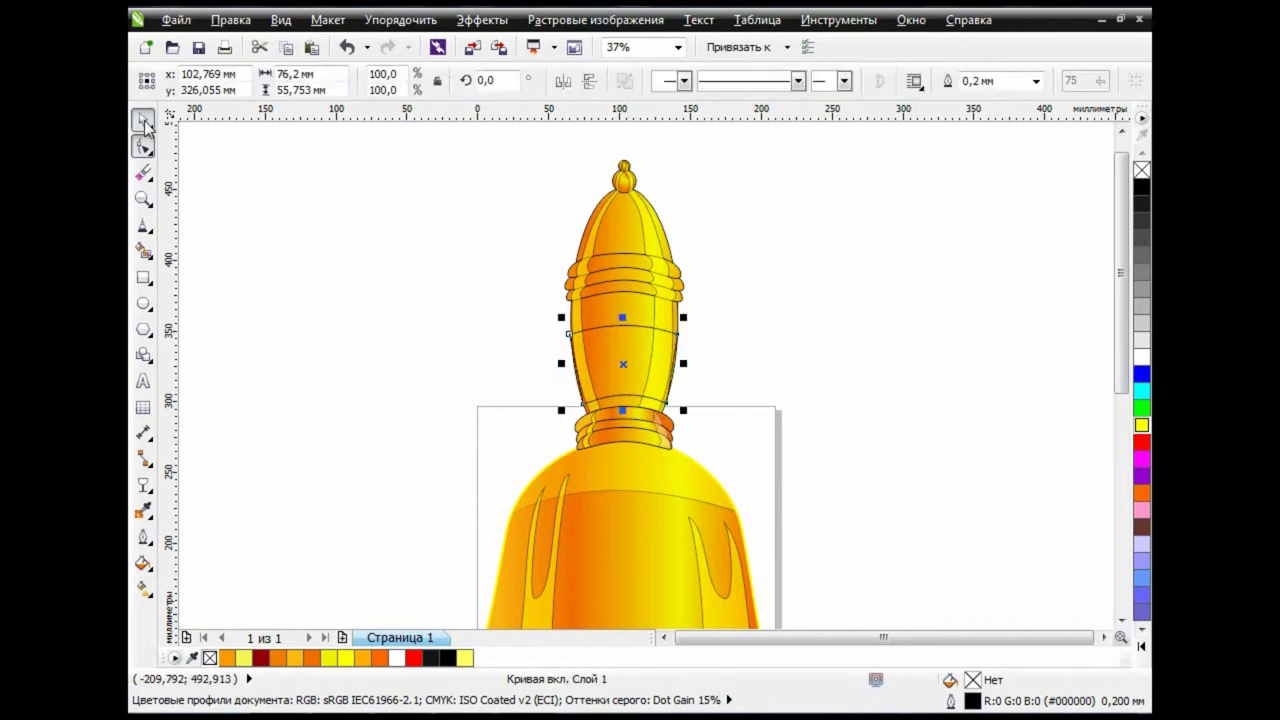
Start a custom fountain fill for the band with red and black stops and a red end
{"action": "left_click", "coordinate": [143, 563]}
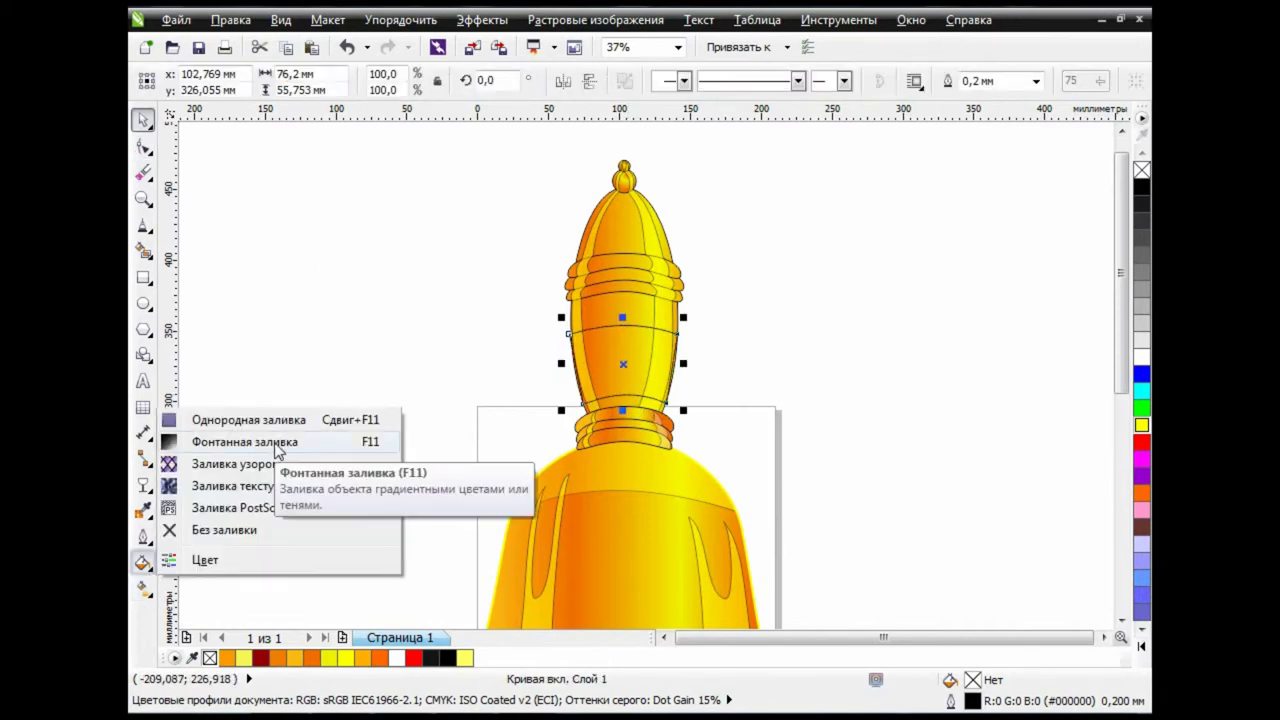
{"action": "left_click", "coordinate": [195, 440]}
{"action": "left_click", "coordinate": [555, 339]}
{"action": "double_click", "coordinate": [517, 397]}
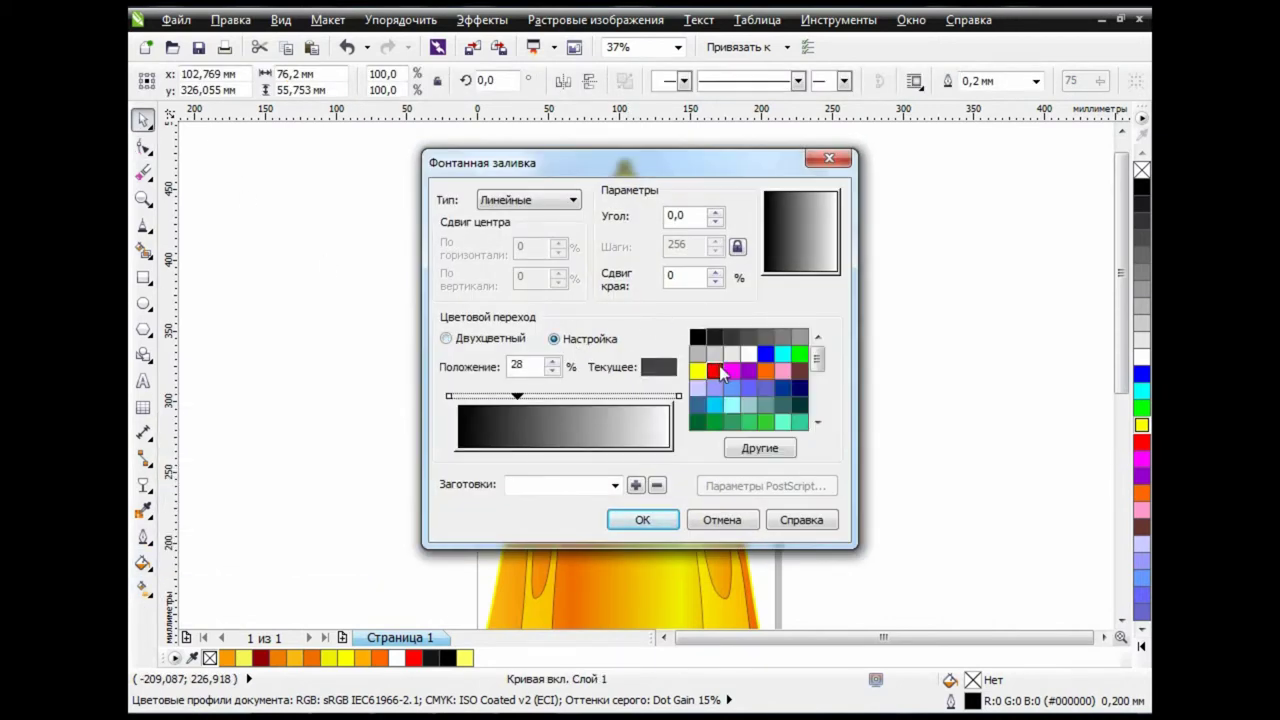
{"action": "left_click", "coordinate": [714, 370]}
{"action": "double_click", "coordinate": [604, 397]}
{"action": "left_click", "coordinate": [697, 336]}
{"action": "left_click", "coordinate": [679, 396]}
{"action": "left_click", "coordinate": [714, 370]}
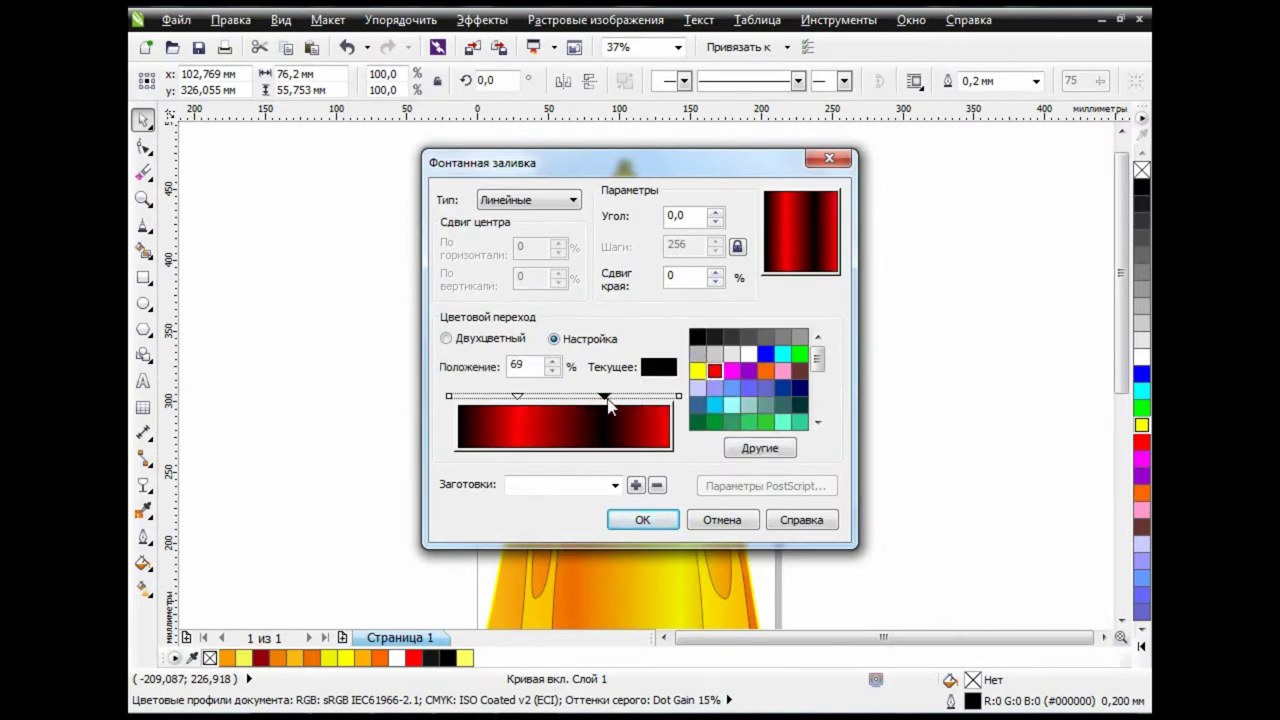
Rearrange the stops so the blend runs red to black, at a 90° angle
{"action": "double_click", "coordinate": [604, 397]}
{"action": "left_click_drag", "start_coordinate": [517, 397], "coordinate": [555, 397]}
{"action": "double_click", "coordinate": [604, 397]}
{"action": "left_click", "coordinate": [679, 396]}
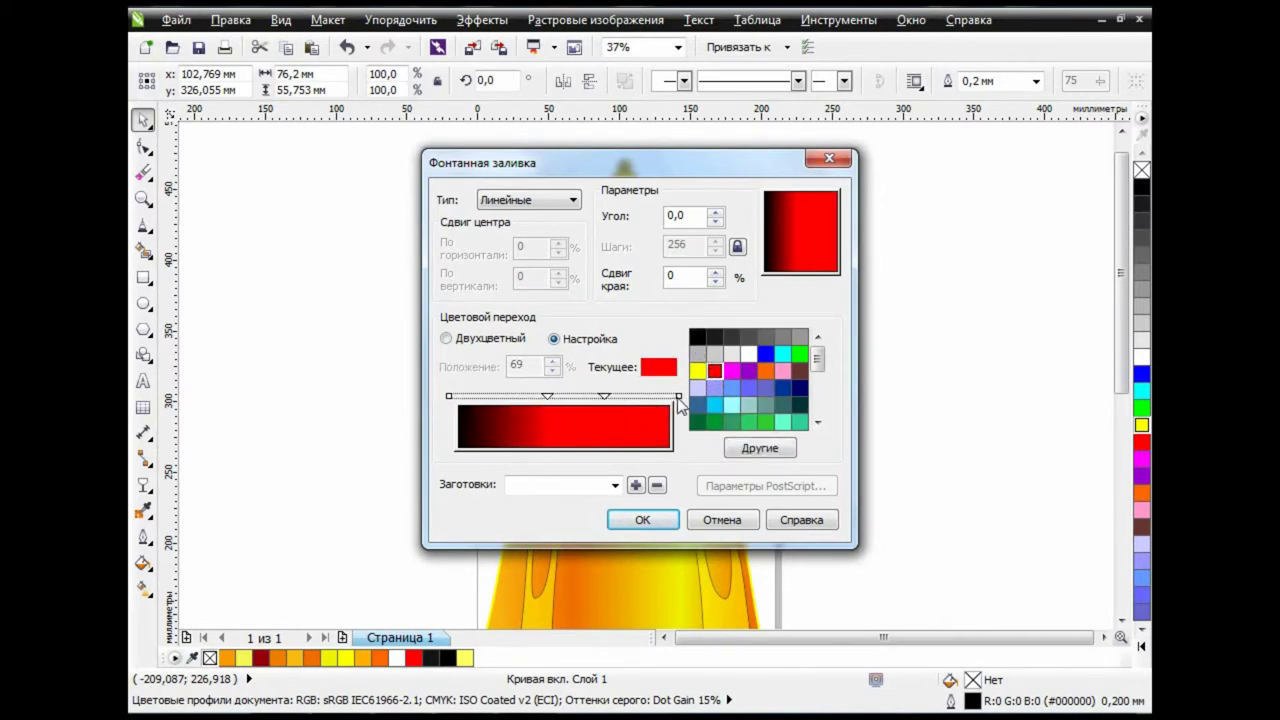
{"action": "left_click", "coordinate": [697, 336]}
{"action": "type", "text": "9"}
{"action": "key", "text": "Return"}
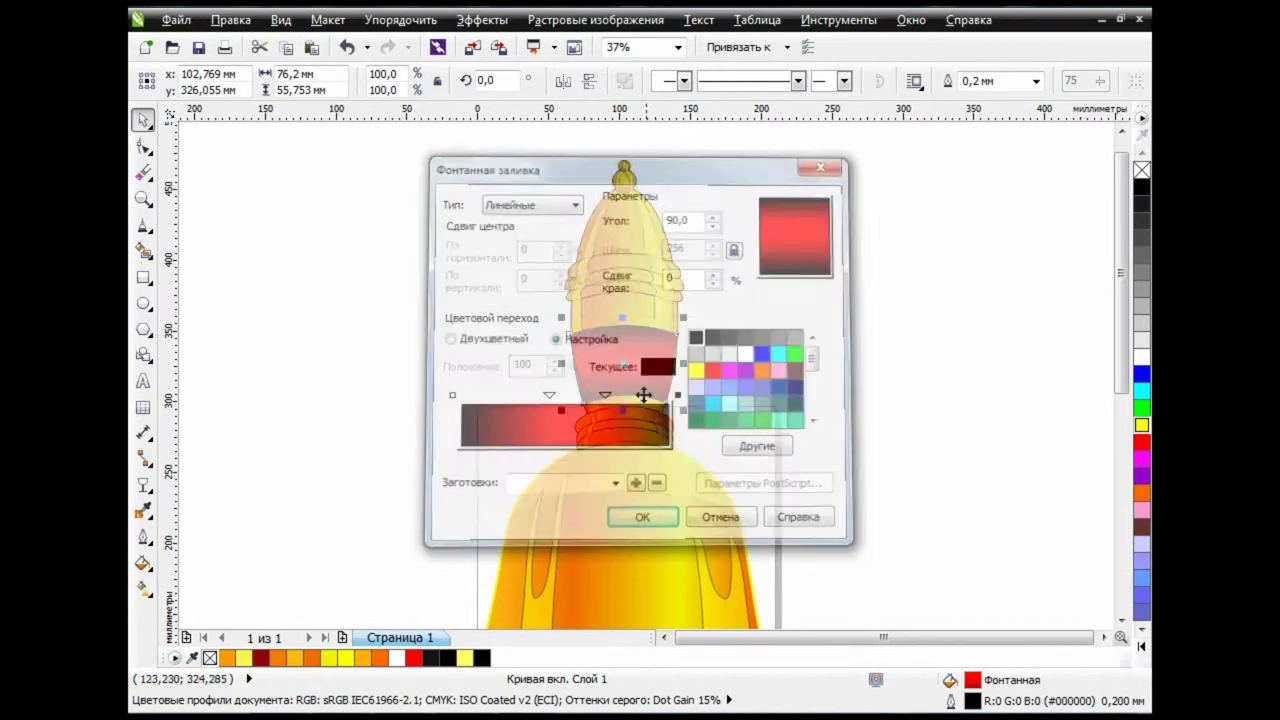
Apply the gradient and stretch its vector vertically so the band darkens toward the bottom
{"action": "left_click", "coordinate": [143, 588]}
{"action": "left_click_drag", "start_coordinate": [622, 324], "coordinate": [626, 308]}
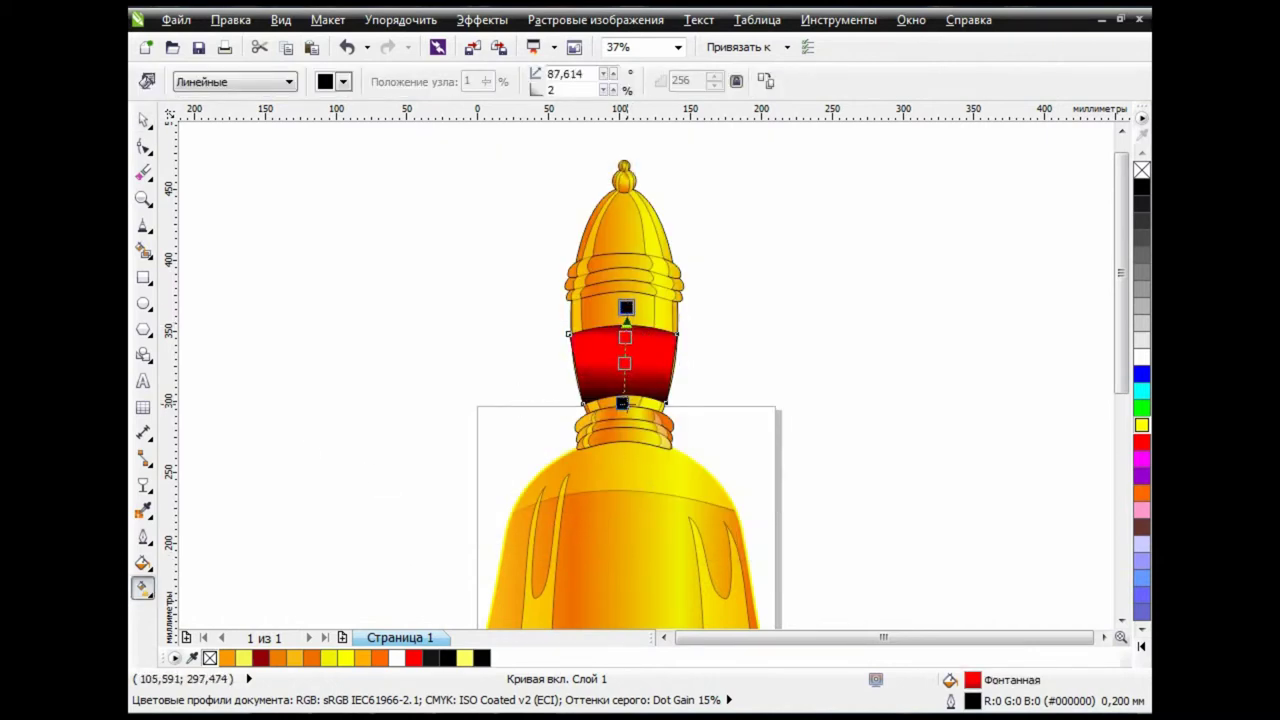
{"action": "left_click_drag", "start_coordinate": [622, 403], "coordinate": [626, 438]}
{"action": "left_click_drag", "start_coordinate": [625, 306], "coordinate": [623, 294]}
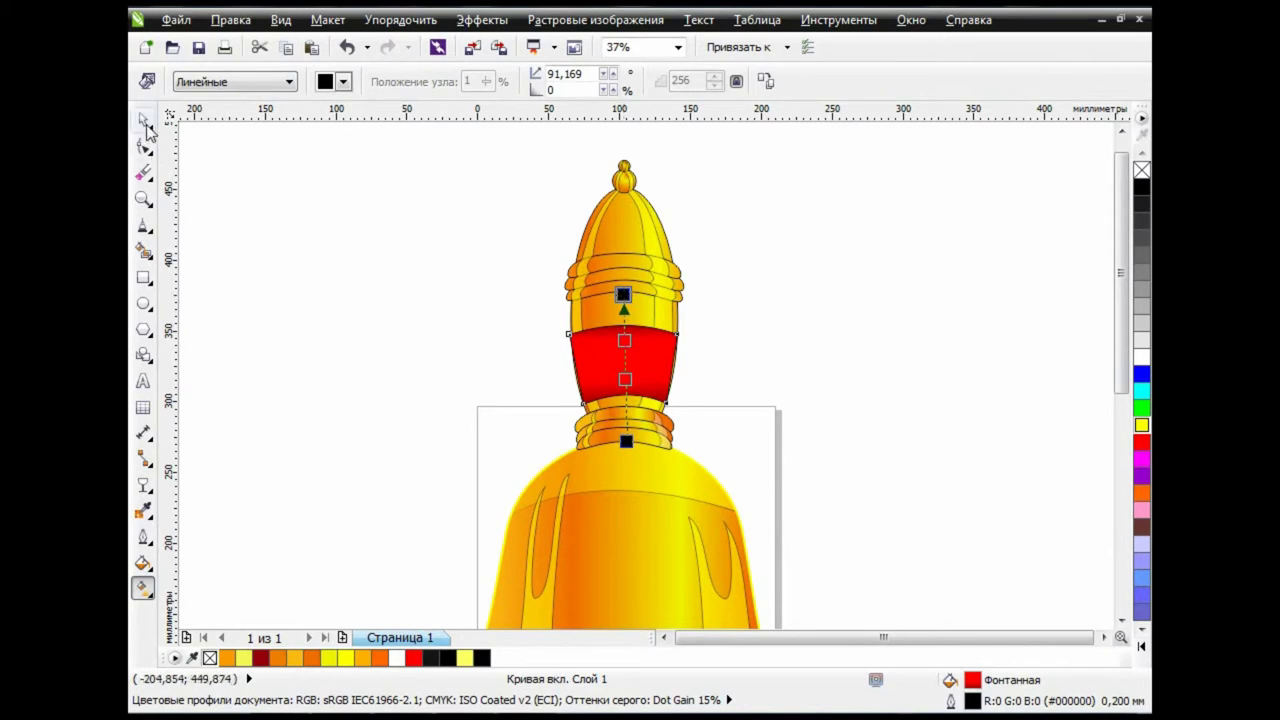
{"action": "left_click_drag", "start_coordinate": [624, 343], "coordinate": [625, 369]}
{"action": "key", "text": "space"}
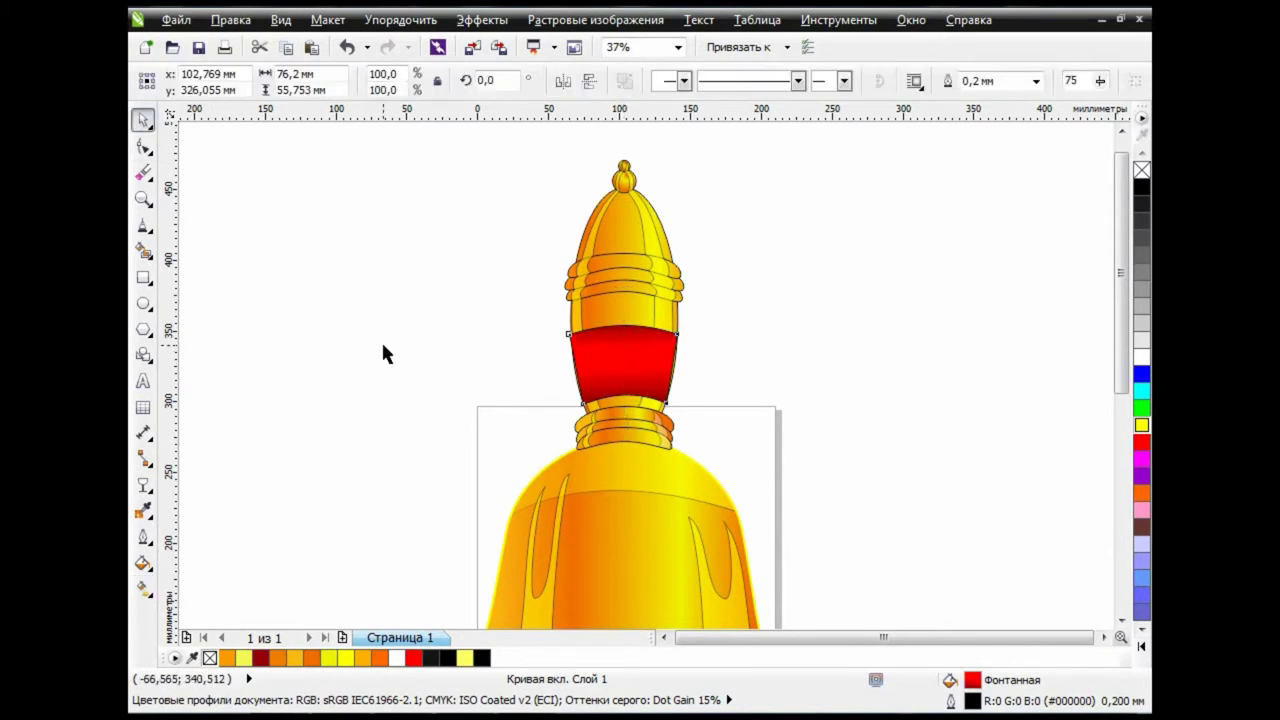
{"action": "left_click", "coordinate": [455, 382]}
Draw freehand strips along the left and right edges of the red band
{"action": "scroll", "coordinate": [620, 361], "scroll_direction": "up", "scroll_amount": 2}
{"action": "key", "text": "F5"}
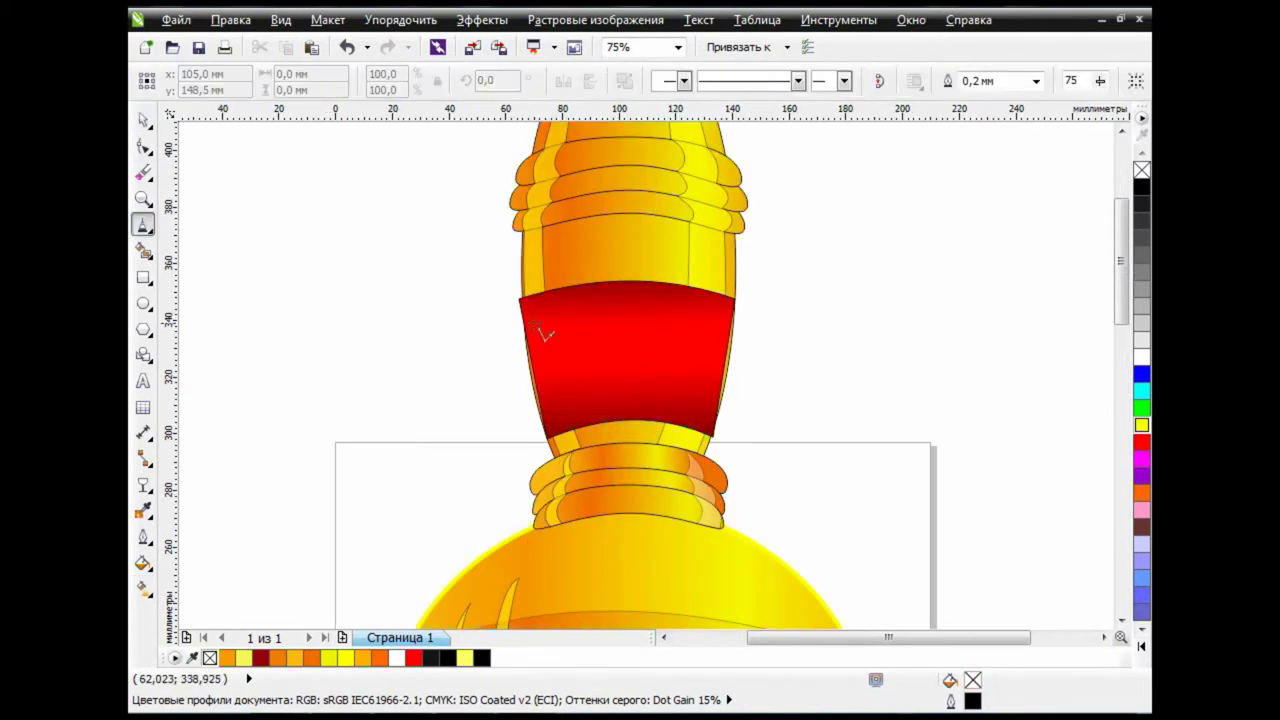
{"action": "left_click_drag", "start_coordinate": [526, 289], "coordinate": [688, 450]}
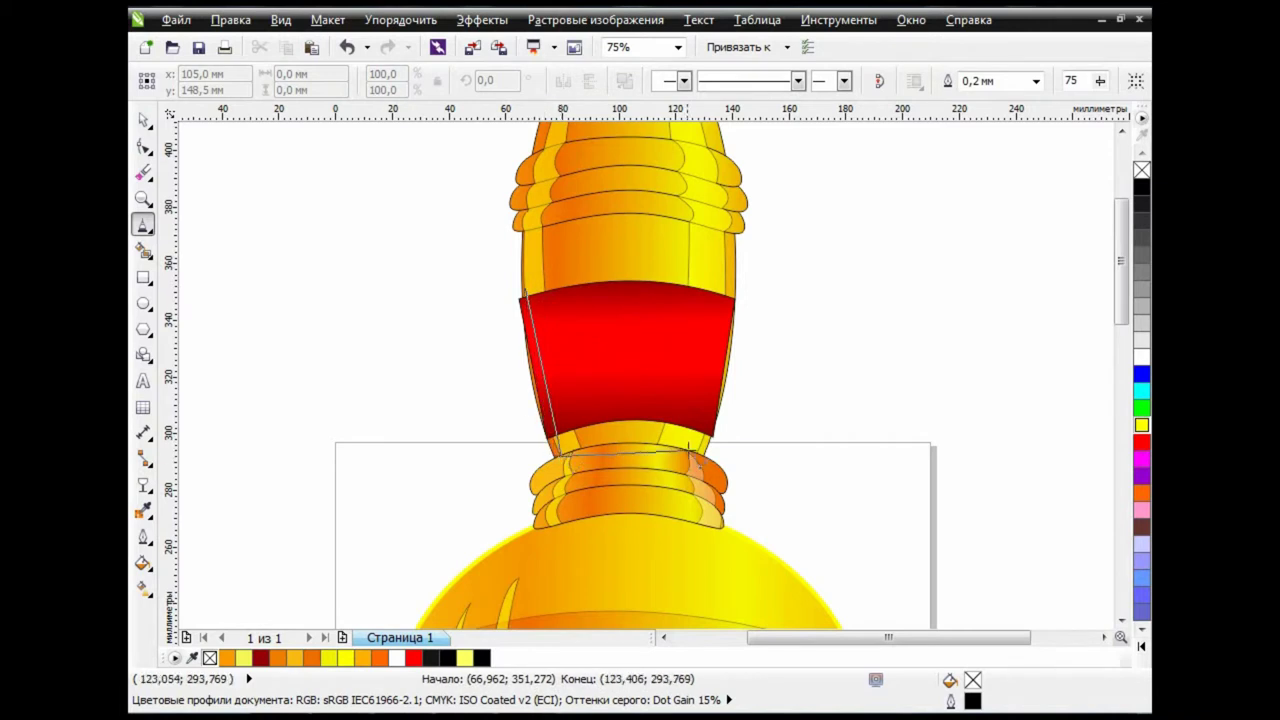
{"action": "left_click_drag", "start_coordinate": [715, 345], "coordinate": [526, 290]}
{"action": "key", "text": "shift+s"}
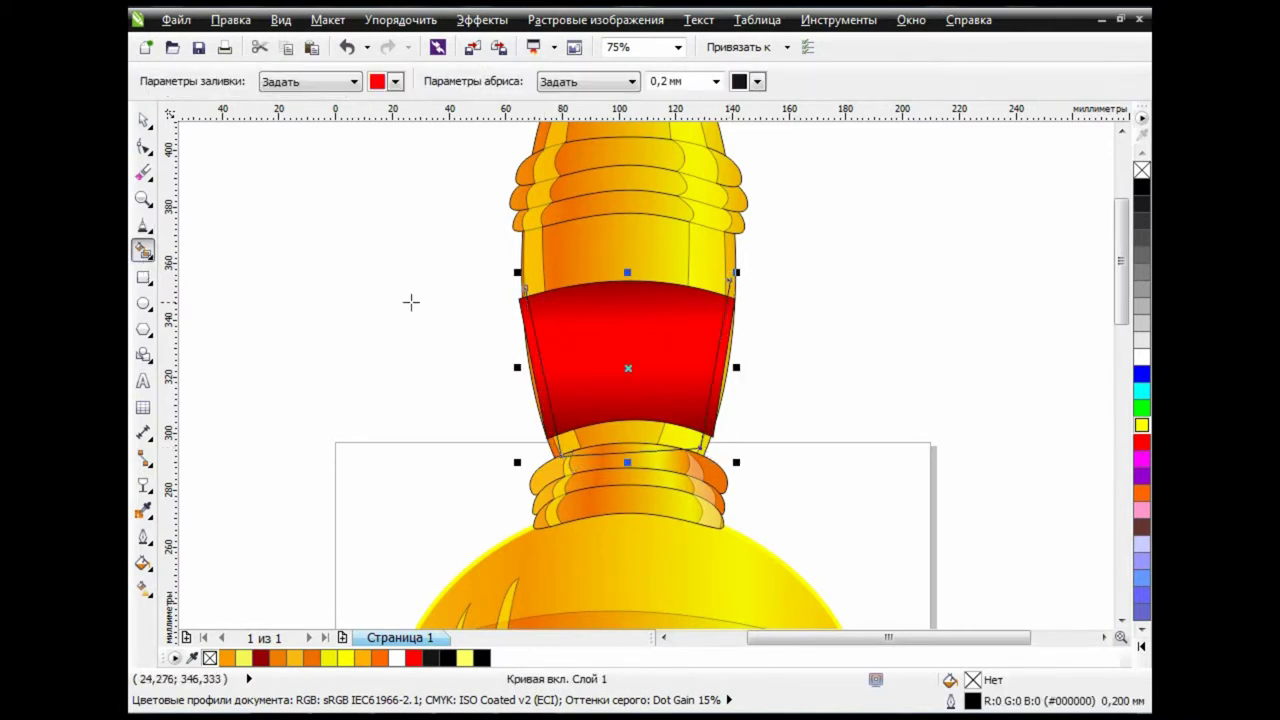
Copy the orange gradient fill from the bell's neck onto both edge strips
{"action": "left_click", "coordinate": [143, 120]}
{"action": "left_click", "coordinate": [468, 307]}
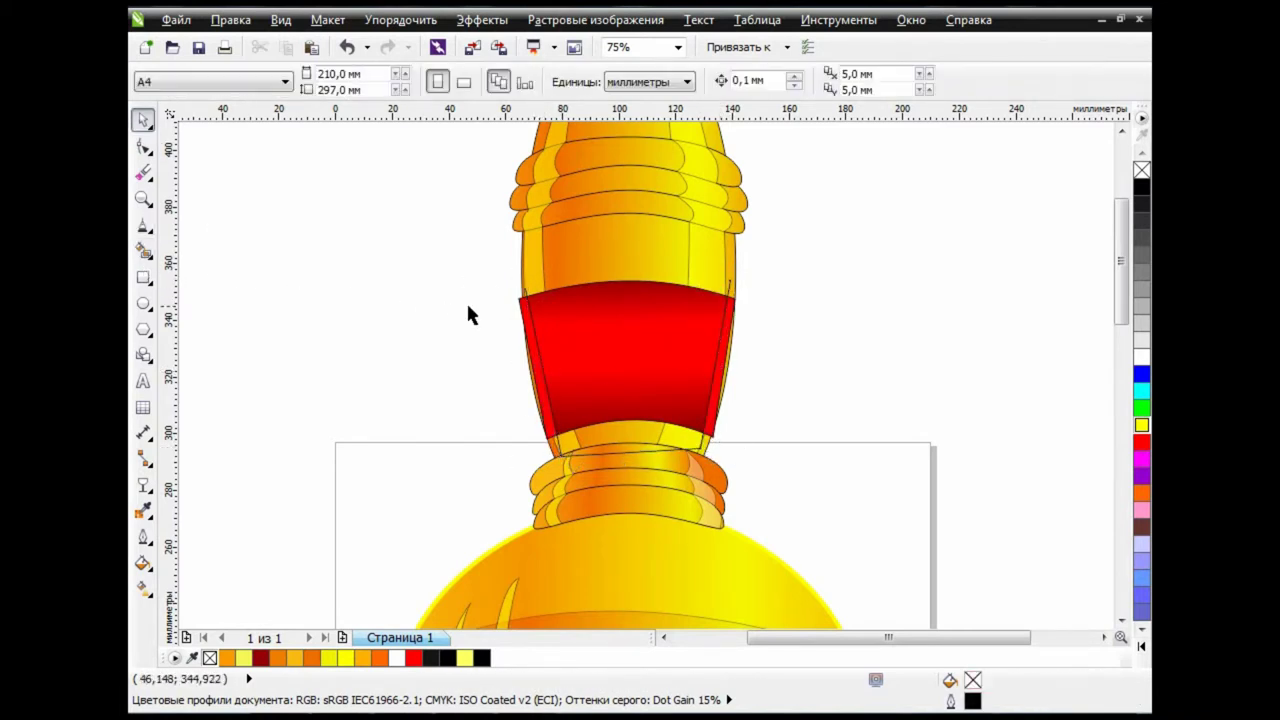
{"action": "left_click", "coordinate": [715, 408]}
{"action": "left_click", "coordinate": [540, 392]}
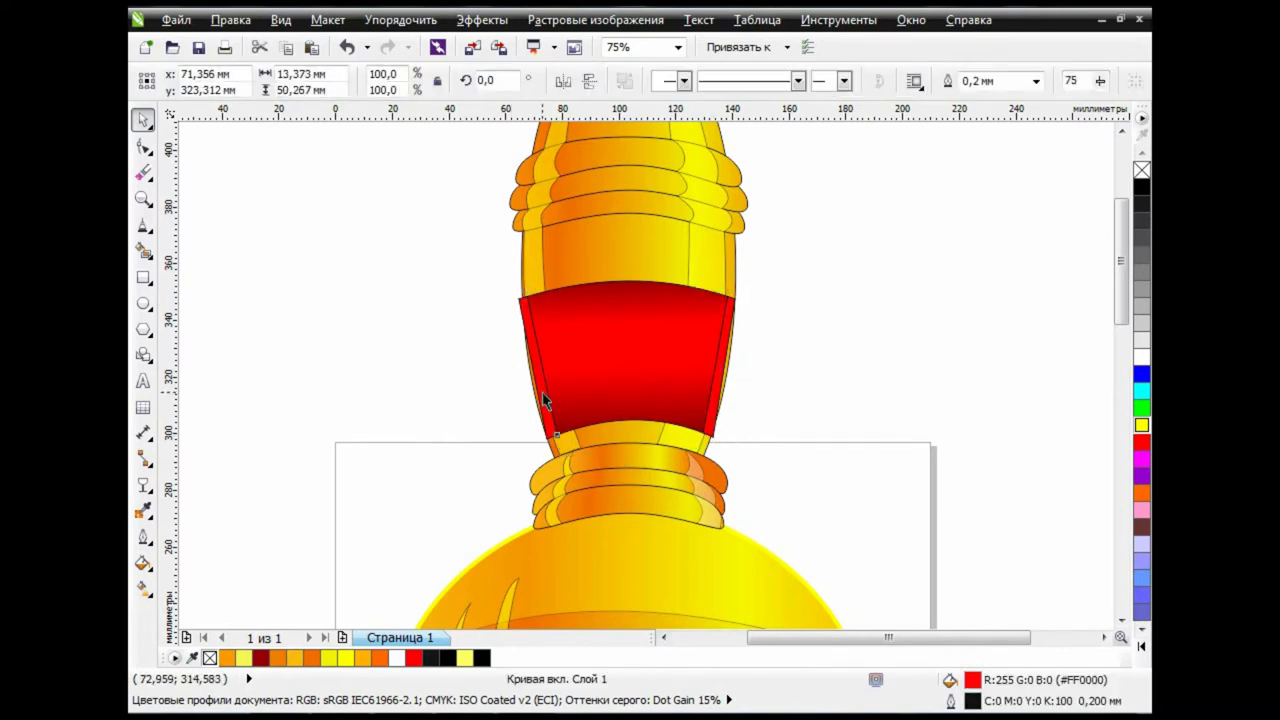
{"action": "left_click", "coordinate": [728, 388], "text": "shift"}
{"action": "left_click", "coordinate": [231, 19]}
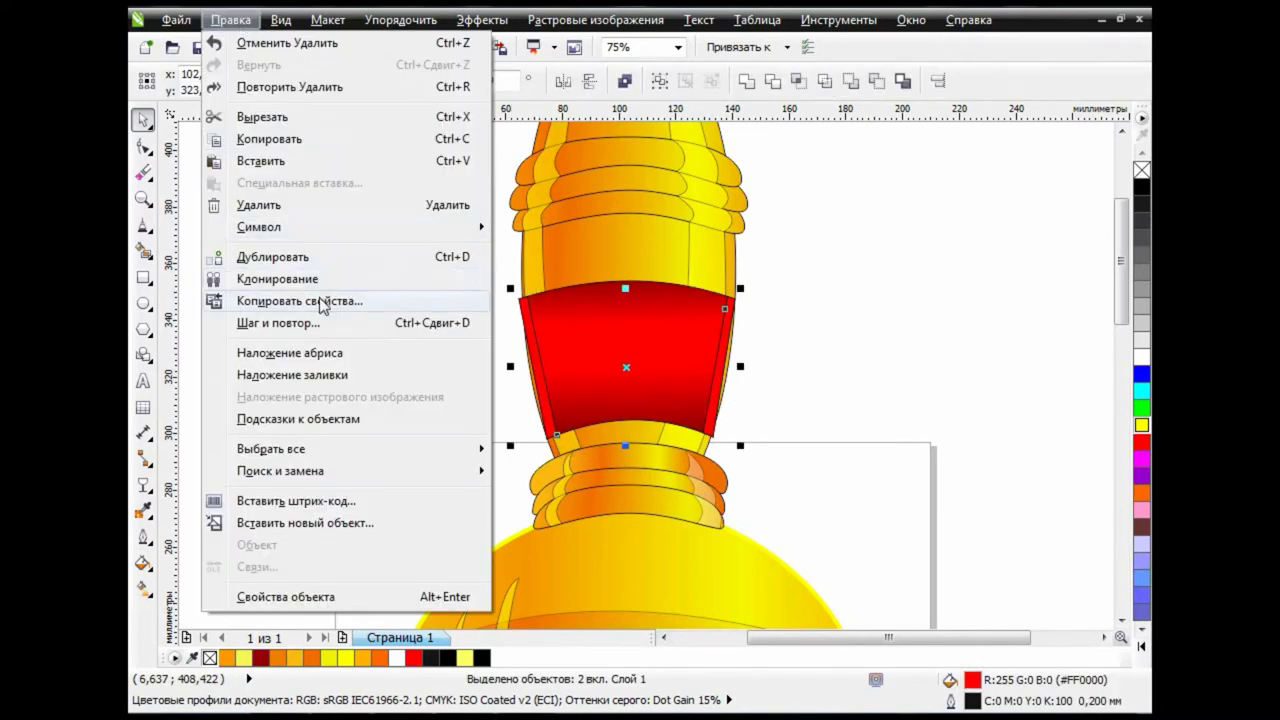
{"action": "left_click", "coordinate": [330, 294]}
{"action": "left_click", "coordinate": [622, 249]}
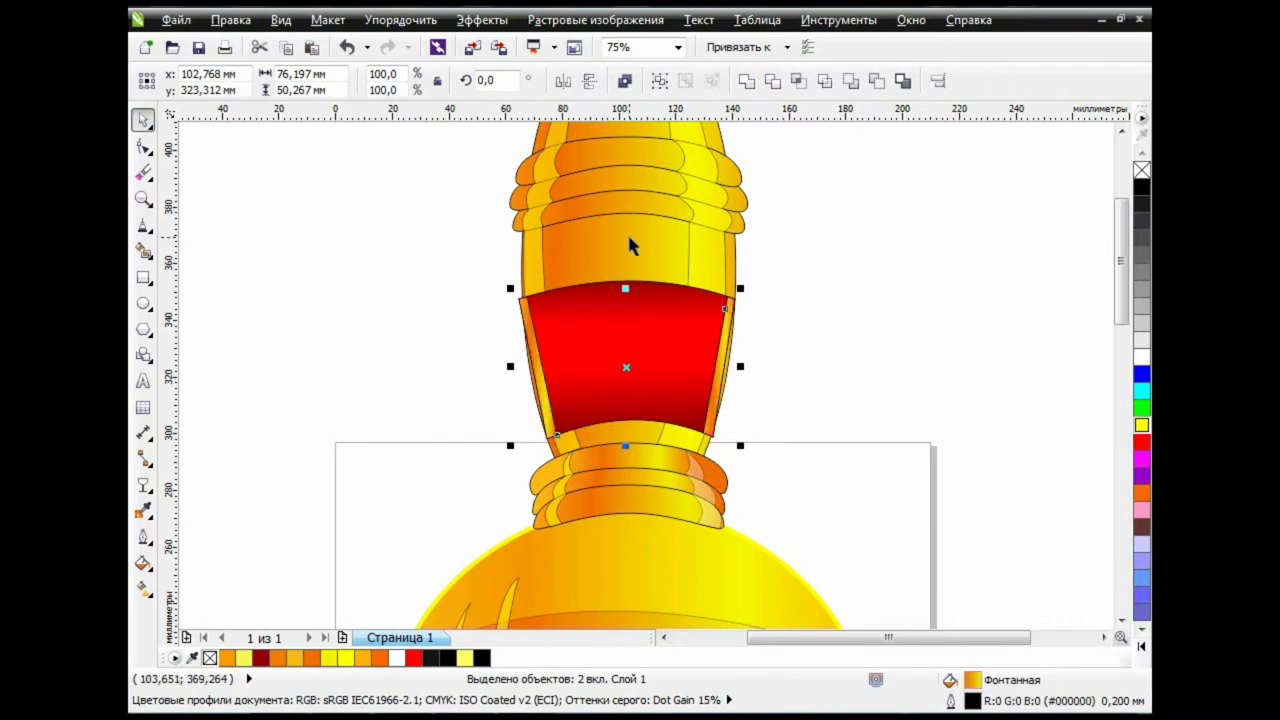
Run the right strip's gradient along its length after checking the fill settings
{"action": "left_click", "coordinate": [146, 590]}
{"action": "left_click", "coordinate": [210, 446]}
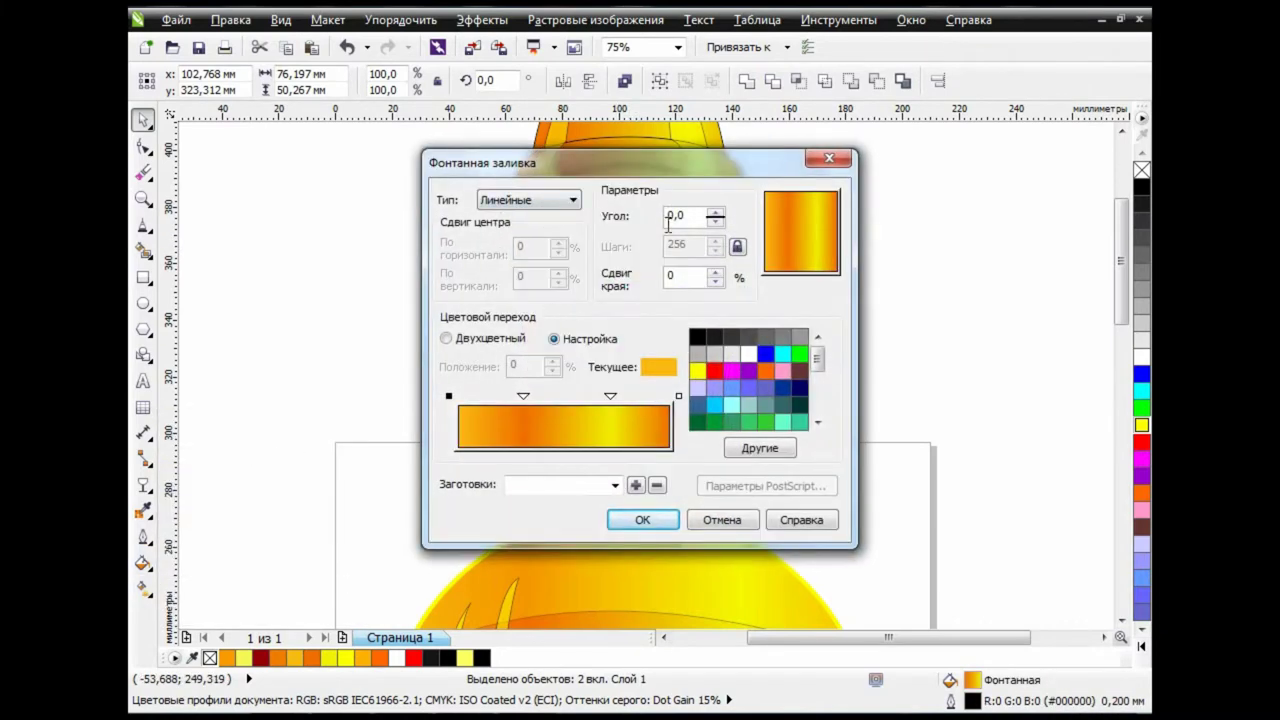
{"action": "key", "text": "Return"}
{"action": "left_click", "coordinate": [753, 372]}
{"action": "left_click", "coordinate": [722, 366]}
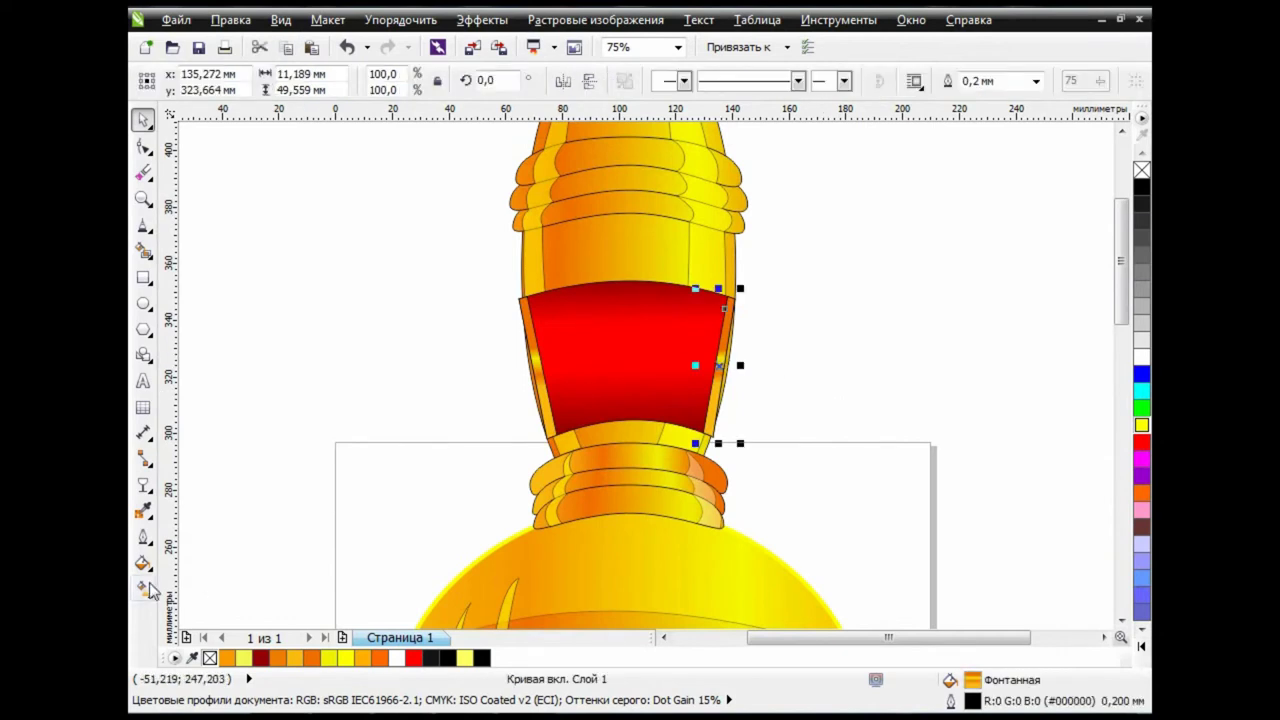
{"action": "key", "text": "g"}
{"action": "left_click_drag", "start_coordinate": [733, 277], "coordinate": [724, 421]}
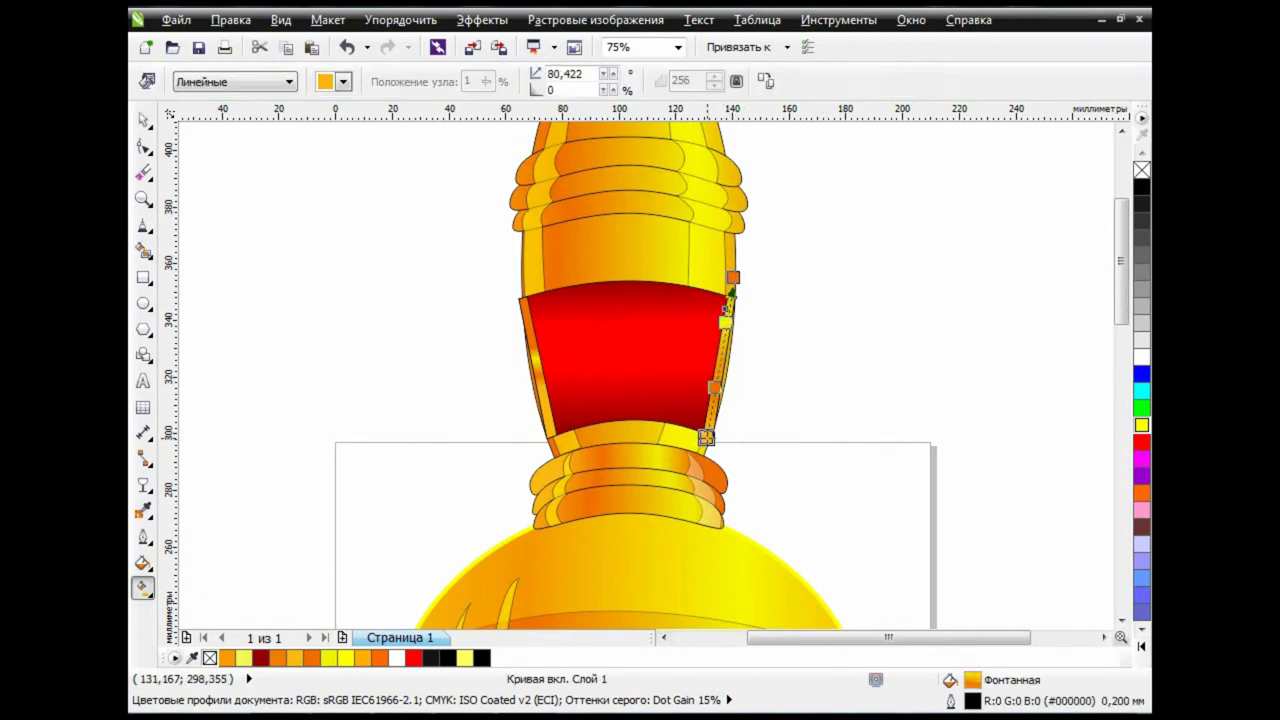
Angle the left strip's gradient along its edge
{"action": "left_click", "coordinate": [535, 360]}
{"action": "left_click_drag", "start_coordinate": [521, 297], "coordinate": [555, 440]}
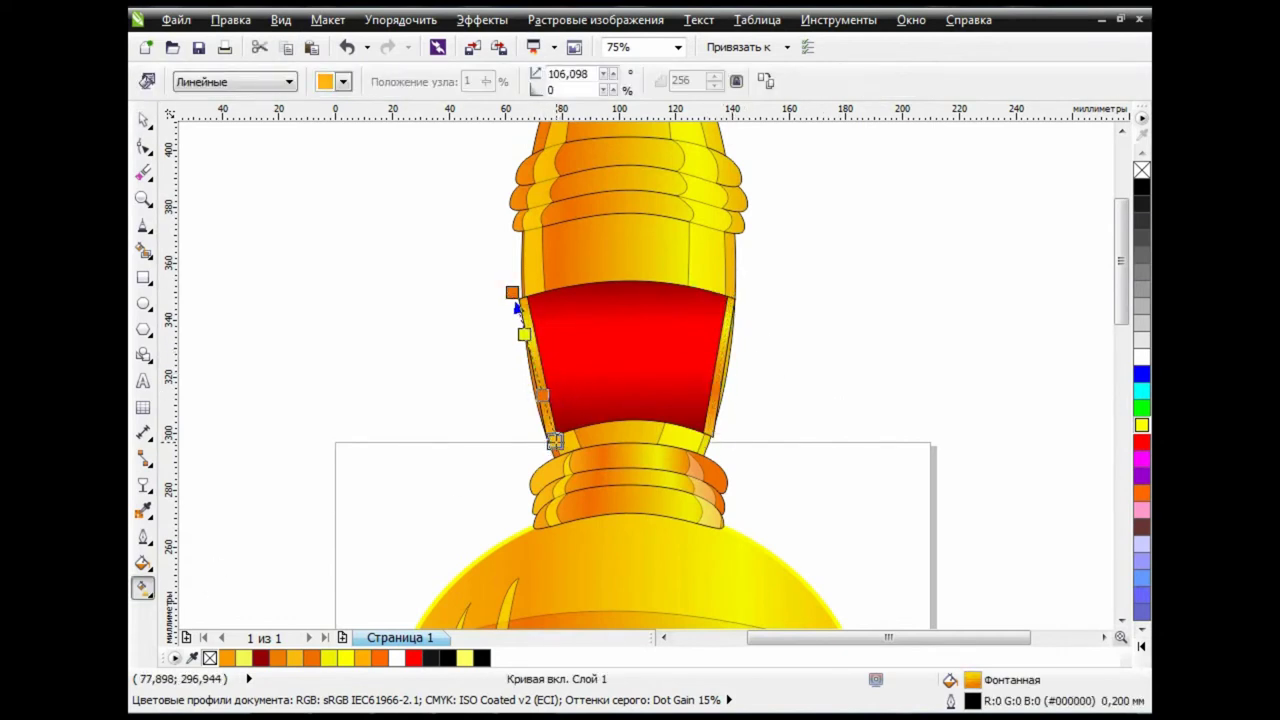
{"action": "key", "text": "space"}
{"action": "left_click", "coordinate": [430, 253]}
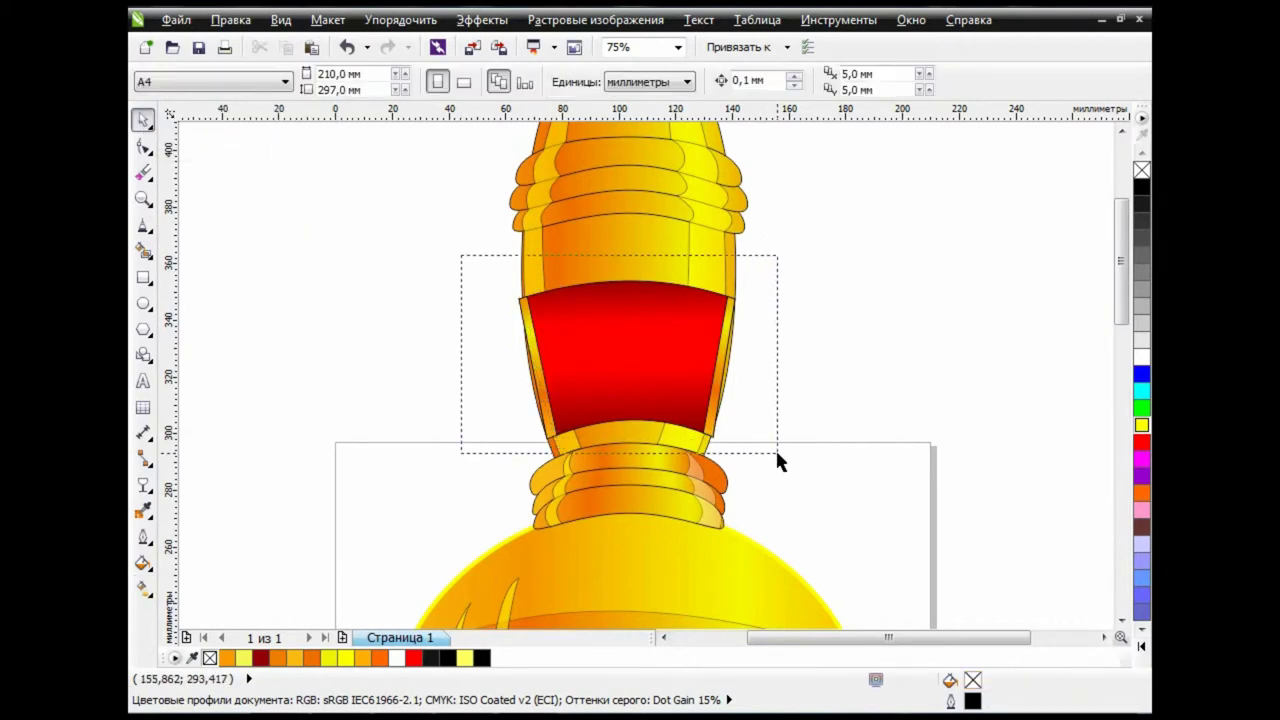
{"action": "left_click_drag", "start_coordinate": [776, 455], "coordinate": [776, 455]}
{"action": "left_click", "coordinate": [803, 372]}
Draw a closed teardrop shape right of the bell with the Bezier tool
{"action": "scroll", "coordinate": [640, 320], "scroll_direction": "down", "scroll_amount": 2}
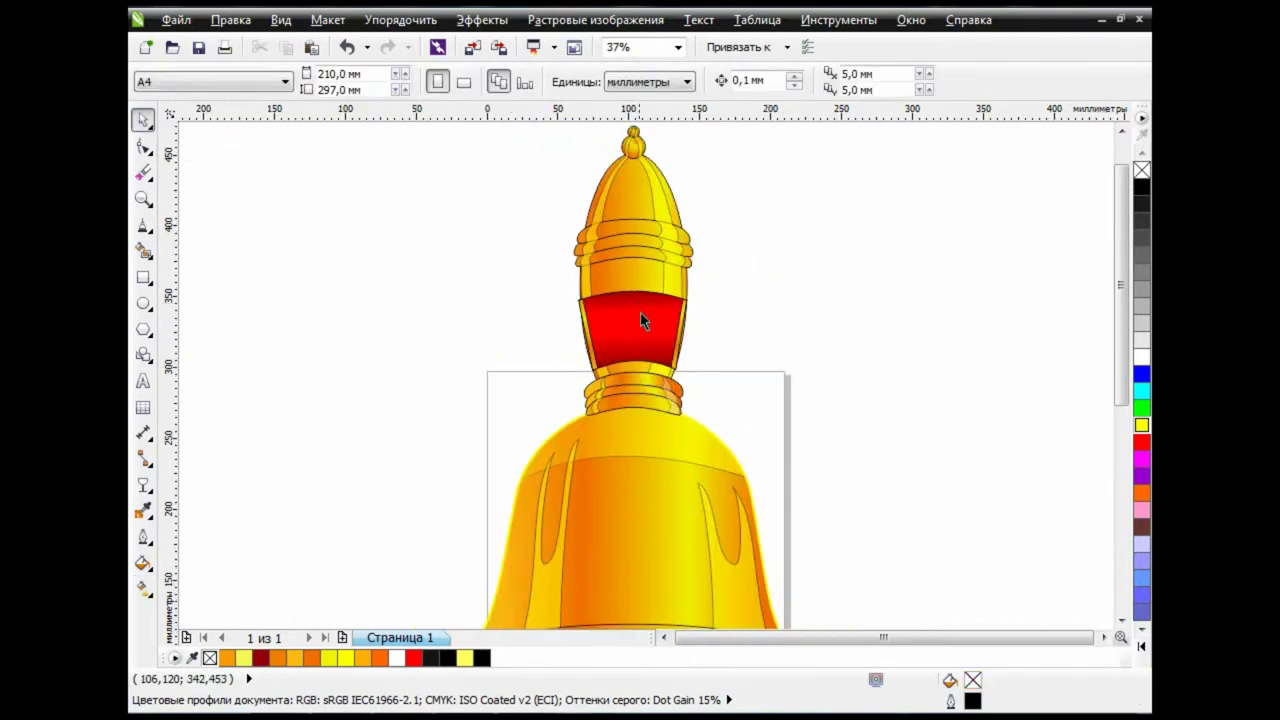
{"action": "left_click", "coordinate": [149, 231]}
{"action": "left_click", "coordinate": [200, 277]}
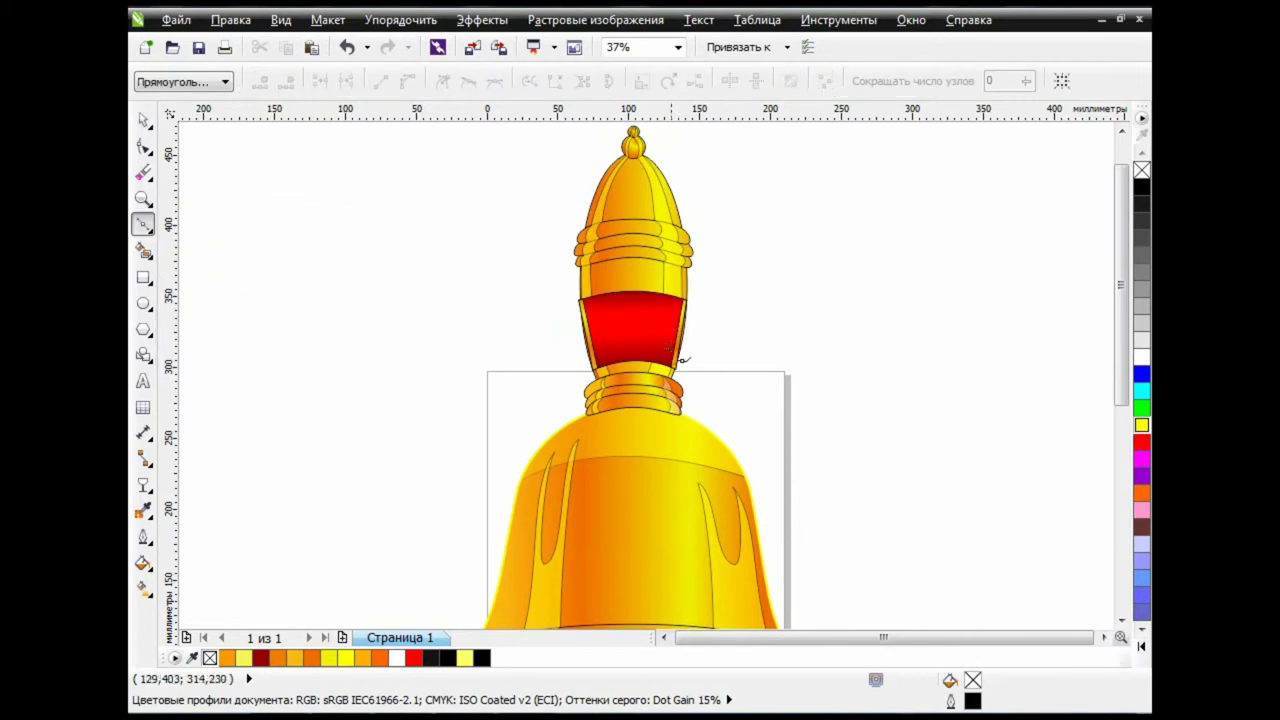
{"action": "scroll", "coordinate": [681, 370], "scroll_direction": "up", "scroll_amount": 2}
{"action": "left_click", "coordinate": [610, 428]}
{"action": "left_click_drag", "start_coordinate": [952, 404], "coordinate": [948, 302]}
{"action": "left_click_drag", "start_coordinate": [610, 428], "coordinate": [677, 359]}
{"action": "key", "text": "space"}
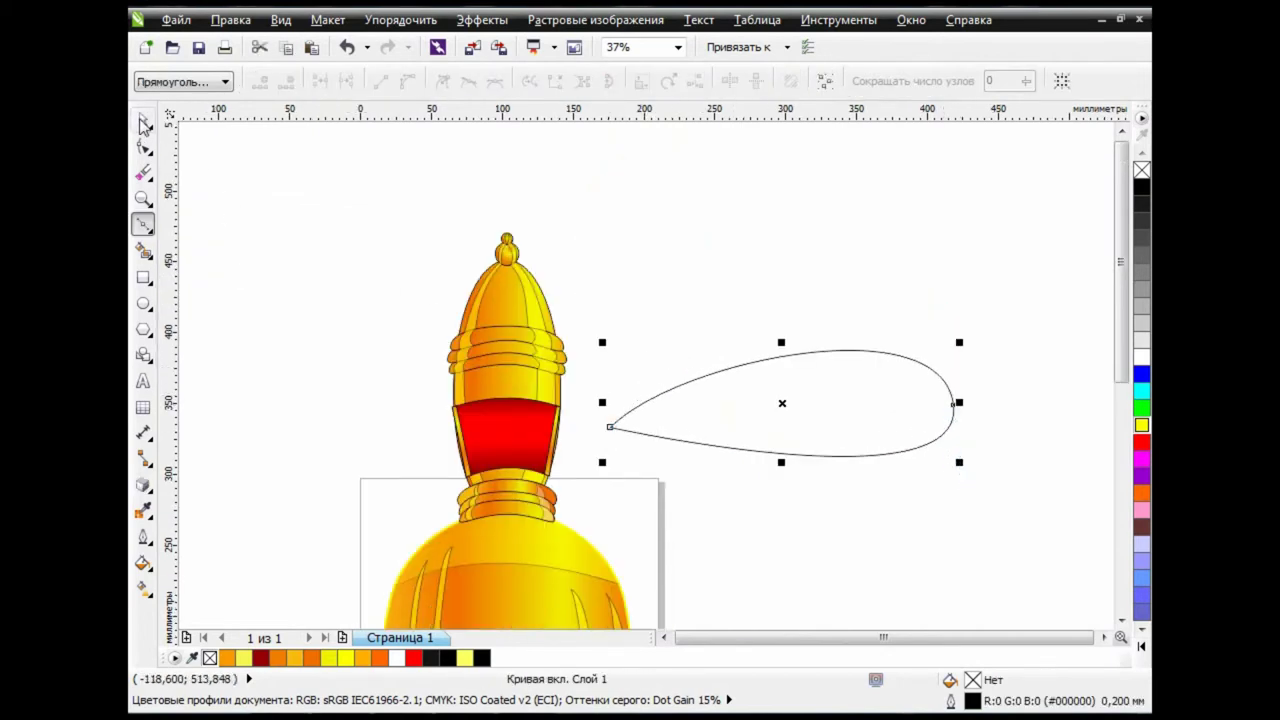
Extrude the teardrop into a slanted 3D band with near-parallel sides and reduced depth
{"action": "left_click", "coordinate": [144, 486]}
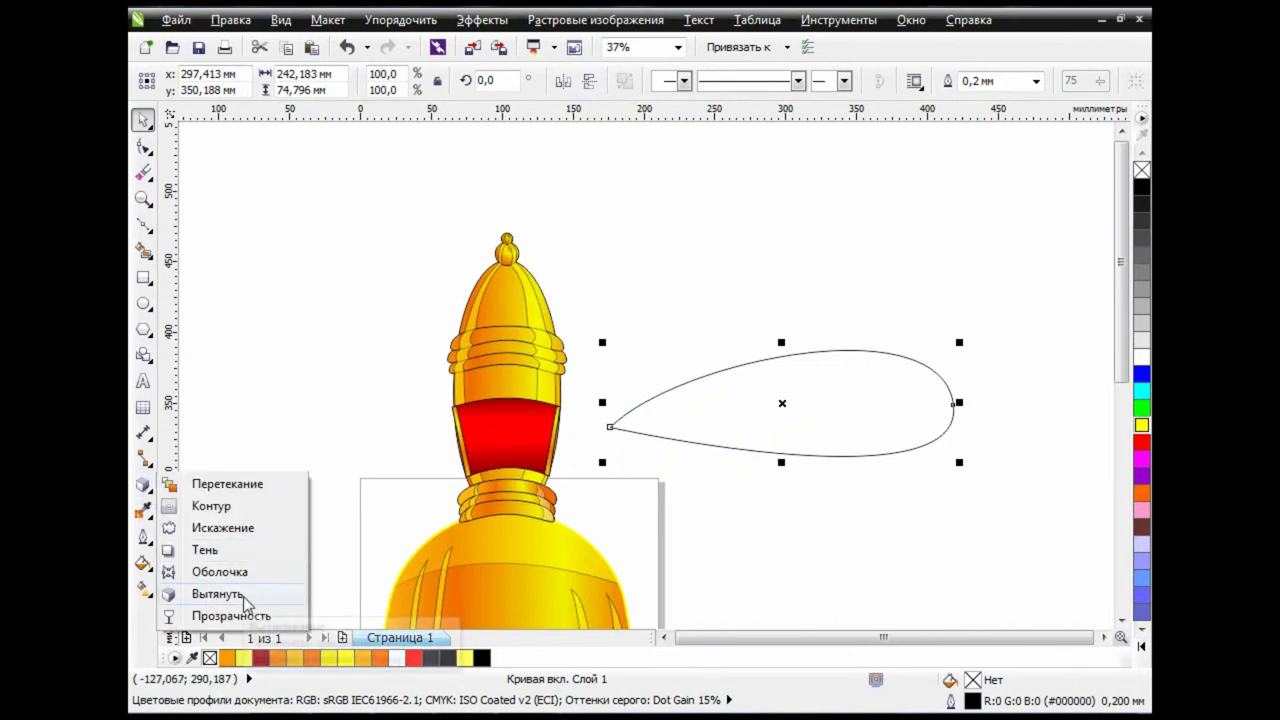
{"action": "left_click", "coordinate": [200, 591]}
{"action": "mouse_move", "coordinate": [781, 403]}
{"action": "left_mouse_down"}
{"action": "mouse_move", "coordinate": [790, 352]}
{"action": "mouse_move", "coordinate": [778, 300]}
{"action": "left_mouse_up"}
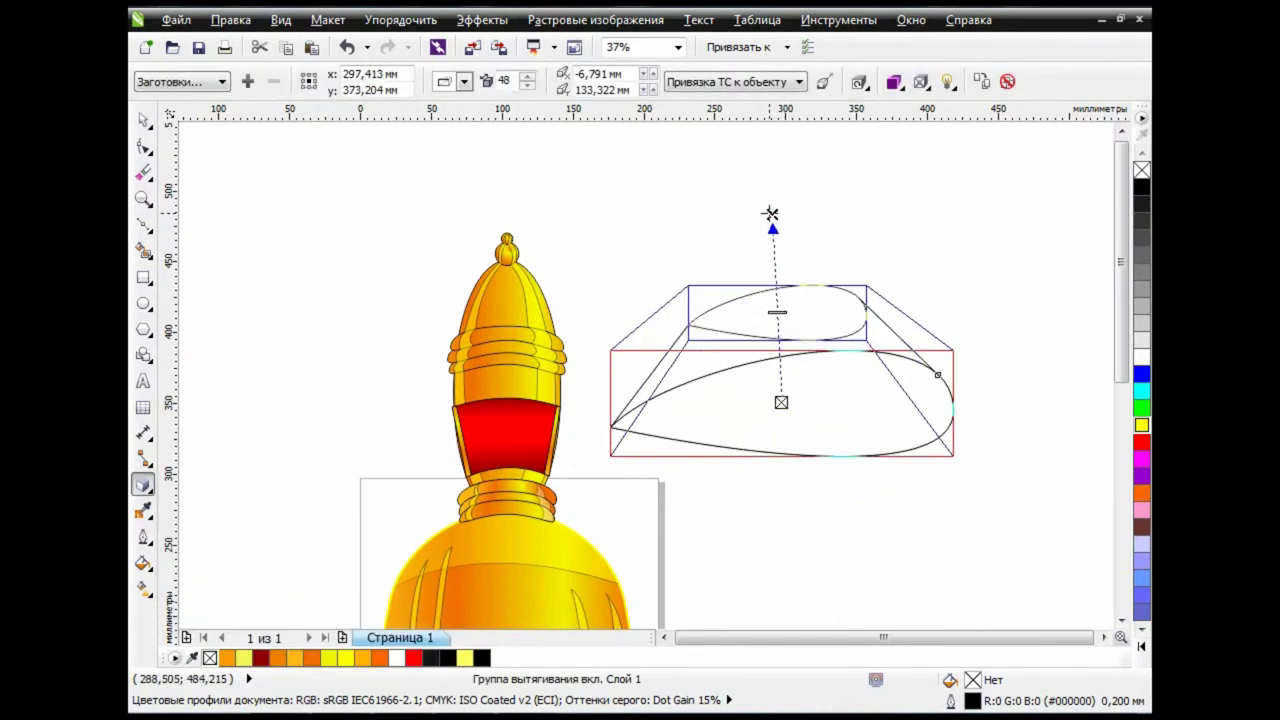
{"action": "left_click_drag", "start_coordinate": [772, 215], "coordinate": [775, 168]}
{"action": "scroll", "coordinate": [775, 168], "scroll_direction": "up", "scroll_amount": 2}
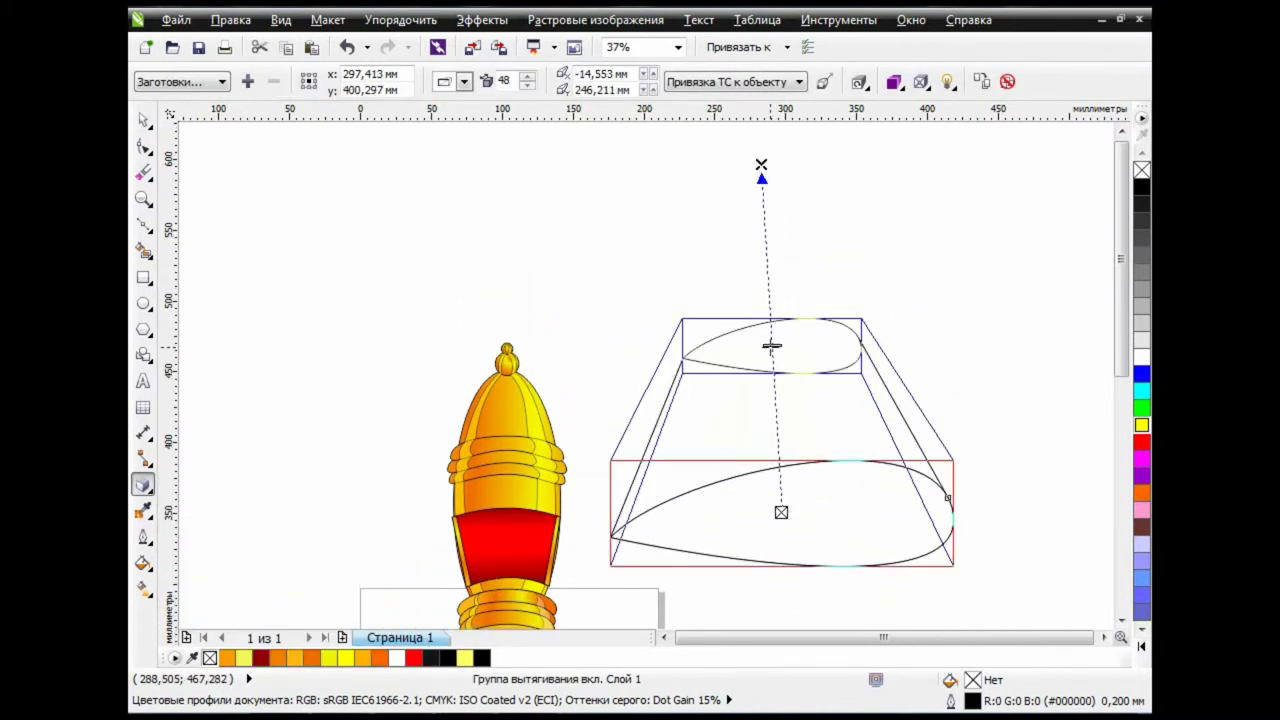
{"action": "left_click_drag", "start_coordinate": [771, 346], "coordinate": [773, 404]}
{"action": "left_click", "coordinate": [464, 81]}
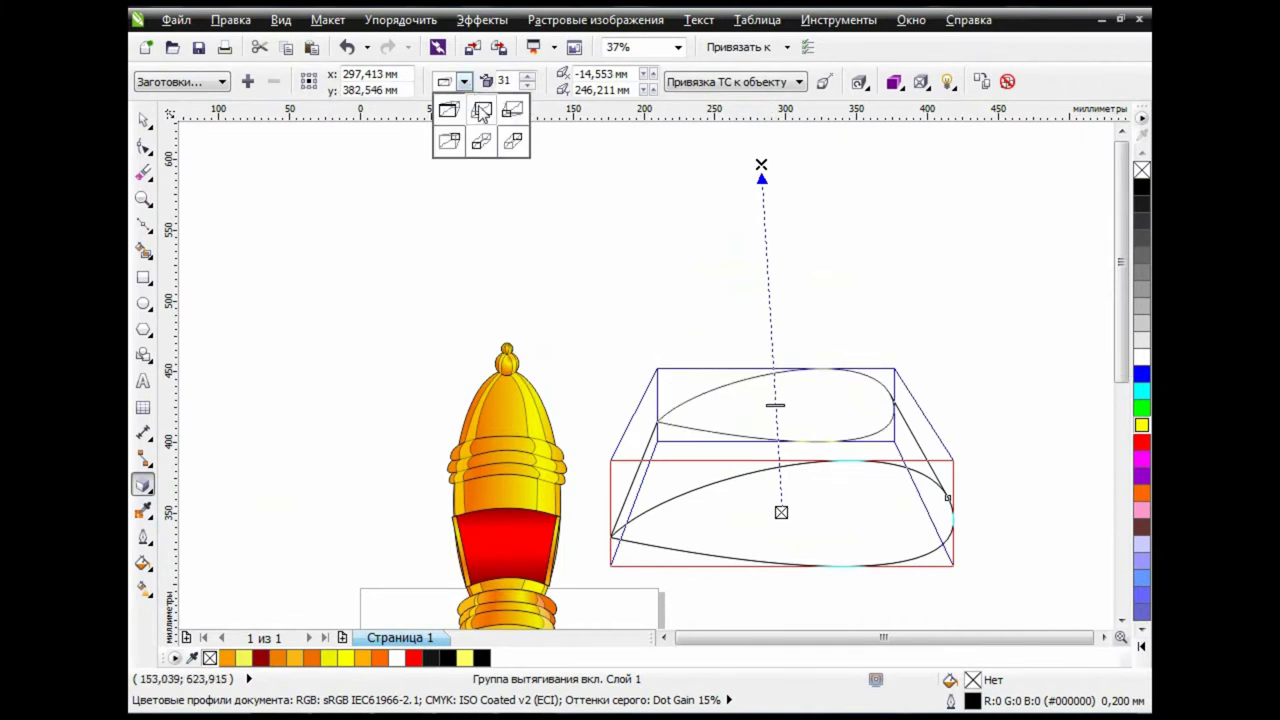
{"action": "left_click", "coordinate": [498, 141]}
{"action": "left_click_drag", "start_coordinate": [761, 165], "coordinate": [760, 387]}
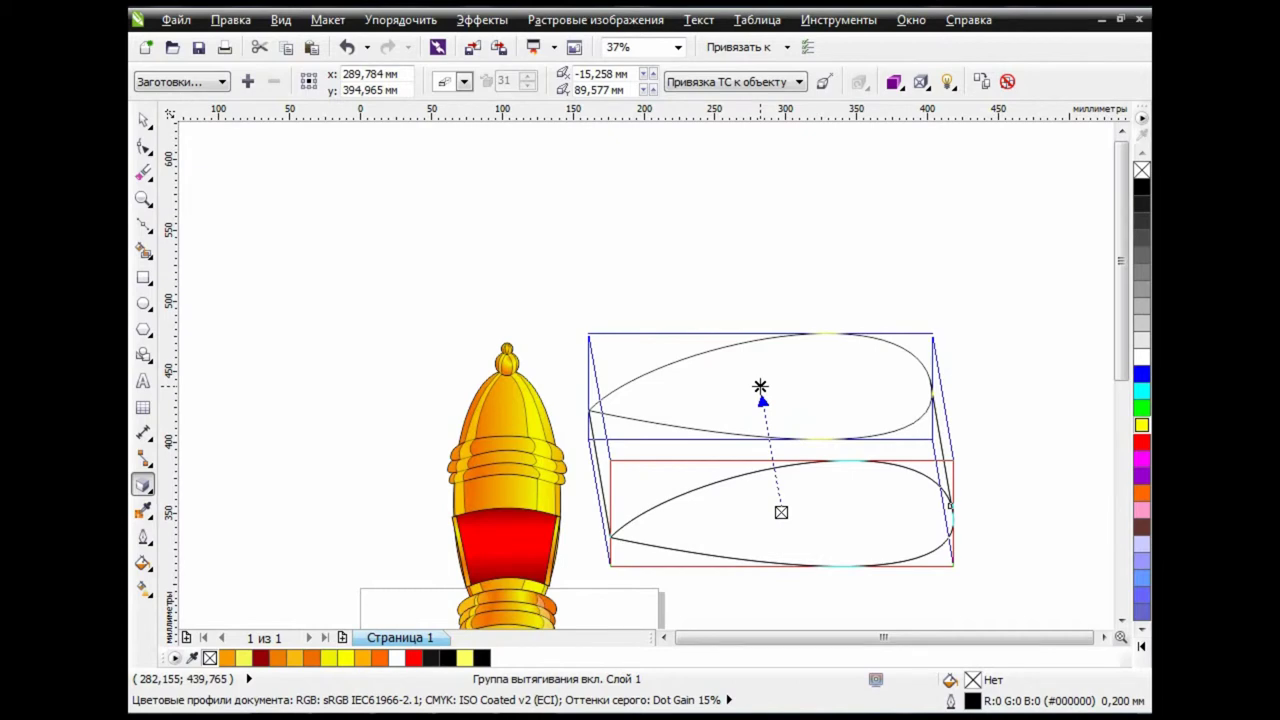
Break the extrude group apart into separate curves and select the top ribbon curve
{"action": "left_click", "coordinate": [142, 124]}
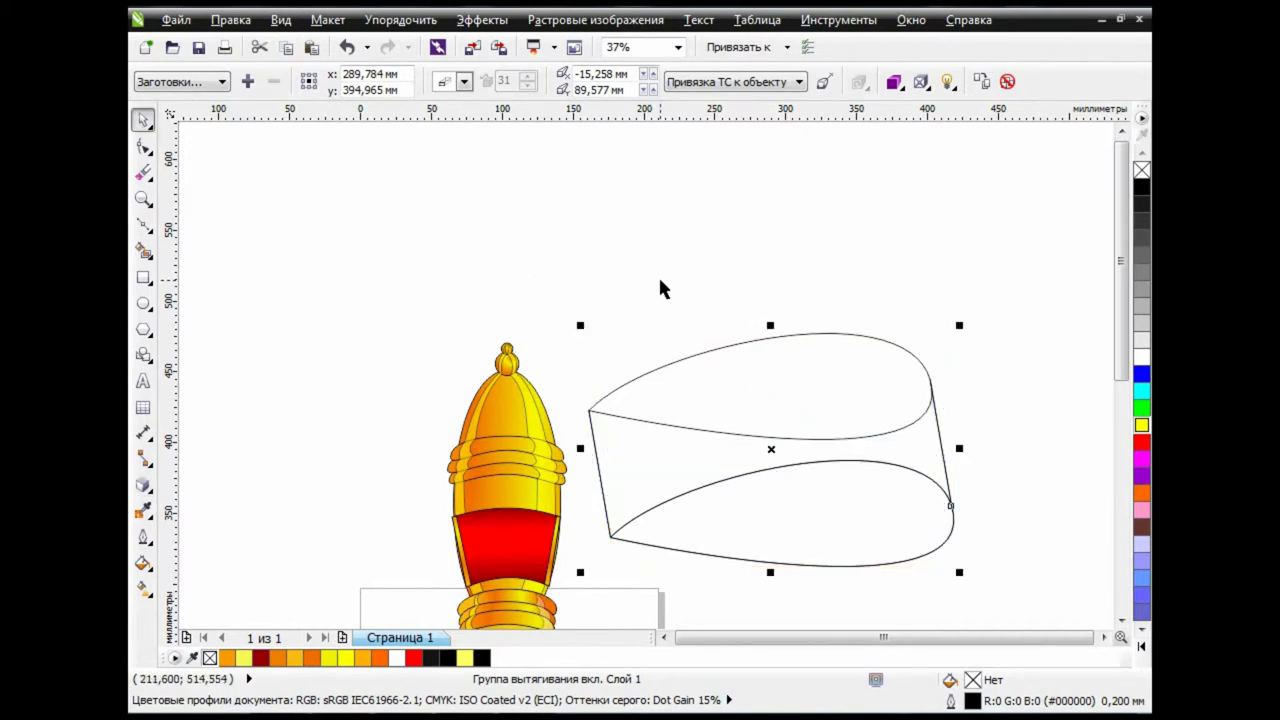
{"action": "left_click", "coordinate": [420, 20]}
{"action": "left_click", "coordinate": [520, 248]}
{"action": "left_click", "coordinate": [991, 334]}
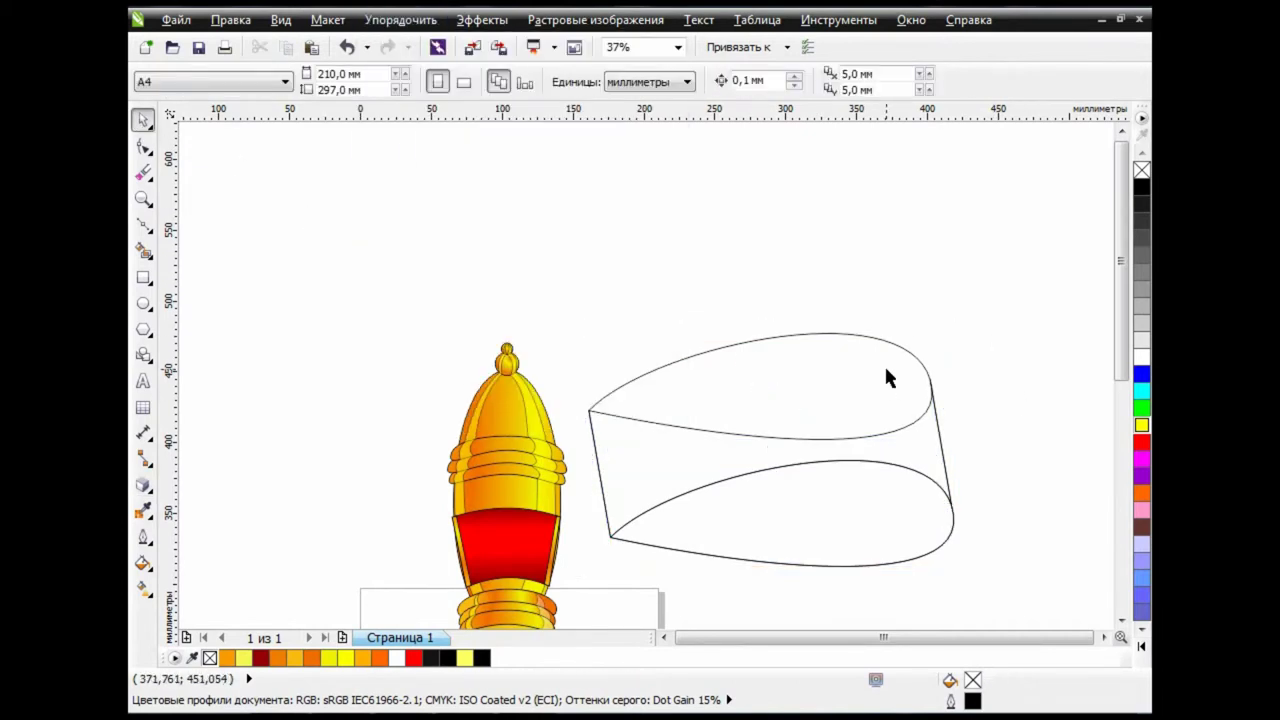
{"action": "left_click", "coordinate": [925, 430]}
{"action": "left_click", "coordinate": [1014, 477]}
{"action": "left_click", "coordinate": [931, 400]}
Move the top ribbon curve upward and delete the leftover bottom curve
{"action": "left_click", "coordinate": [889, 531], "text": "shift"}
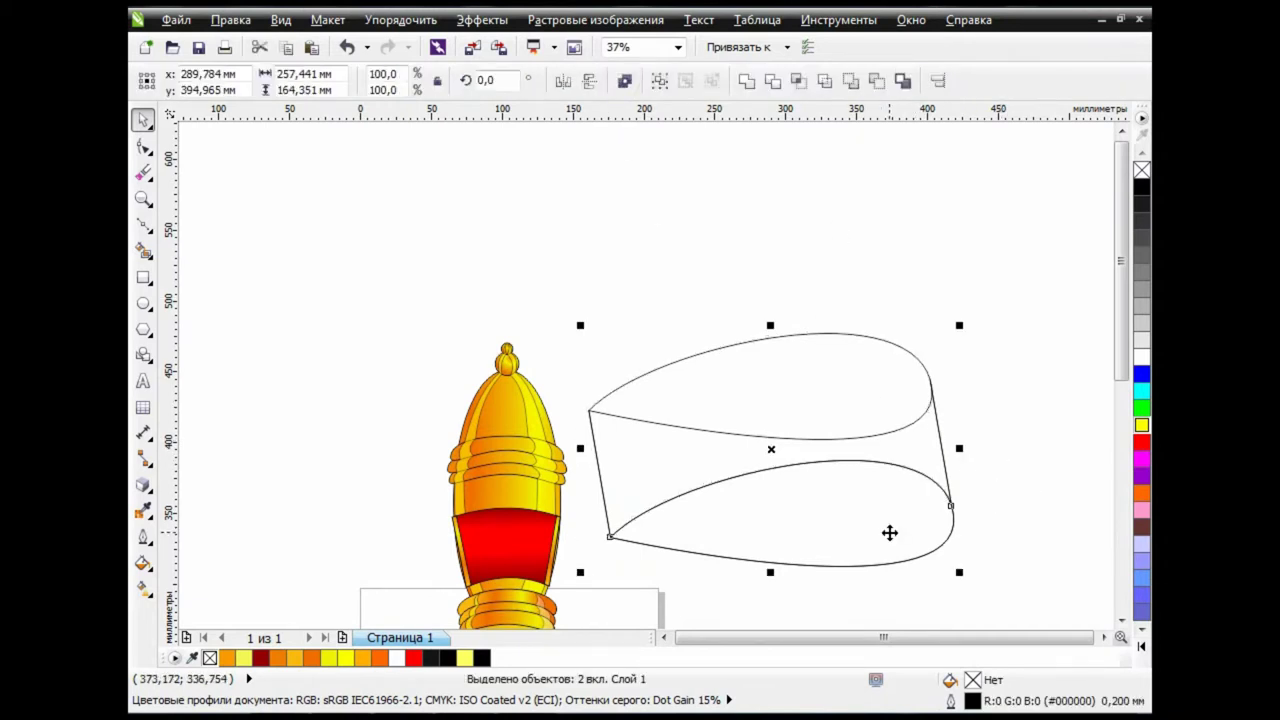
{"action": "left_click_drag", "start_coordinate": [851, 443], "coordinate": [808, 244]}
{"action": "left_click", "coordinate": [961, 424]}
{"action": "left_click", "coordinate": [920, 480]}
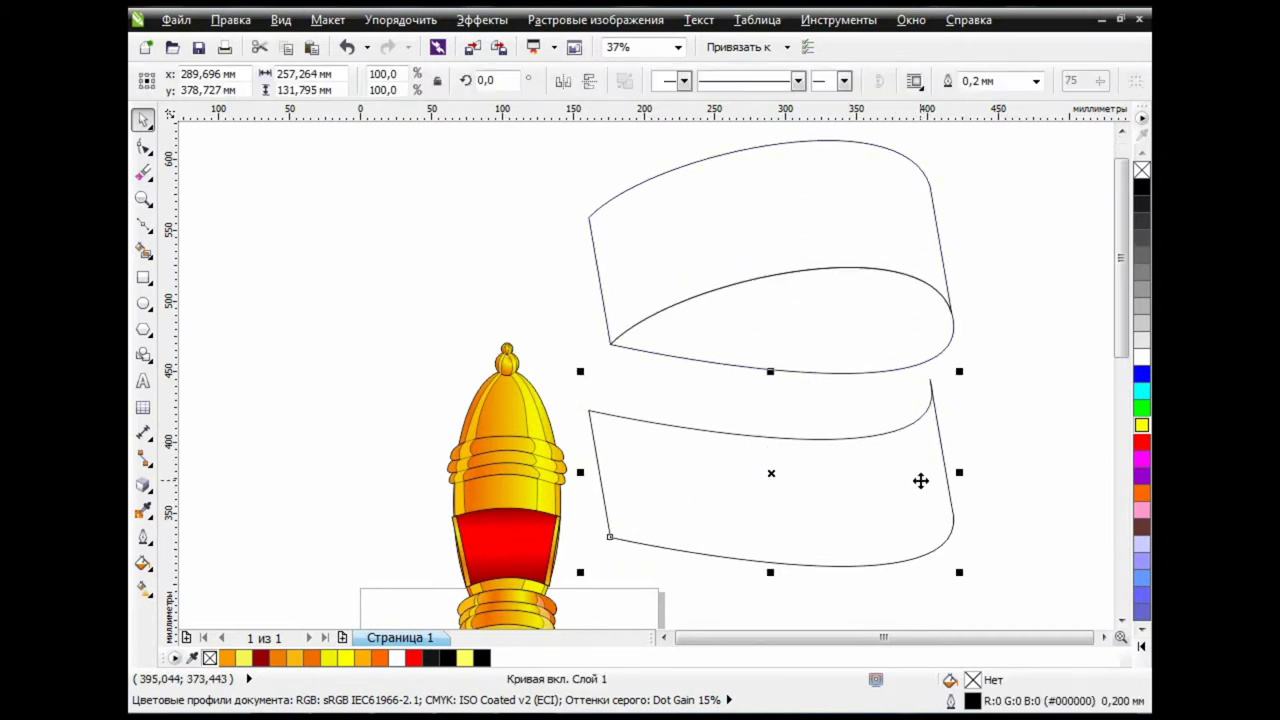
{"action": "key", "text": "Delete"}
{"action": "left_click", "coordinate": [848, 238]}
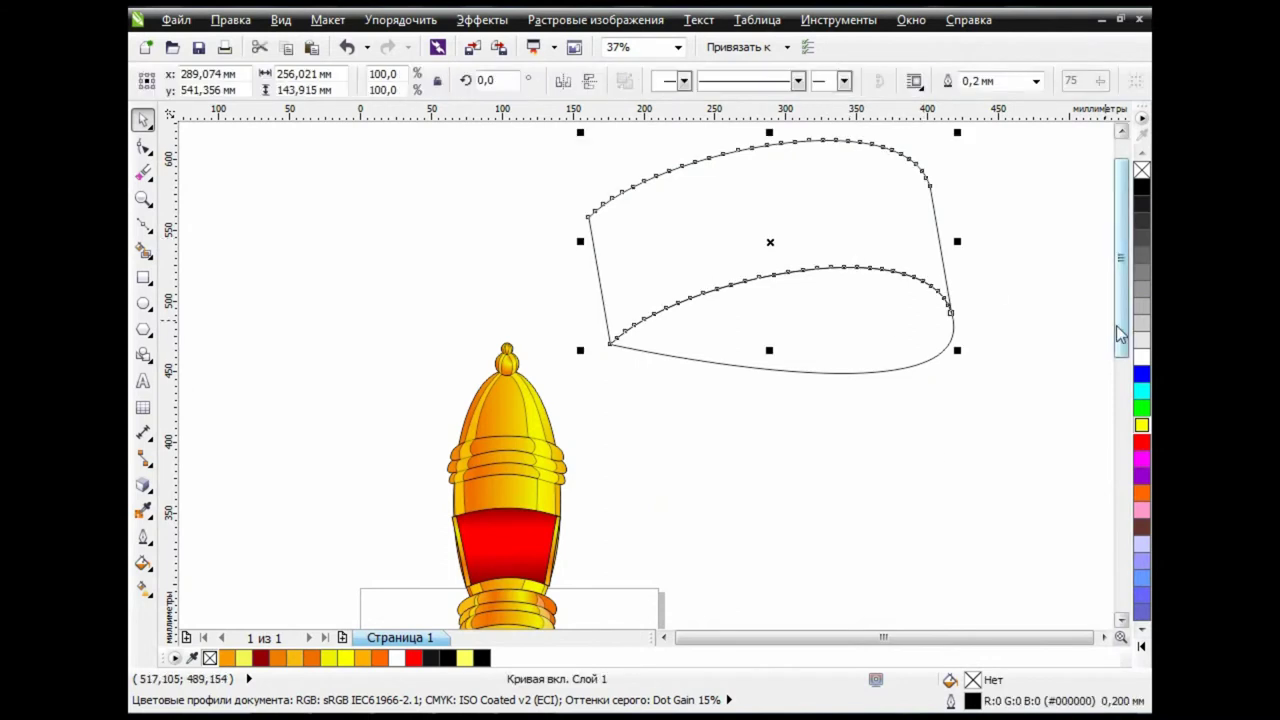
Delete the extra nodes along the outline's top-left, top-middle and top-right edges
{"action": "scroll", "coordinate": [844, 220], "scroll_direction": "up", "scroll_amount": 1}
{"action": "left_click", "coordinate": [143, 146]}
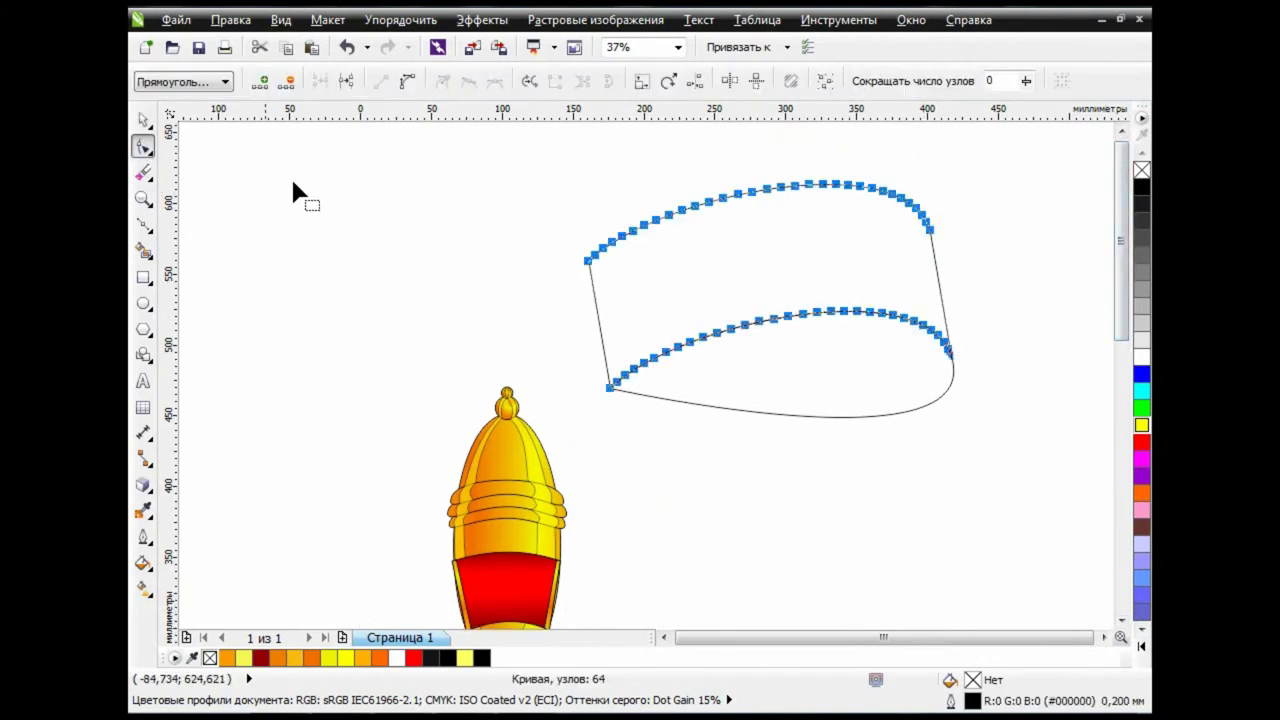
{"action": "left_click_drag", "start_coordinate": [670, 277], "coordinate": [670, 277]}
{"action": "key", "text": "Delete"}
{"action": "left_click_drag", "start_coordinate": [657, 163], "coordinate": [849, 229]}
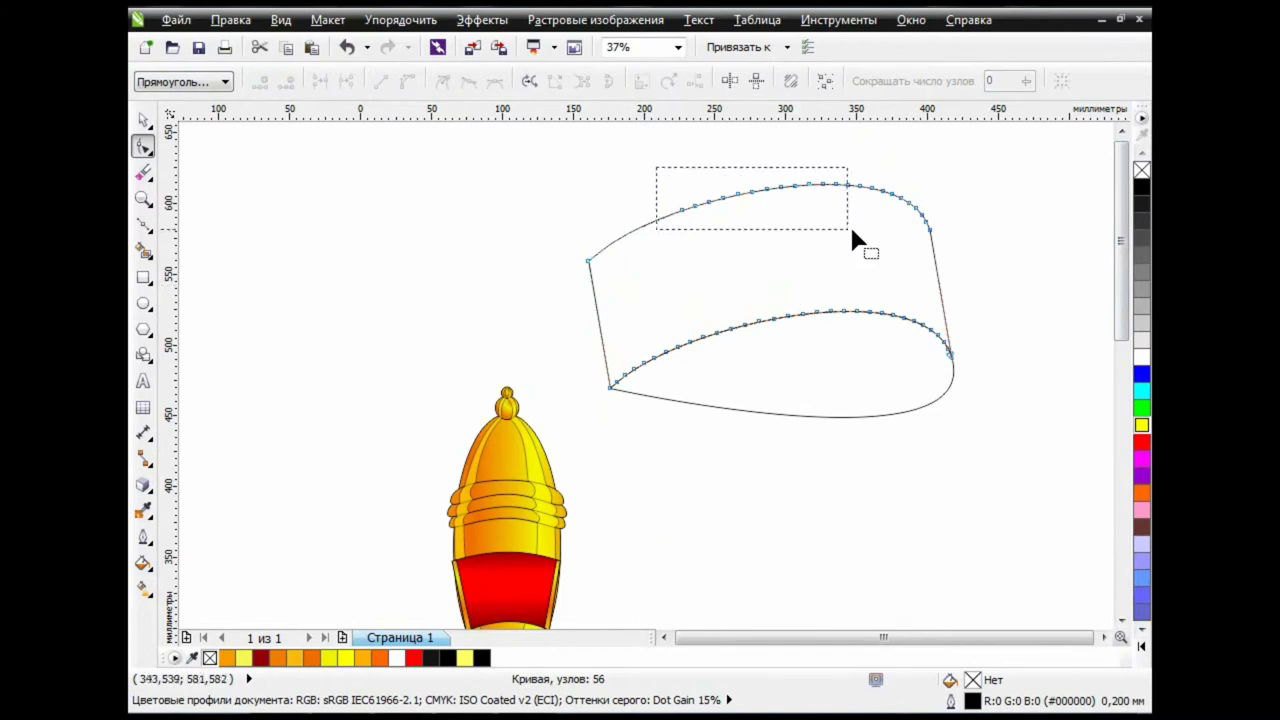
{"action": "key", "text": "Delete"}
{"action": "left_click_drag", "start_coordinate": [840, 175], "coordinate": [949, 208]}
{"action": "key", "text": "Delete"}
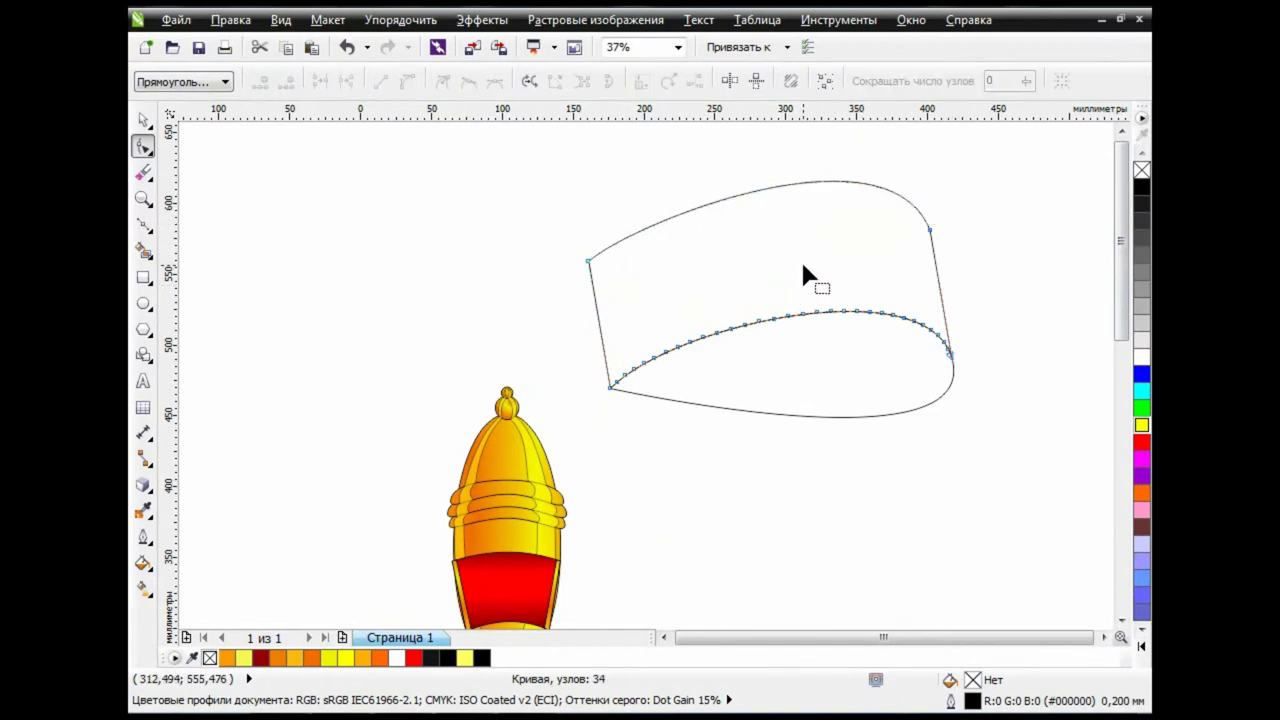
Delete the extra nodes at the bottom-right, right tip and lower inner curve
{"action": "mouse_move", "coordinate": [805, 265]}
{"action": "left_mouse_down"}
{"action": "mouse_move", "coordinate": [932, 347]}
{"action": "mouse_move", "coordinate": [943, 286]}
{"action": "left_mouse_up"}
{"action": "key", "text": "Delete"}
{"action": "scroll", "coordinate": [893, 365], "scroll_direction": "up", "scroll_amount": 5}
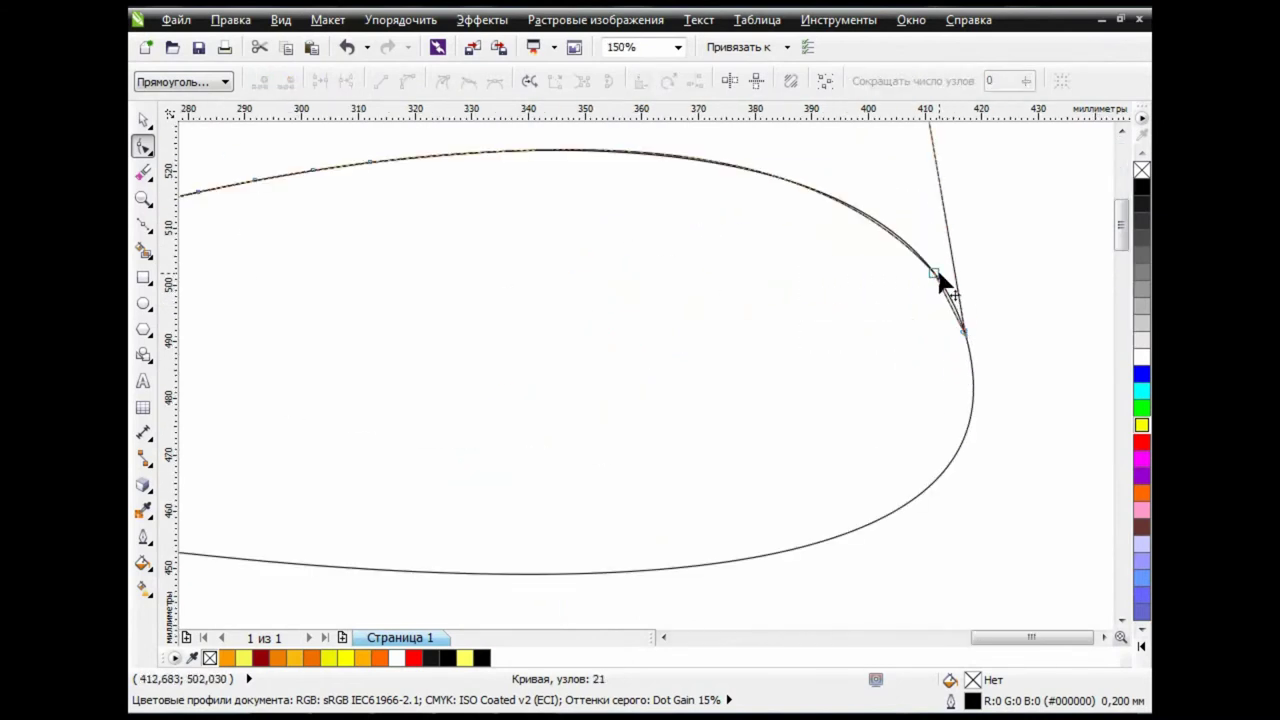
{"action": "key", "text": "Delete"}
{"action": "scroll", "coordinate": [920, 320], "scroll_direction": "down", "scroll_amount": 2}
{"action": "scroll", "coordinate": [683, 350], "scroll_direction": "down", "scroll_amount": 4}
{"action": "left_click_drag", "start_coordinate": [638, 269], "coordinate": [533, 345]}
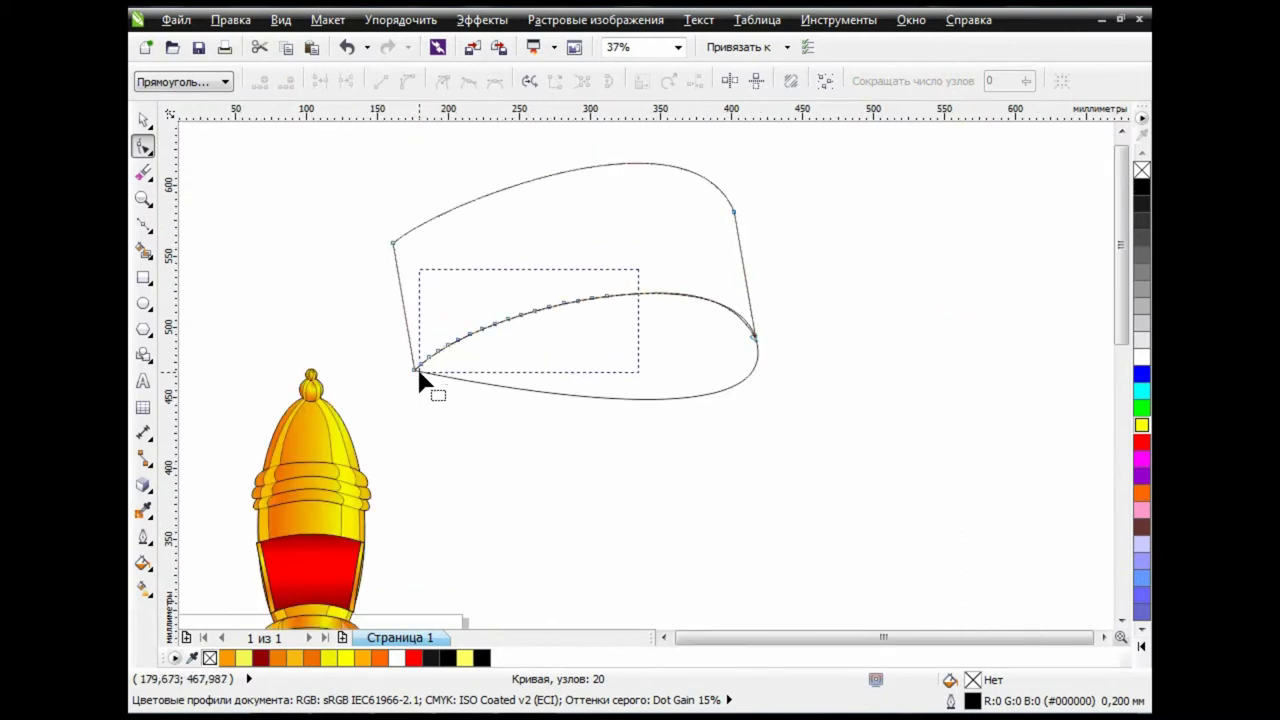
{"action": "key", "text": "Delete"}
Adjust a control handle and the upper-left node to smooth the ribbon curve
{"action": "left_click", "coordinate": [737, 318]}
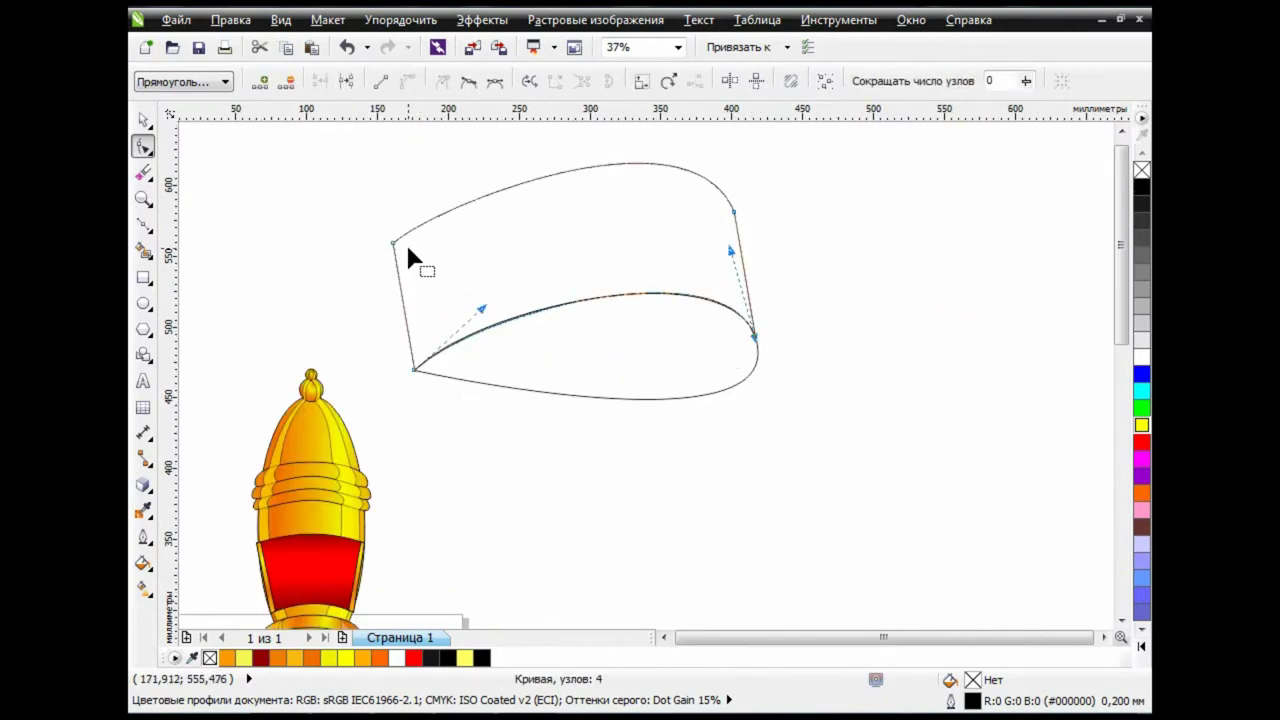
{"action": "left_click_drag", "start_coordinate": [393, 243], "coordinate": [400, 290]}
{"action": "left_click_drag", "start_coordinate": [446, 247], "coordinate": [413, 208]}
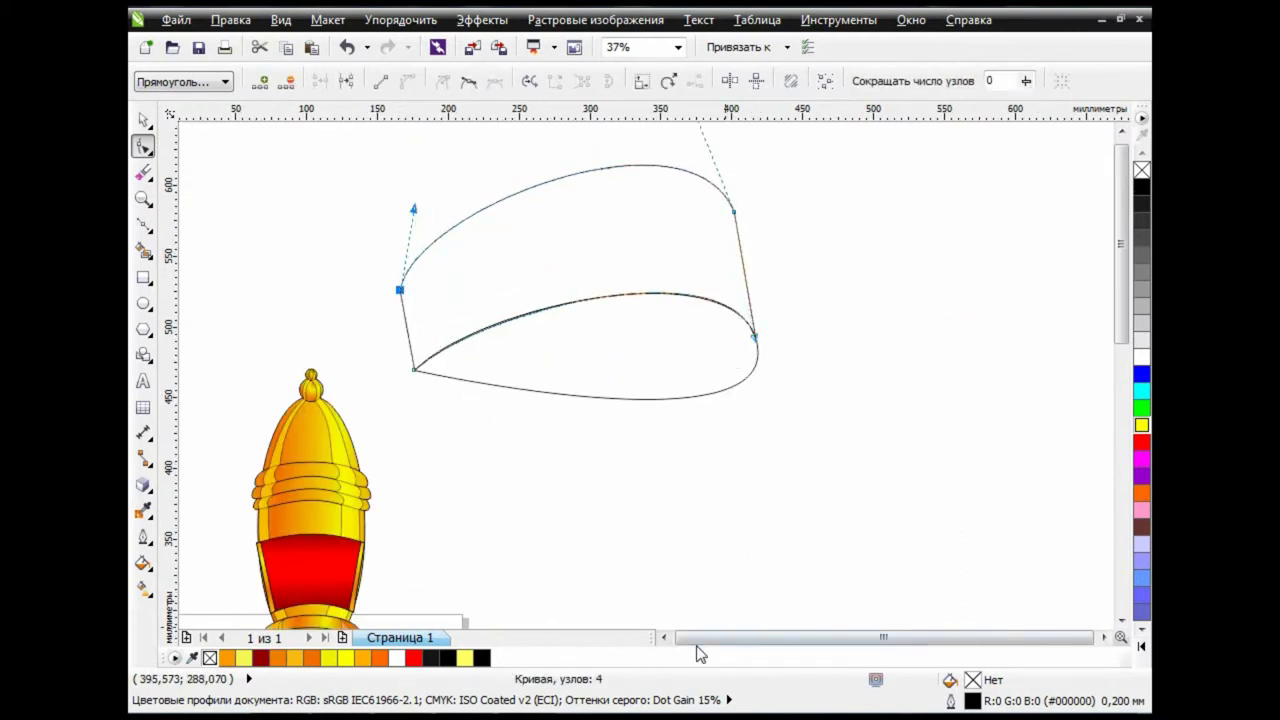
{"action": "left_click", "coordinate": [663, 637]}
{"action": "left_click", "coordinate": [143, 119]}
{"action": "left_click", "coordinate": [692, 442]}
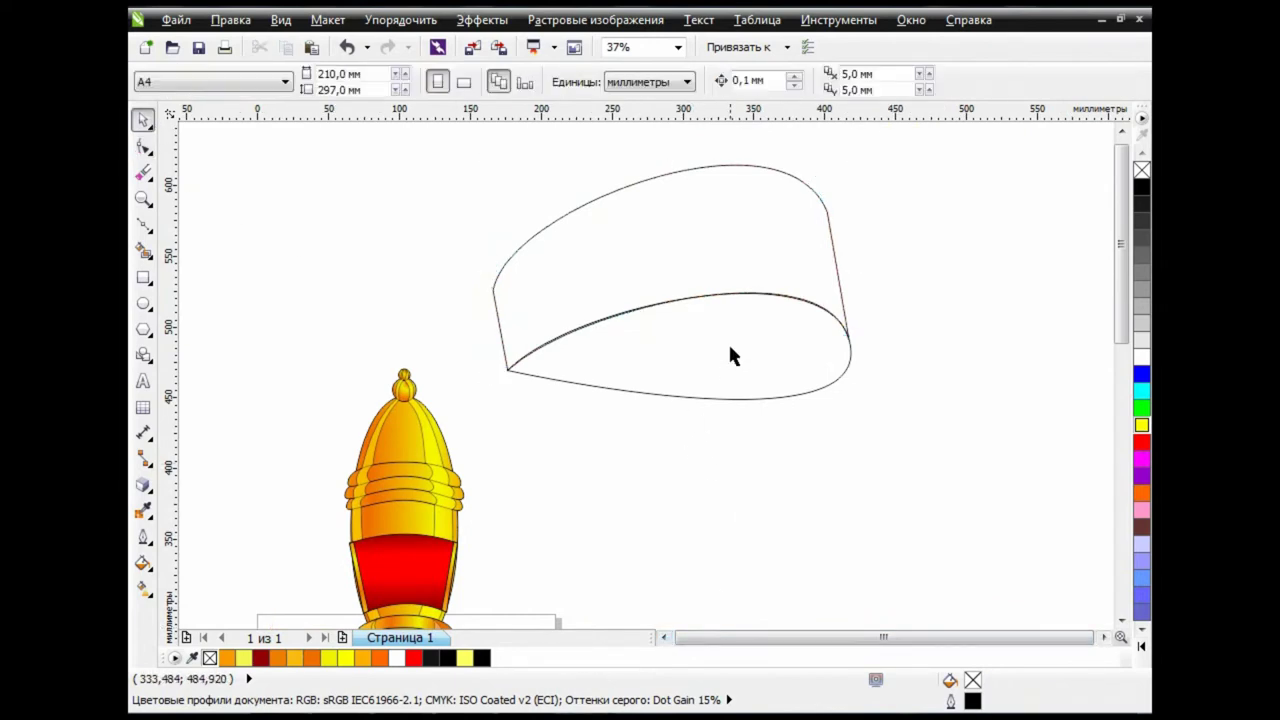
{"action": "left_click", "coordinate": [635, 396]}
Copy the red band's fill onto the inner curve and stretch its gradient tip to tip
{"action": "left_click", "coordinate": [230, 19]}
{"action": "left_click", "coordinate": [305, 297]}
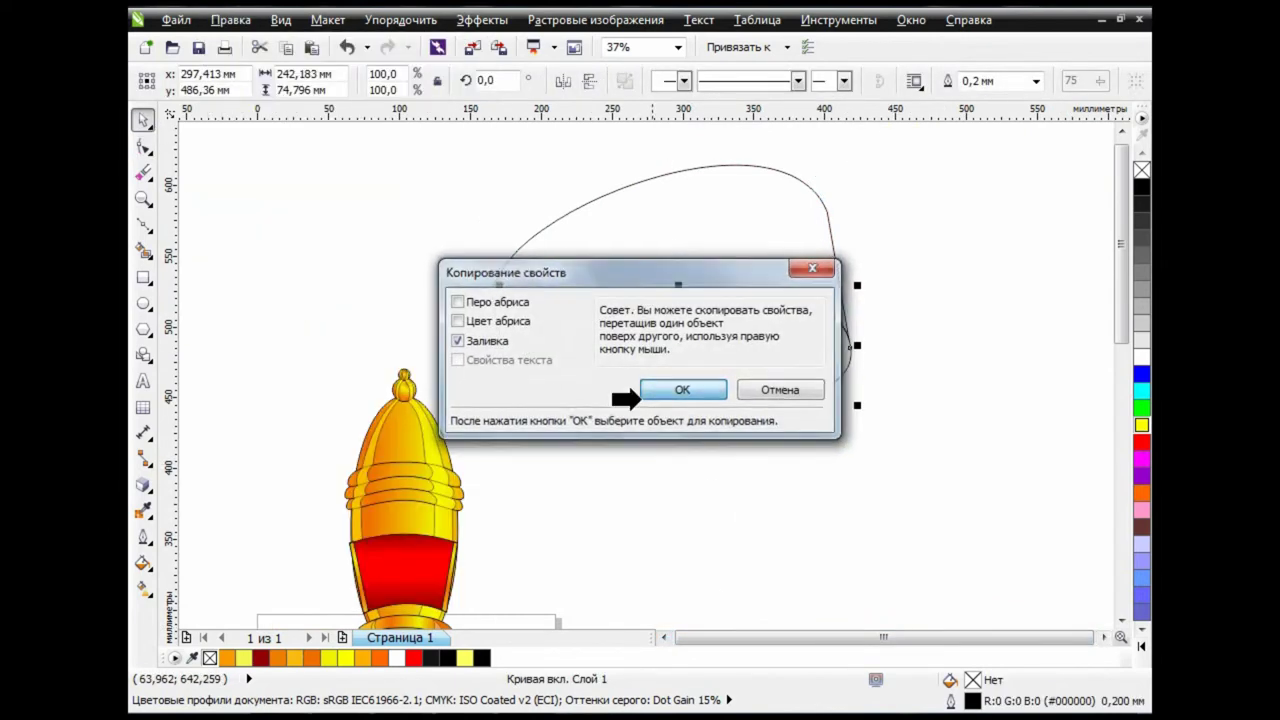
{"action": "left_click", "coordinate": [642, 396]}
{"action": "left_click", "coordinate": [397, 580]}
{"action": "key", "text": "g"}
{"action": "mouse_move", "coordinate": [677, 400]}
{"action": "left_mouse_down"}
{"action": "mouse_move", "coordinate": [543, 351]}
{"action": "mouse_move", "coordinate": [514, 366]}
{"action": "left_mouse_up"}
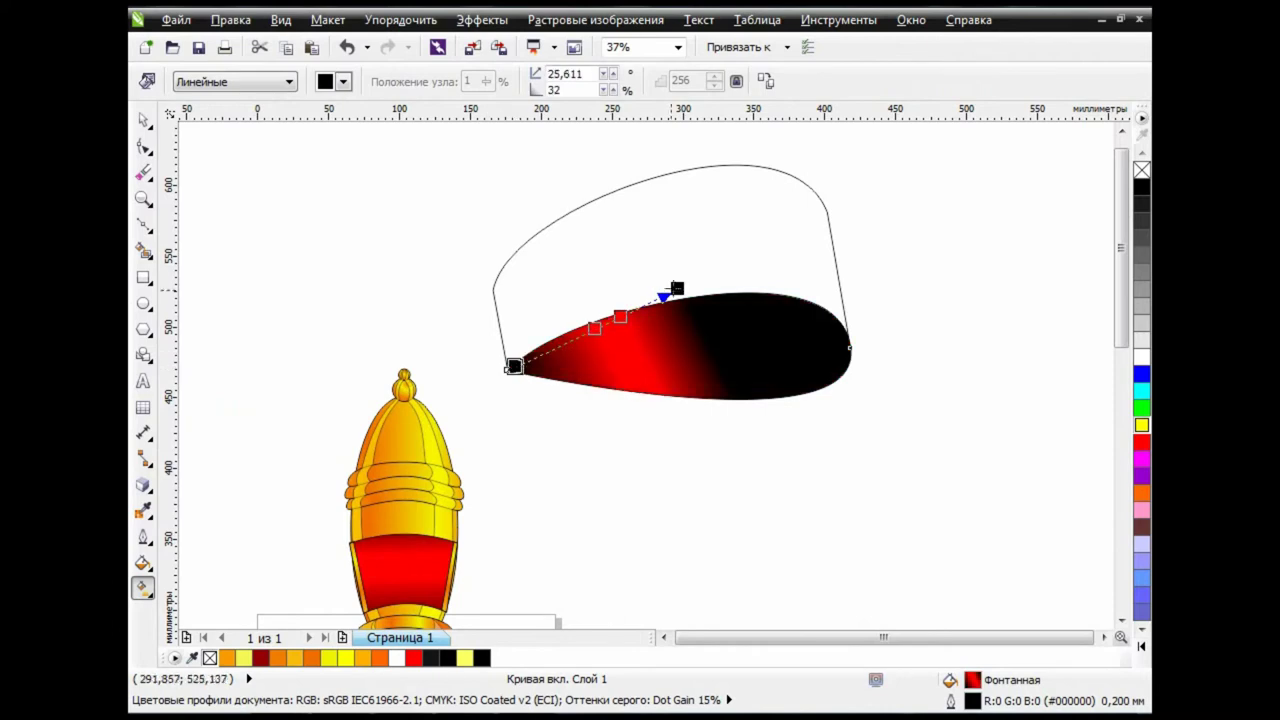
{"action": "left_click_drag", "start_coordinate": [677, 289], "coordinate": [858, 351]}
Recolour the gradient's 65% and 49% stops to darker reds
{"action": "left_click", "coordinate": [738, 357]}
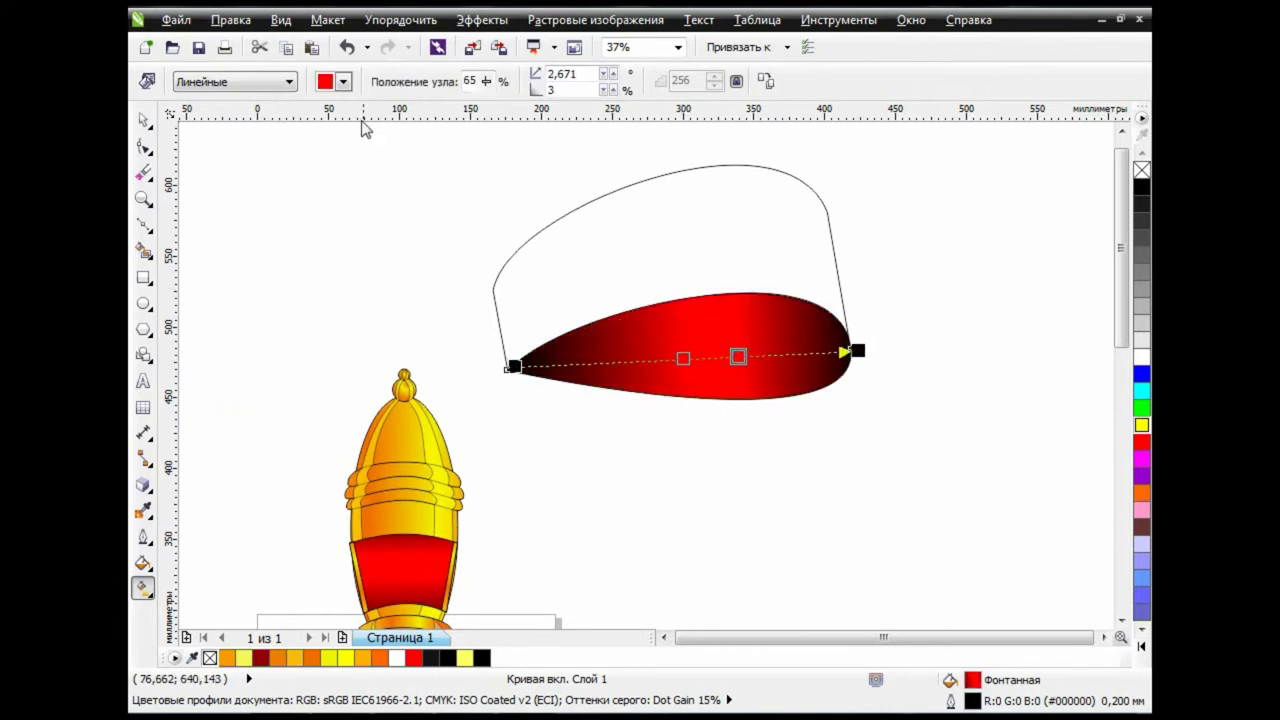
{"action": "left_click", "coordinate": [343, 81]}
{"action": "left_click", "coordinate": [380, 234]}
{"action": "left_click", "coordinate": [457, 203]}
{"action": "left_click", "coordinate": [626, 375]}
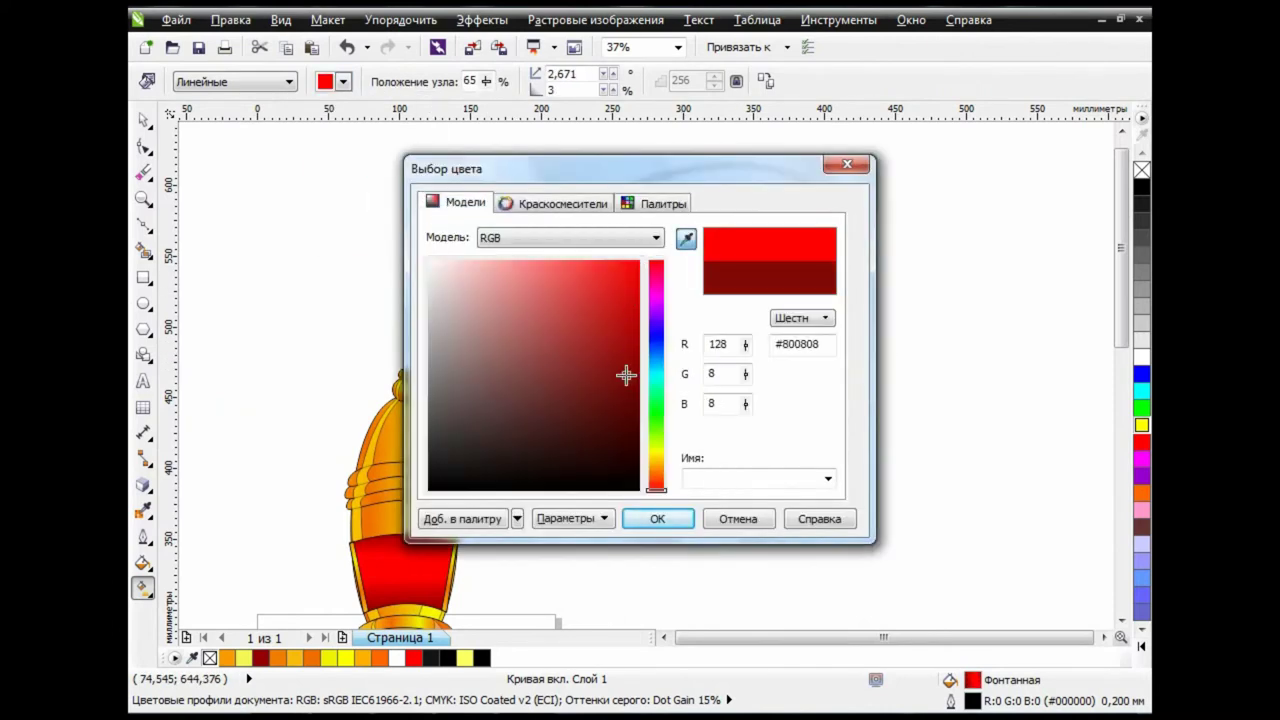
{"action": "left_click", "coordinate": [658, 519]}
{"action": "left_click", "coordinate": [683, 358]}
{"action": "left_click", "coordinate": [343, 81]}
{"action": "left_click", "coordinate": [378, 234]}
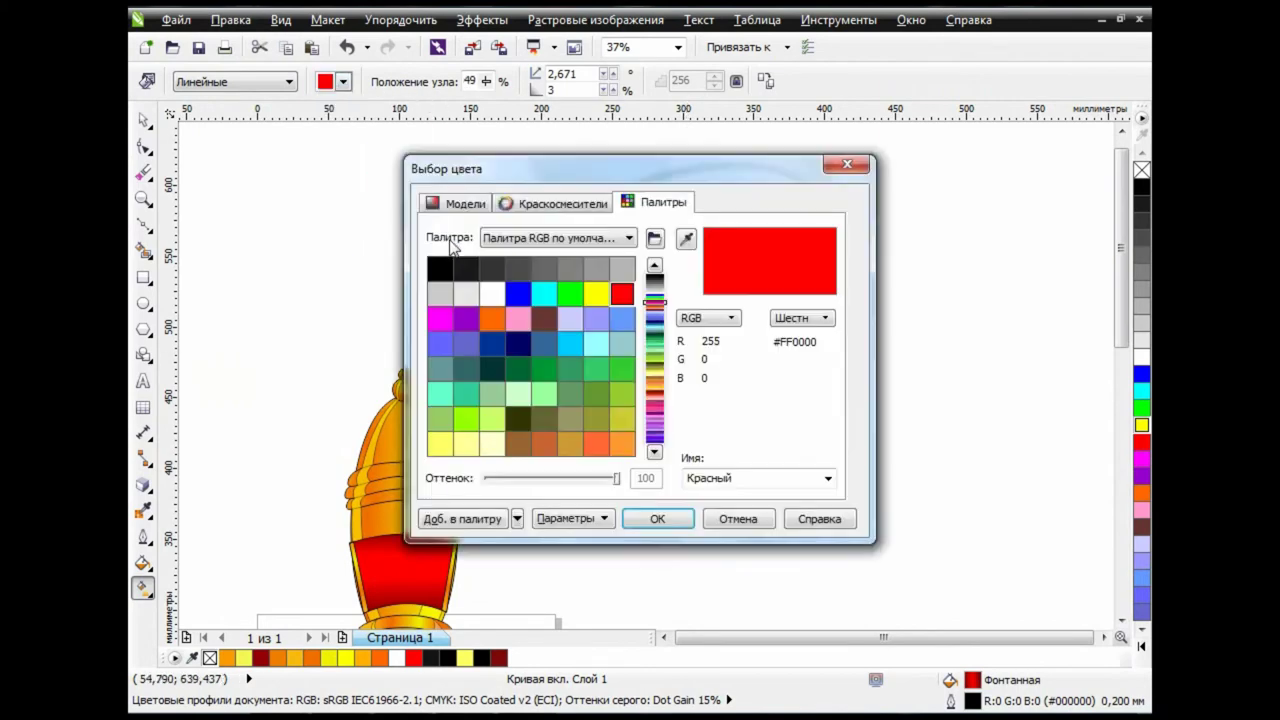
{"action": "left_click", "coordinate": [457, 203]}
{"action": "left_click", "coordinate": [636, 353]}
{"action": "left_click", "coordinate": [641, 526]}
{"action": "key", "text": "space"}
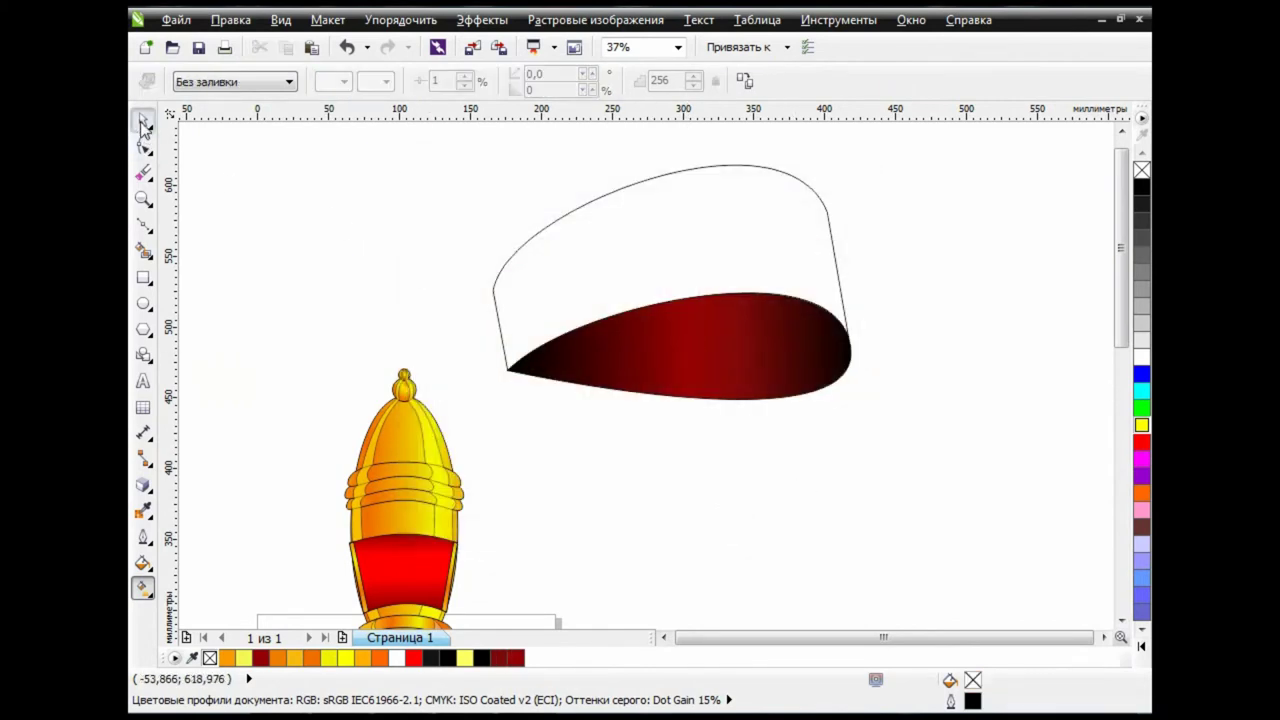
Copy the red fill onto the outer ribbon face and lay its linear gradient across the band
{"action": "left_click", "coordinate": [232, 19]}
{"action": "left_click", "coordinate": [300, 300]}
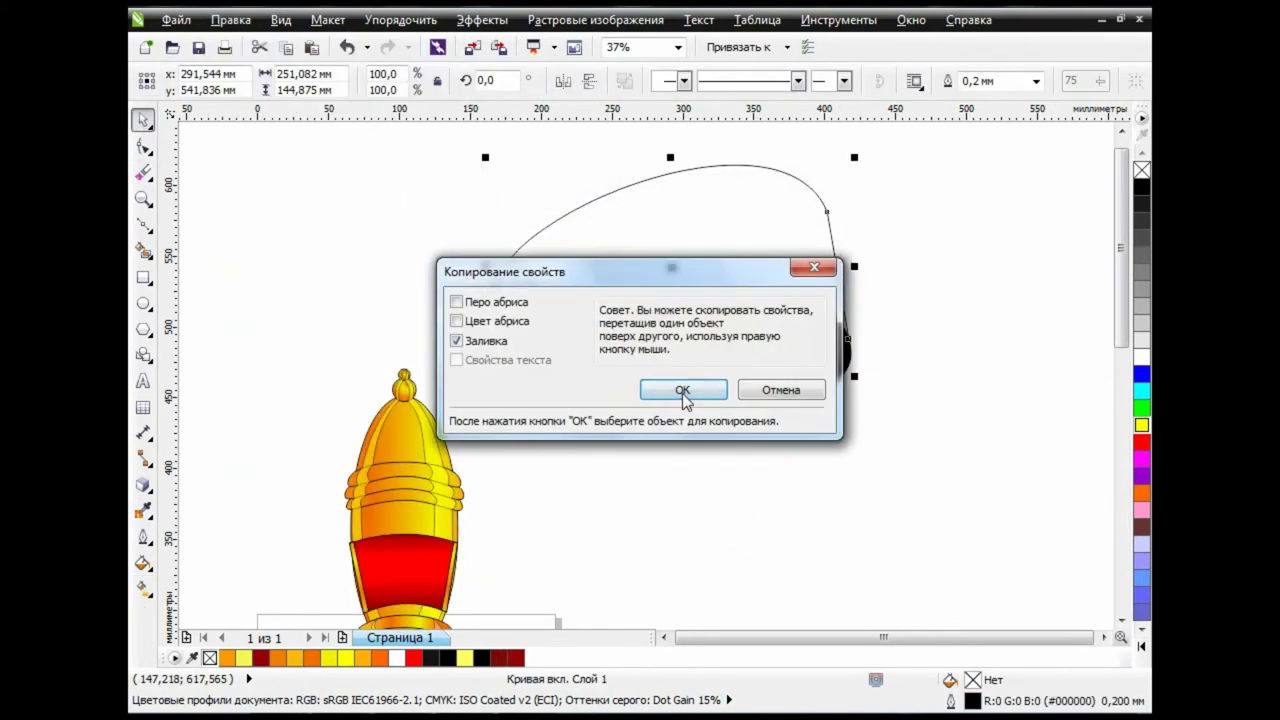
{"action": "left_click", "coordinate": [846, 383]}
{"action": "left_click", "coordinate": [405, 580]}
{"action": "left_click", "coordinate": [143, 588]}
{"action": "left_click_drag", "start_coordinate": [499, 324], "coordinate": [896, 224]}
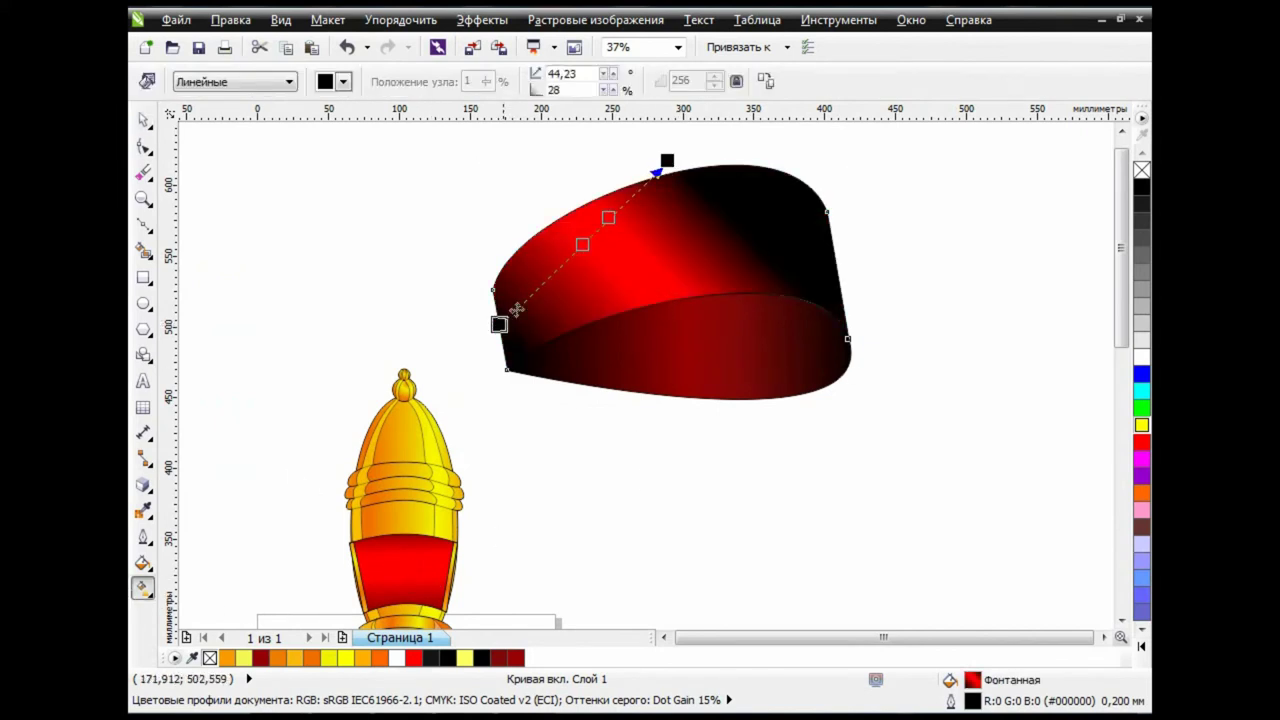
{"action": "left_click_drag", "start_coordinate": [499, 324], "coordinate": [442, 347]}
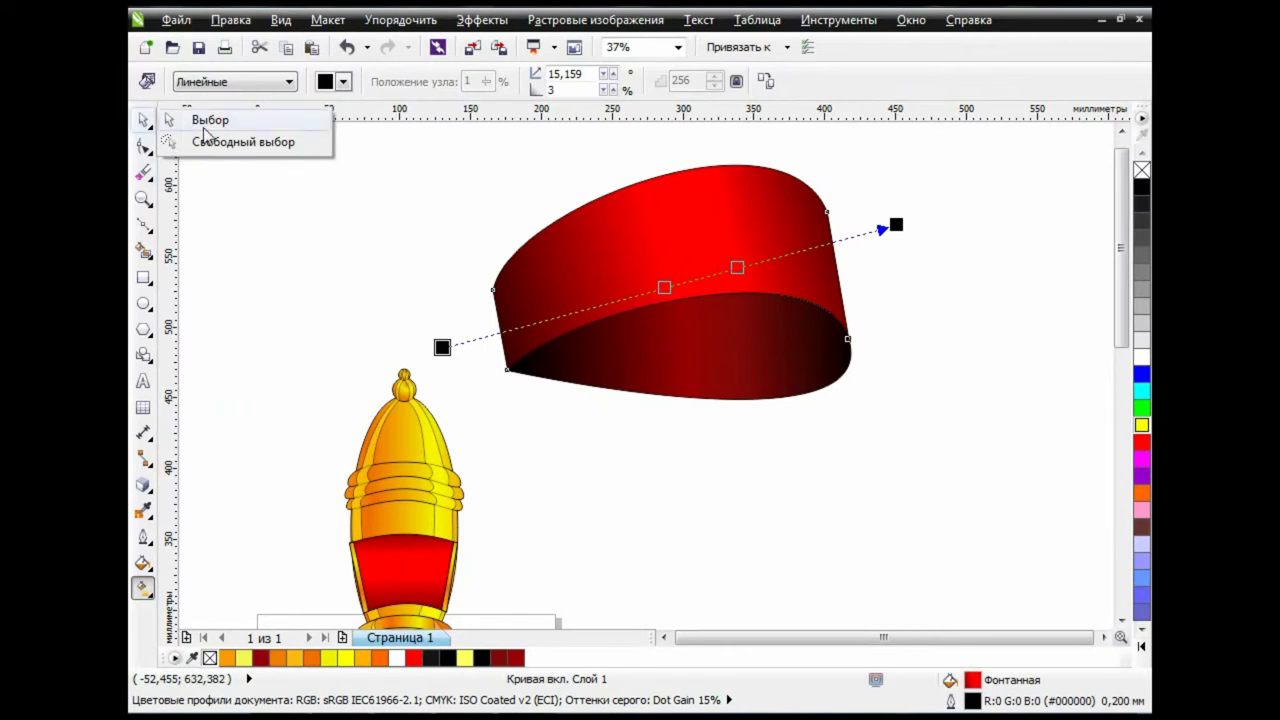
Nudge the red band into place and widen it slightly
{"action": "left_click", "coordinate": [210, 119]}
{"action": "left_click", "coordinate": [740, 473]}
{"action": "left_click", "coordinate": [720, 351]}
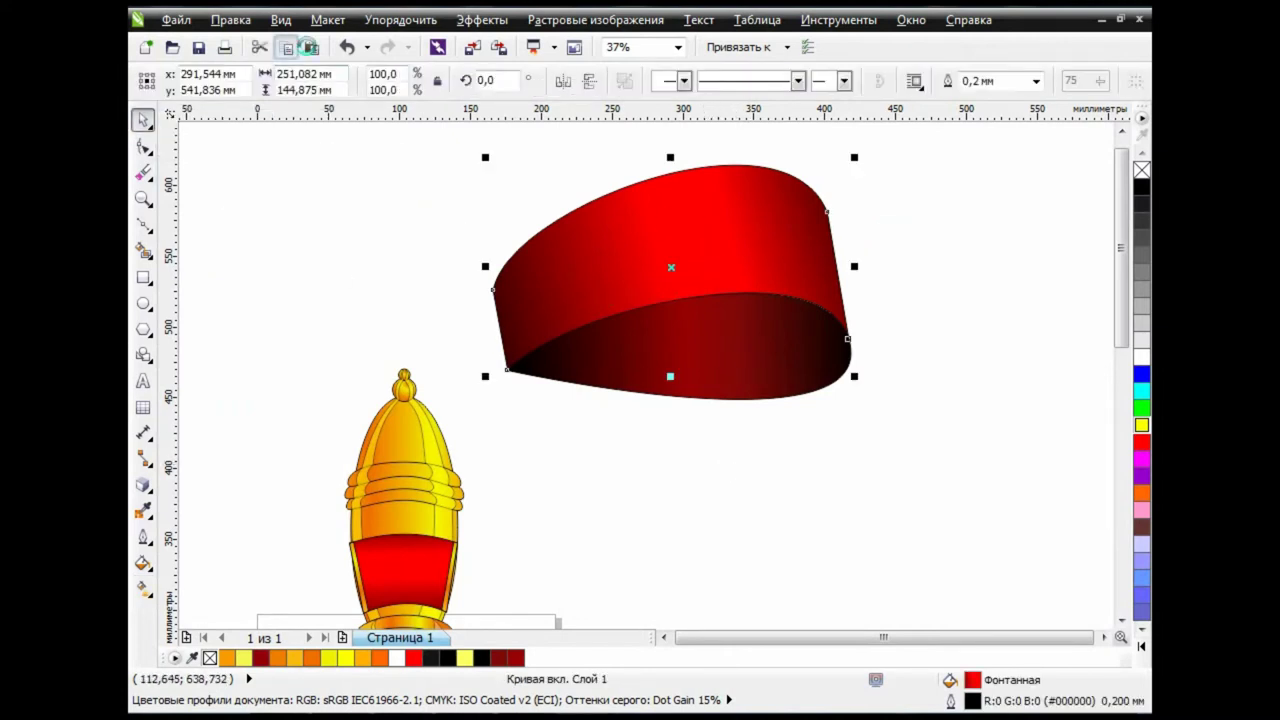
{"action": "left_click_drag", "start_coordinate": [664, 217], "coordinate": [671, 231]}
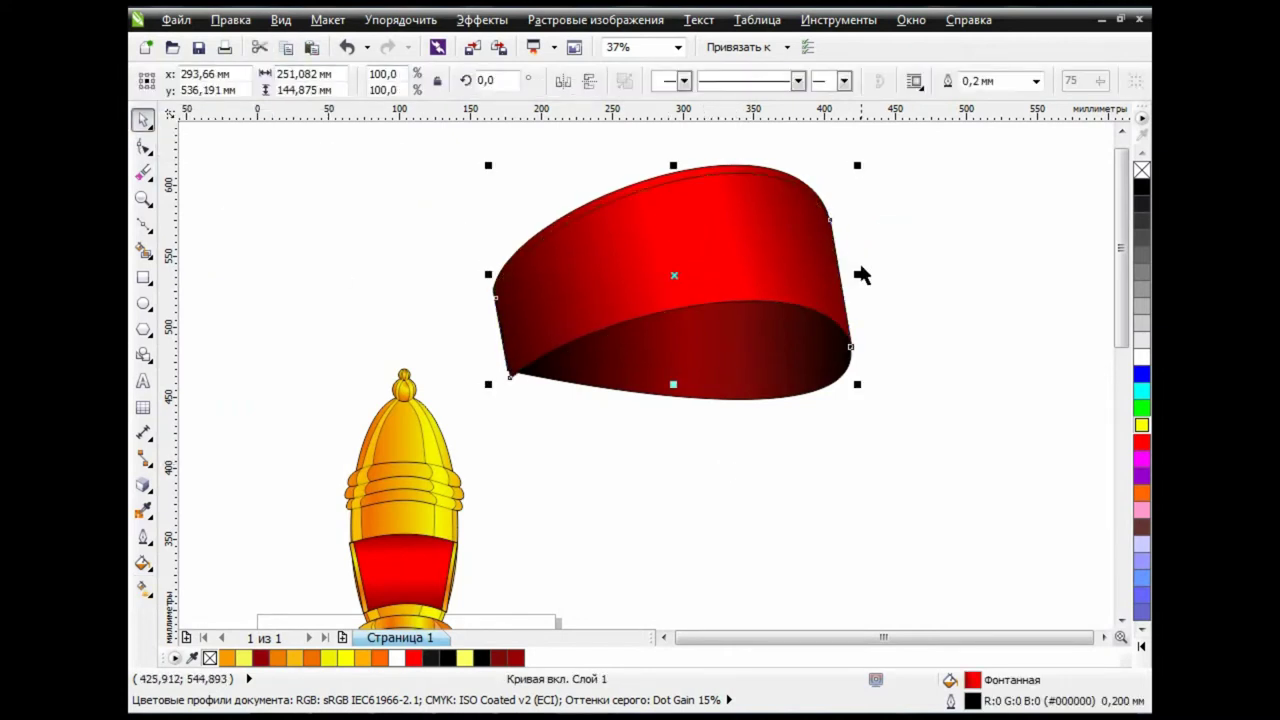
{"action": "left_click_drag", "start_coordinate": [862, 274], "coordinate": [868, 274]}
{"action": "left_click", "coordinate": [143, 250]}
Fill the band's top-edge strip yellow, then nudge the red band up and narrow it slightly
{"action": "left_click", "coordinate": [378, 82]}
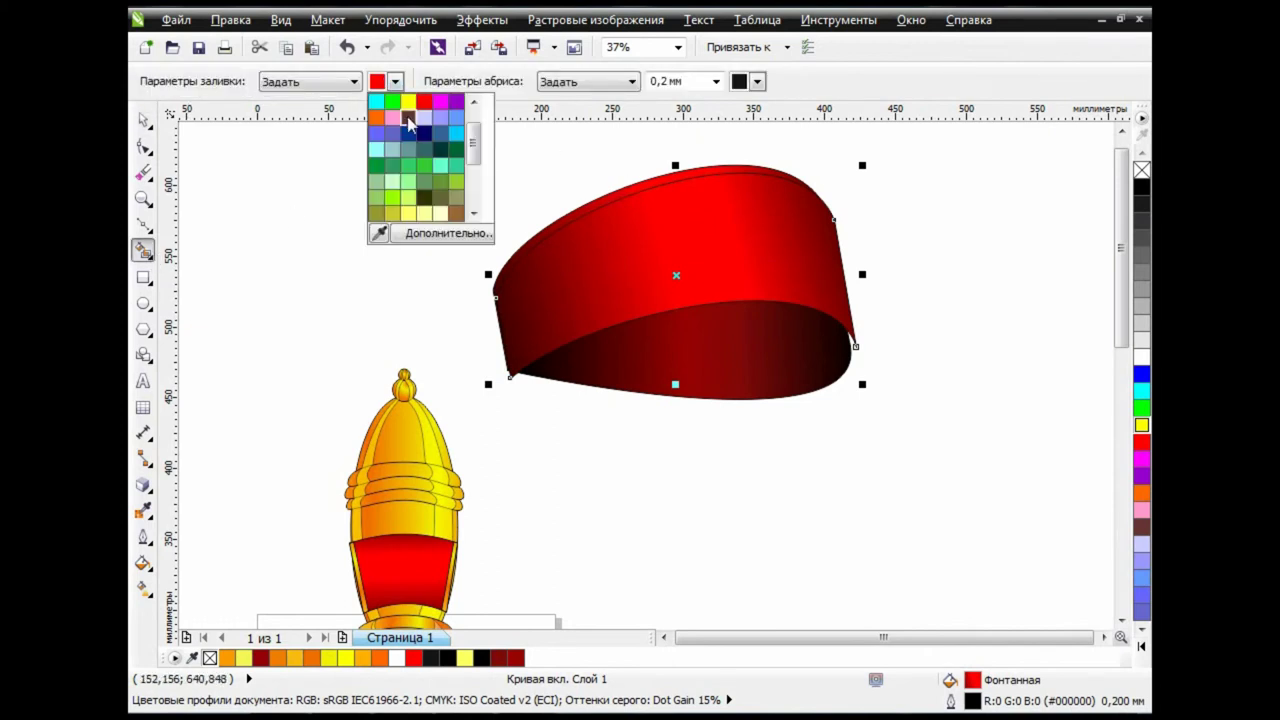
{"action": "left_click", "coordinate": [420, 120]}
{"action": "left_click", "coordinate": [143, 120]}
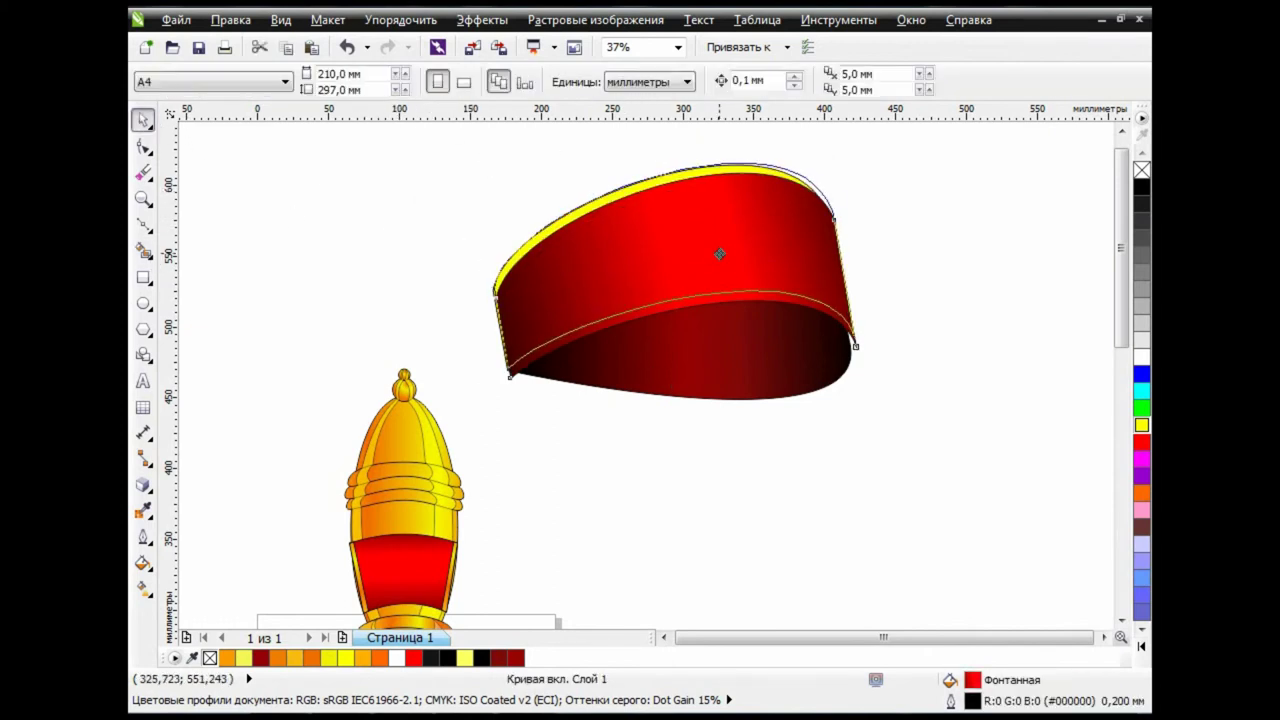
{"action": "left_click", "coordinate": [716, 264]}
{"action": "left_click_drag", "start_coordinate": [716, 264], "coordinate": [716, 260]}
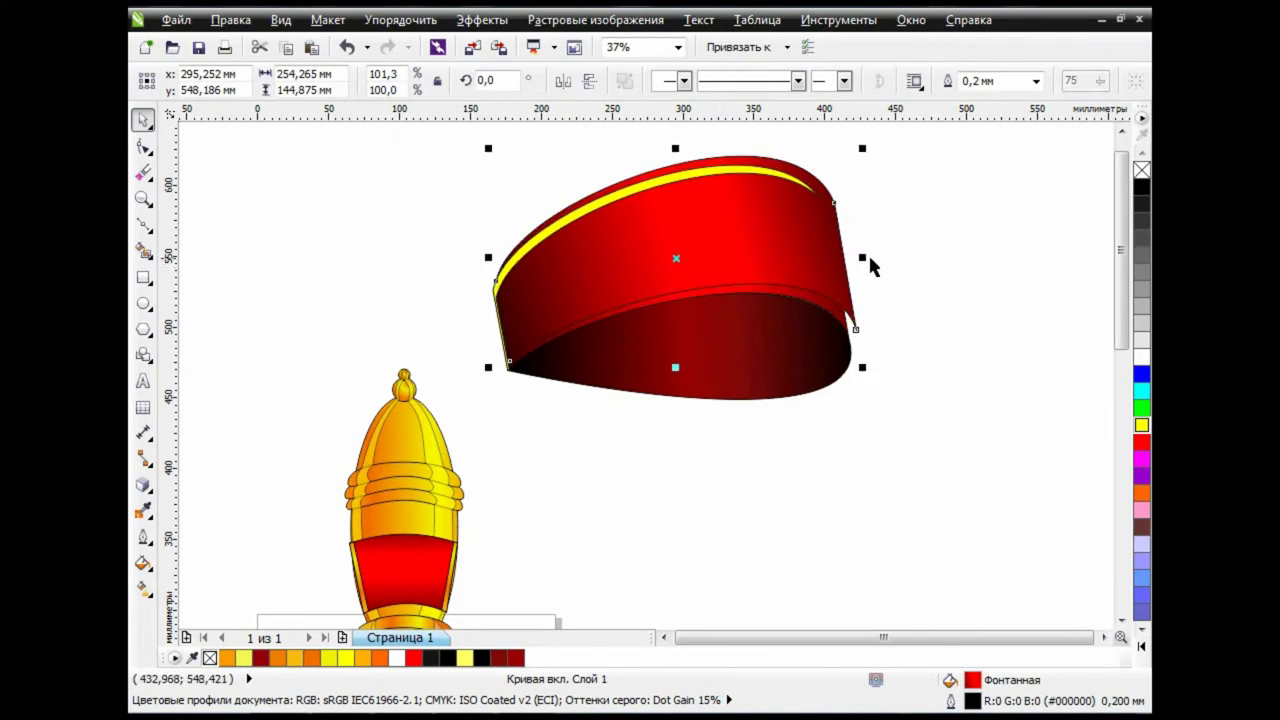
{"action": "left_click_drag", "start_coordinate": [862, 257], "coordinate": [856, 258]}
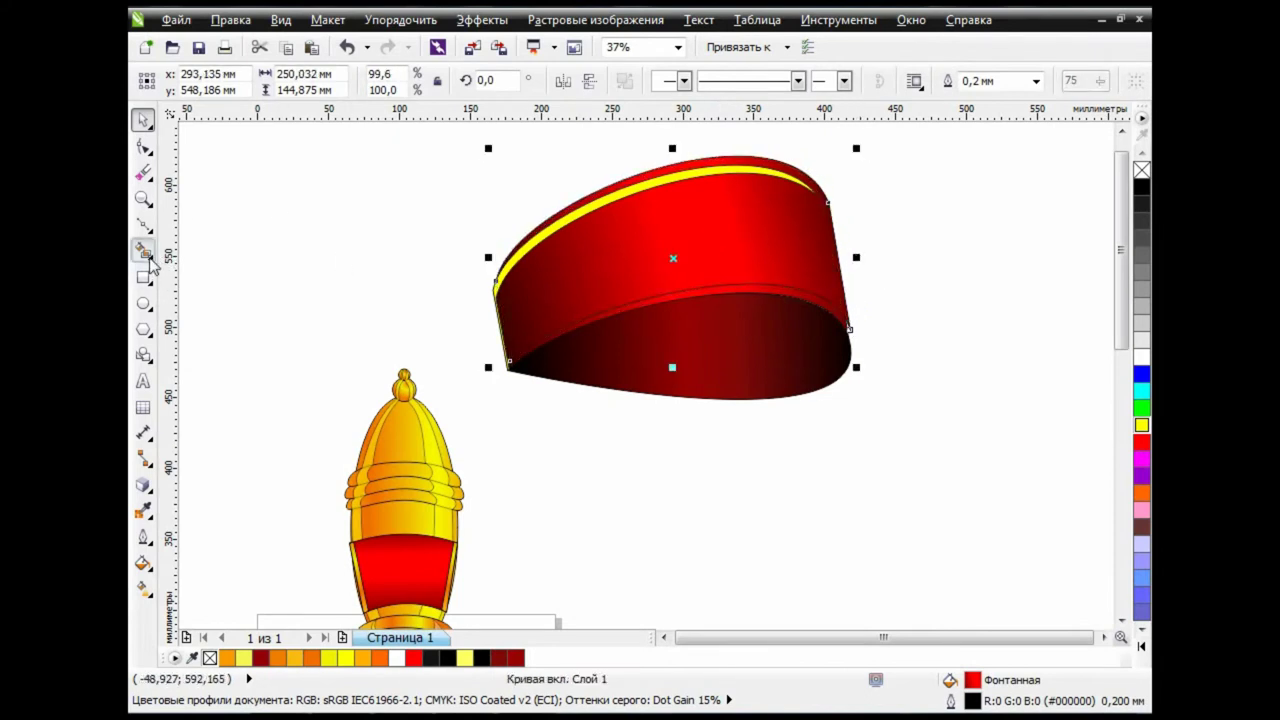
Smart Fill the gap along the band's lower edge with yellow
{"action": "left_click", "coordinate": [145, 253]}
{"action": "left_click", "coordinate": [672, 295]}
{"action": "key", "text": "space"}
{"action": "left_click", "coordinate": [395, 285]}
Zoom in and reselect the red band to inspect the new yellow trim
{"action": "scroll", "coordinate": [476, 326], "scroll_direction": "up", "scroll_amount": 2}
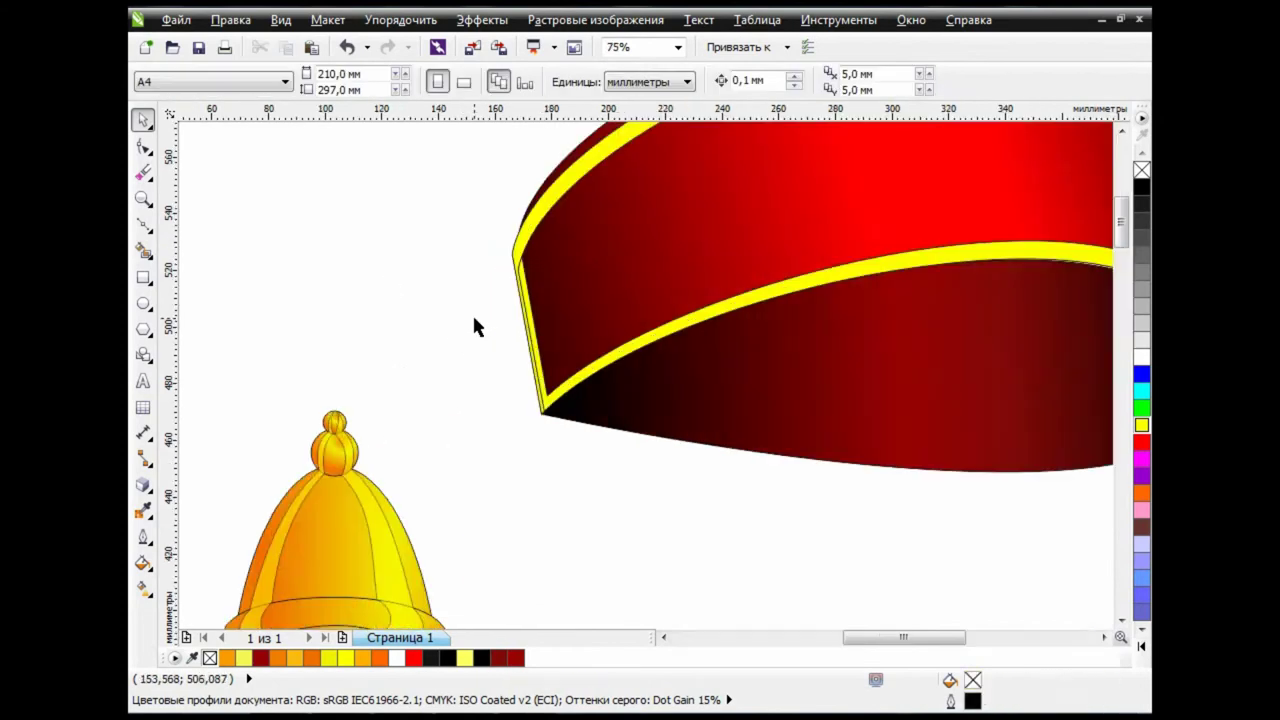
{"action": "scroll", "coordinate": [623, 477], "scroll_direction": "up", "scroll_amount": 2}
{"action": "left_click", "coordinate": [671, 403]}
{"action": "scroll", "coordinate": [808, 297], "scroll_direction": "down", "scroll_amount": 2}
{"action": "key", "text": "Escape"}
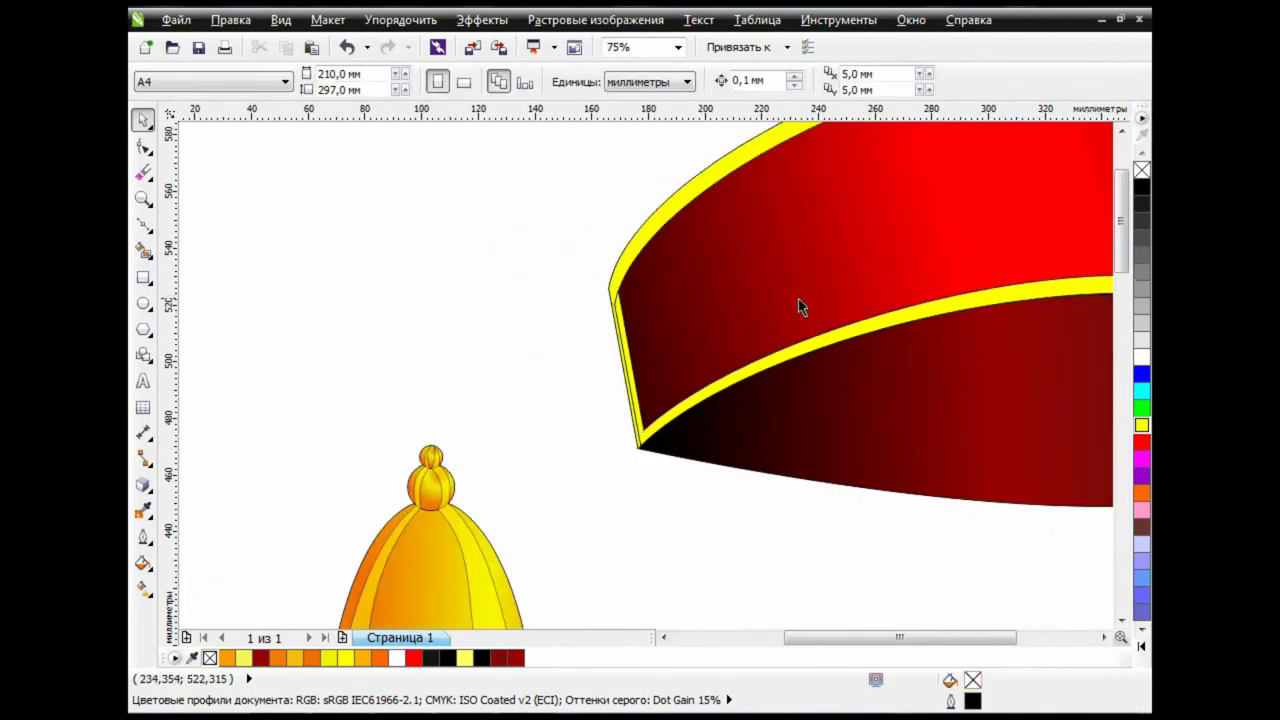
{"action": "scroll", "coordinate": [740, 412], "scroll_direction": "down", "scroll_amount": 2}
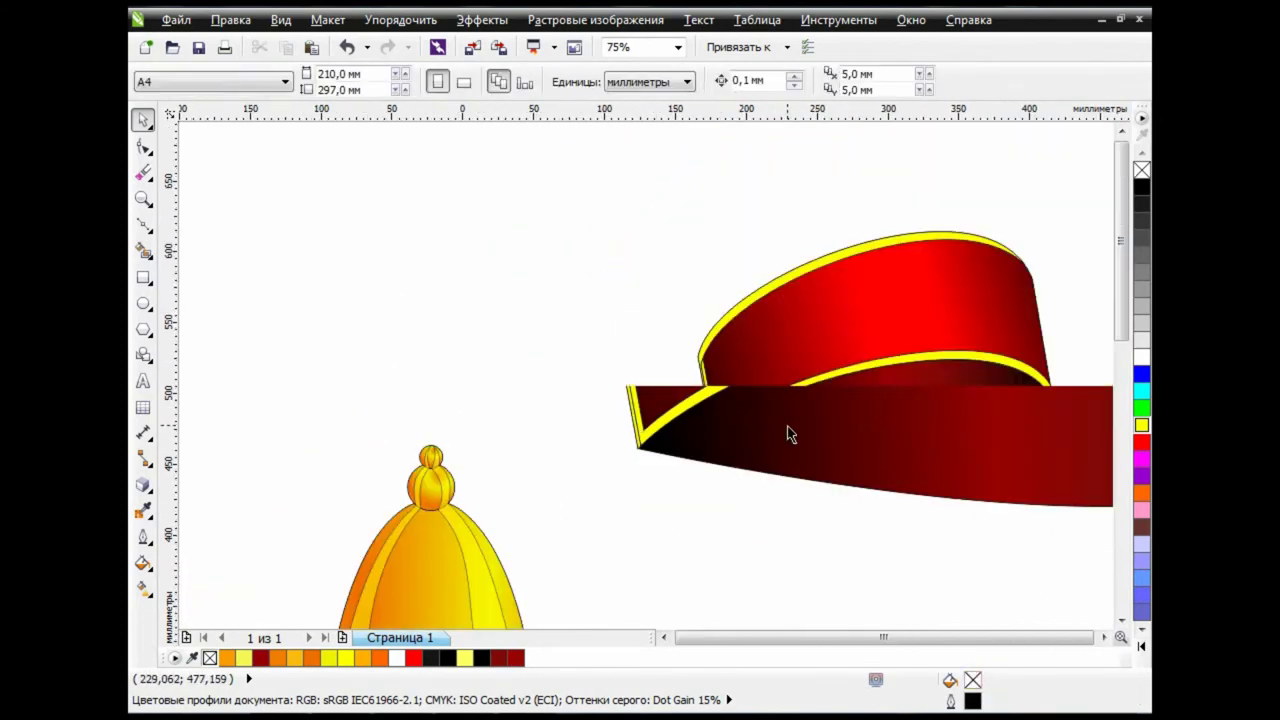
{"action": "left_click", "coordinate": [1104, 637]}
{"action": "left_click", "coordinate": [757, 233]}
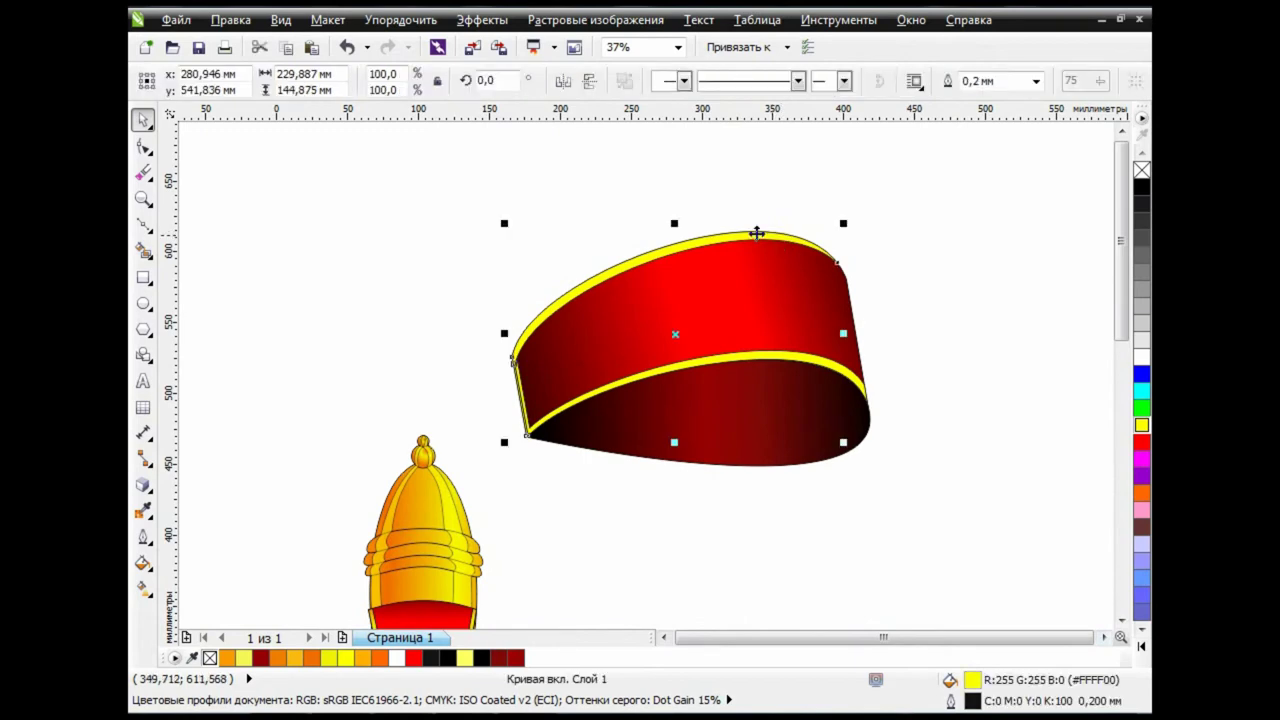
Copy the bell dome's fill onto both yellow rim stripes
{"action": "left_click", "coordinate": [640, 388], "text": "shift"}
{"action": "left_click", "coordinate": [231, 19]}
{"action": "left_click", "coordinate": [329, 263]}
{"action": "left_click", "coordinate": [763, 386]}
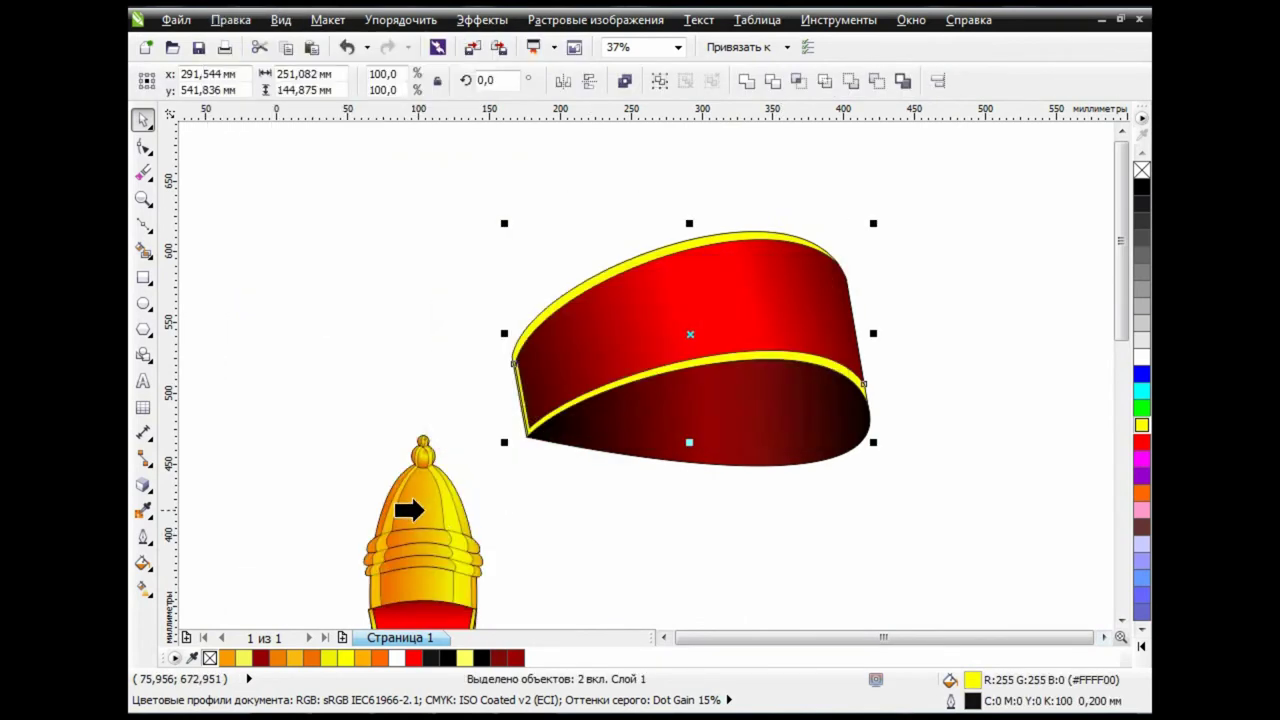
{"action": "left_click", "coordinate": [424, 510]}
{"action": "left_click", "coordinate": [539, 443]}
Shift the gradients of the red band and the orange rim to the left
{"action": "left_click", "coordinate": [620, 277]}
{"action": "left_click", "coordinate": [143, 588]}
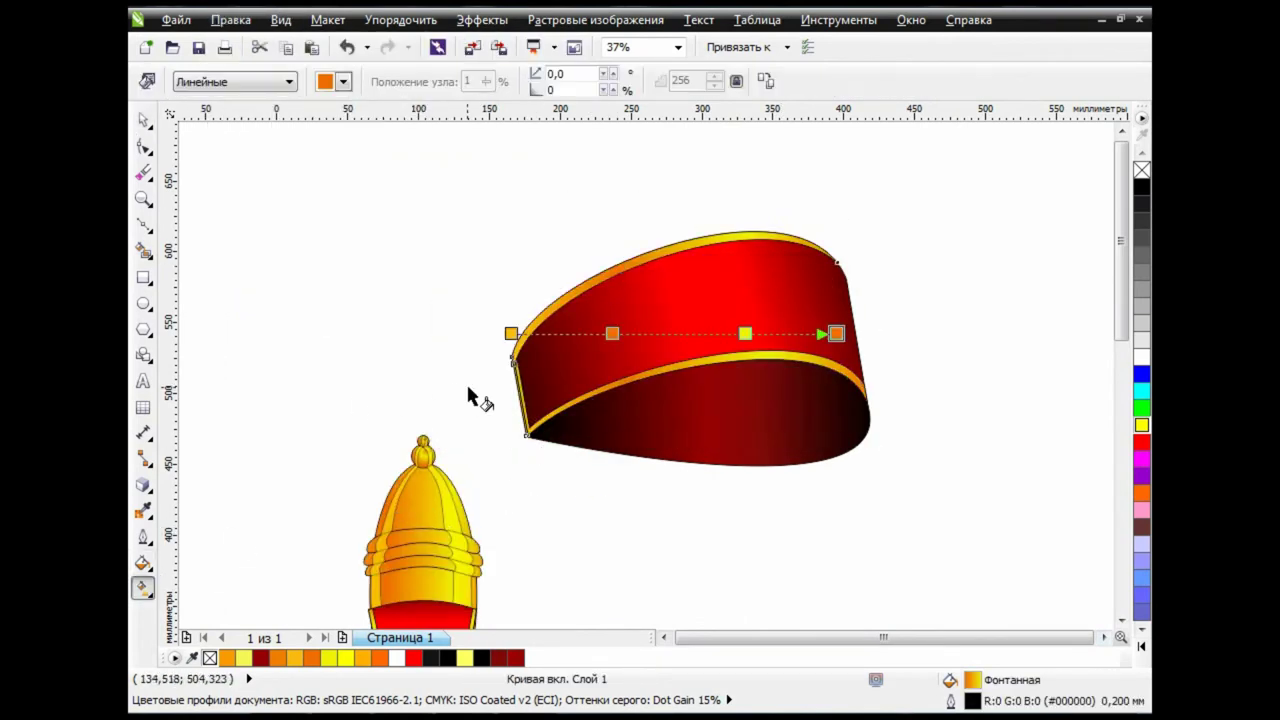
{"action": "left_click_drag", "start_coordinate": [511, 333], "coordinate": [374, 331]}
{"action": "left_click", "coordinate": [531, 423]}
{"action": "left_click_drag", "start_coordinate": [512, 390], "coordinate": [378, 391]}
{"action": "left_click", "coordinate": [143, 120]}
{"action": "left_click", "coordinate": [742, 547]}
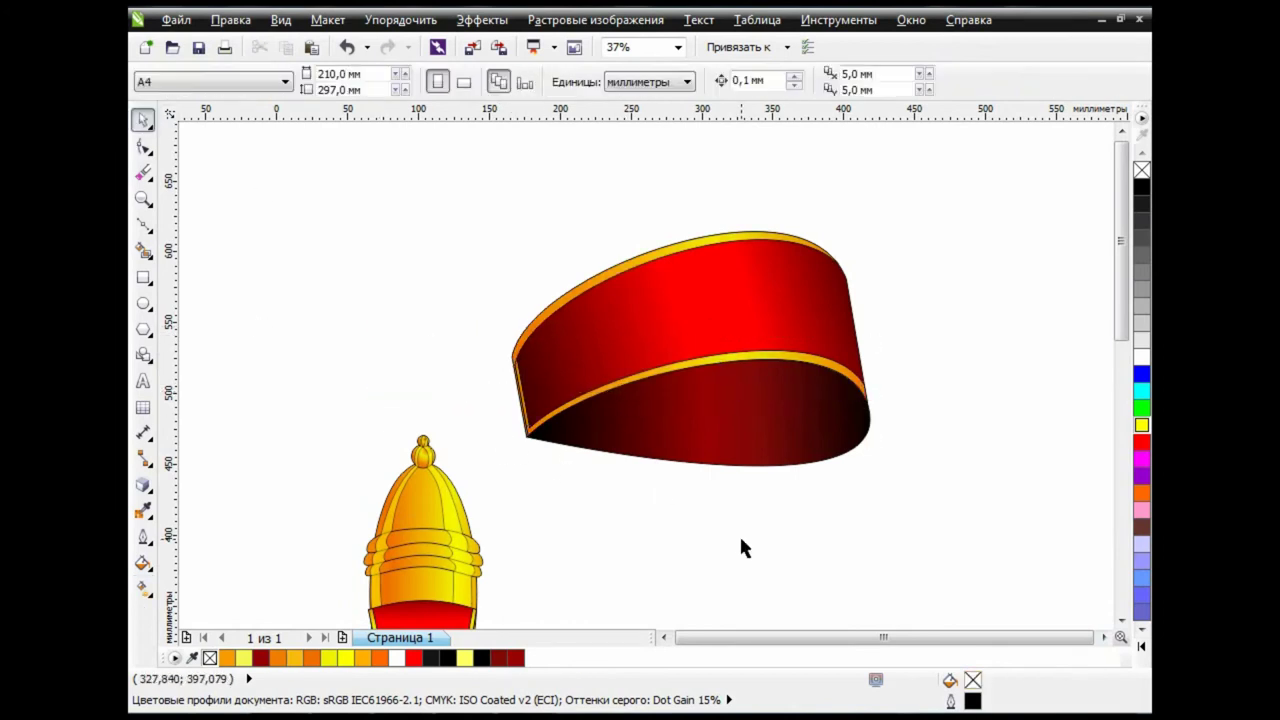
Draw a closed four-point polyline panel spanning the band from top rim to lower rim
{"action": "left_click", "coordinate": [143, 251]}
{"action": "left_click", "coordinate": [200, 354]}
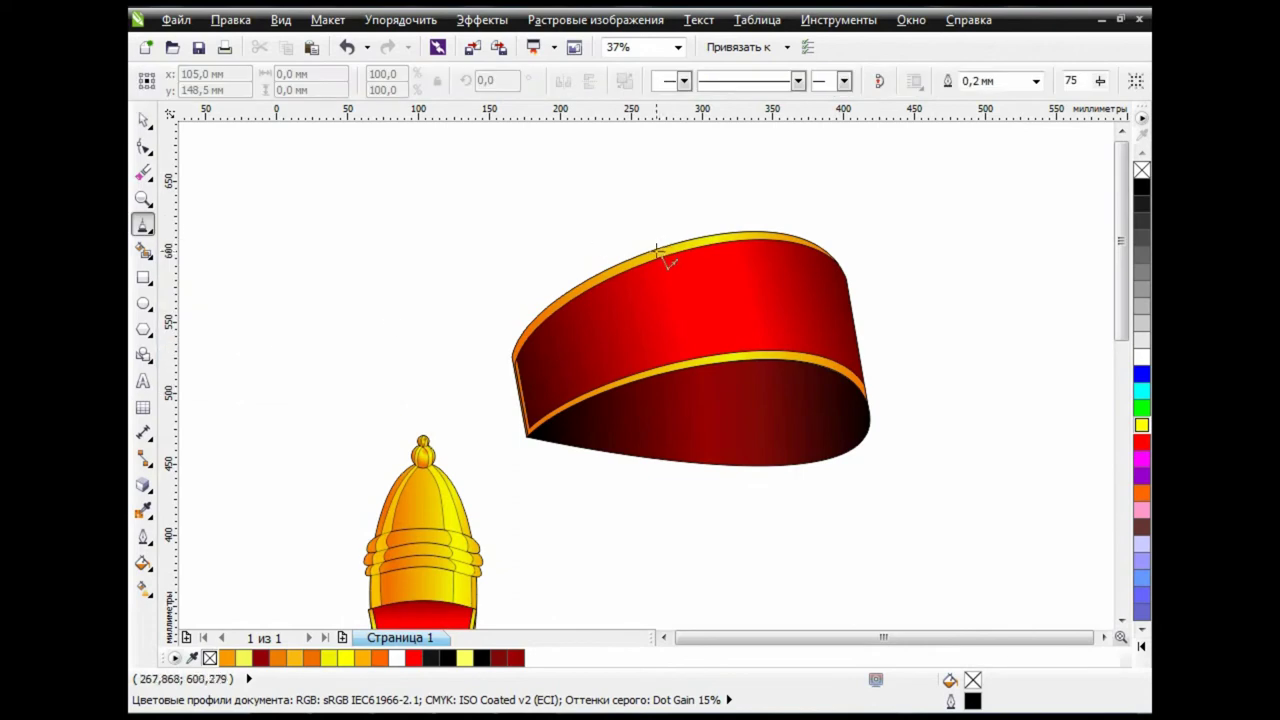
{"action": "left_click", "coordinate": [665, 249]}
{"action": "left_click", "coordinate": [773, 356]}
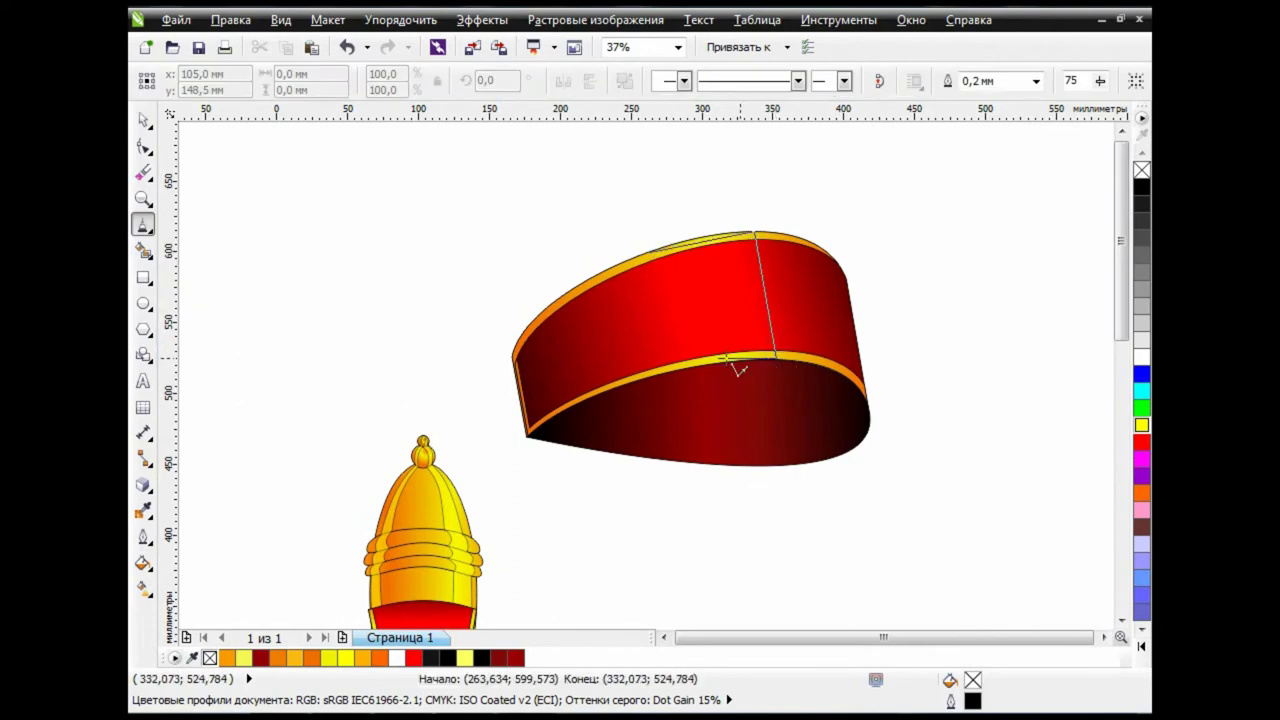
{"action": "left_click", "coordinate": [667, 372]}
{"action": "left_click", "coordinate": [650, 252]}
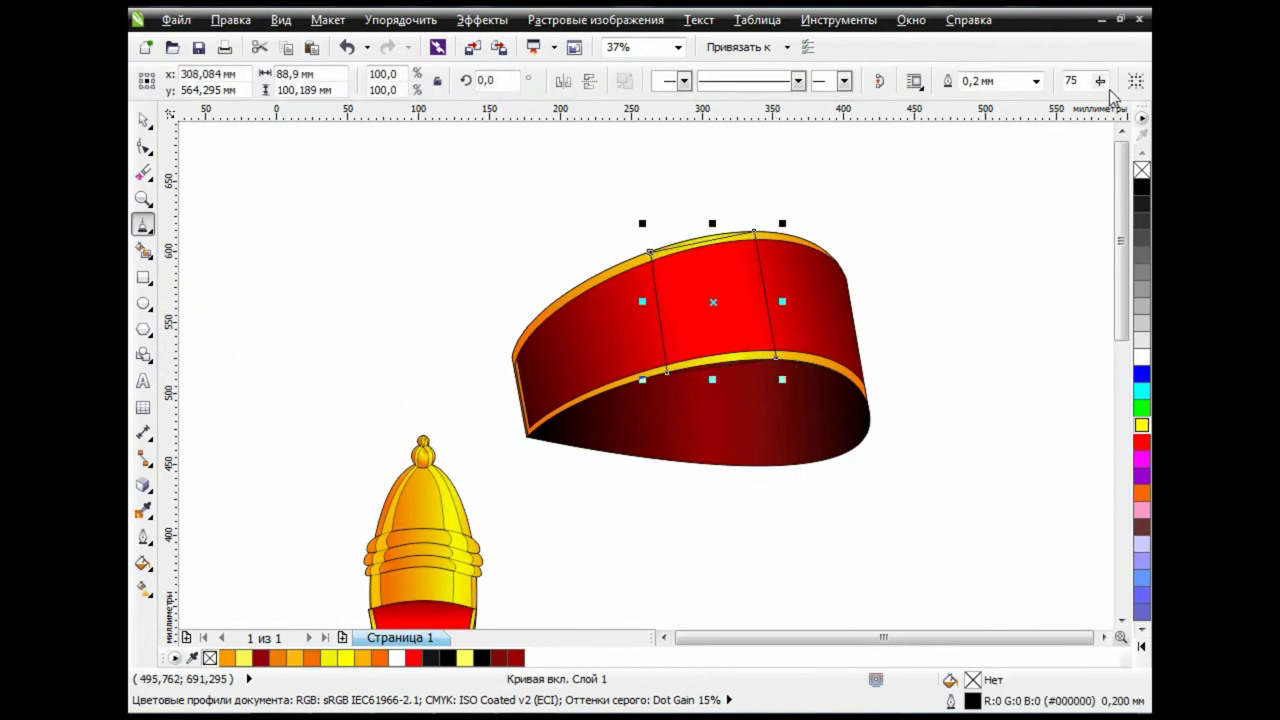
Bend the panel's top and bottom edges to follow the band's curved rims
{"action": "key", "text": "F10"}
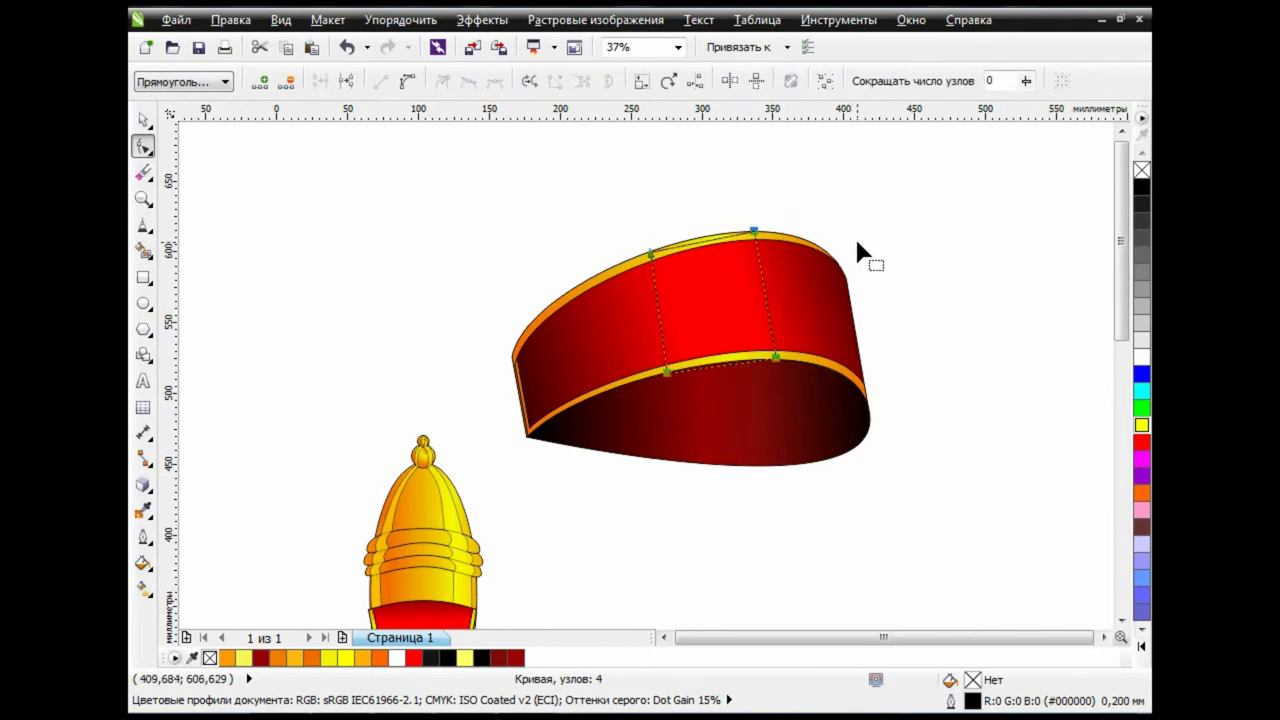
{"action": "scroll", "coordinate": [690, 228], "scroll_direction": "up", "scroll_amount": 2}
{"action": "left_click_drag", "start_coordinate": [717, 264], "coordinate": [707, 245]}
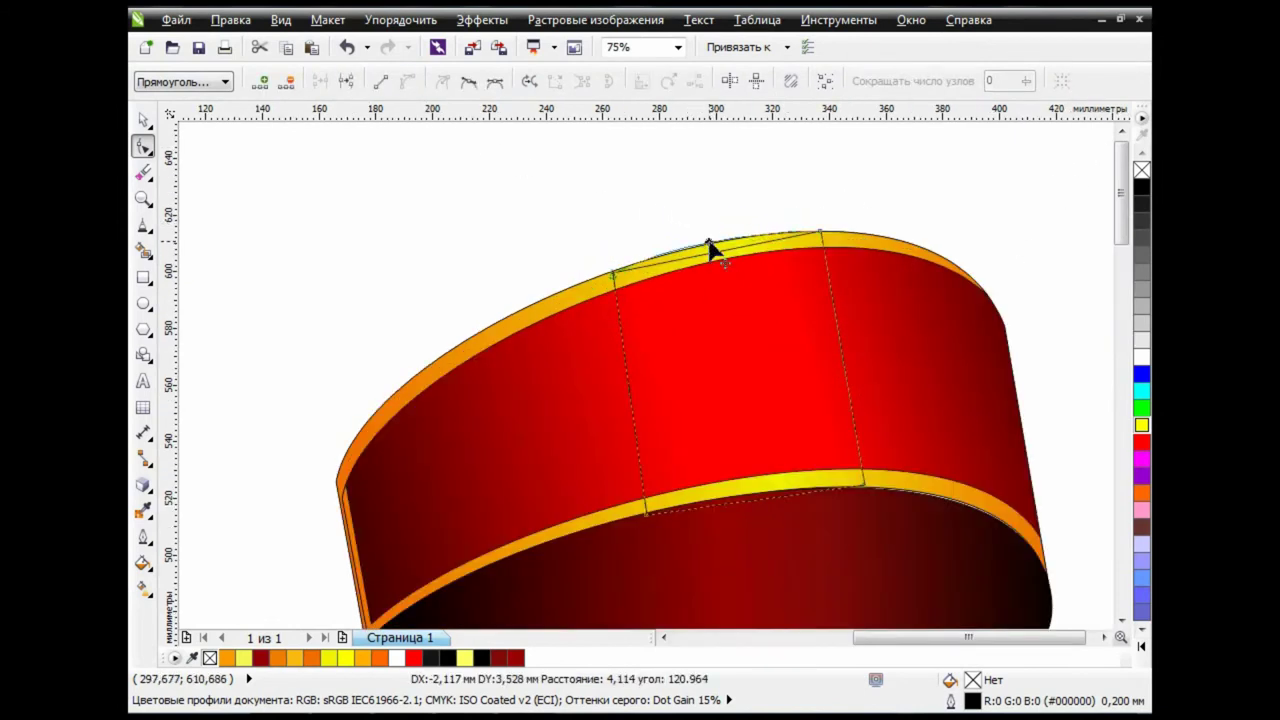
{"action": "left_click_drag", "start_coordinate": [762, 508], "coordinate": [757, 497]}
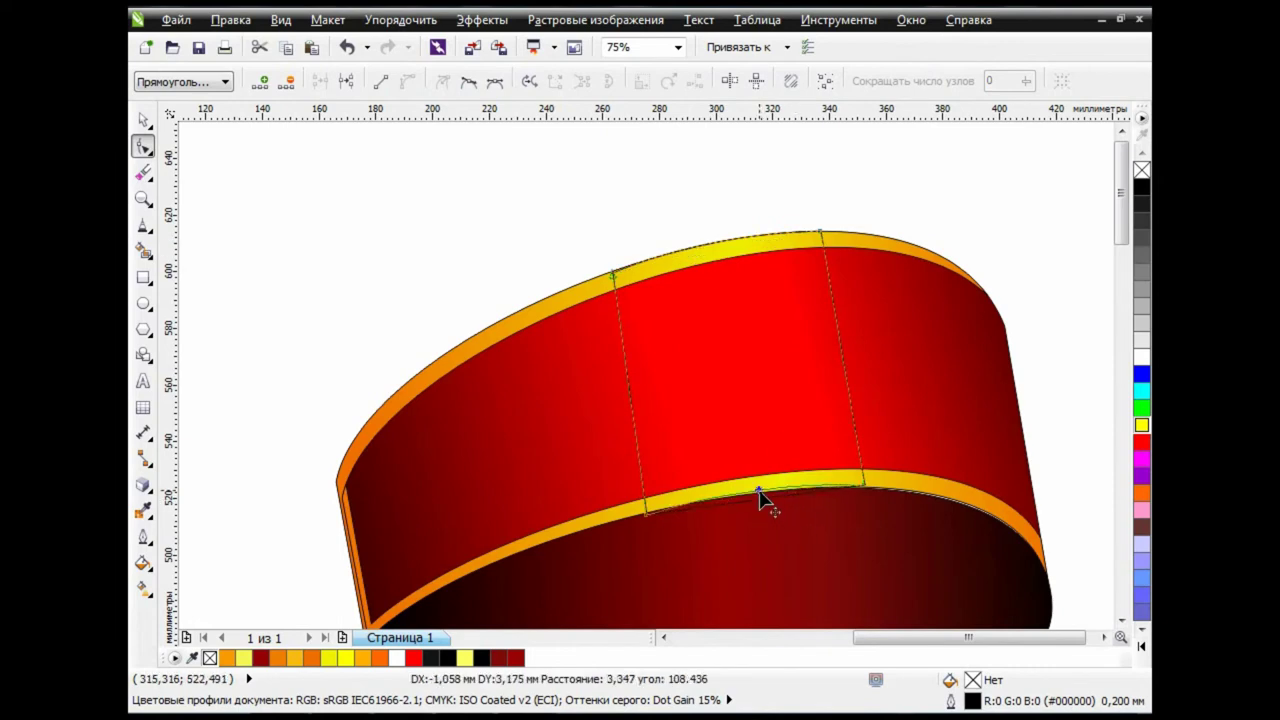
{"action": "left_click", "coordinate": [650, 515]}
Fill the panel white and fade it with a linear transparency into a glossy highlight
{"action": "left_click", "coordinate": [1141, 358]}
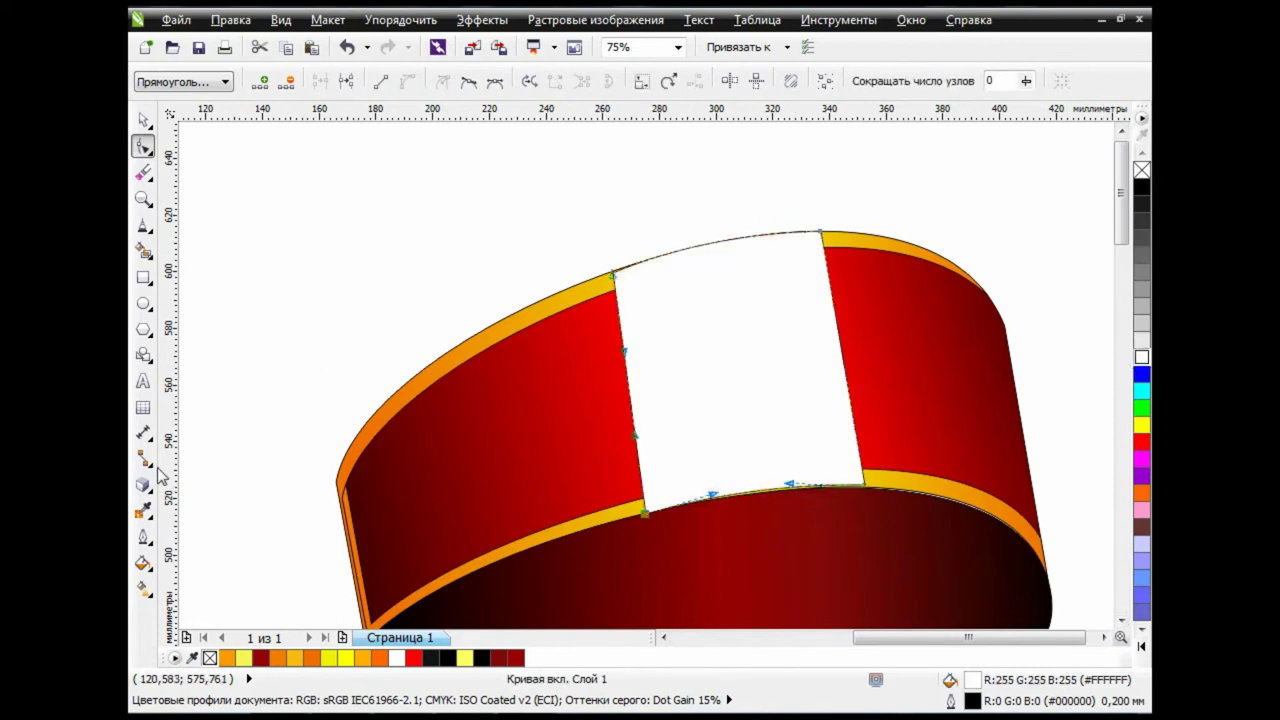
{"action": "left_click", "coordinate": [143, 511]}
{"action": "left_click", "coordinate": [143, 484]}
{"action": "left_click", "coordinate": [232, 616]}
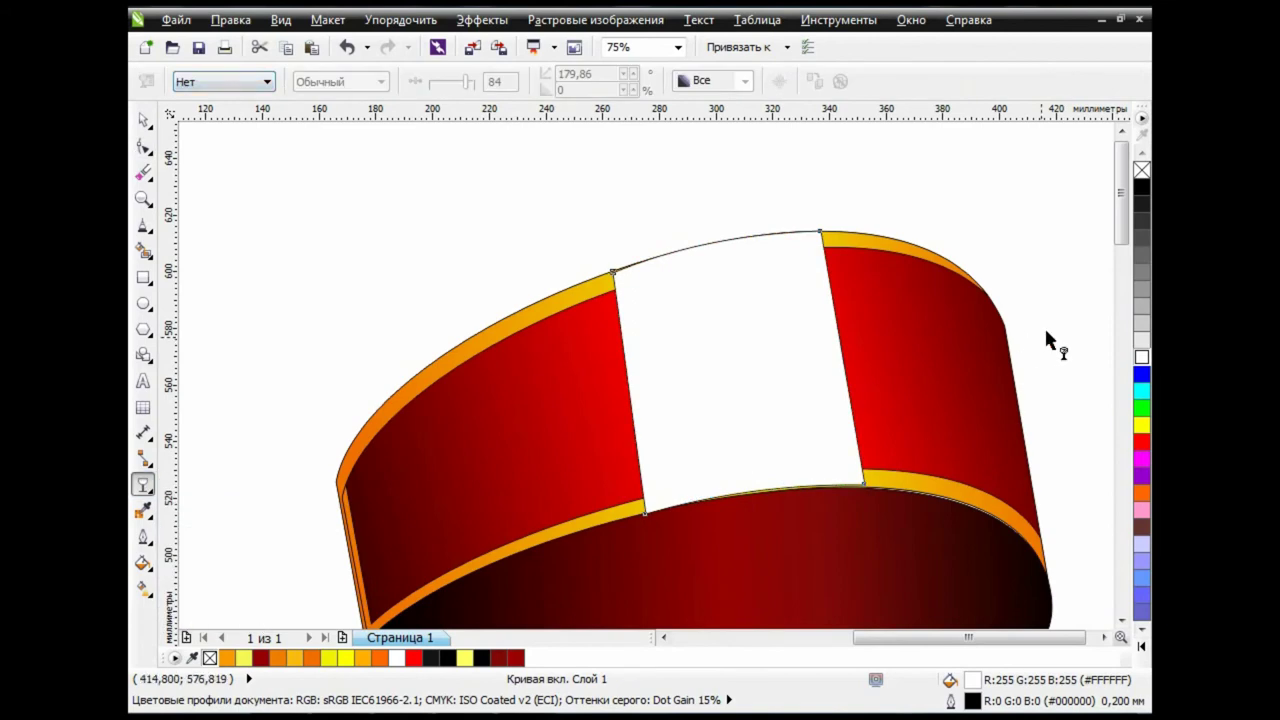
{"action": "left_click_drag", "start_coordinate": [1040, 337], "coordinate": [532, 413]}
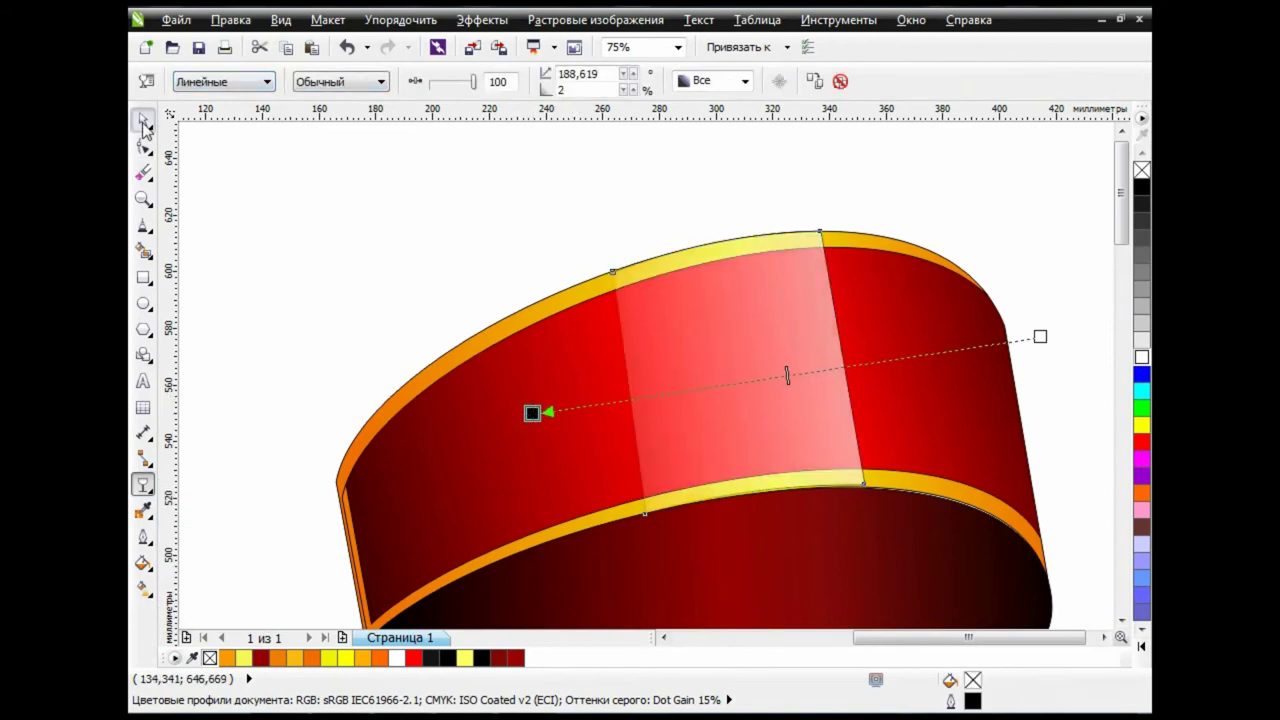
{"action": "left_click", "coordinate": [143, 120]}
Group the band's five pieces and move the group down-left against the bell
{"action": "scroll", "coordinate": [732, 421], "scroll_direction": "down", "scroll_amount": 2}
{"action": "scroll", "coordinate": [1126, 330], "scroll_direction": "down", "scroll_amount": 3}
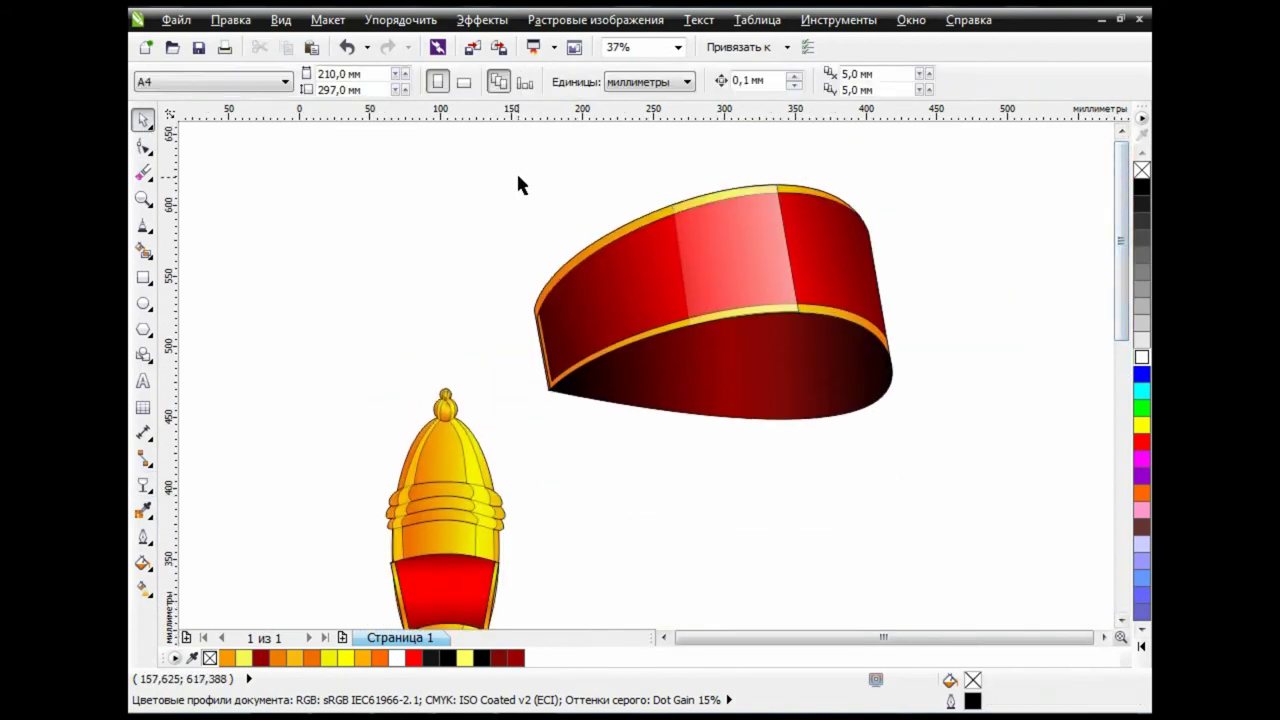
{"action": "left_click_drag", "start_coordinate": [516, 171], "coordinate": [983, 476]}
{"action": "left_click", "coordinate": [659, 80]}
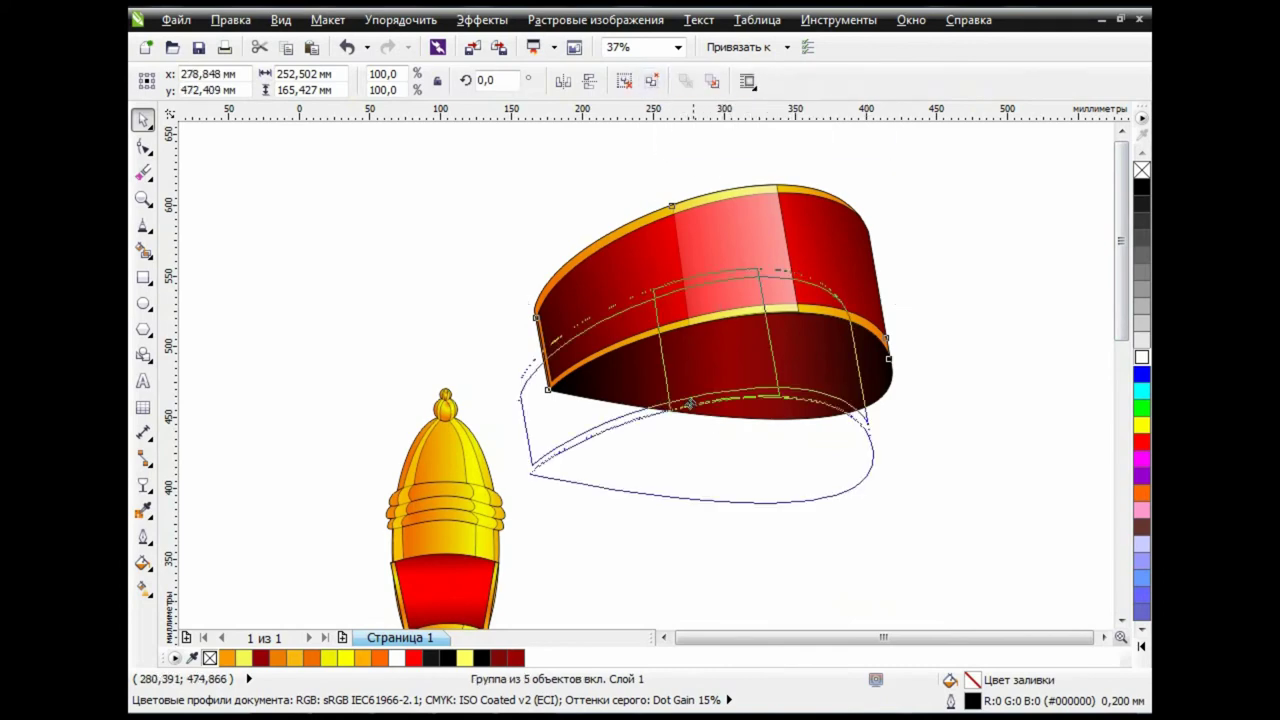
{"action": "left_click_drag", "start_coordinate": [714, 300], "coordinate": [662, 561]}
{"action": "left_click", "coordinate": [1110, 318]}
{"action": "scroll", "coordinate": [1113, 386], "scroll_direction": "down", "scroll_amount": 3}
{"action": "scroll", "coordinate": [1098, 303], "scroll_direction": "up", "scroll_amount": 5}
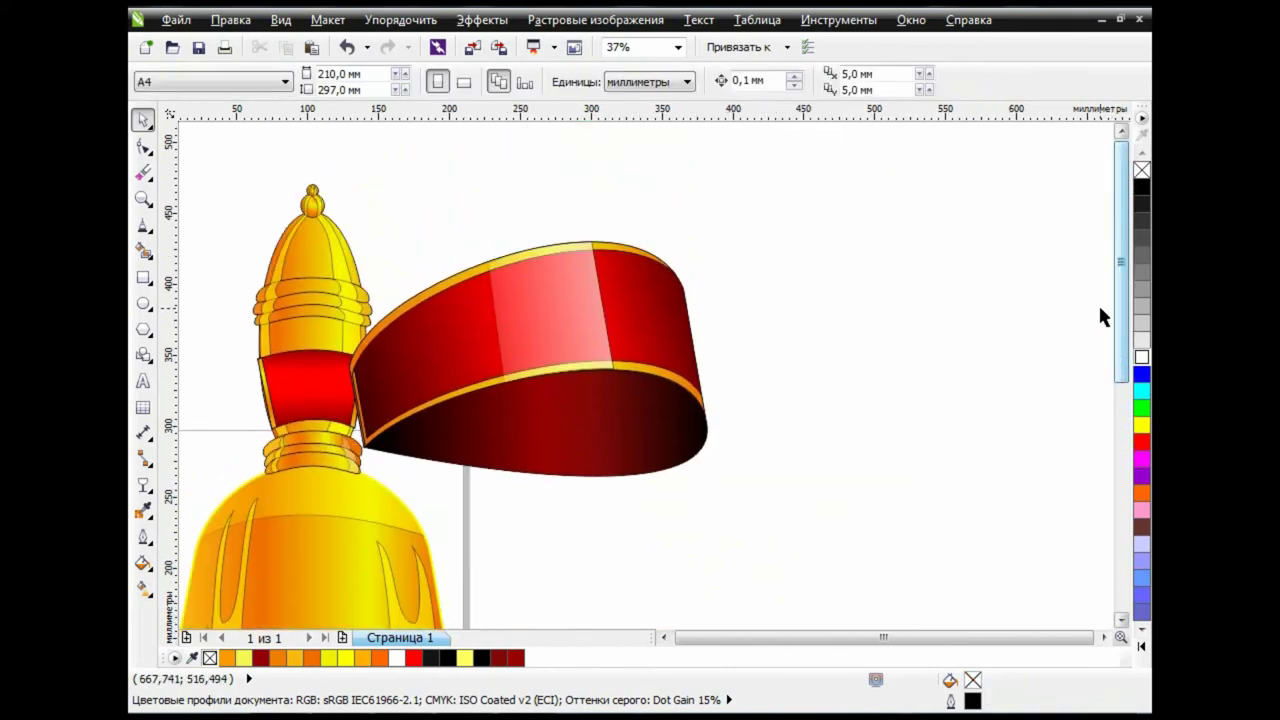
{"action": "scroll", "coordinate": [673, 414], "scroll_direction": "left", "scroll_amount": 3}
Seat the band on the collar and add a copy left of the spire, tilted 170° and scaled ~93%
{"action": "left_click_drag", "start_coordinate": [673, 414], "coordinate": [658, 392]}
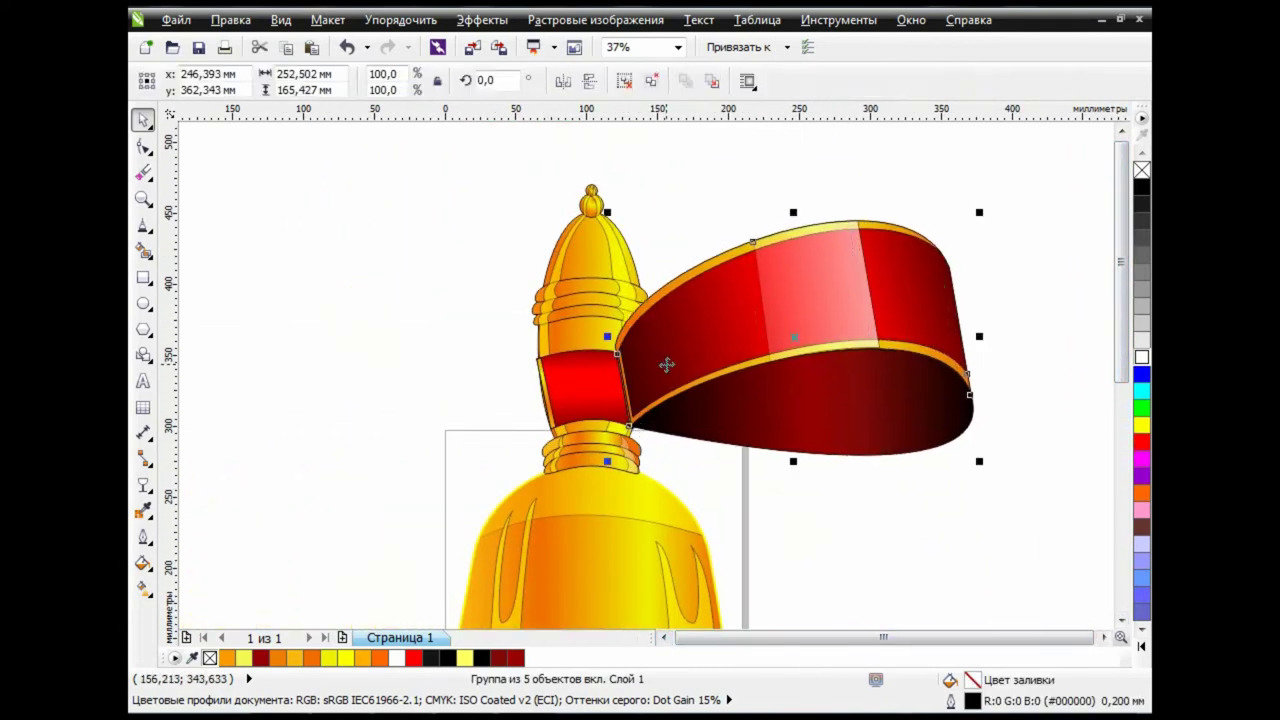
{"action": "left_click", "coordinate": [814, 511]}
{"action": "left_click", "coordinate": [820, 352]}
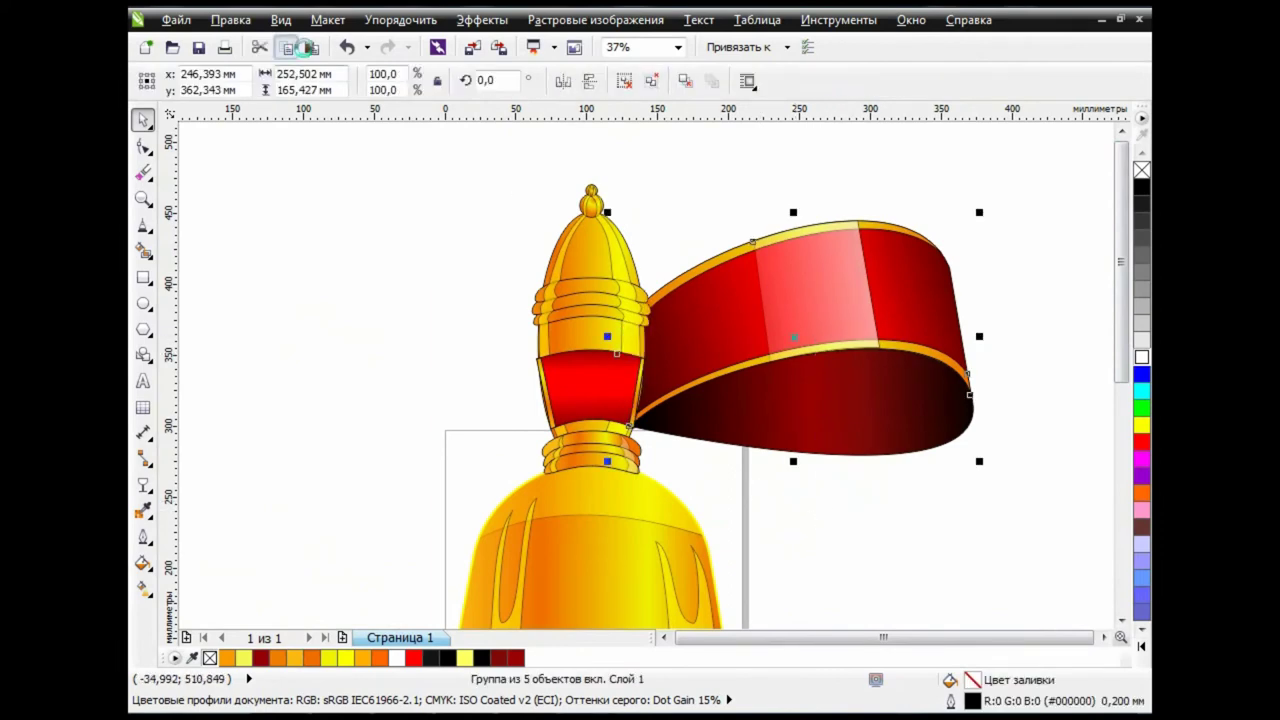
{"action": "left_click", "coordinate": [563, 81]}
{"action": "left_click_drag", "start_coordinate": [791, 343], "coordinate": [389, 343]}
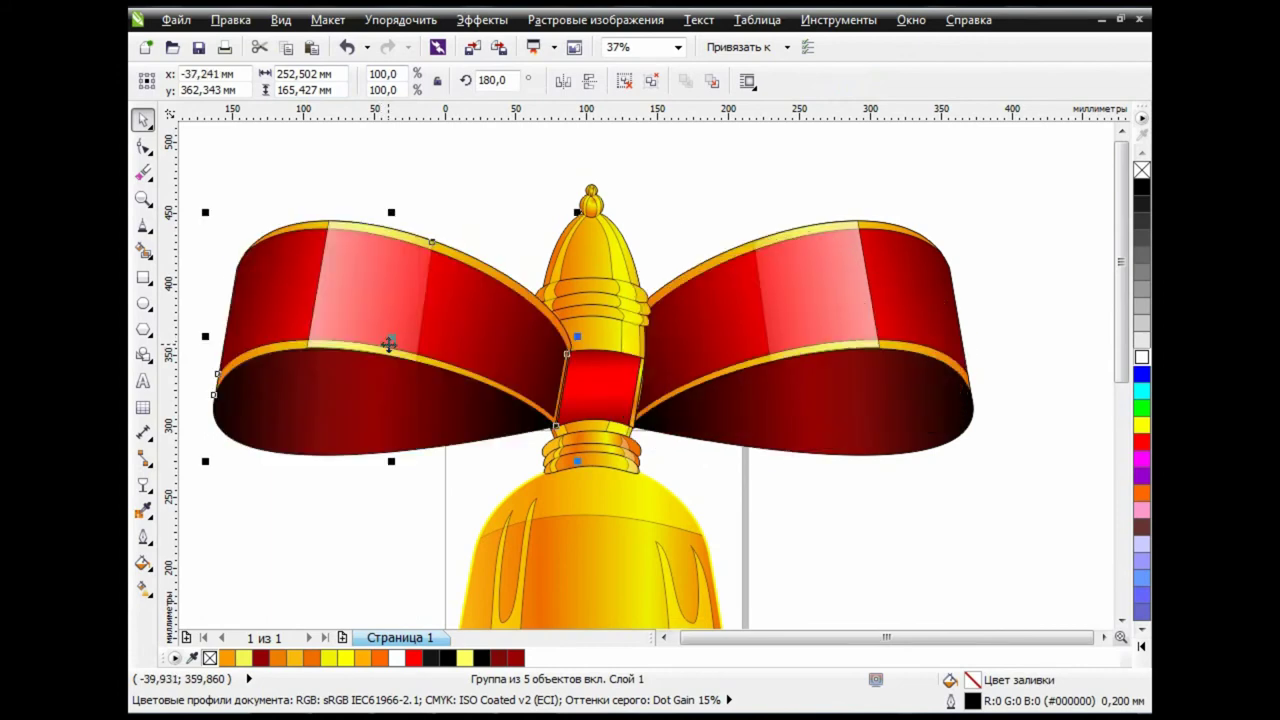
{"action": "left_click", "coordinate": [428, 327]}
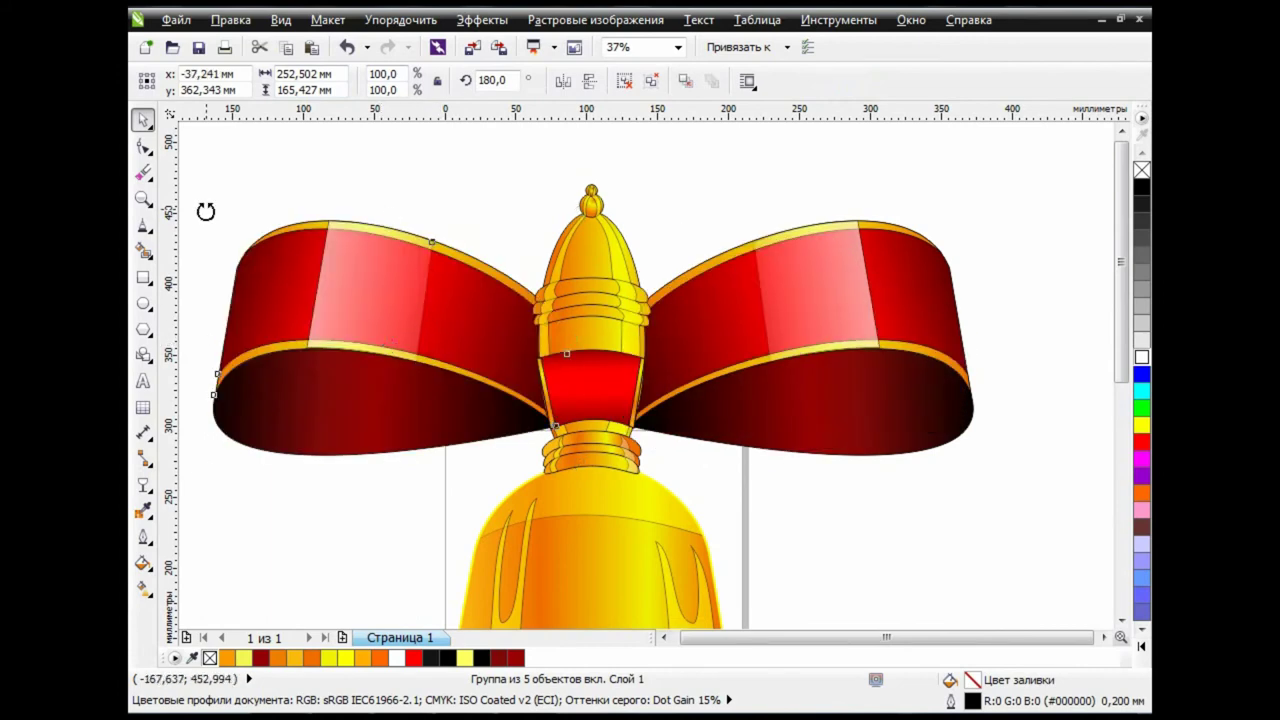
{"action": "mouse_move", "coordinate": [206, 212]}
{"action": "left_mouse_down"}
{"action": "mouse_move", "coordinate": [236, 212]}
{"action": "mouse_move", "coordinate": [217, 214]}
{"action": "left_mouse_up"}
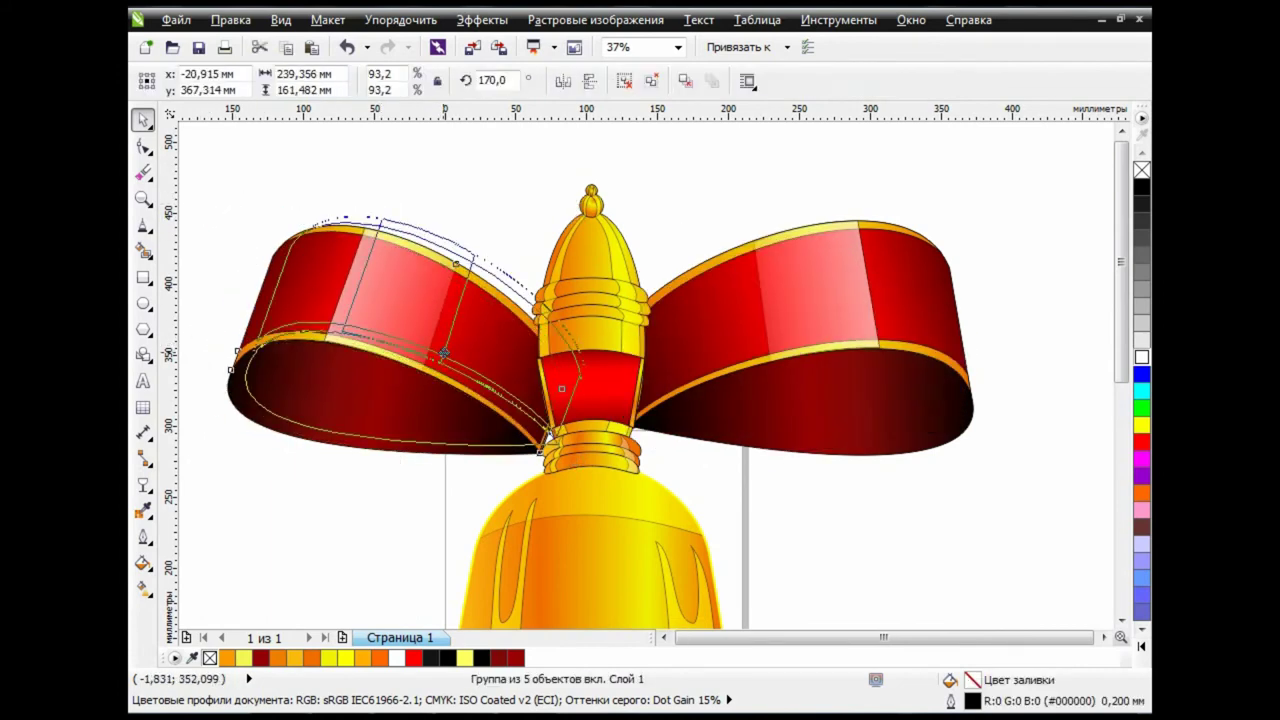
{"action": "left_click_drag", "start_coordinate": [427, 362], "coordinate": [441, 346]}
Reapply a linear fade to the left wing's highlight panel and group its five pieces
{"action": "left_click", "coordinate": [294, 297]}
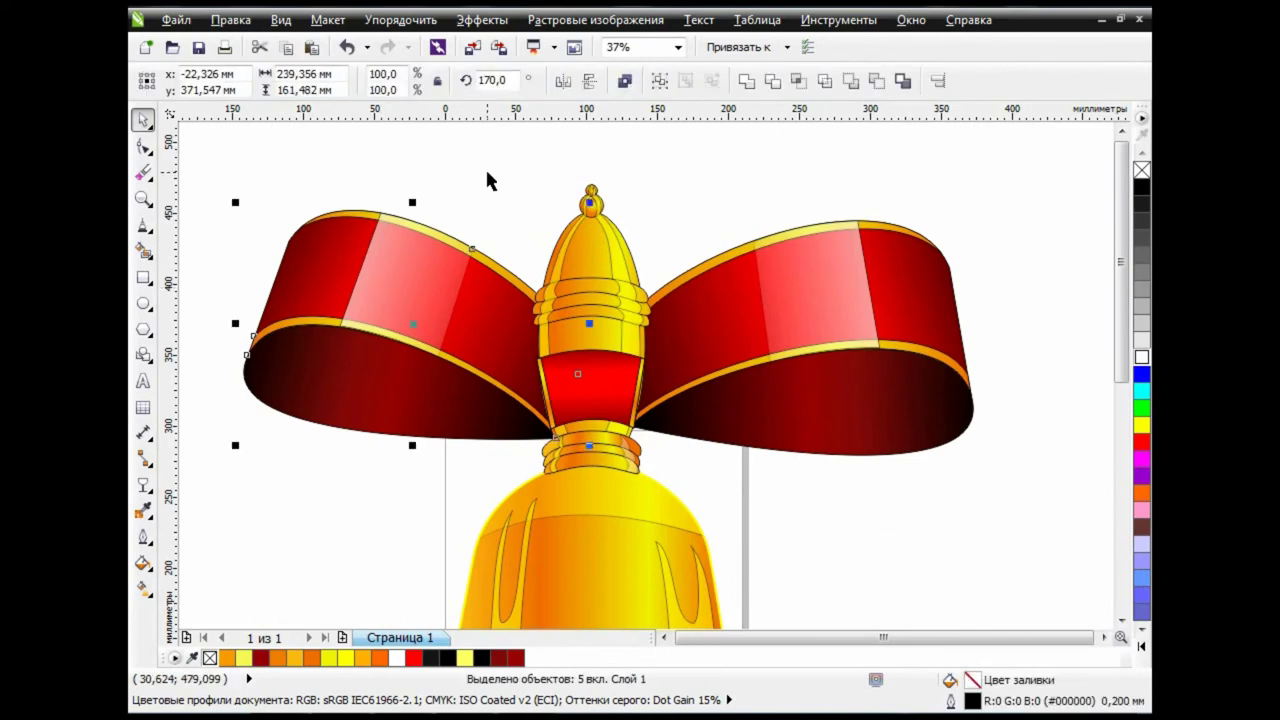
{"action": "left_click", "coordinate": [383, 288], "text": "ctrl"}
{"action": "left_click", "coordinate": [143, 485]}
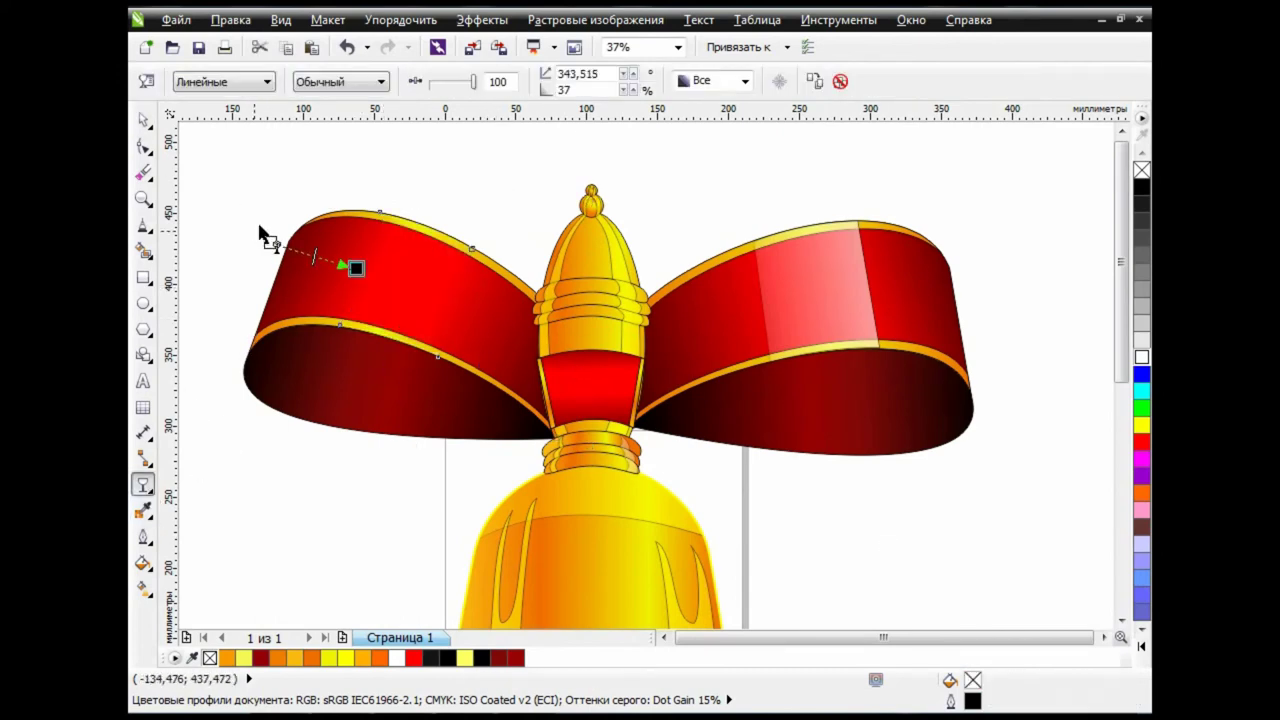
{"action": "left_click_drag", "start_coordinate": [357, 268], "coordinate": [605, 363]}
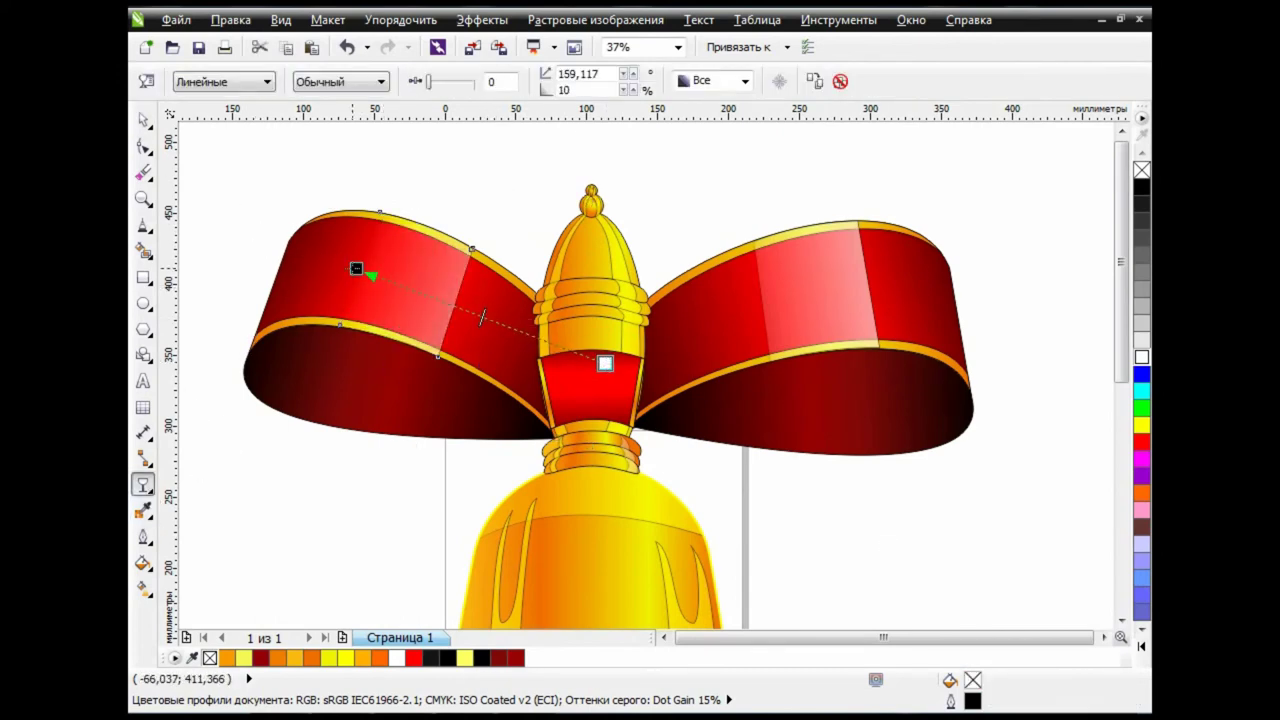
{"action": "left_click_drag", "start_coordinate": [357, 268], "coordinate": [305, 243]}
{"action": "key", "text": "space"}
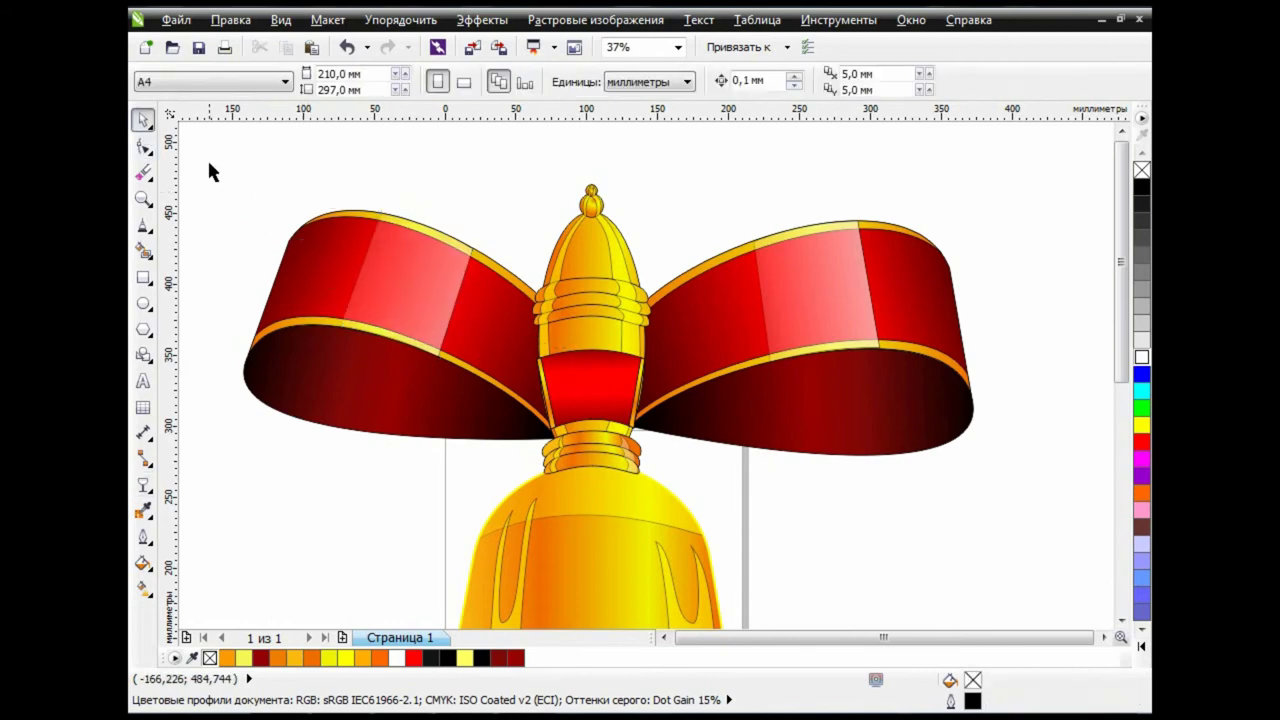
{"action": "left_click_drag", "start_coordinate": [207, 158], "coordinate": [610, 501]}
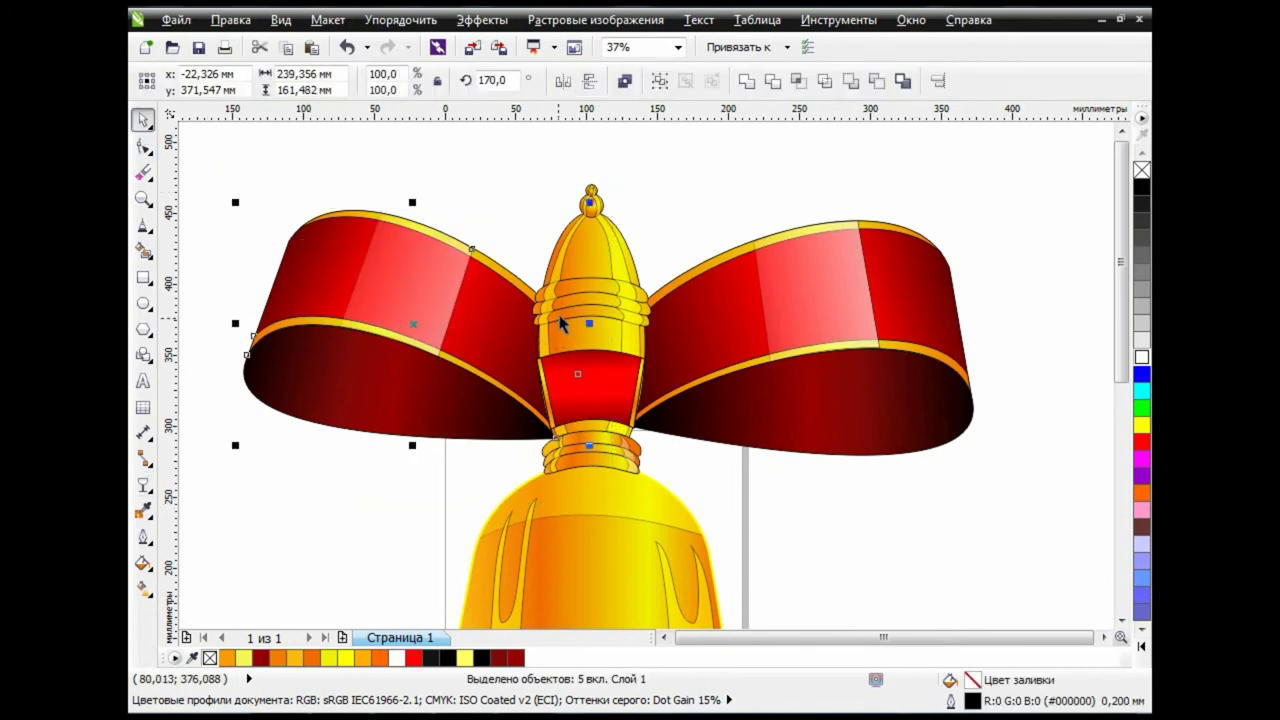
{"action": "left_click", "coordinate": [624, 80]}
Shrink the right wing to about 77%, flatten it and nudge it toward the bell's neck
{"action": "left_click", "coordinate": [846, 513]}
{"action": "key", "text": "Tab"}
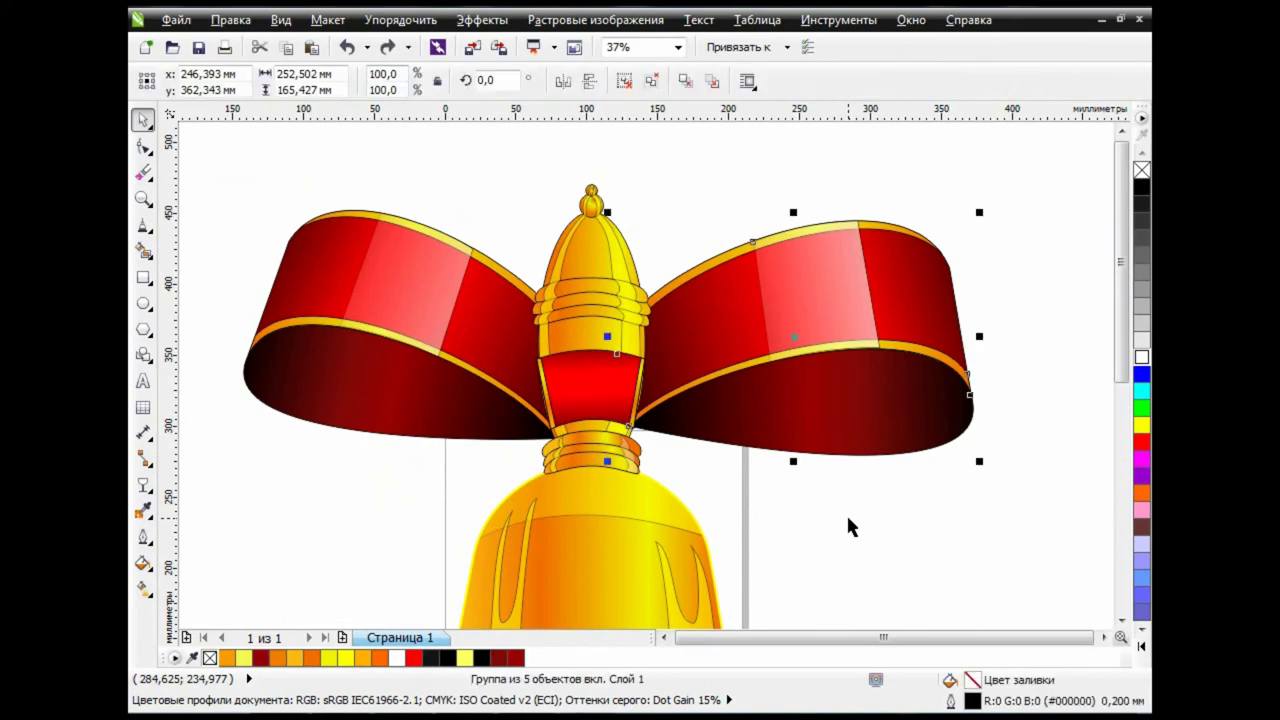
{"action": "left_click_drag", "start_coordinate": [979, 212], "coordinate": [936, 270]}
{"action": "left_click_drag", "start_coordinate": [620, 396], "coordinate": [603, 386]}
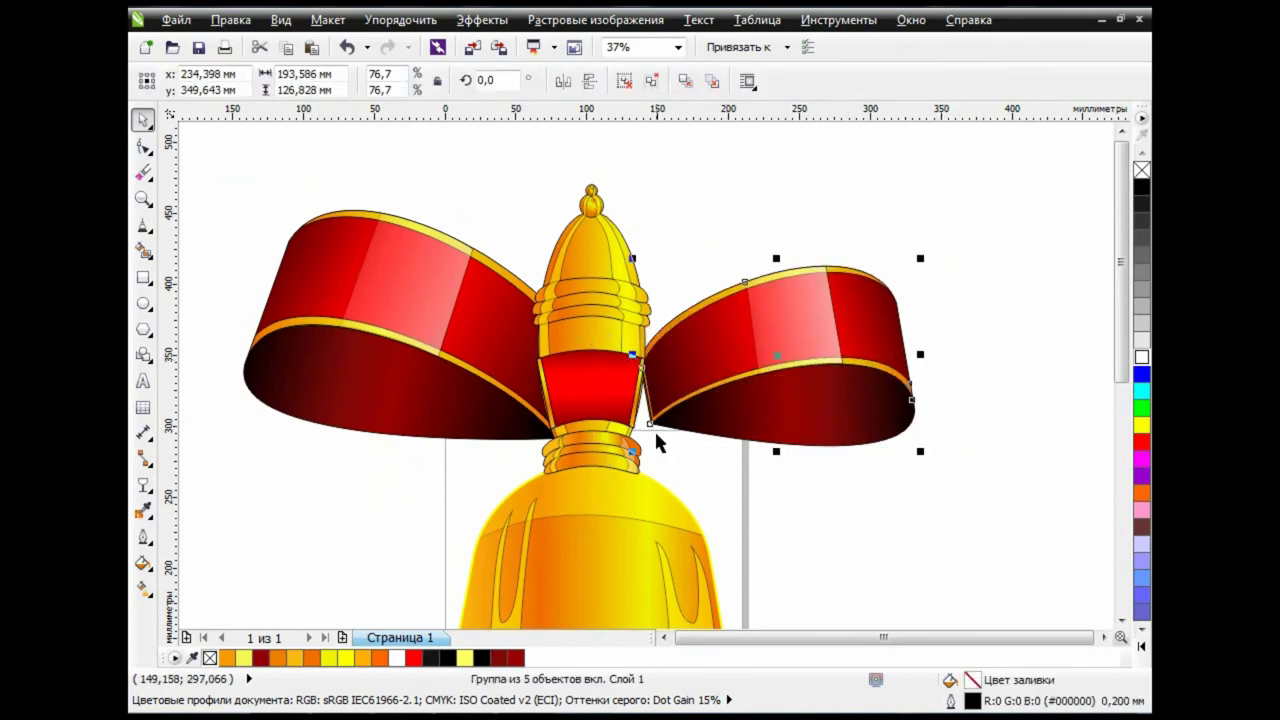
{"action": "left_click_drag", "start_coordinate": [630, 355], "coordinate": [632, 372]}
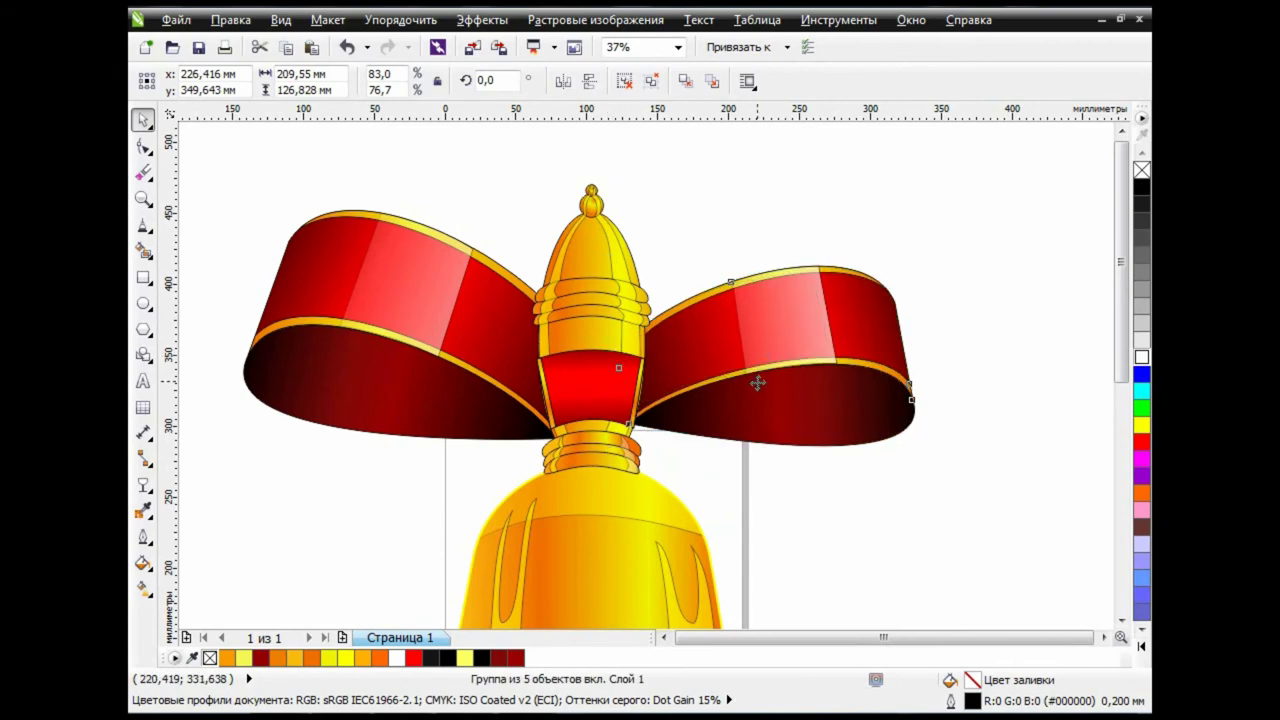
{"action": "left_click_drag", "start_coordinate": [768, 264], "coordinate": [773, 303]}
{"action": "left_click", "coordinate": [841, 509]}
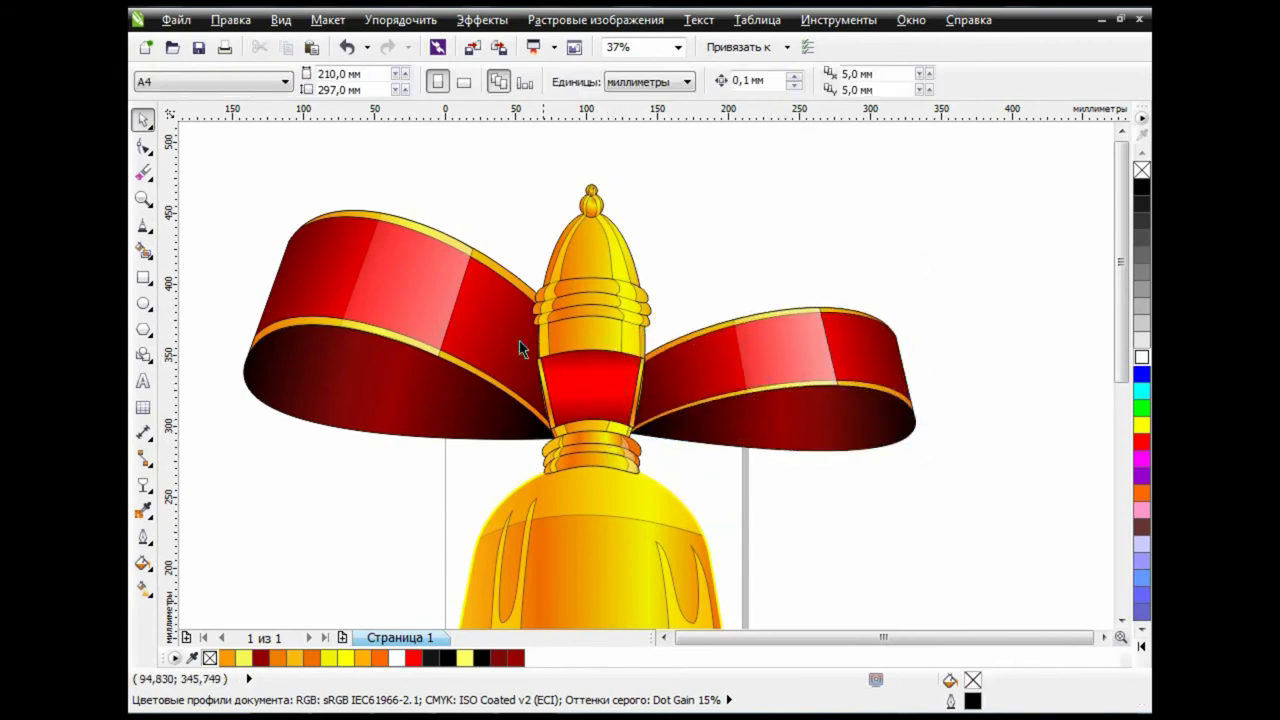
Flatten and narrow the left wing and shift it slightly left
{"action": "left_click", "coordinate": [490, 322]}
{"action": "left_click_drag", "start_coordinate": [413, 206], "coordinate": [412, 294]}
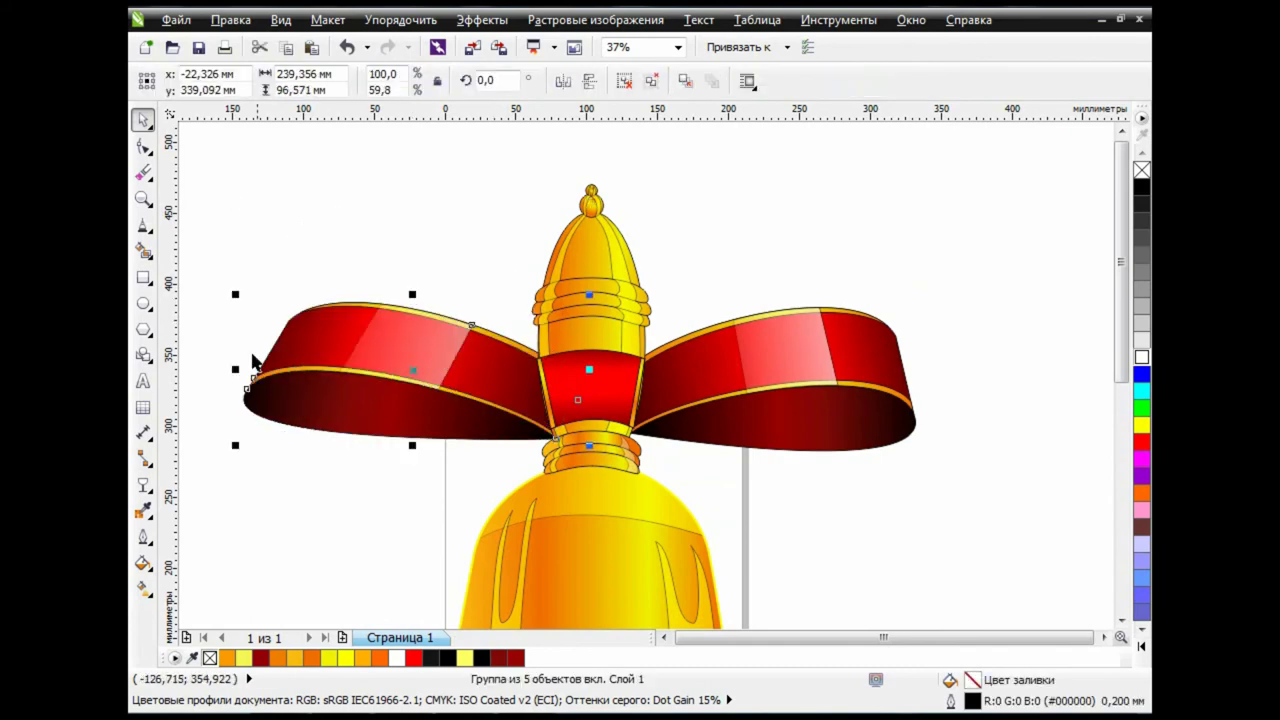
{"action": "left_click_drag", "start_coordinate": [236, 369], "coordinate": [290, 369]}
{"action": "left_click_drag", "start_coordinate": [470, 380], "coordinate": [461, 383]}
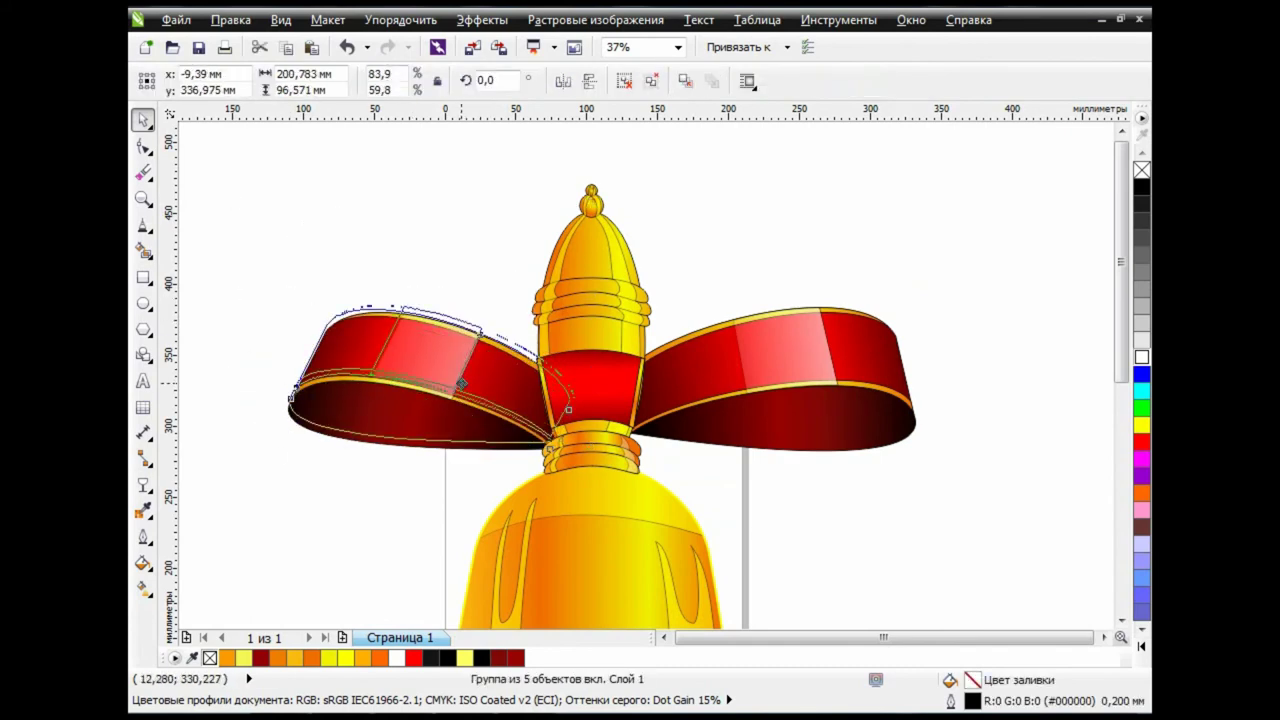
{"action": "left_click", "coordinate": [657, 460]}
{"action": "scroll", "coordinate": [658, 451], "scroll_direction": "down", "scroll_amount": 3}
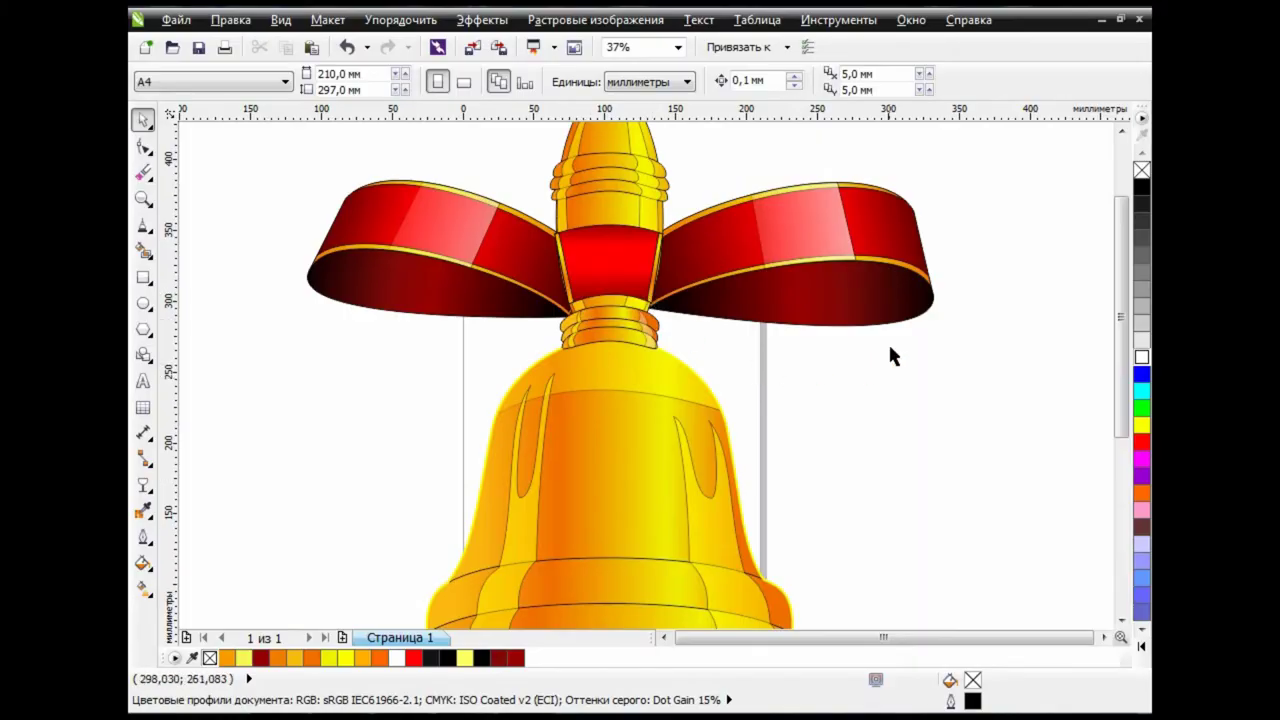
Draw a Bezier curve outward from the bell's neck and adjust its hooked end
{"action": "left_click", "coordinate": [147, 229]}
{"action": "left_click", "coordinate": [238, 265]}
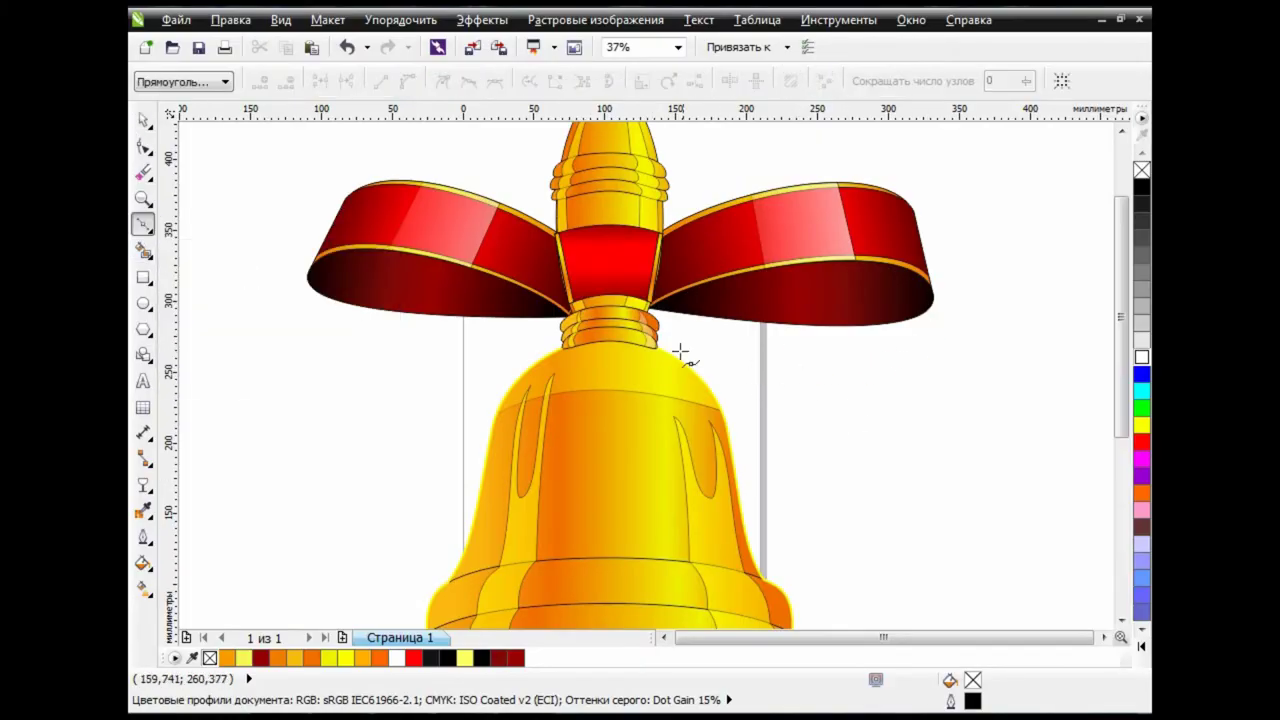
{"action": "mouse_move", "coordinate": [943, 434]}
{"action": "left_mouse_down"}
{"action": "mouse_move", "coordinate": [943, 374]}
{"action": "mouse_move", "coordinate": [914, 362]}
{"action": "mouse_move", "coordinate": [997, 434]}
{"action": "left_mouse_up"}
{"action": "left_click", "coordinate": [143, 147]}
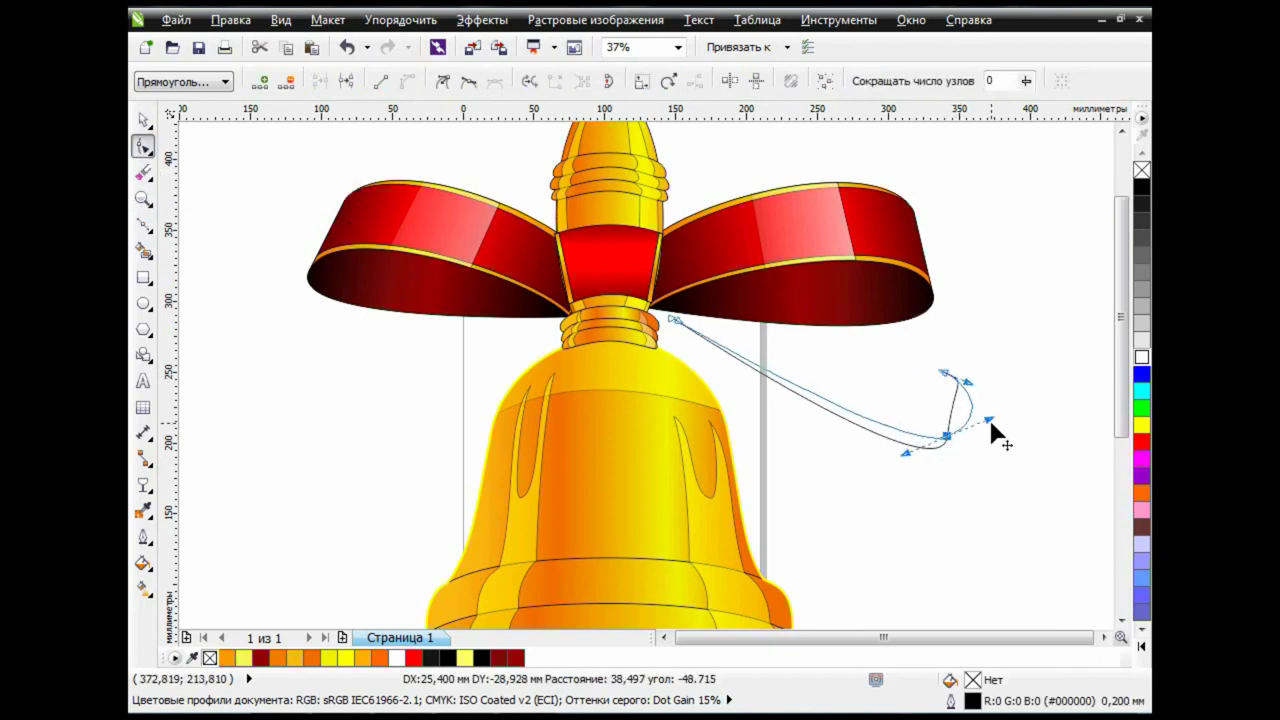
Extrude the curve into a 3D ribbon tail, deepen it to 69 and angle its vanishing point
{"action": "left_click", "coordinate": [143, 484]}
{"action": "left_click", "coordinate": [195, 571]}
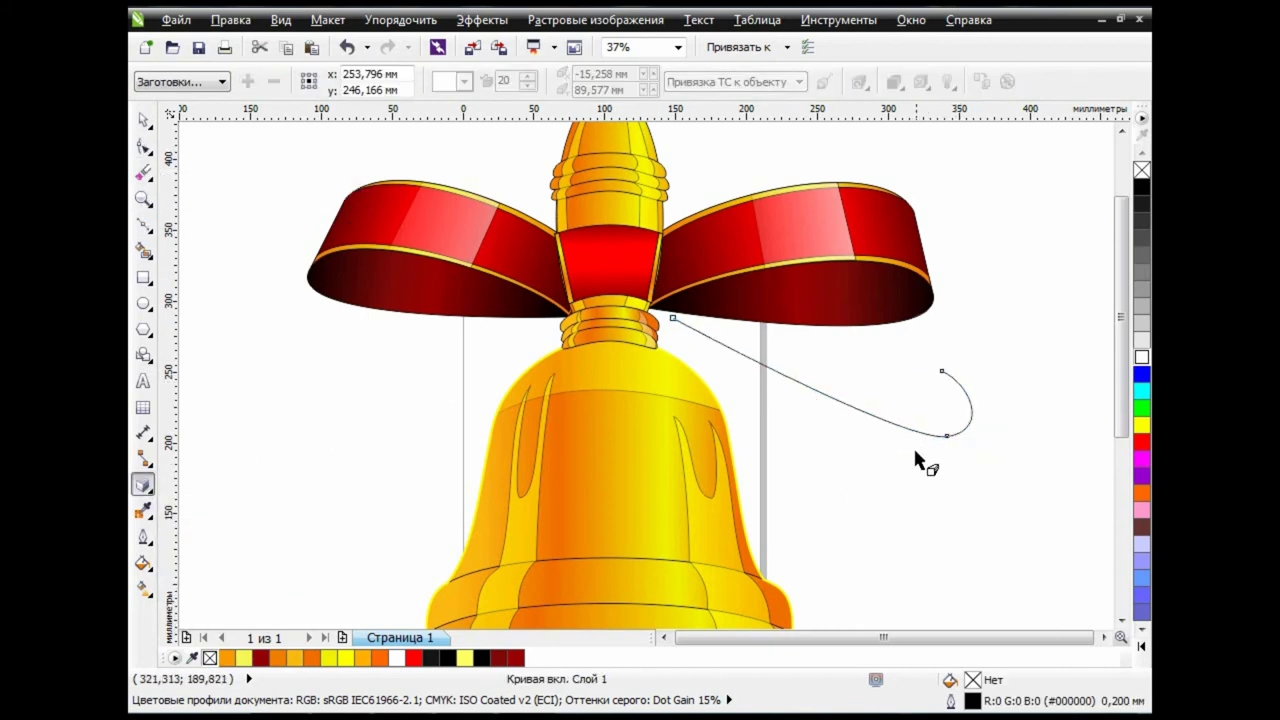
{"action": "left_click_drag", "start_coordinate": [933, 440], "coordinate": [857, 190]}
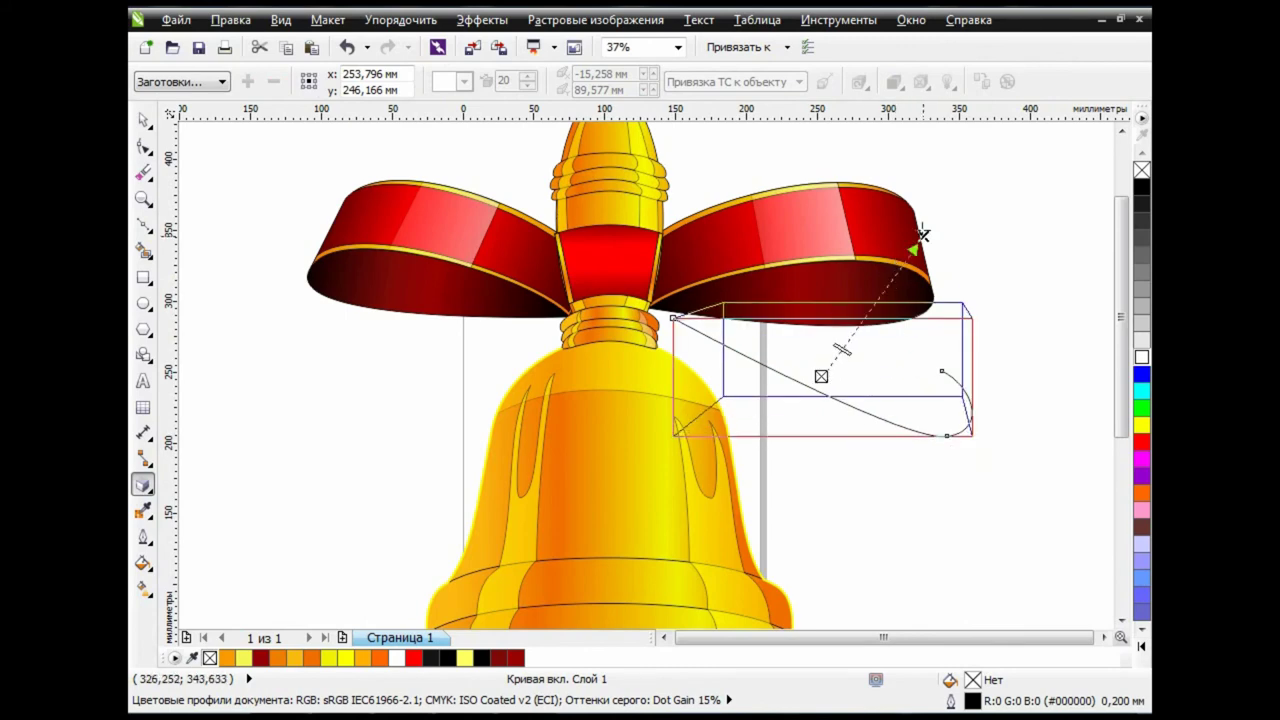
{"action": "scroll", "coordinate": [857, 143], "scroll_direction": "up", "scroll_amount": 3}
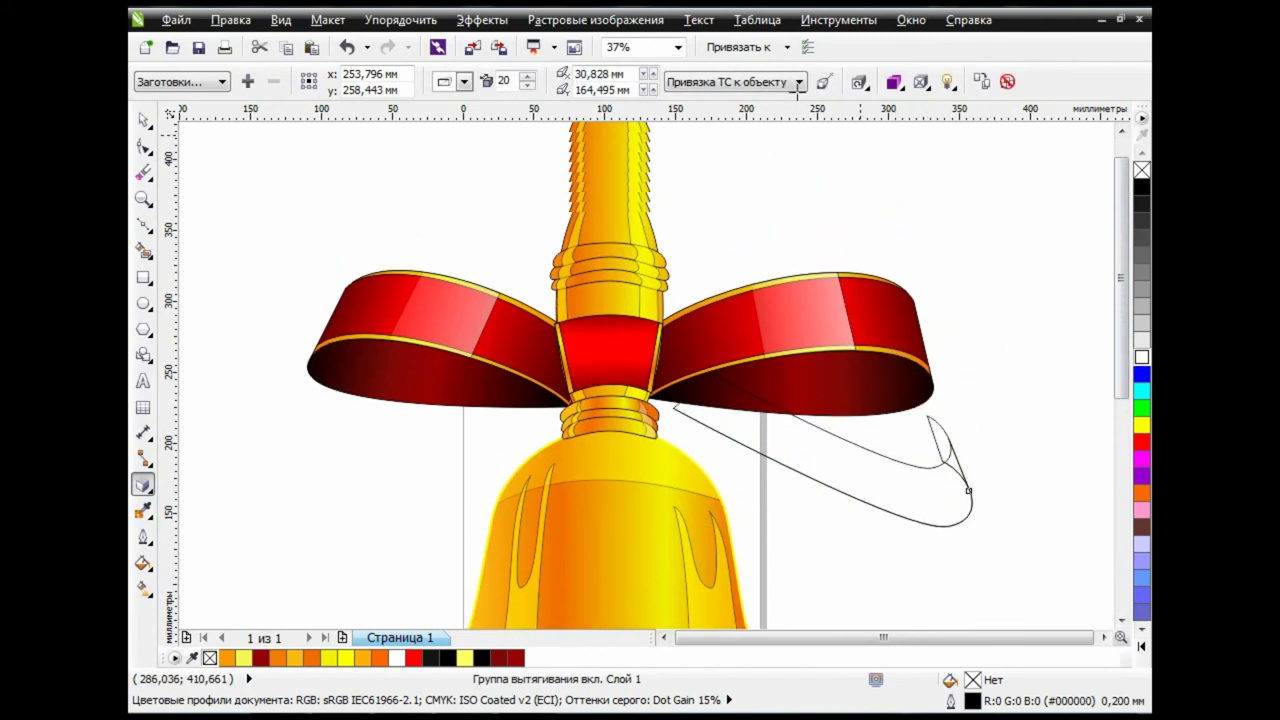
{"action": "left_click_drag", "start_coordinate": [866, 245], "coordinate": [806, 180]}
{"action": "left_click_drag", "start_coordinate": [826, 416], "coordinate": [814, 263]}
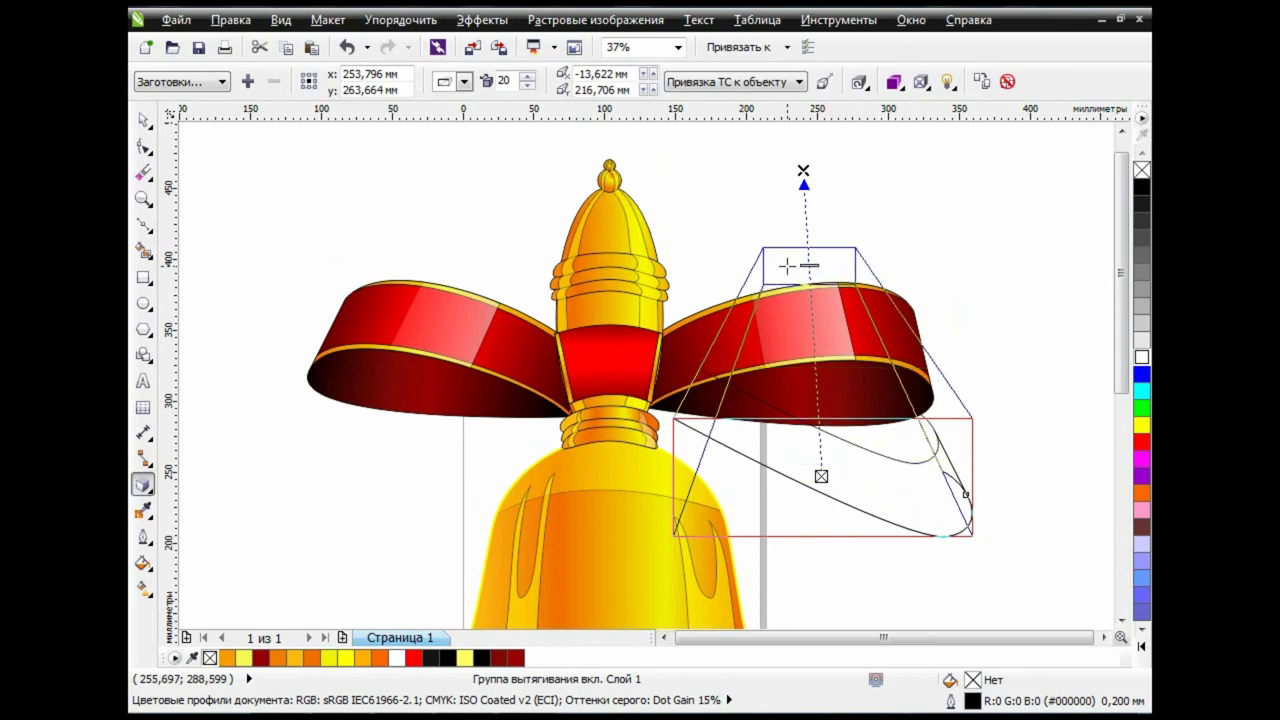
{"action": "left_click_drag", "start_coordinate": [803, 170], "coordinate": [809, 498]}
Change the ribbon tail's extrusion type and deselect the finished tail
{"action": "left_click", "coordinate": [465, 82]}
{"action": "left_click", "coordinate": [482, 145]}
{"action": "scroll", "coordinate": [1121, 357], "scroll_direction": "down", "scroll_amount": 3}
{"action": "scroll", "coordinate": [1121, 357], "scroll_direction": "down", "scroll_amount": 5}
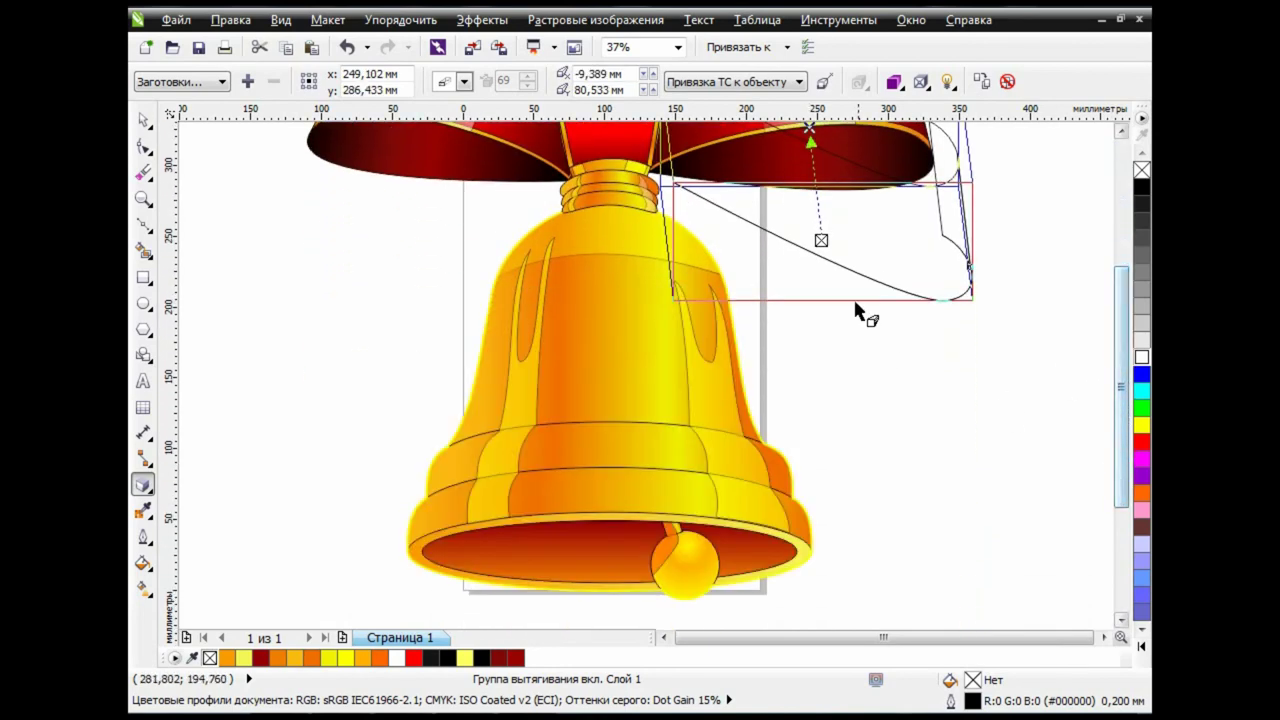
{"action": "key", "text": "space"}
{"action": "left_click", "coordinate": [1104, 637]}
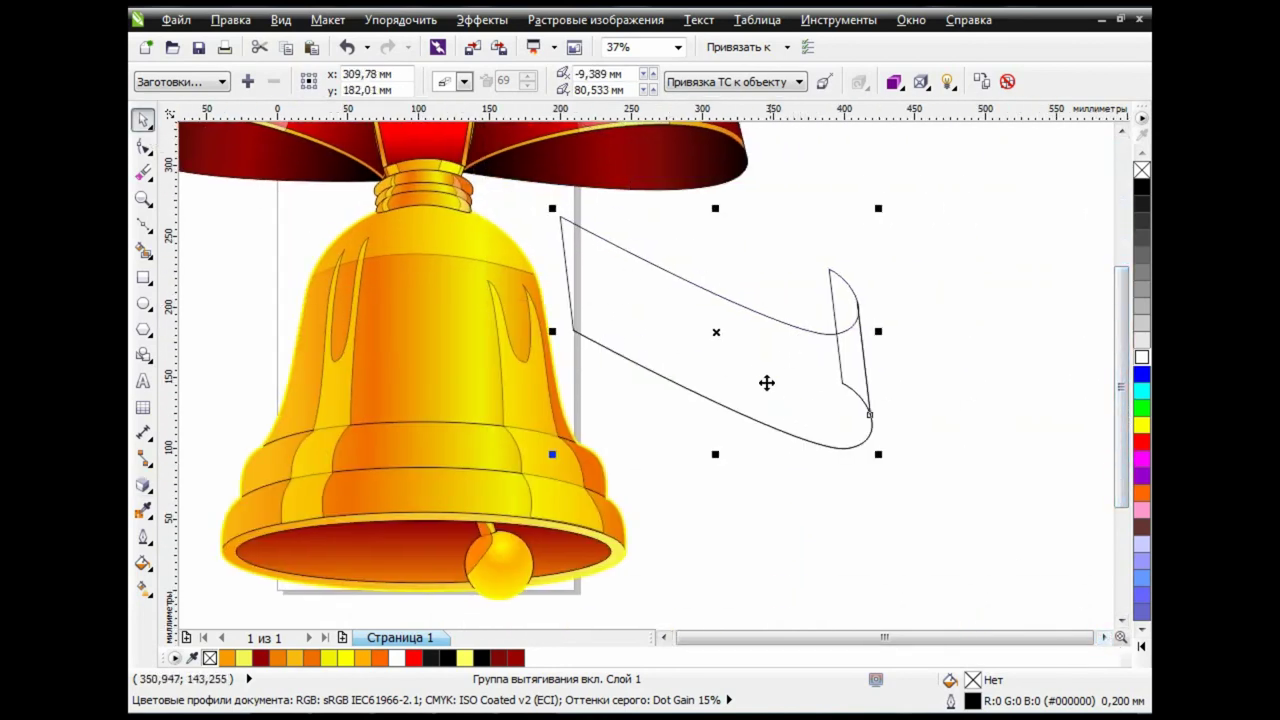
{"action": "scroll", "coordinate": [1107, 314], "scroll_direction": "up", "scroll_amount": 3}
{"action": "left_click", "coordinate": [1006, 275]}
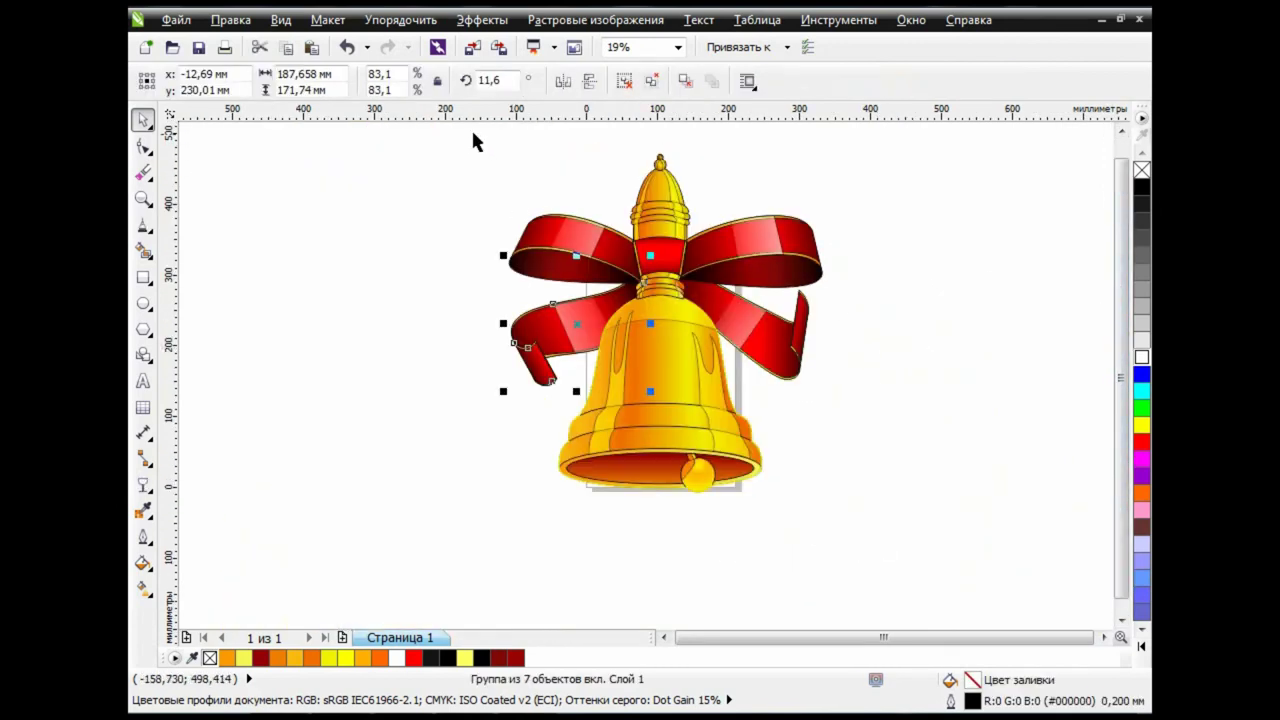
Group the bell's eight pieces and stretch the bow knot down to about 115%
{"action": "left_click_drag", "start_coordinate": [471, 128], "coordinate": [894, 538]}
{"action": "left_click", "coordinate": [659, 83]}
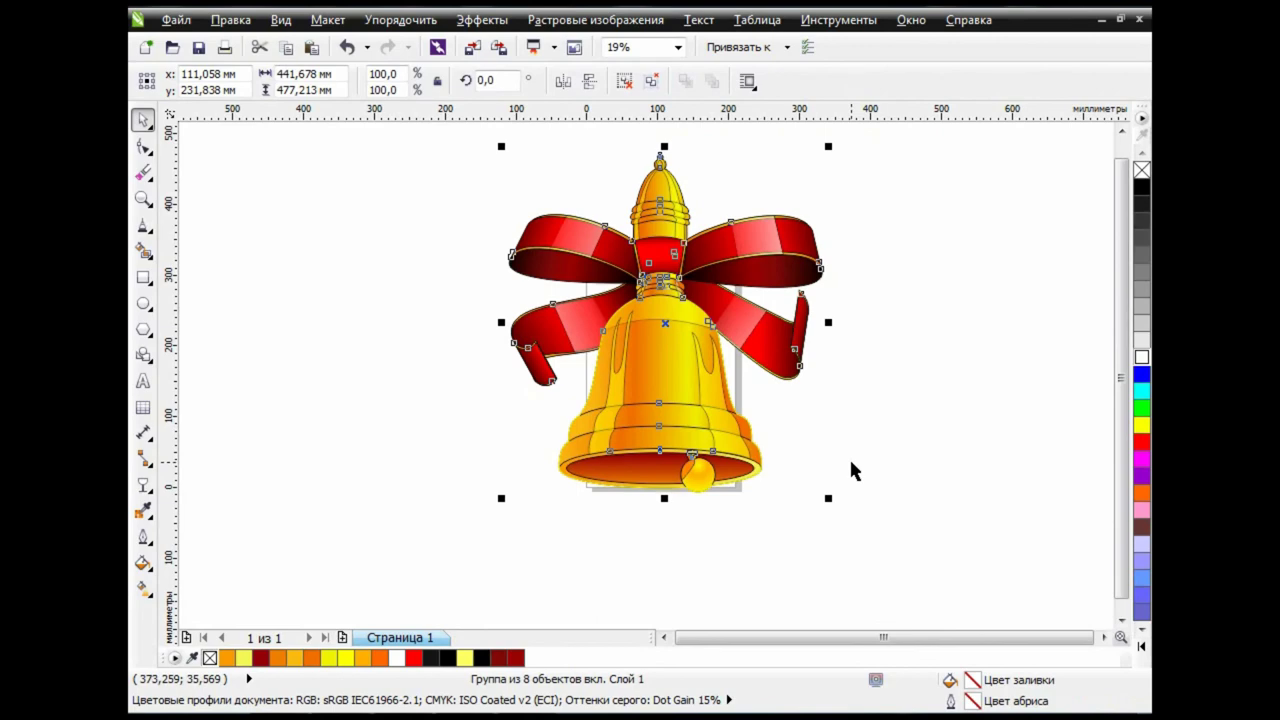
{"action": "left_click", "coordinate": [849, 457]}
{"action": "left_click", "coordinate": [660, 255]}
{"action": "scroll", "coordinate": [660, 255], "scroll_direction": "up", "scroll_amount": 3}
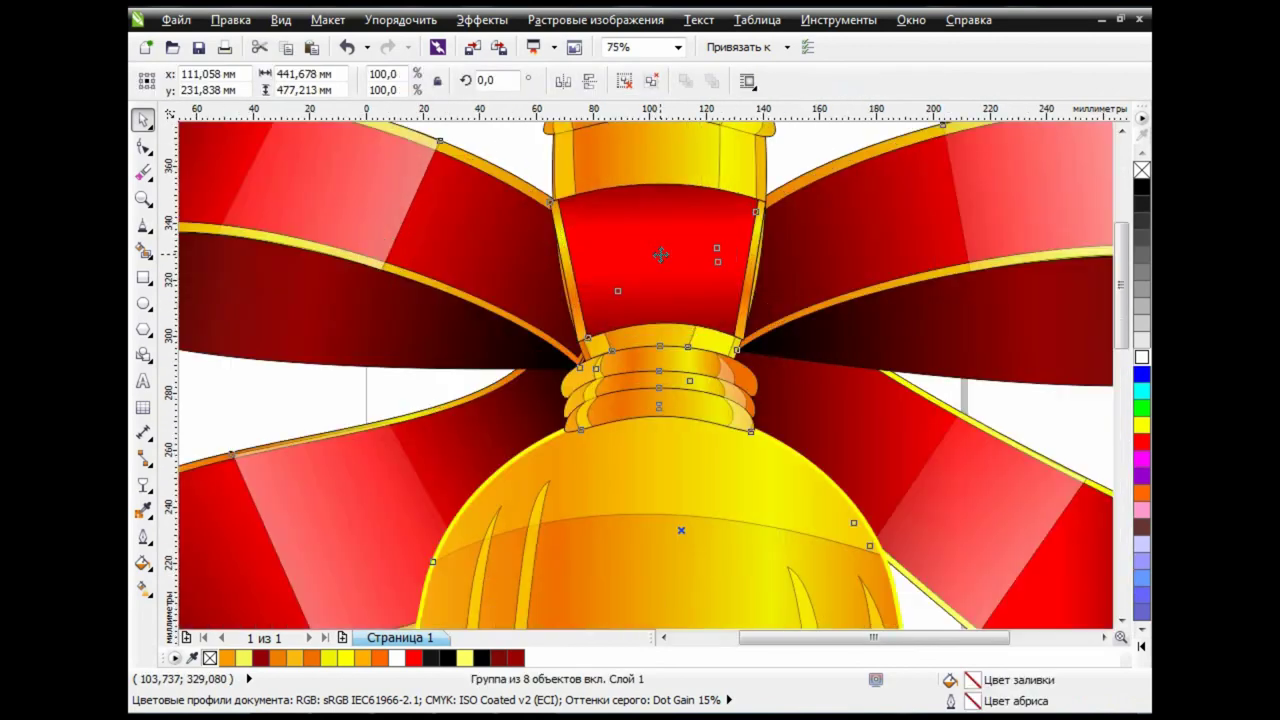
{"action": "left_click", "coordinate": [689, 339], "text": "ctrl"}
{"action": "left_click_drag", "start_coordinate": [659, 346], "coordinate": [657, 372]}
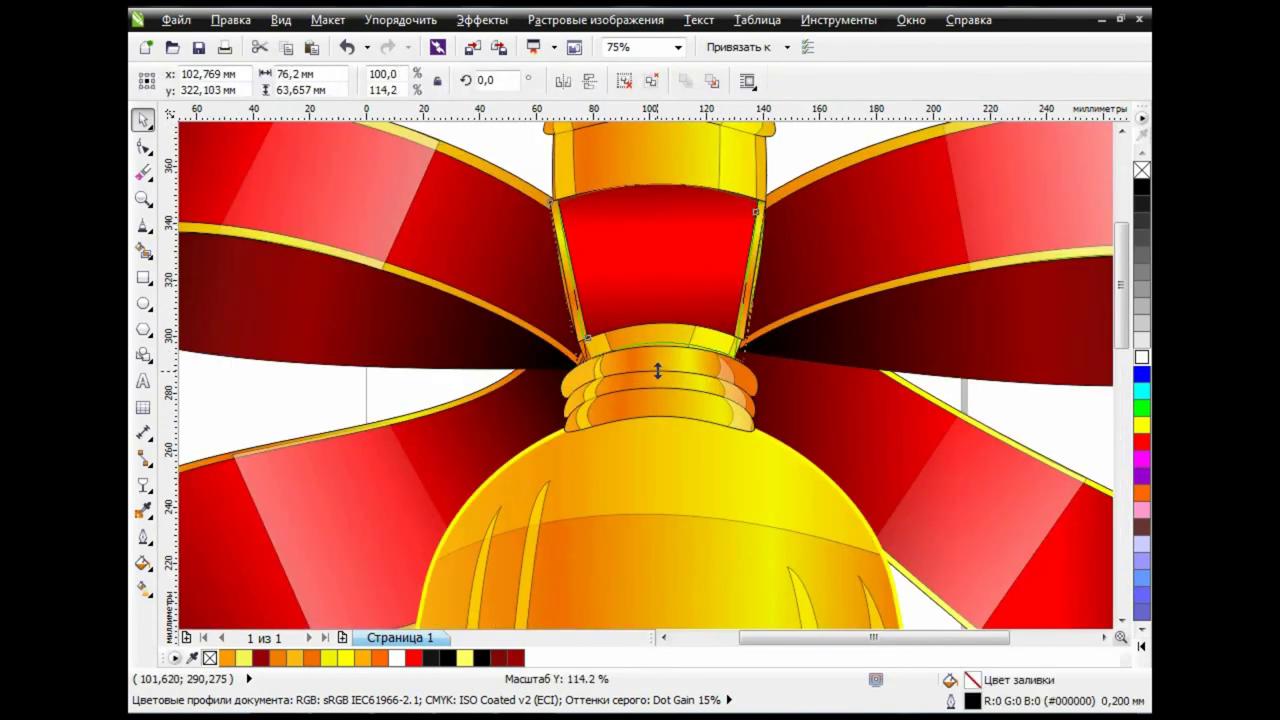
{"action": "scroll", "coordinate": [656, 400], "scroll_direction": "down", "scroll_amount": 2}
{"action": "scroll", "coordinate": [655, 430], "scroll_direction": "down", "scroll_amount": 2}
Regroup the whole bell, tilt it 25.2°, move it up and remove its outline
{"action": "left_click_drag", "start_coordinate": [452, 271], "coordinate": [886, 608]}
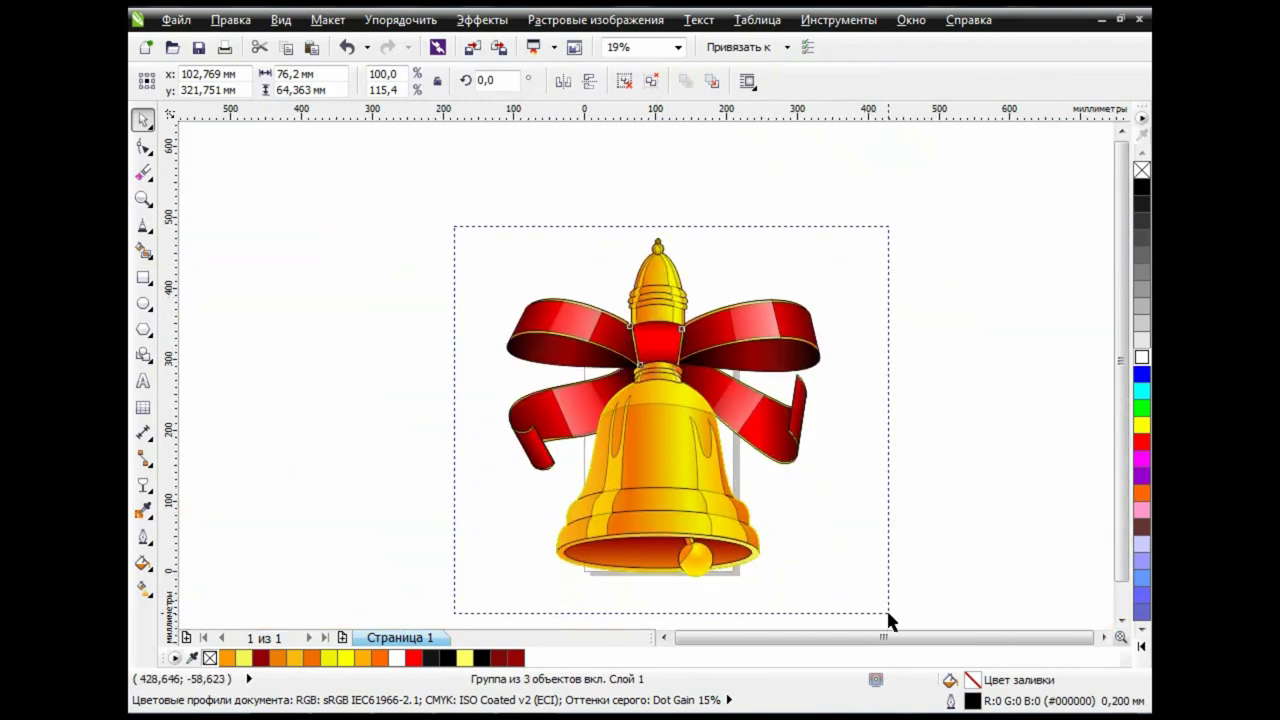
{"action": "left_click", "coordinate": [659, 80]}
{"action": "left_click", "coordinate": [660, 407]}
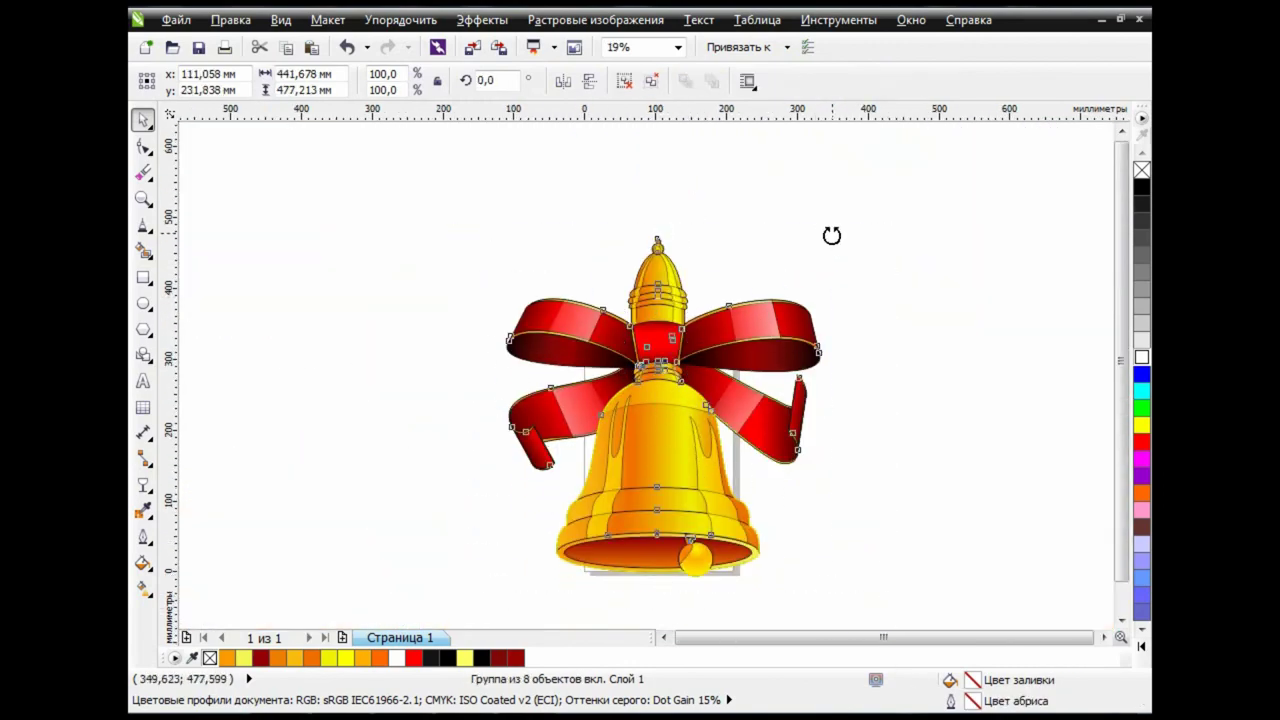
{"action": "left_click_drag", "start_coordinate": [831, 234], "coordinate": [920, 346]}
{"action": "scroll", "coordinate": [664, 411], "scroll_direction": "up", "scroll_amount": 2}
{"action": "left_click_drag", "start_coordinate": [664, 411], "coordinate": [669, 377]}
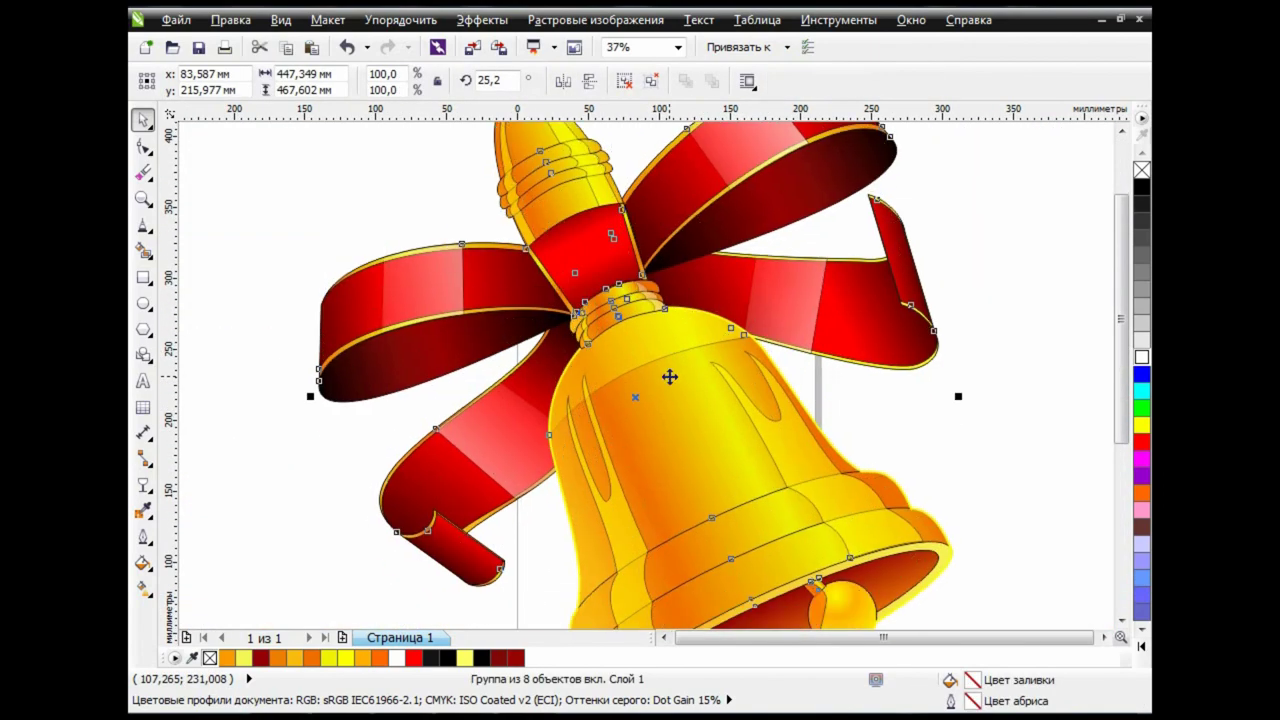
{"action": "scroll", "coordinate": [698, 287], "scroll_direction": "down", "scroll_amount": 2}
{"action": "right_click", "coordinate": [1141, 170]}
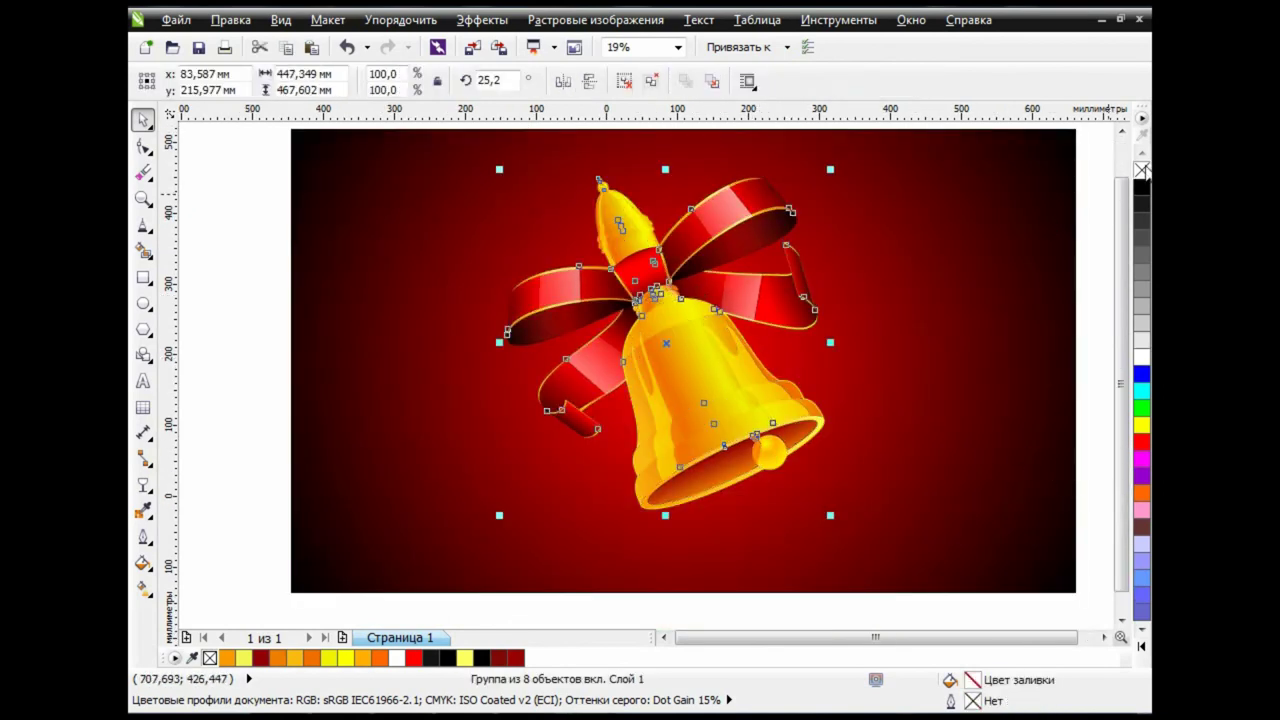